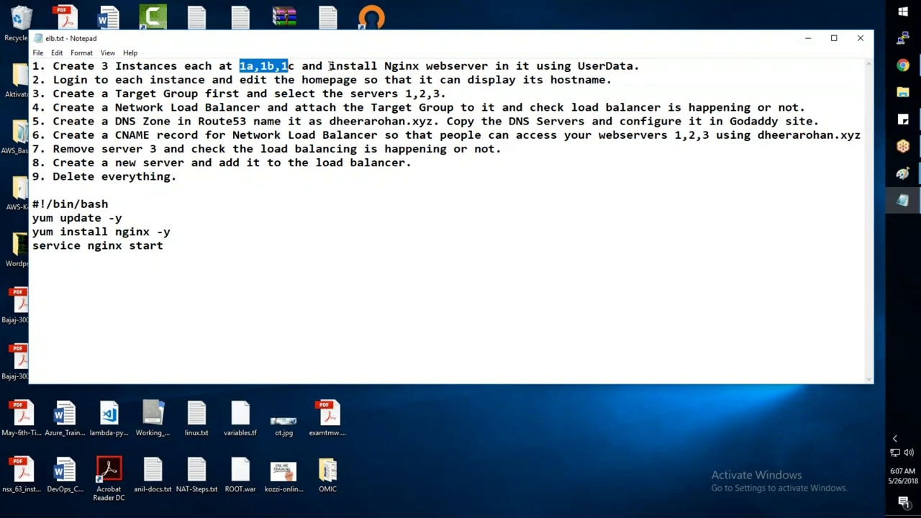
- Highlight 'install Nginx webserver in it using UserData' in elb.txt, then bring the HDFC Bank page forward
drag(330, 66, 639, 66)
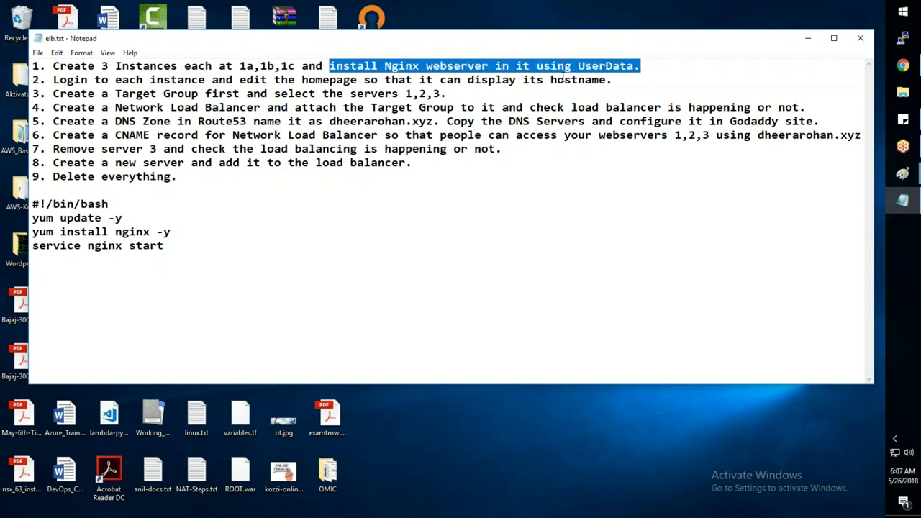
mouse_move(902, 65)
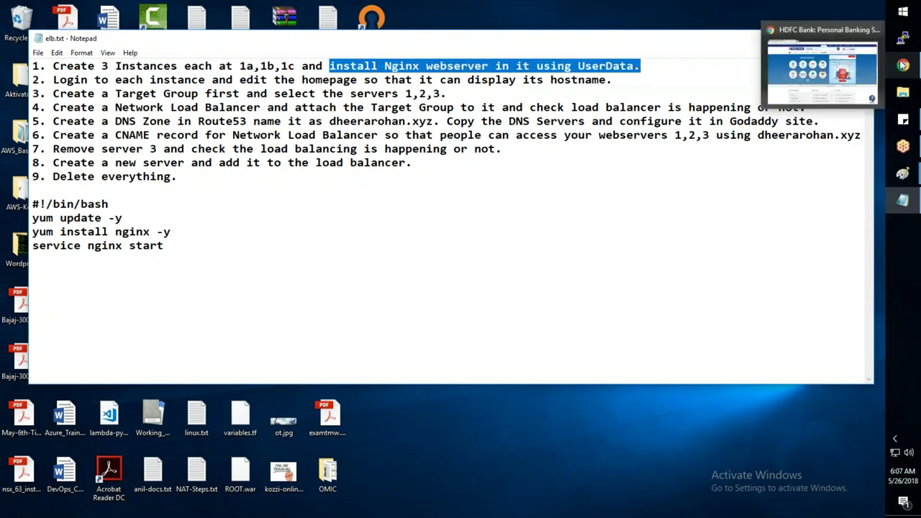
click(813, 75)
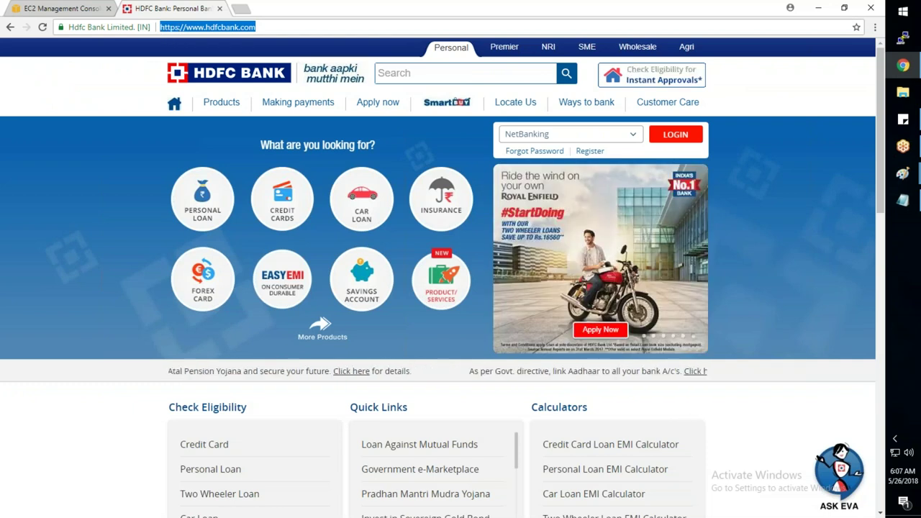
mouse_move(902, 174)
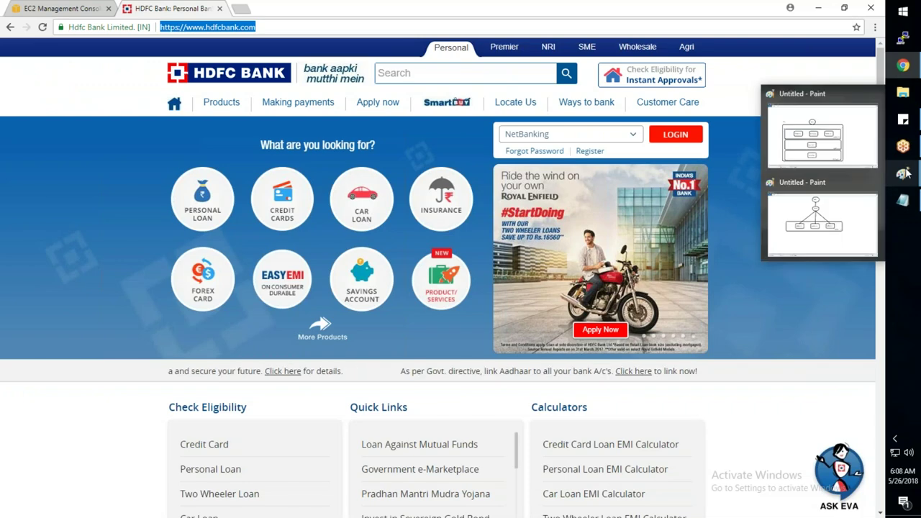
click(846, 215)
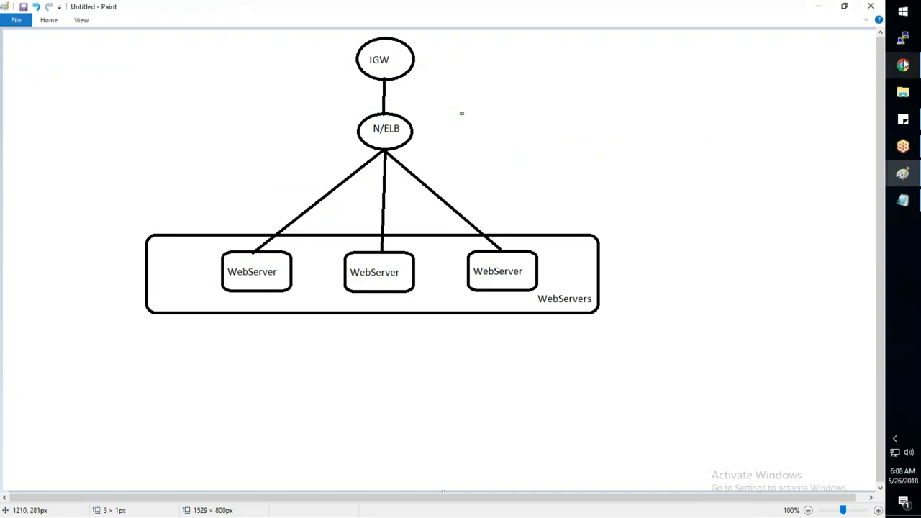
- Review the IGW, N/ELB and three-WebServer diagram in Paint, then restore elb.txt in Notepad
mouse_move(903, 64)
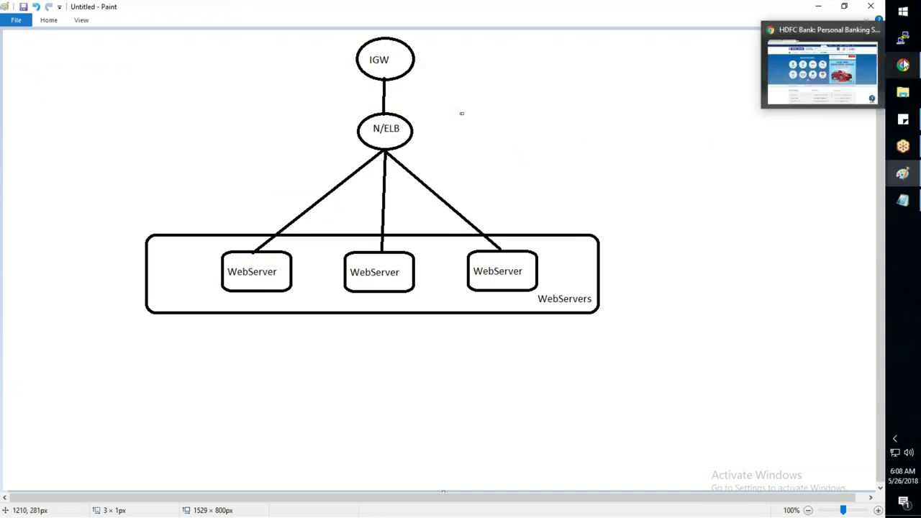
click(846, 82)
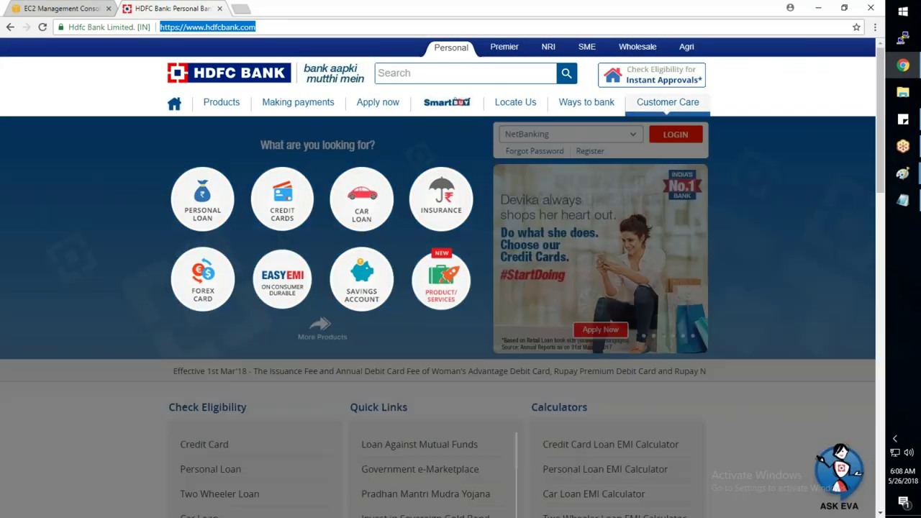
key(alt+Tab)
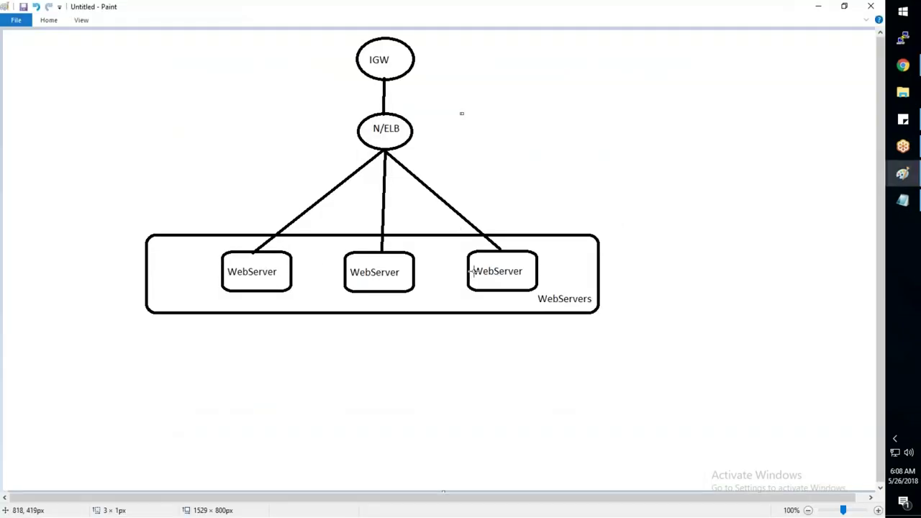
click(902, 200)
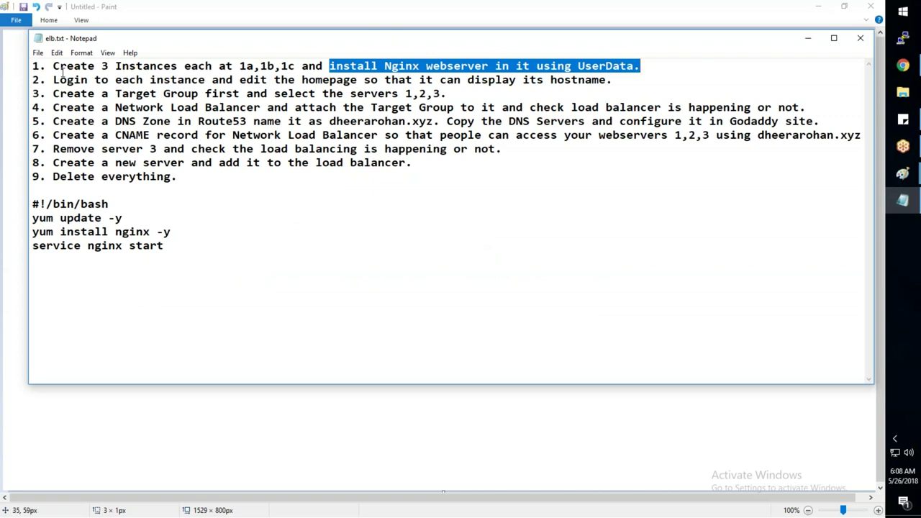
drag(54, 67, 507, 66)
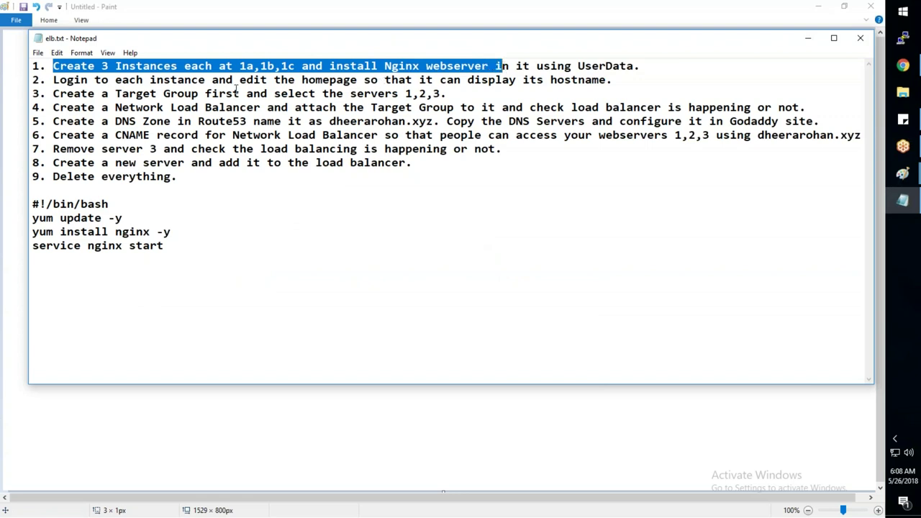
drag(54, 81, 576, 94)
click(539, 201)
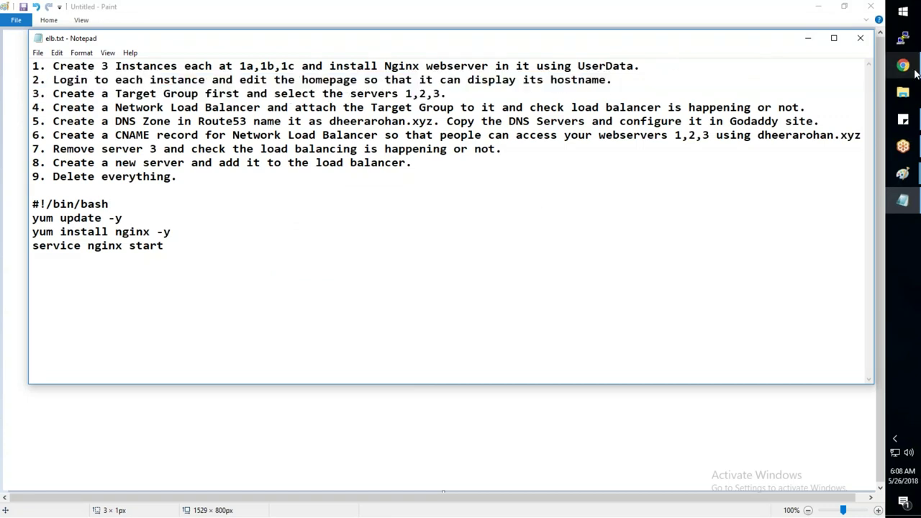
mouse_move(916, 72)
click(811, 74)
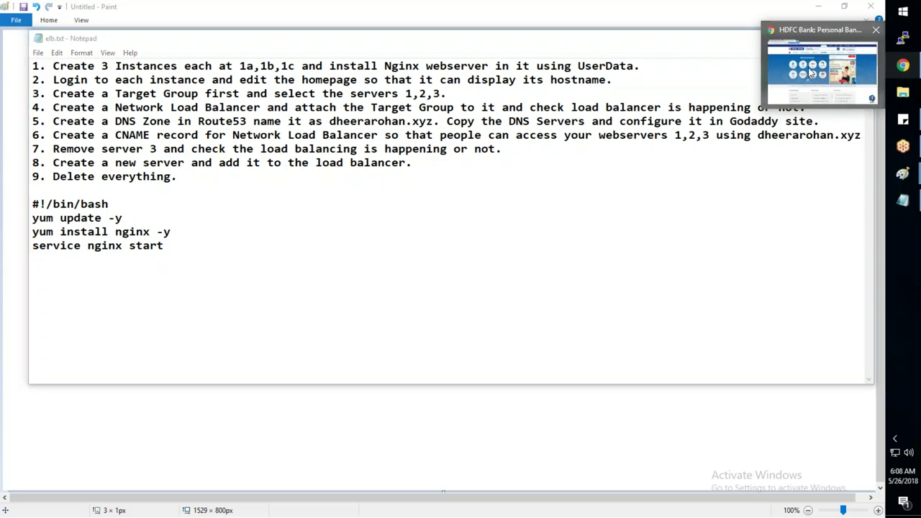
- Abandon the unfinished instance launch and go to the EC2 Instances list
click(811, 72)
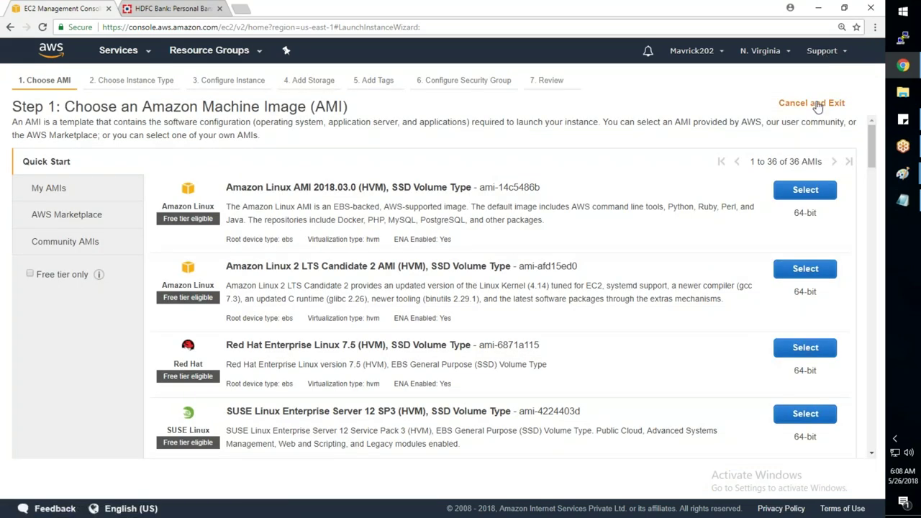
click(812, 104)
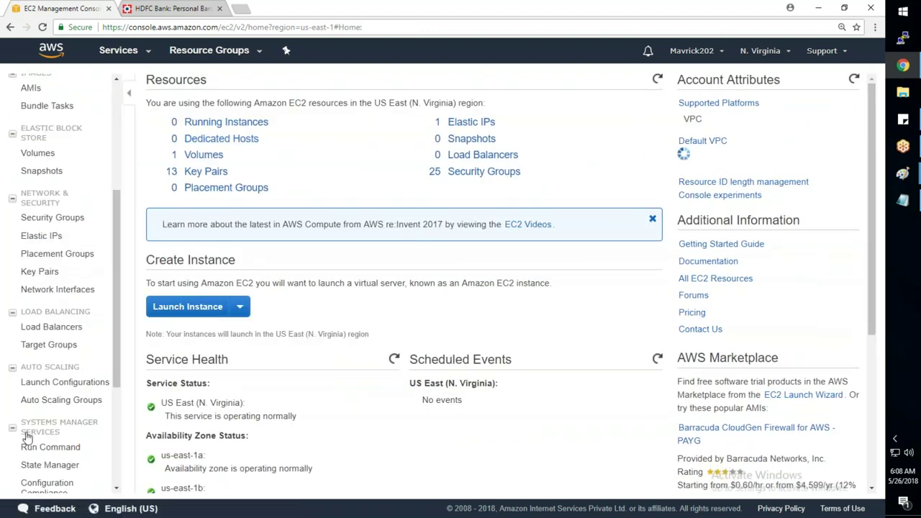
scroll(41, 410, down, 2)
scroll(41, 403, up, 3)
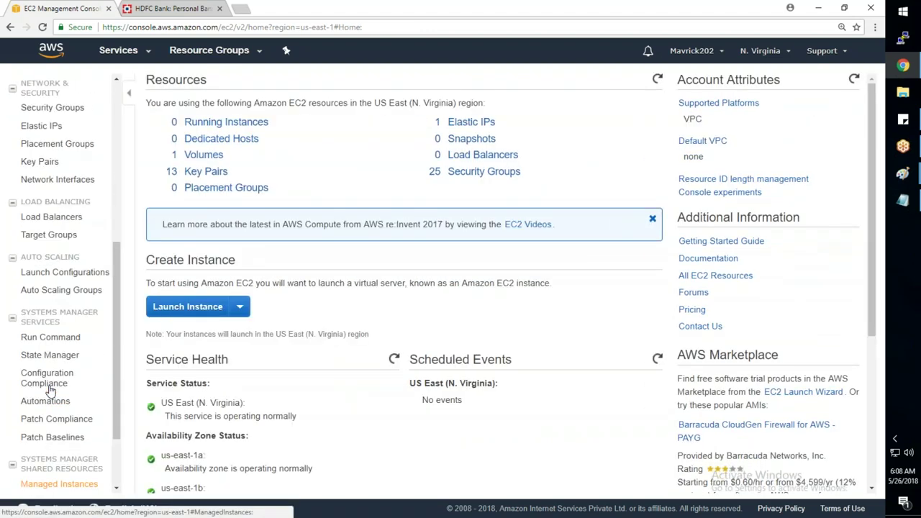
click(43, 205)
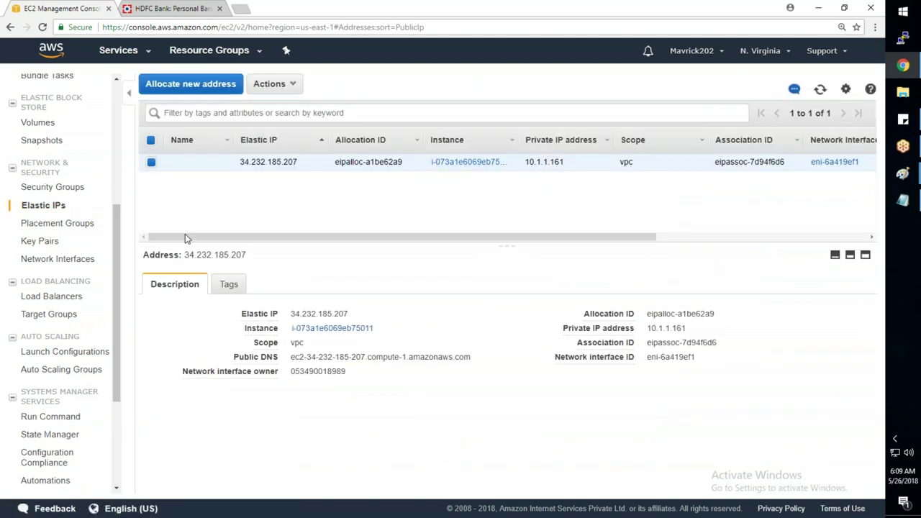
scroll(70, 149, up, 4)
click(39, 190)
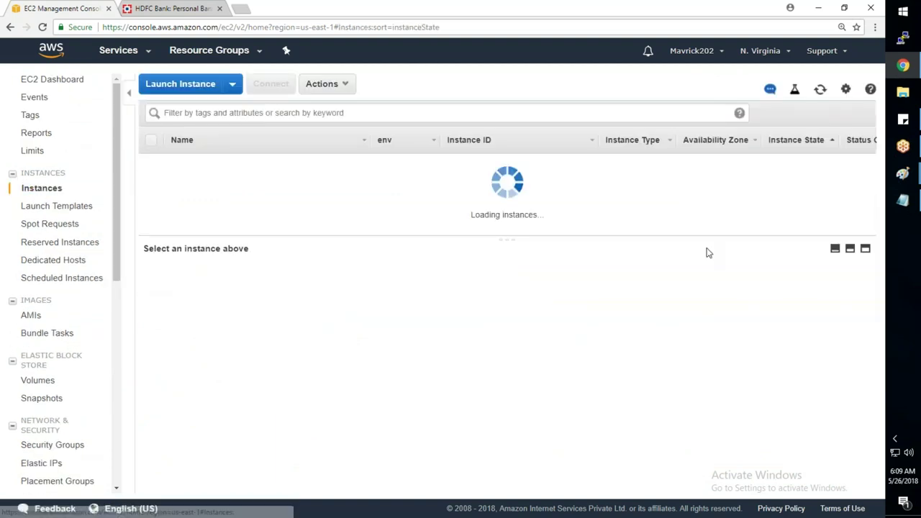
- Start a new launch with the selected AMI and t2.nano type, reaching Configure Instance Details
click(203, 89)
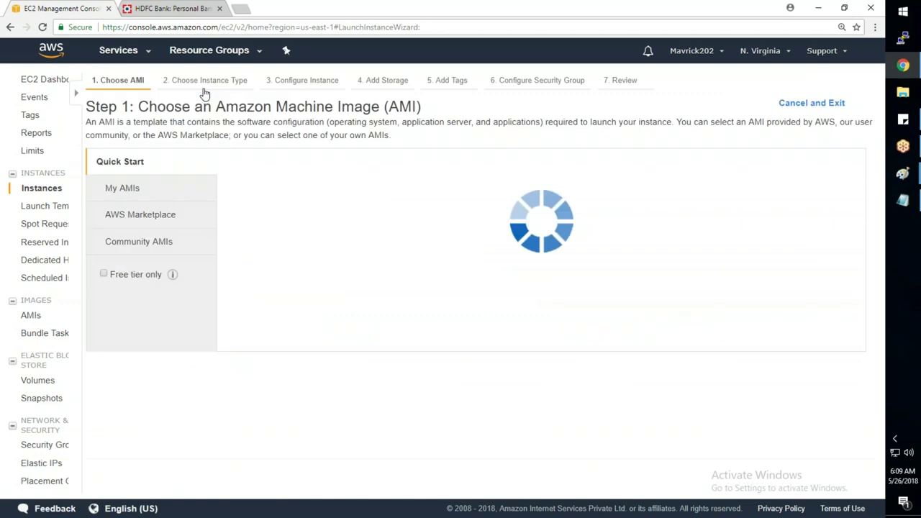
click(205, 81)
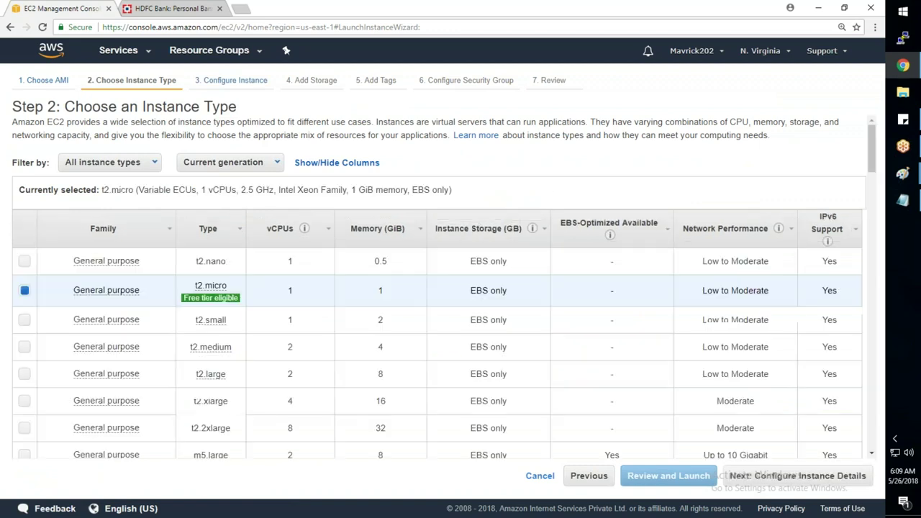
click(26, 262)
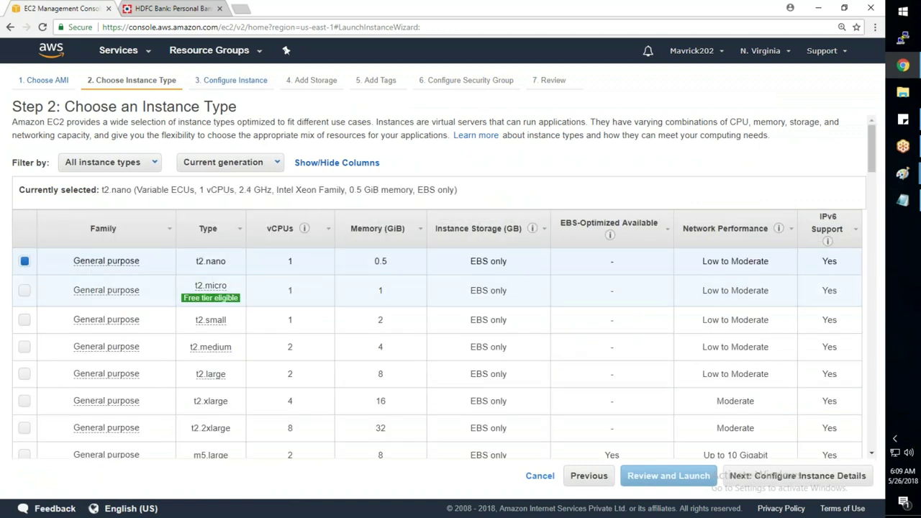
mouse_move(210, 297)
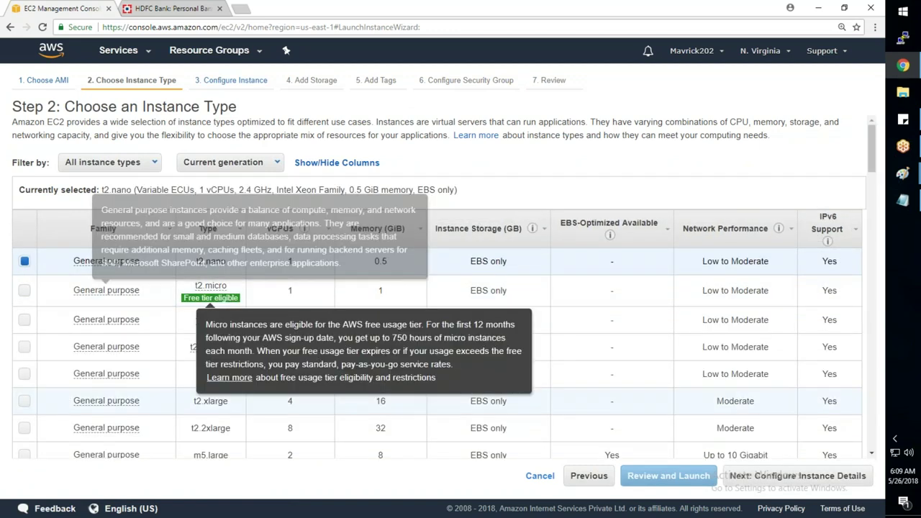
click(836, 480)
click(295, 310)
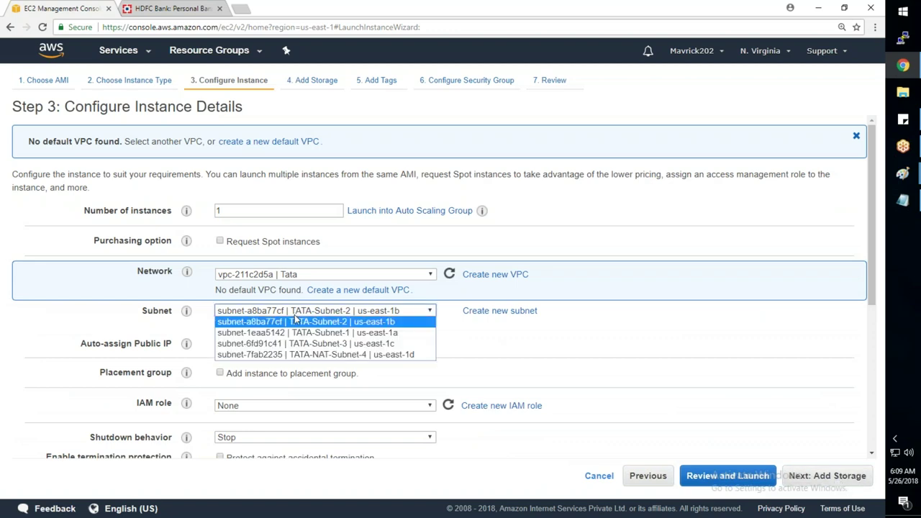
- Place the instance in TATA-Subnet-1 (us-east-1a) with primary IP 10.1.1.100
click(298, 333)
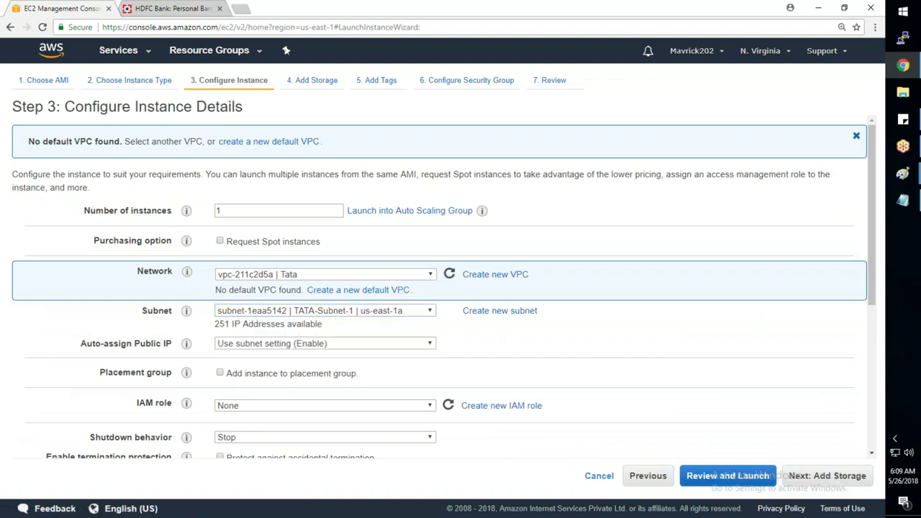
scroll(439, 288, down, 2)
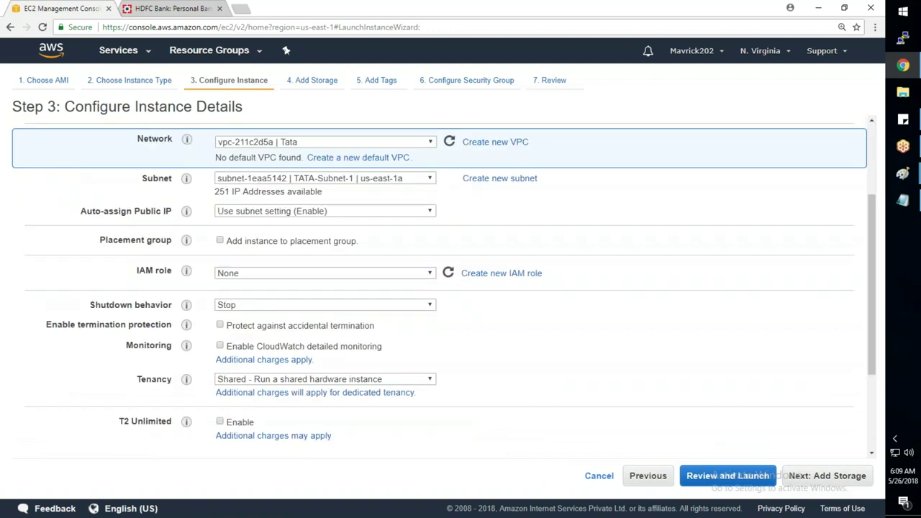
scroll(319, 377, down, 2)
click(320, 377)
text(10.1.1.100)
key(Tab)
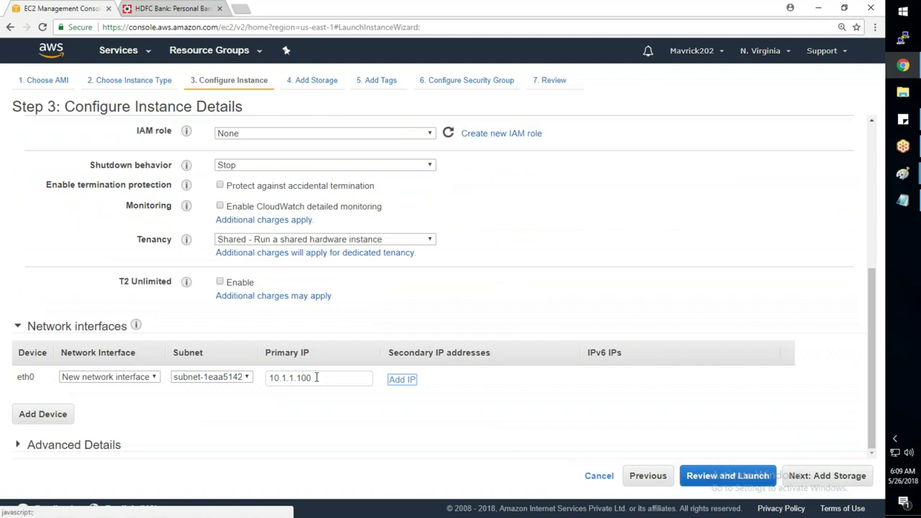
- Type an nginx install script (yum update, yum install nginx, service nginx start) into User data
click(20, 447)
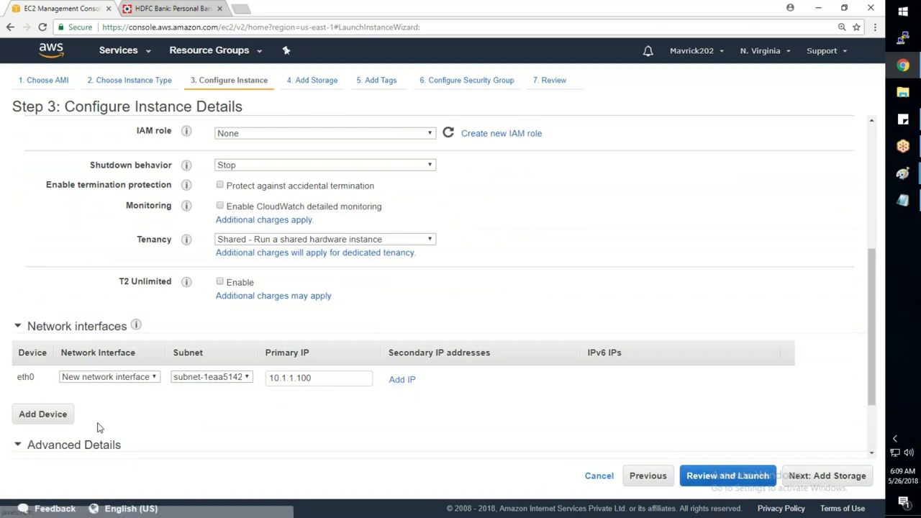
scroll(97, 427, down, 2)
click(234, 401)
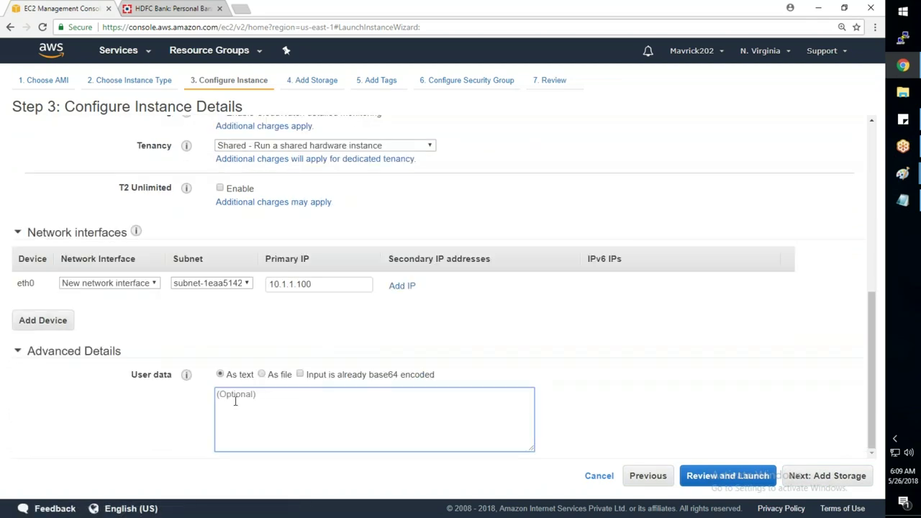
text(#!)
text(/bin)
text(/bash )
text(yum update)
text( -y)
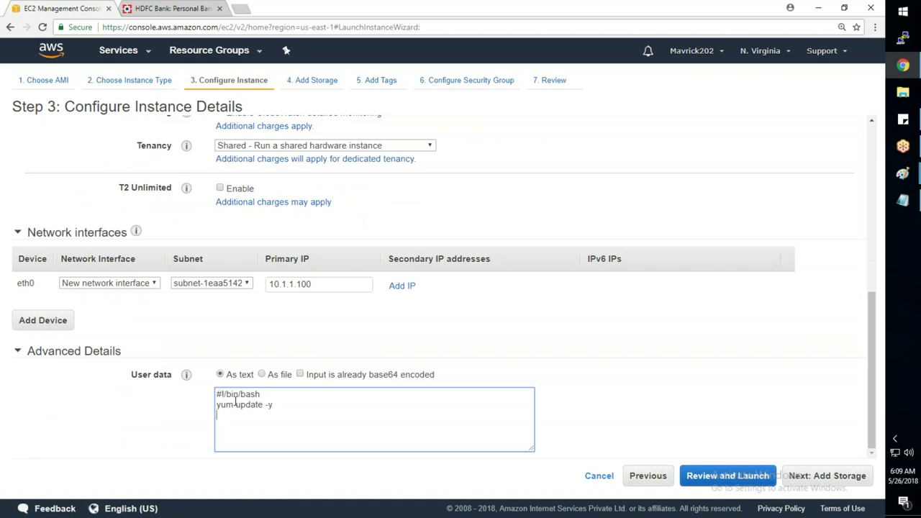
key(Return)
text(yum install nginx -y yu)
key(BackSpace)
key(BackSpace)
text(ser)
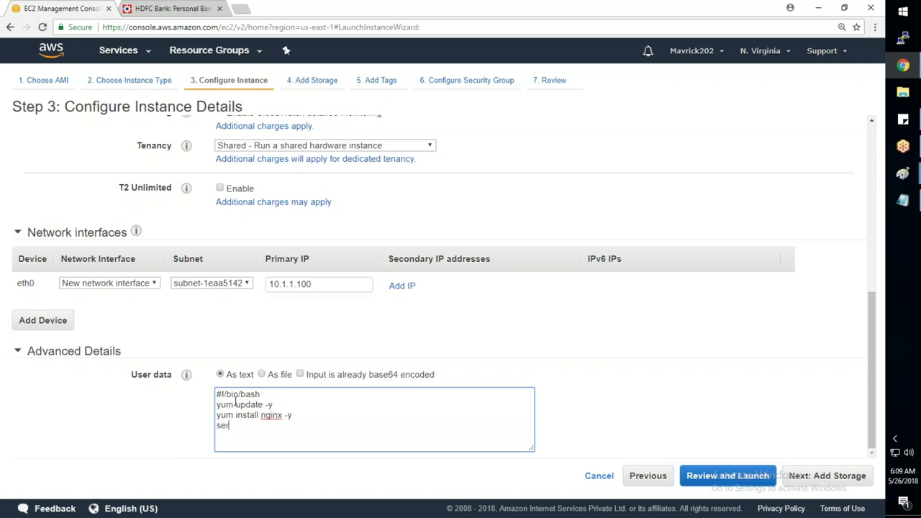
text(vice nginx start)
drag(290, 426, 202, 392)
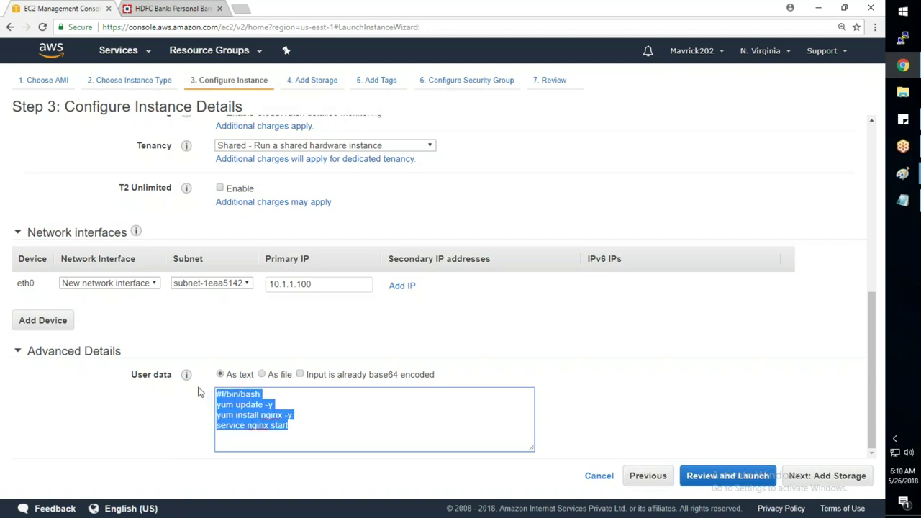
- Replace the user data with the four-line nginx script copied from elb.txt
click(903, 201)
drag(162, 248, 23, 207)
key(ctrl+c)
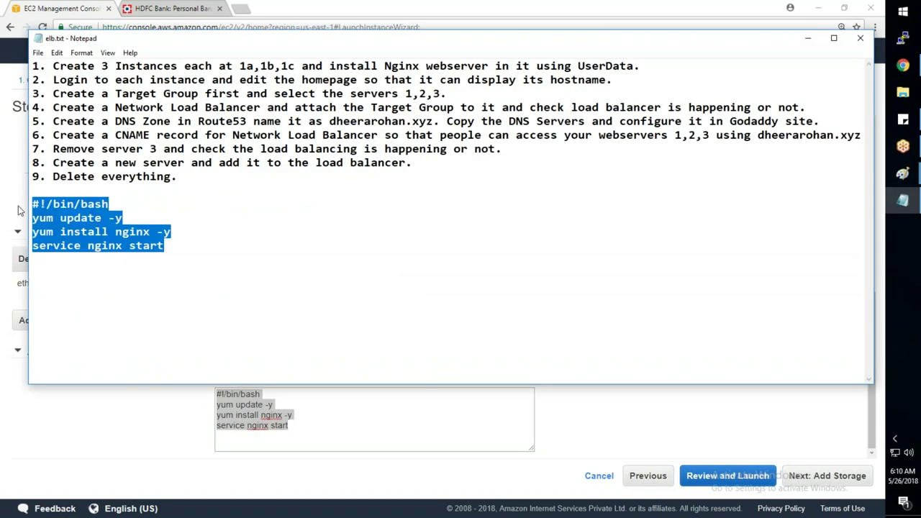
key(alt+Tab)
key(ctrl+v)
key(ctrl+a)
key(ctrl+v)
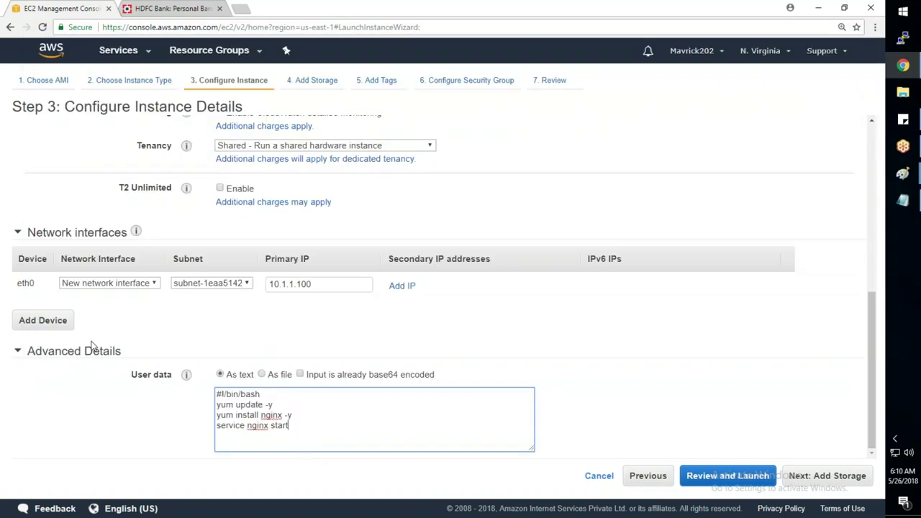
click(825, 482)
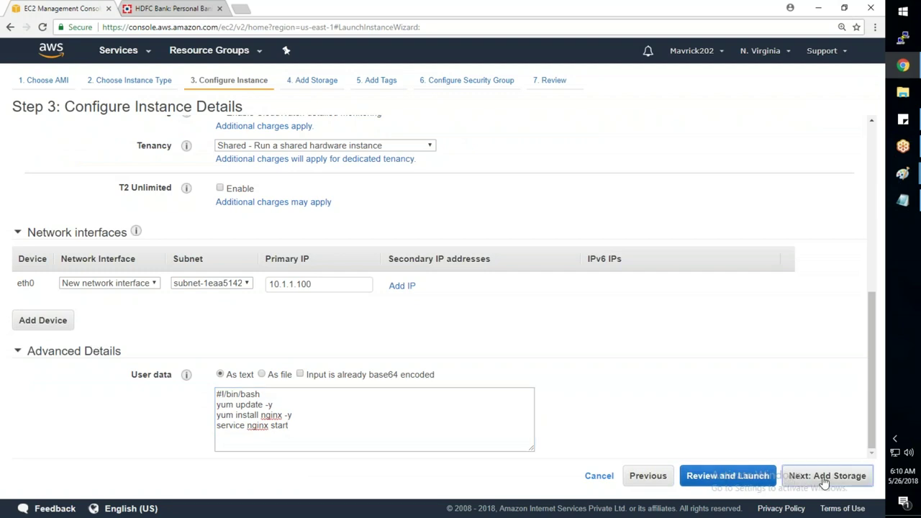
- Tag the instance Name=WebServer-1 and assign the existing TATA_Allow_All_SG security group
click(825, 476)
click(485, 405)
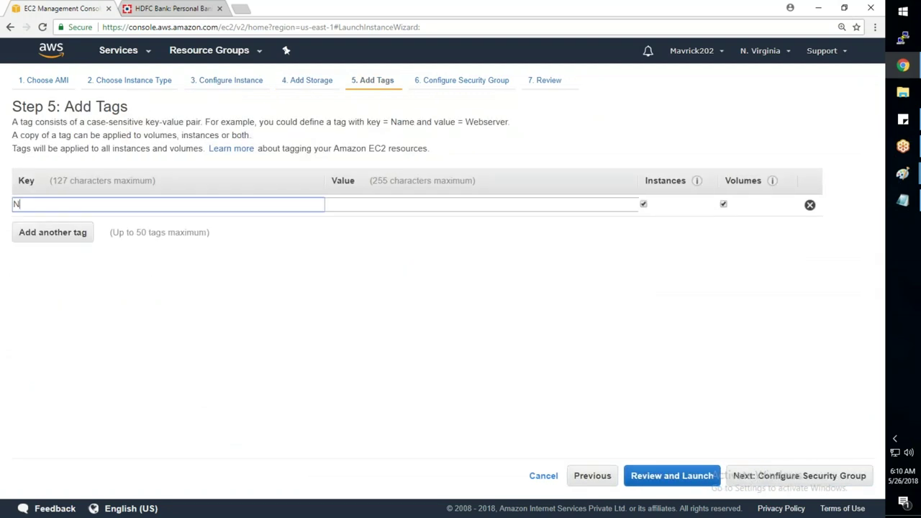
text(WebSer)
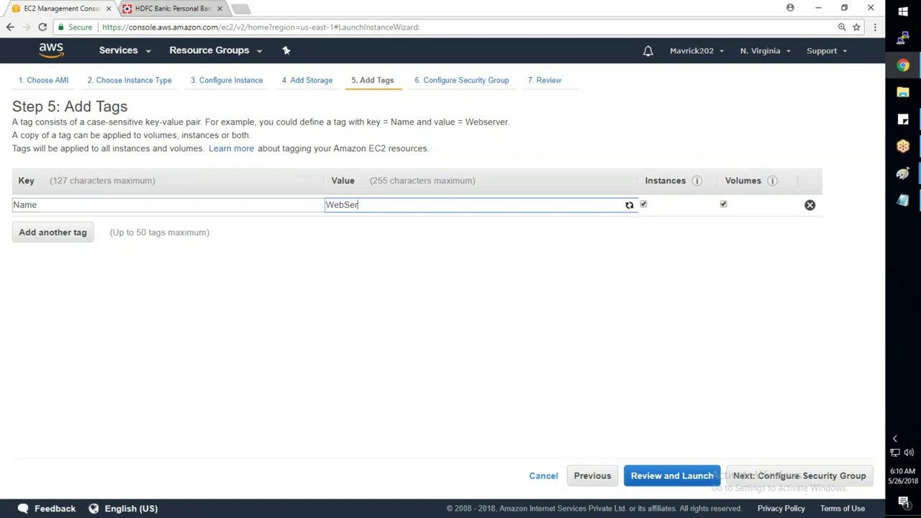
text(ver-1)
click(829, 477)
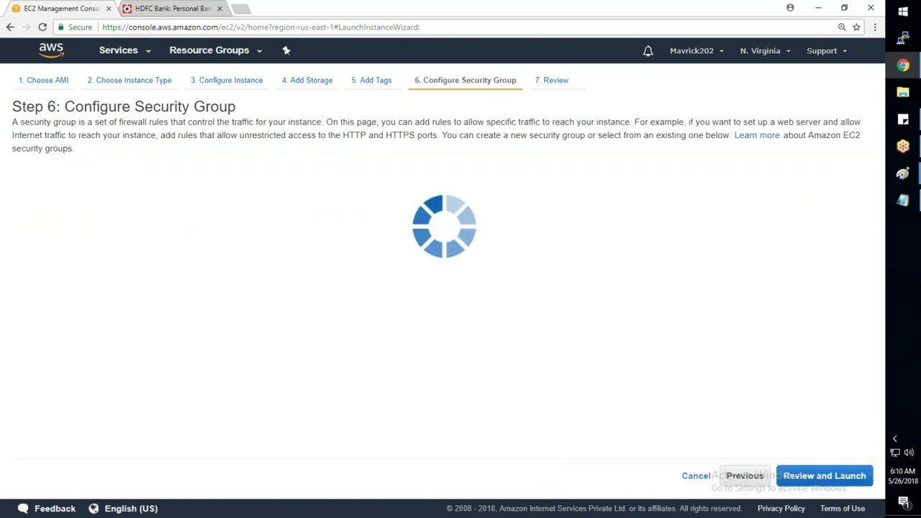
click(206, 185)
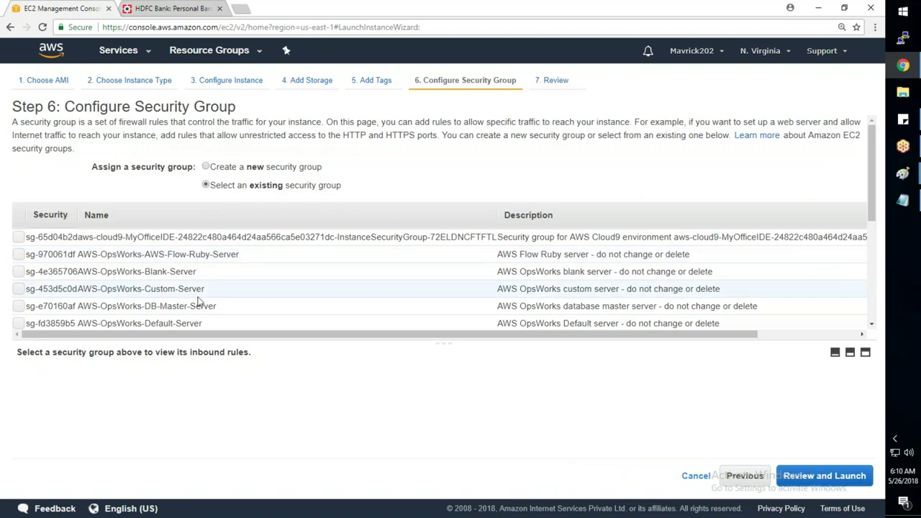
scroll(196, 307, down, 5)
click(19, 310)
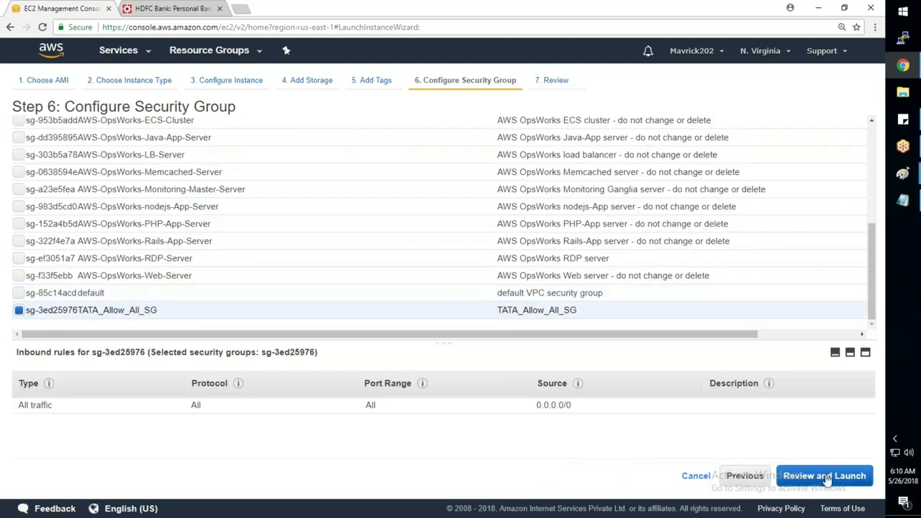
- Launch WebServer-1 with the SP-Key key pair, then start another instance launch
click(827, 477)
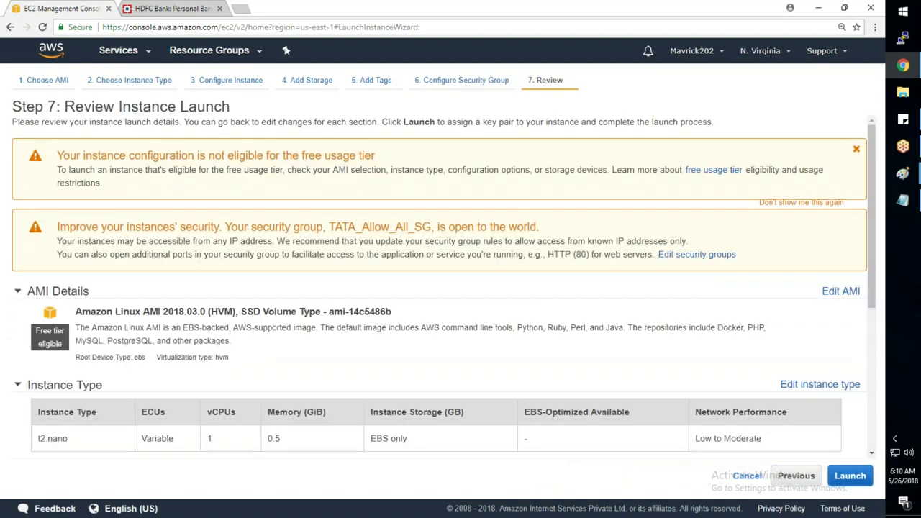
click(849, 475)
click(360, 321)
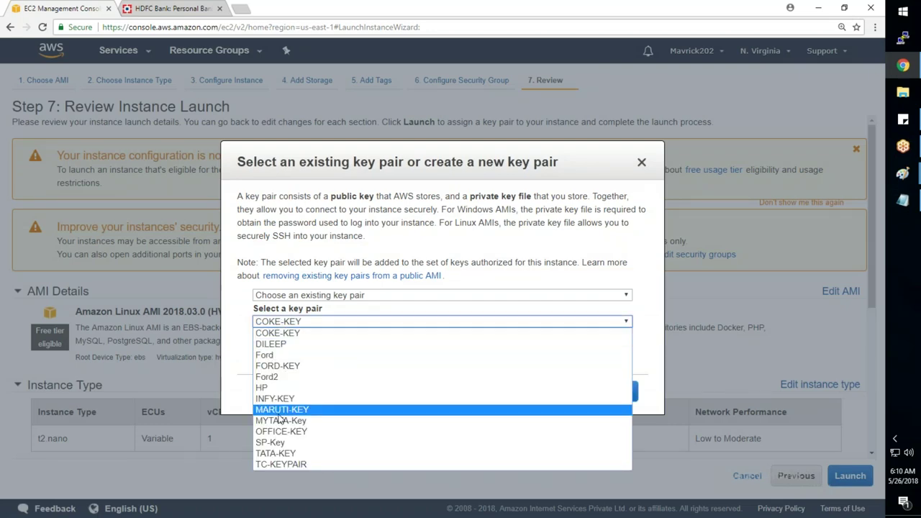
click(276, 442)
click(594, 389)
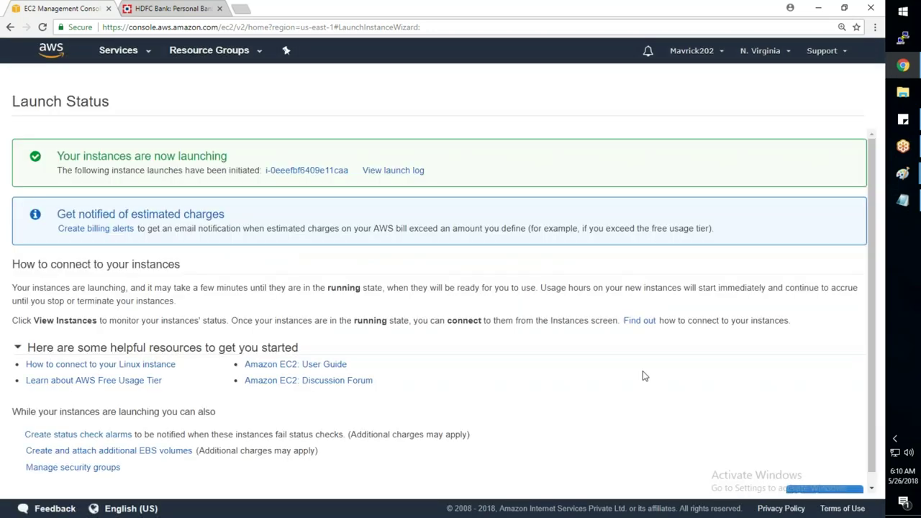
scroll(666, 389, down, 1)
key(Return)
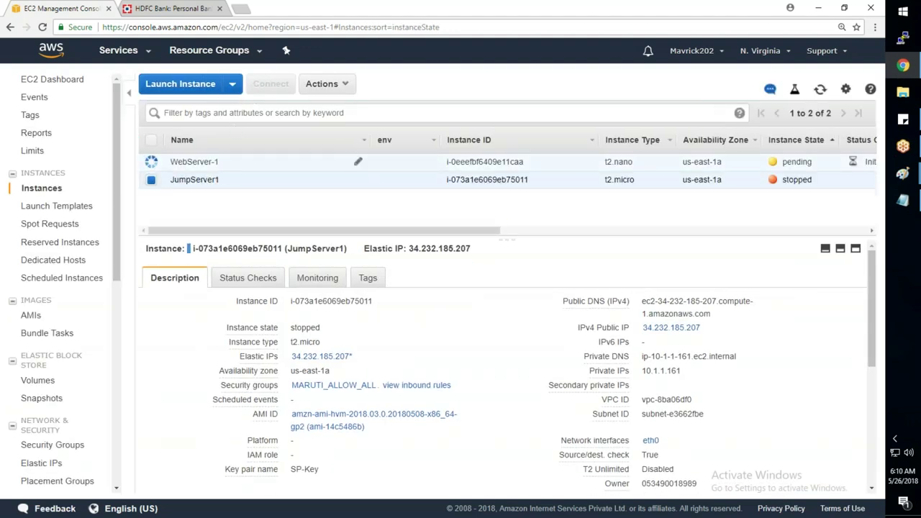
click(189, 87)
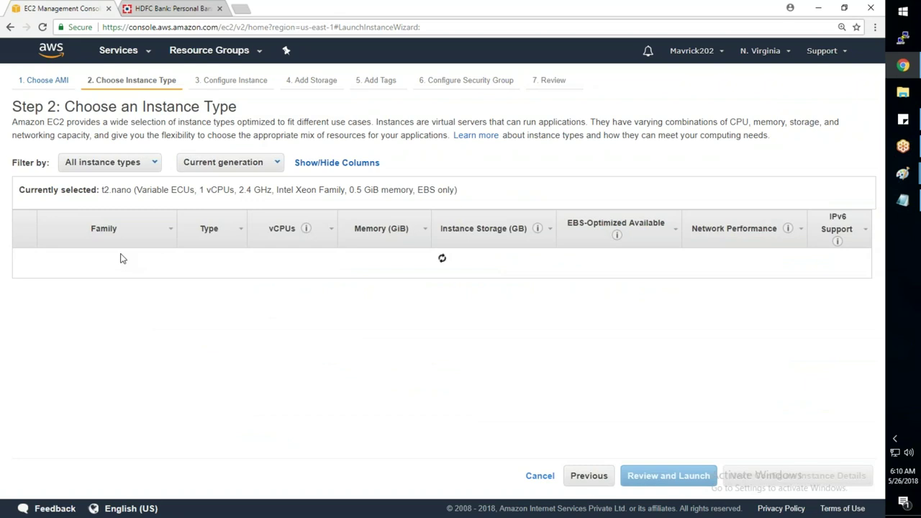
- Choose t2.nano and give the instance in TATA-Subnet-2 primary IP 10.1.2.100
click(24, 261)
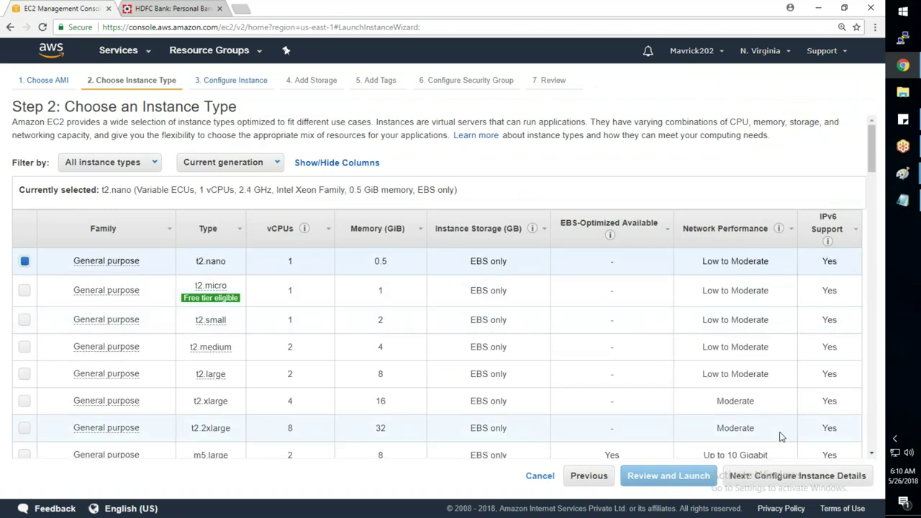
click(774, 476)
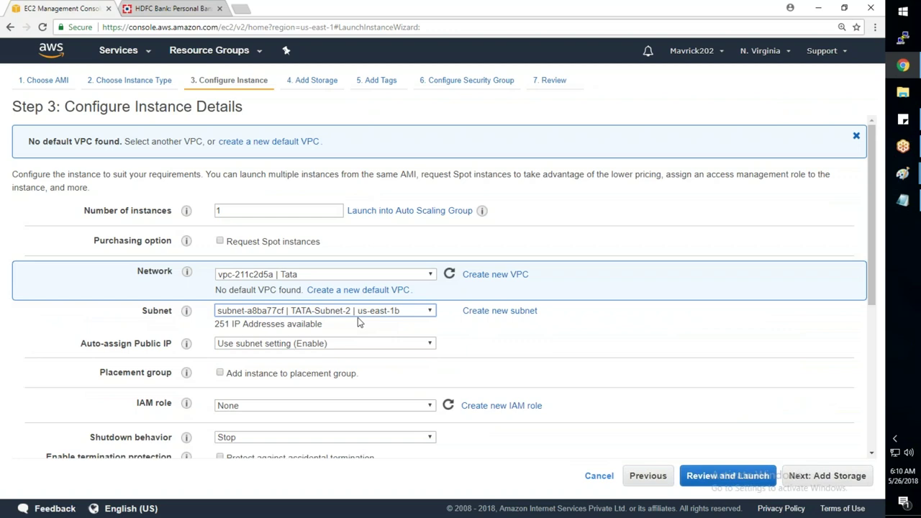
scroll(358, 322, down, 4)
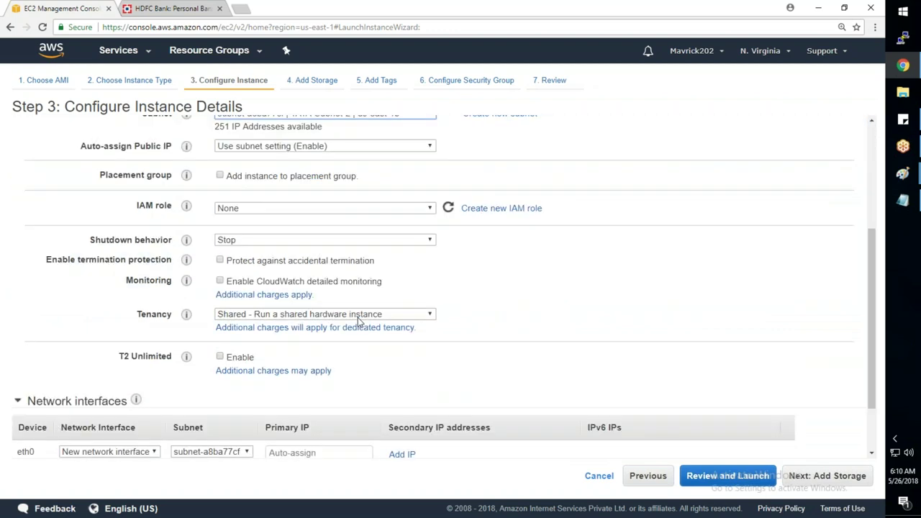
click(285, 379)
text(10.12.100)
key(Tab)
- Paste the nginx install script into the Advanced Details user data
click(108, 446)
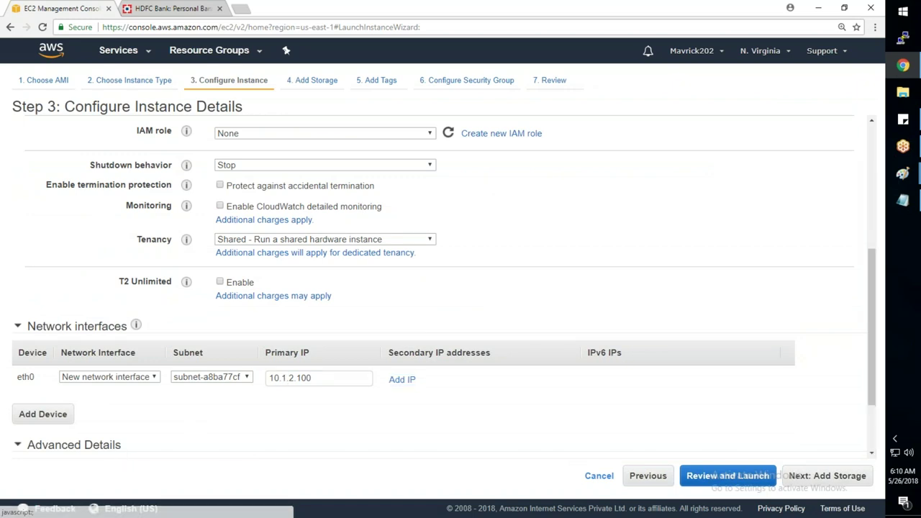
scroll(113, 403, down, 1)
scroll(247, 434, down, 1)
click(247, 434)
key(ctrl+v)
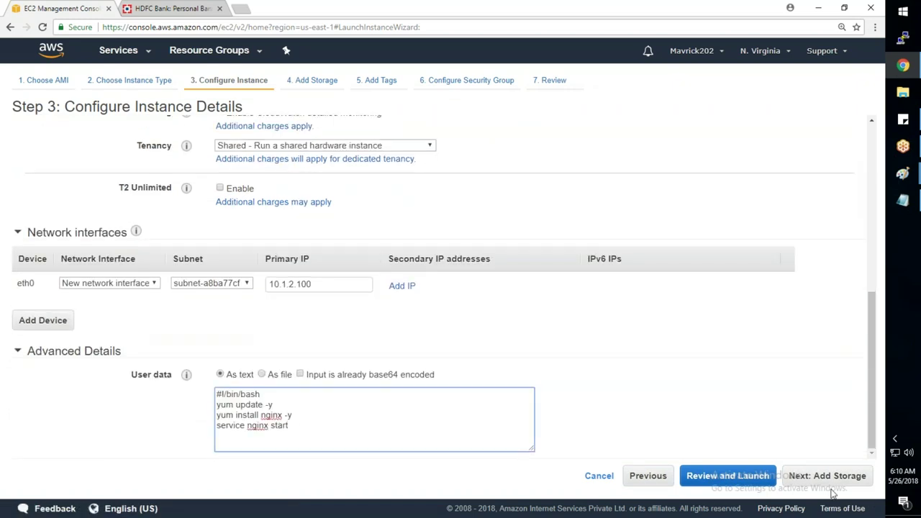
click(837, 477)
- Tag the instance Name=WebServer-2 and select the existing TATA_Allow_All_SG security group
click(833, 477)
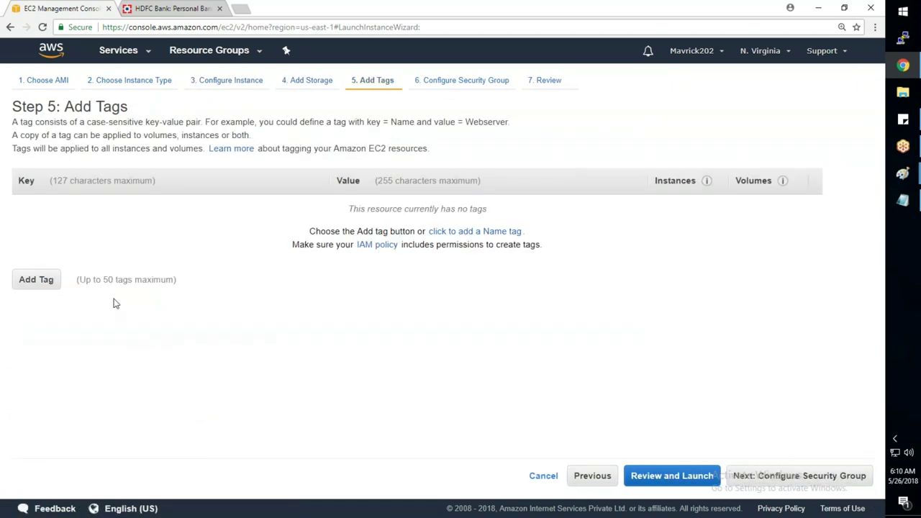
click(40, 278)
text(me)
key(Tab)
text(WebServer)
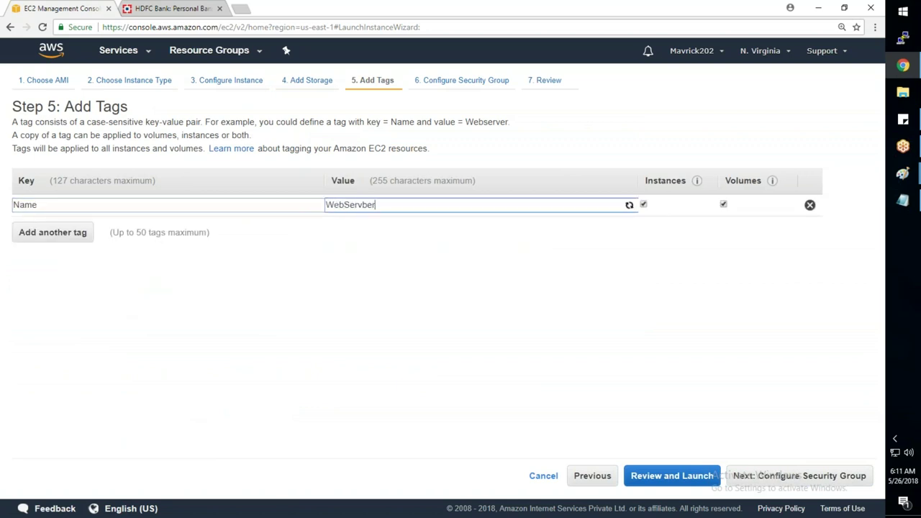
text(-2)
click(777, 484)
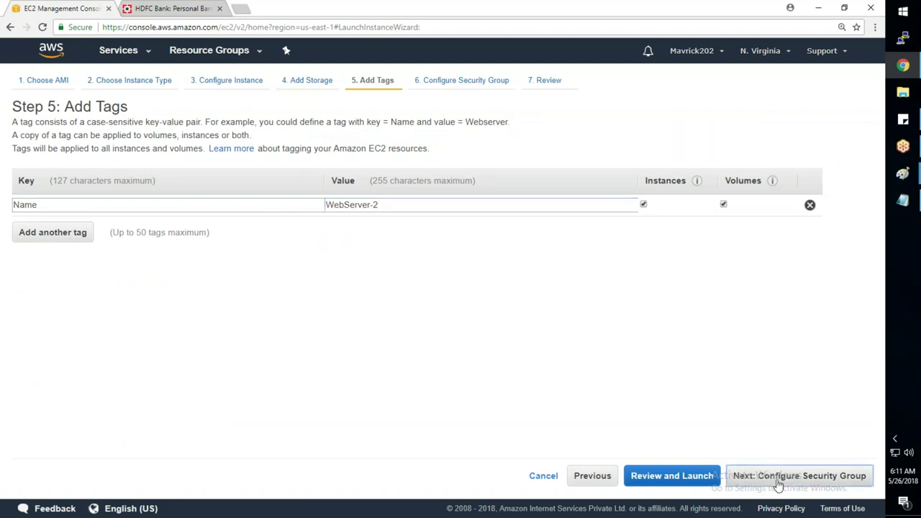
click(207, 185)
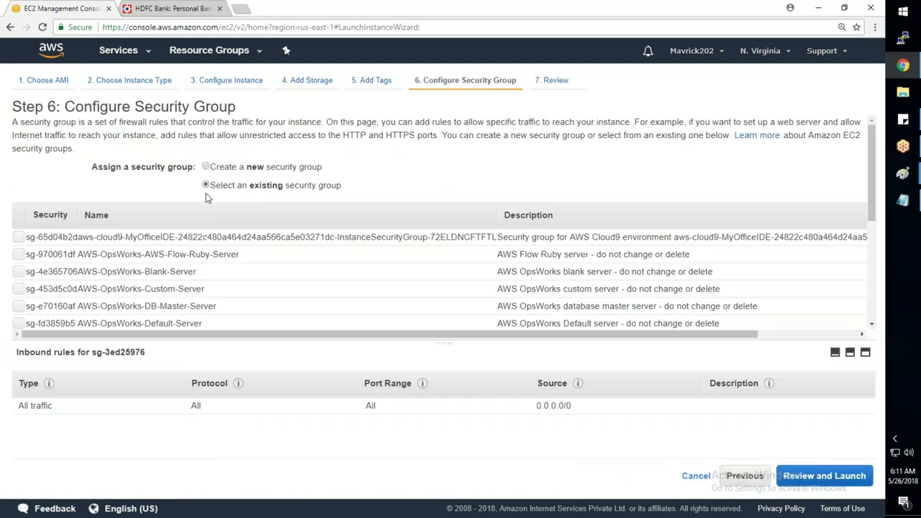
scroll(21, 319, down, 5)
click(18, 310)
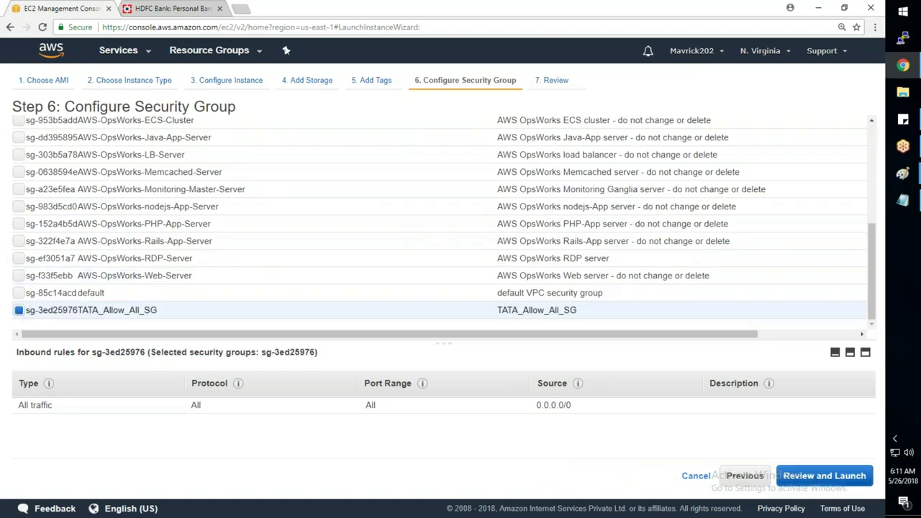
- Review and launch WebServer-2 using the SP-Key key pair
click(824, 475)
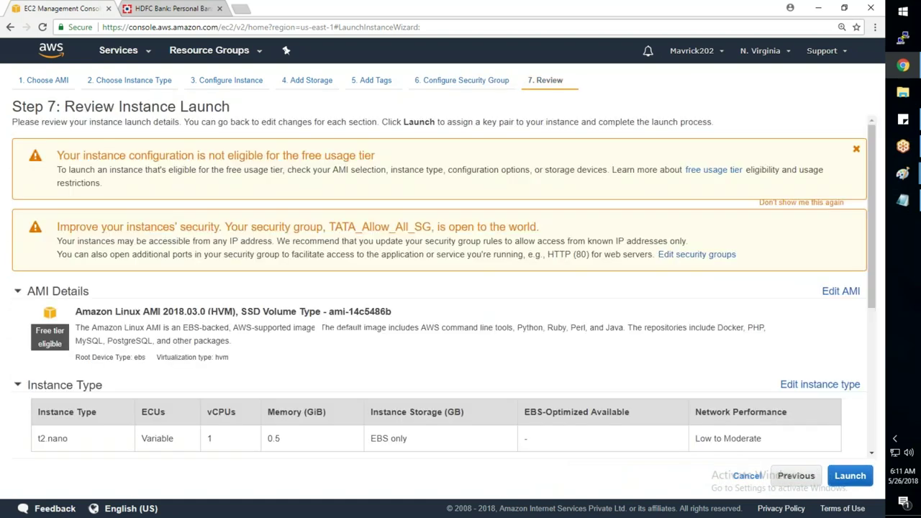
click(850, 476)
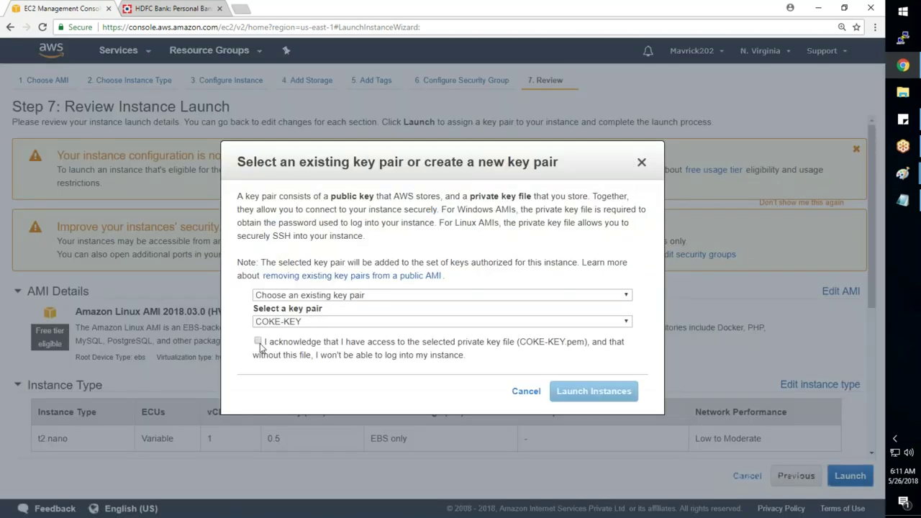
click(299, 323)
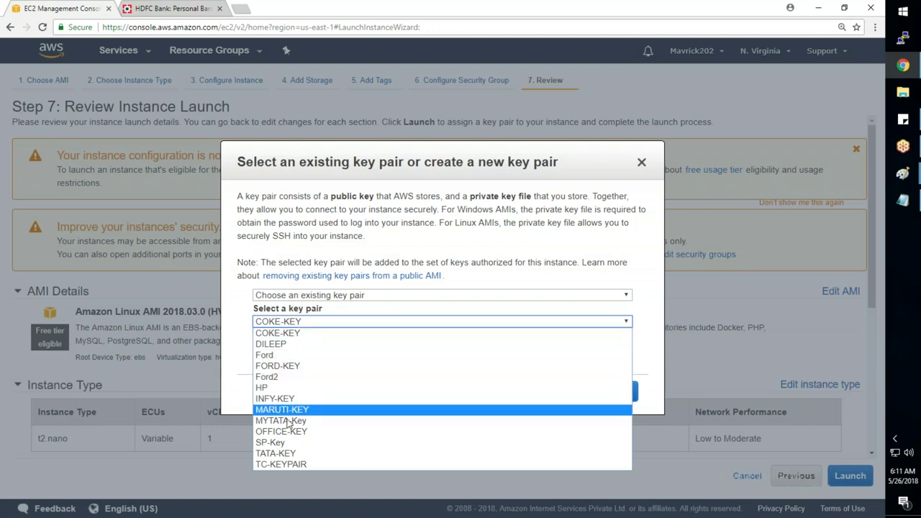
click(286, 442)
click(594, 392)
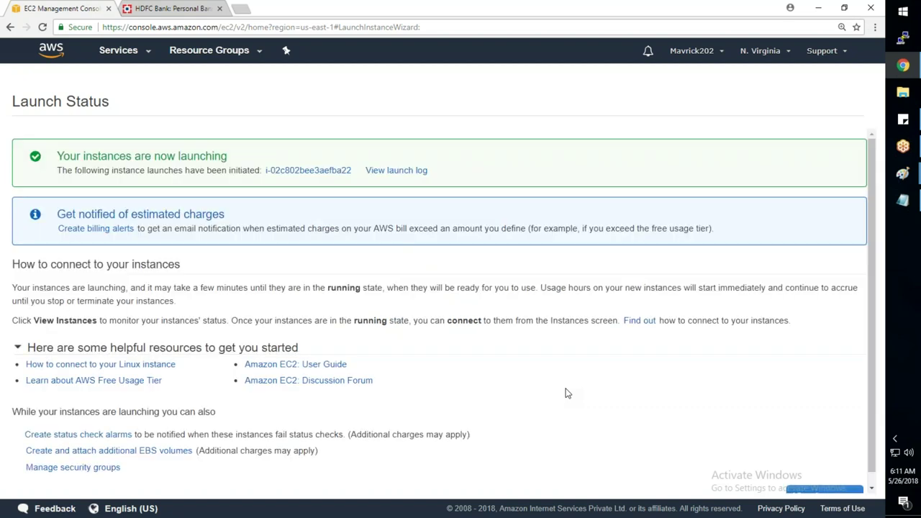
- From the Instances list, start a third launch with t2.nano and reach instance details
scroll(567, 393, down, 1)
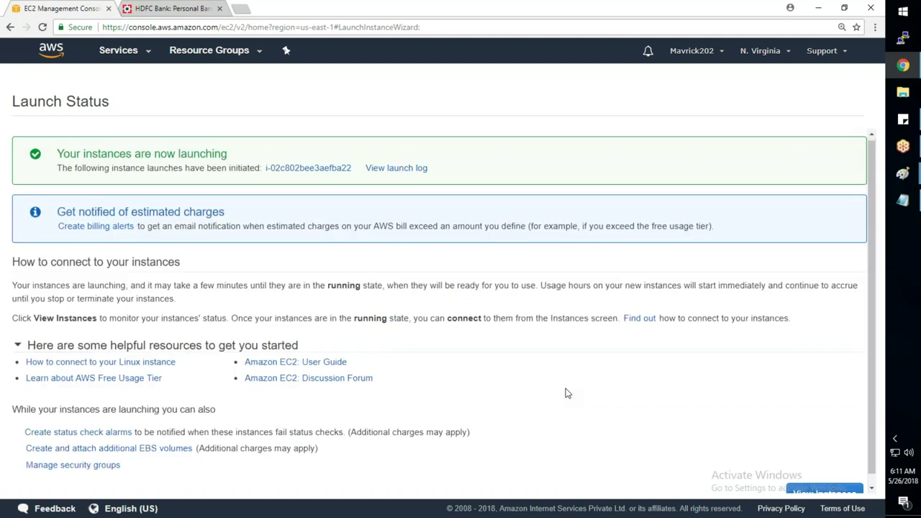
click(824, 489)
click(180, 84)
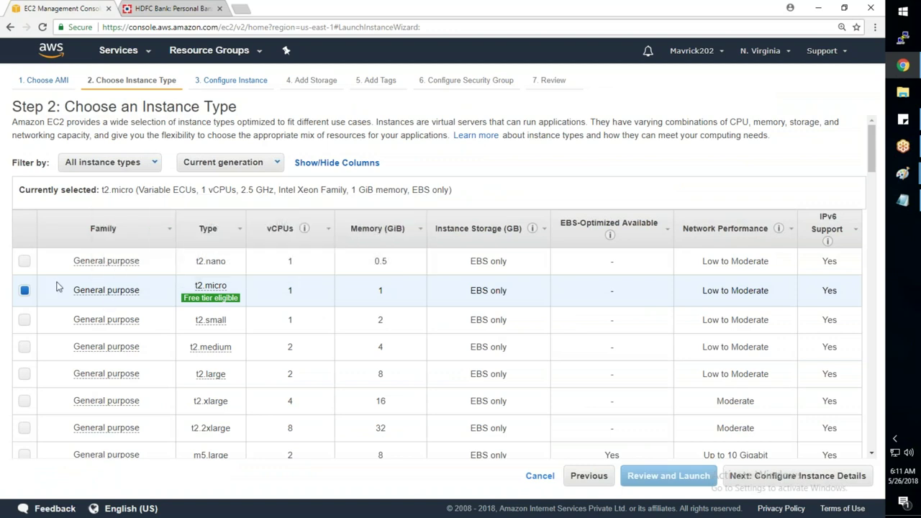
click(32, 261)
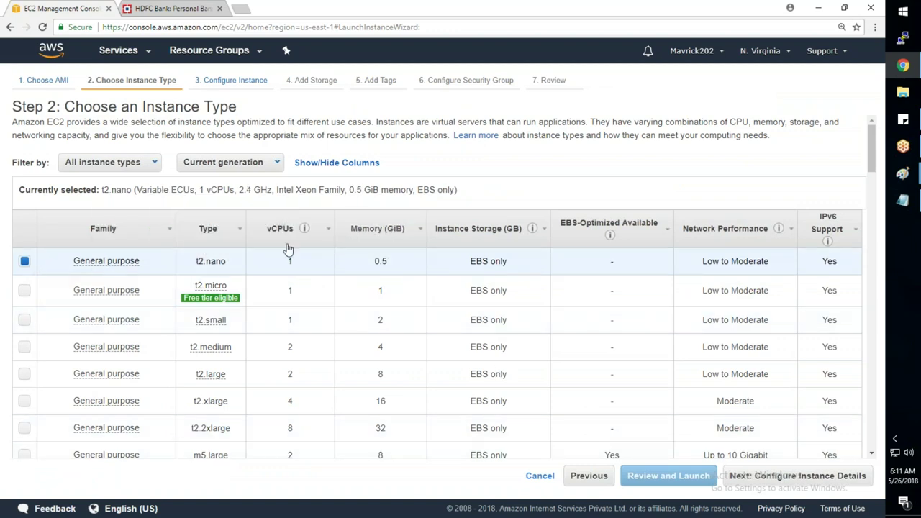
click(811, 483)
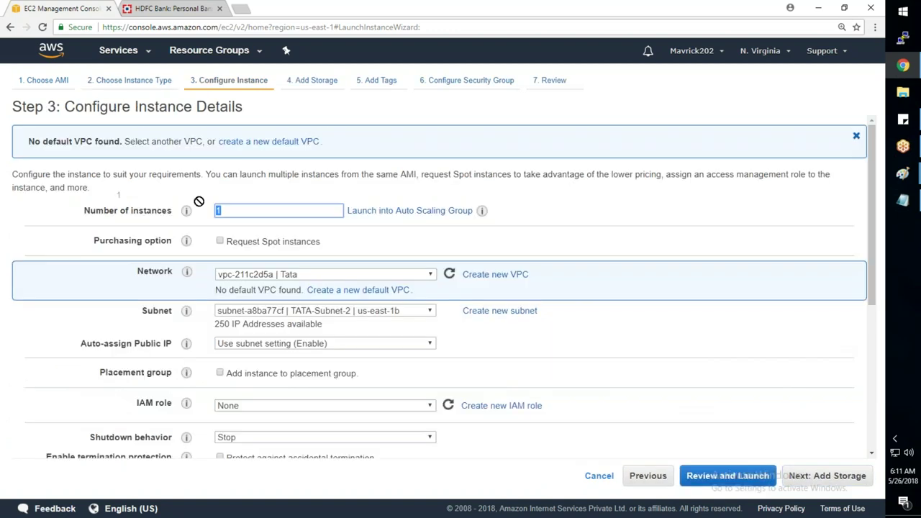
- Put the instance in TATA-Subnet-3 (us-east-1c) with primary IP 10.1.3.100
click(324, 315)
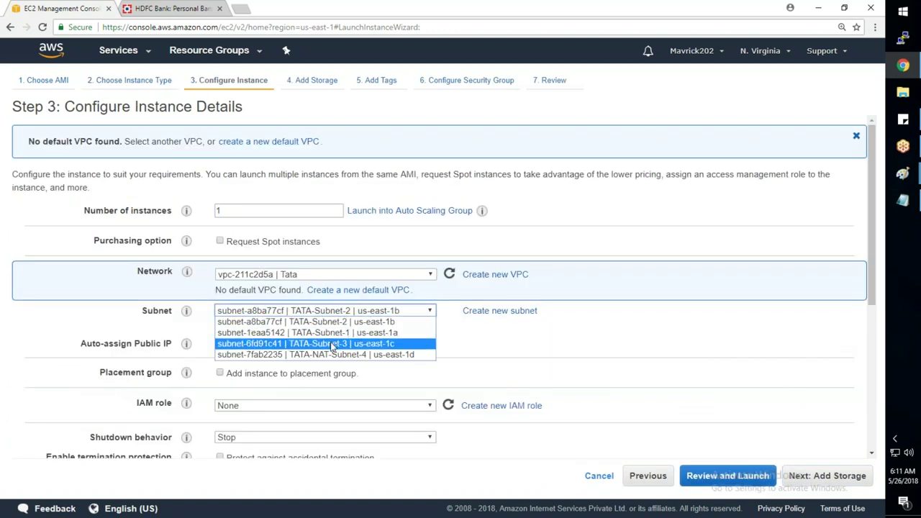
click(333, 344)
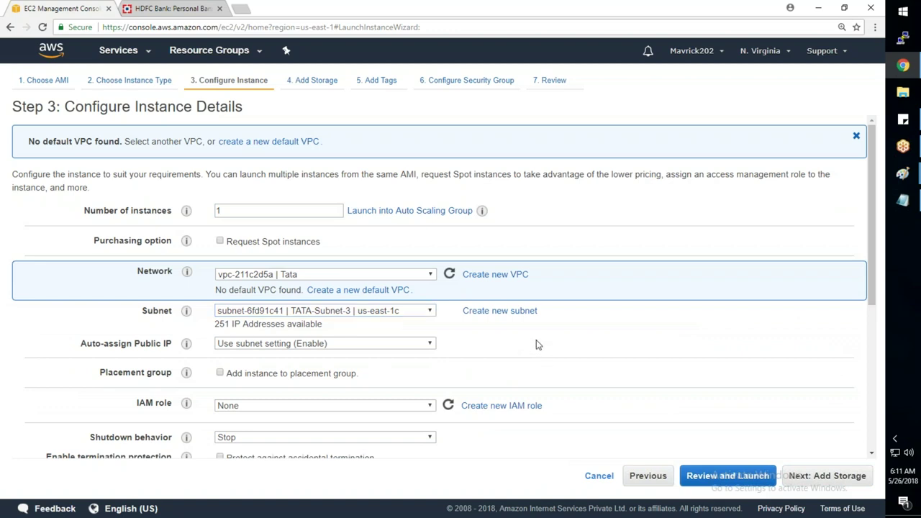
scroll(536, 340, down, 4)
click(319, 378)
text(10.1)
text(.3.1)
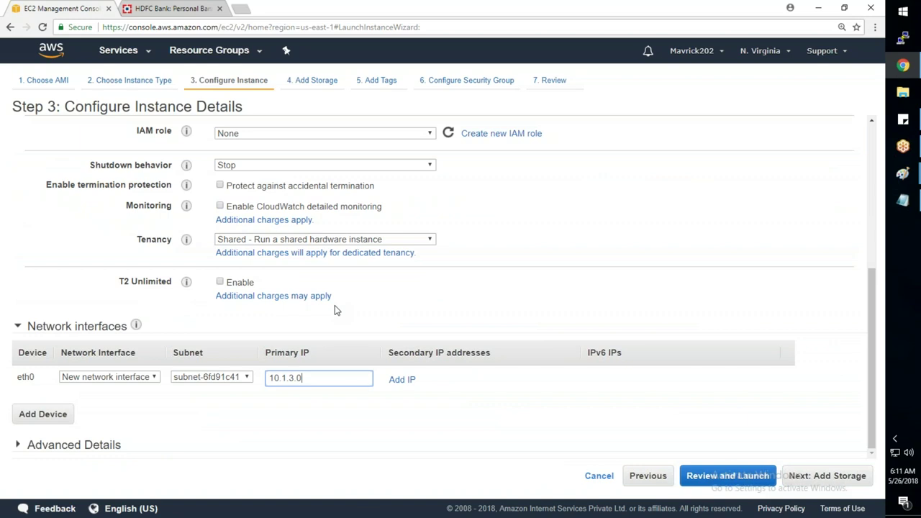
text(00)
key(Tab)
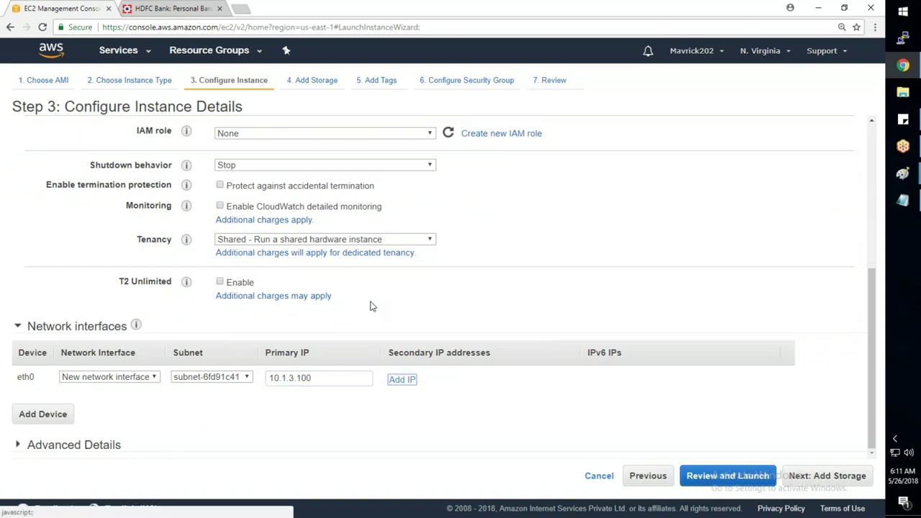
- Paste the nginx install script into the Advanced Details user data
click(106, 447)
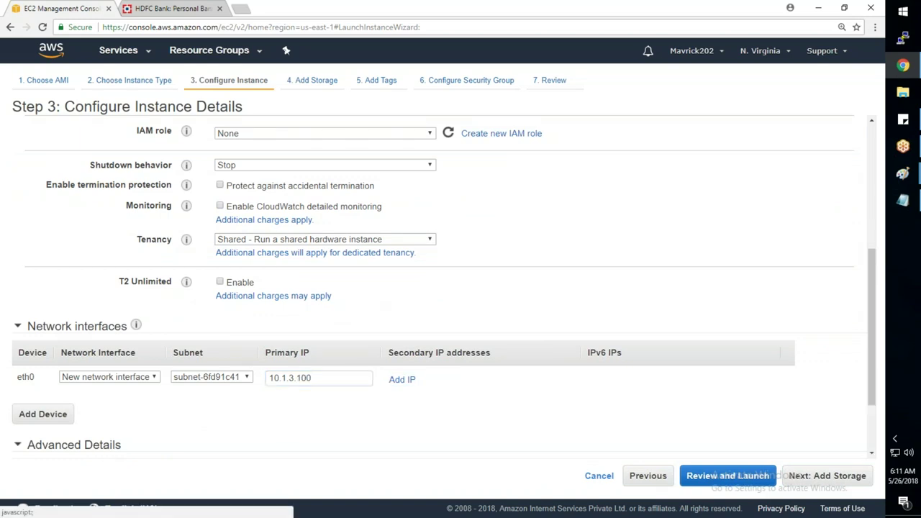
scroll(107, 444, down, 2)
text(#!/bin/bash yum update -y yum install nginx -y service nginx start)
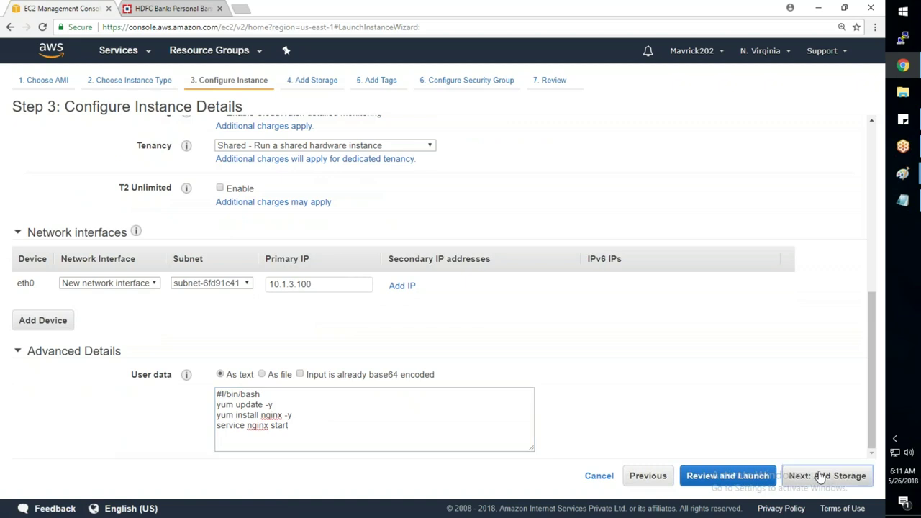
click(820, 477)
- Add a Name tag with the value WebServer-3
click(820, 476)
click(20, 276)
text(Name)
key(Tab)
text(WebS)
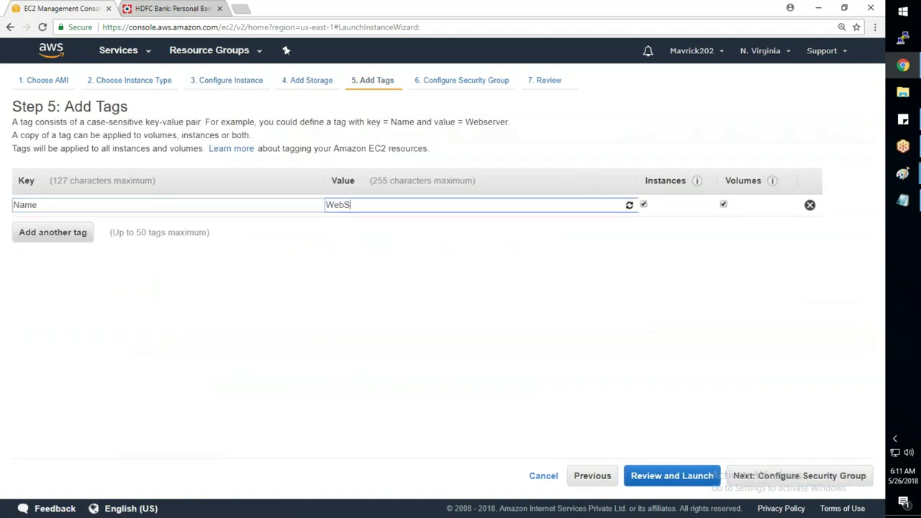
text(erver-3)
- Confirm the WebServer-3 tag and select the existing TATA_Allow_All_SG security group
key(Tab)
key(Tab)
key(Tab)
key(Tab)
key(Tab)
key(Tab)
key(Tab)
key(Tab)
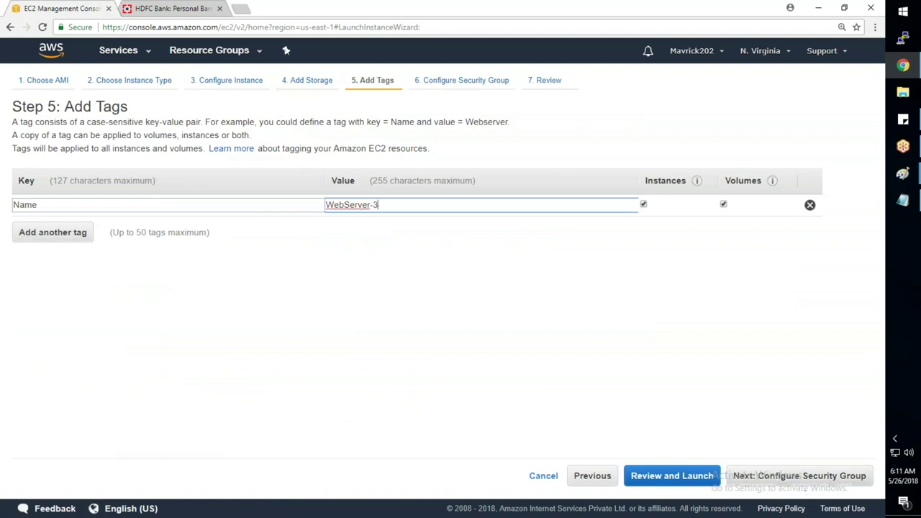
key(Return)
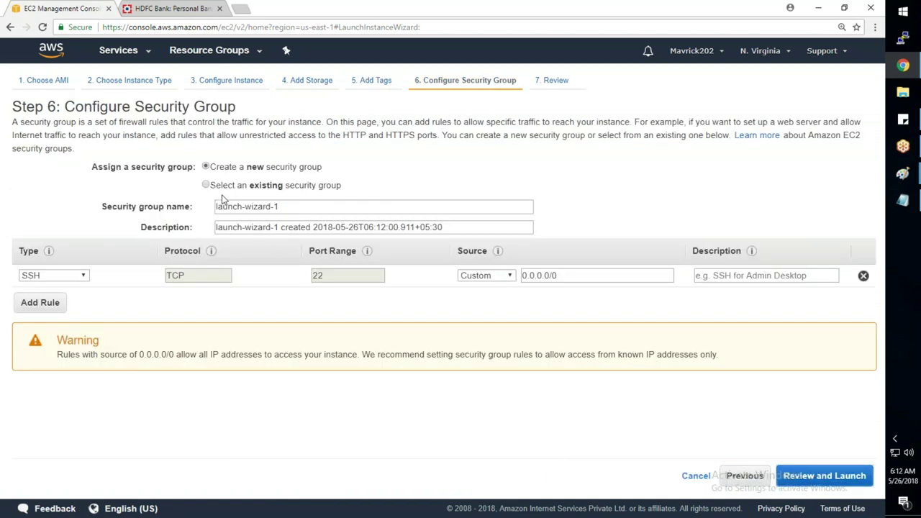
click(206, 185)
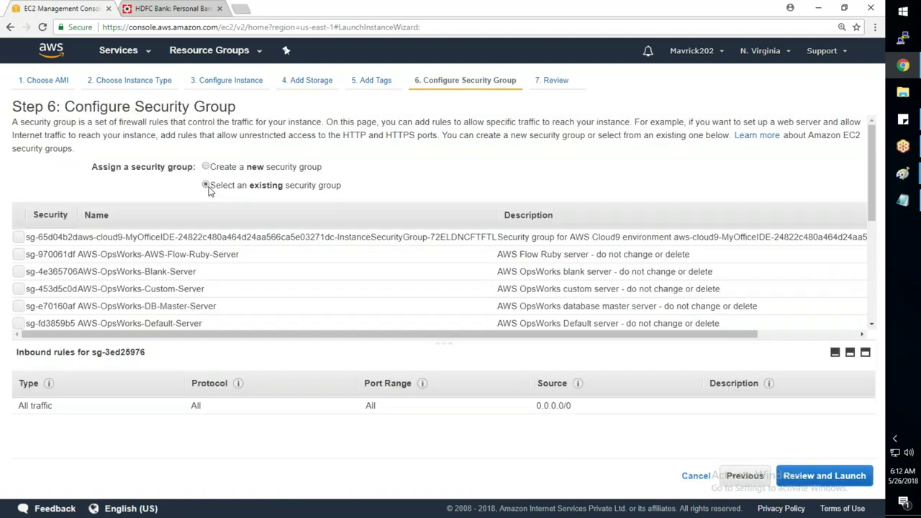
scroll(288, 273, down, 10)
click(20, 313)
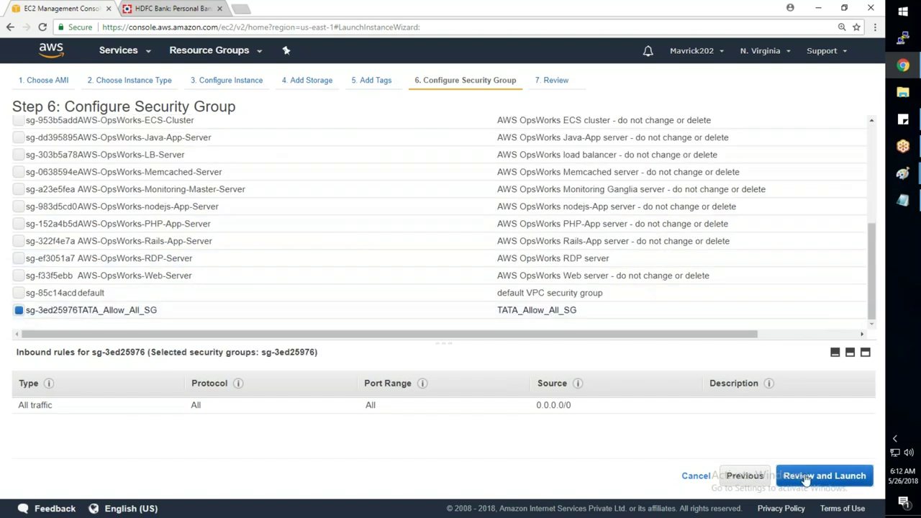
- Launch WebServer-3 with the SP-Key key pair and return to the instance list
click(824, 475)
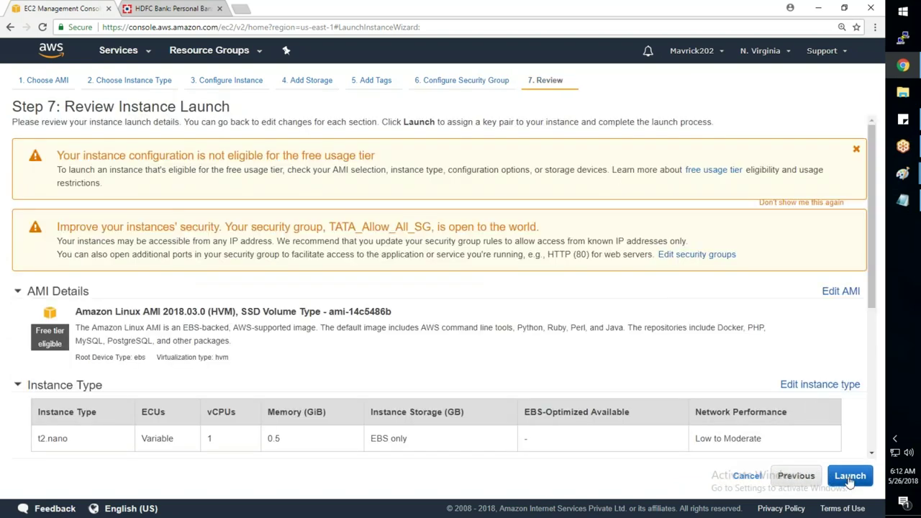
click(849, 475)
click(257, 341)
click(359, 320)
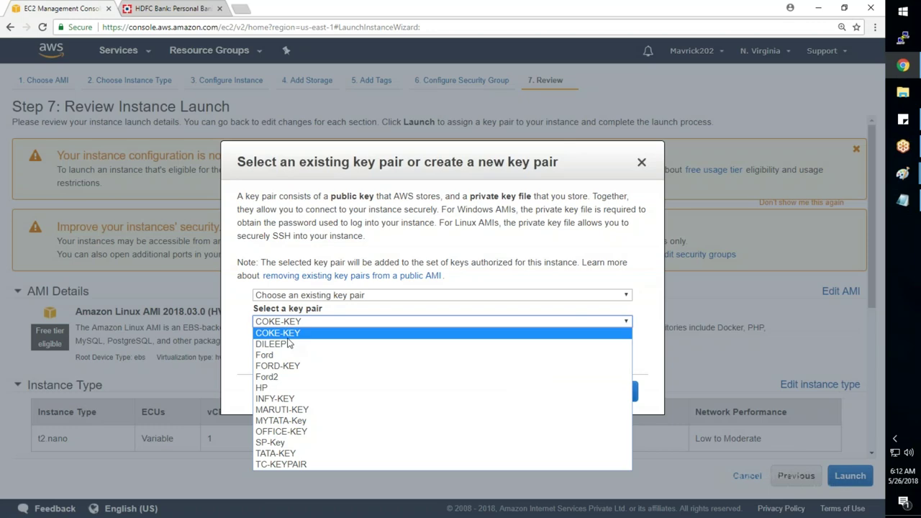
click(286, 441)
click(616, 400)
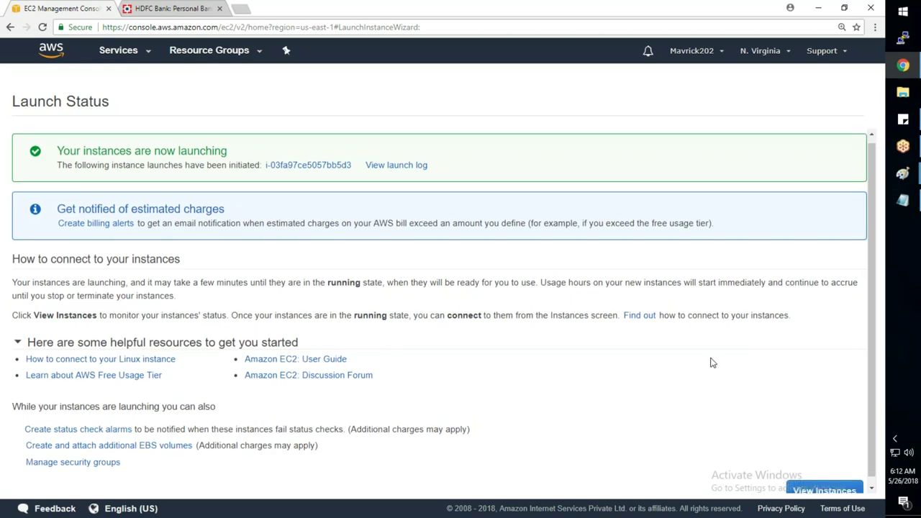
click(825, 483)
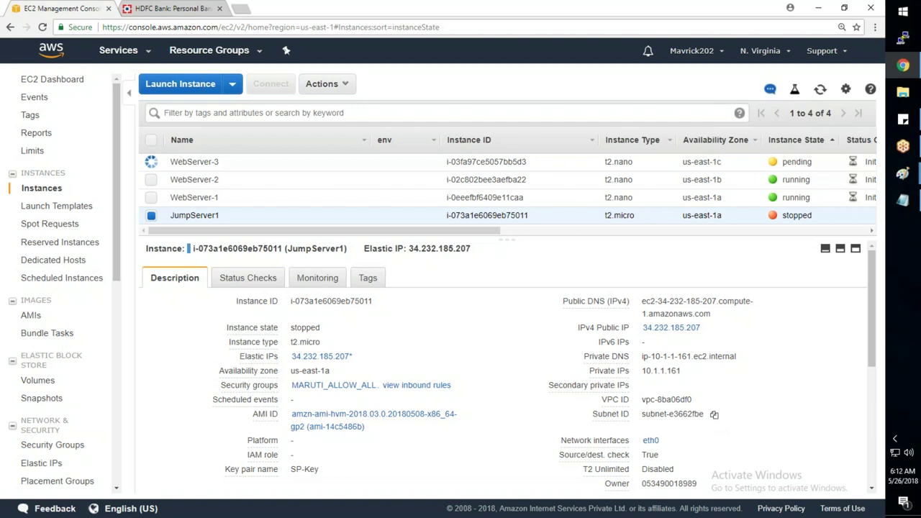
- Inspect WebServer-1, WebServer-2 and WebServer-3 details and availability zones in the instance list
click(199, 195)
click(196, 179)
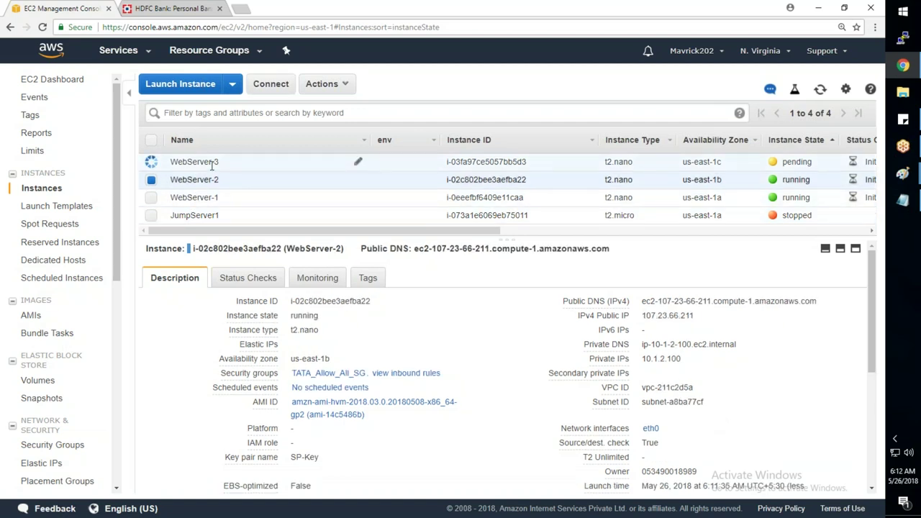
click(193, 163)
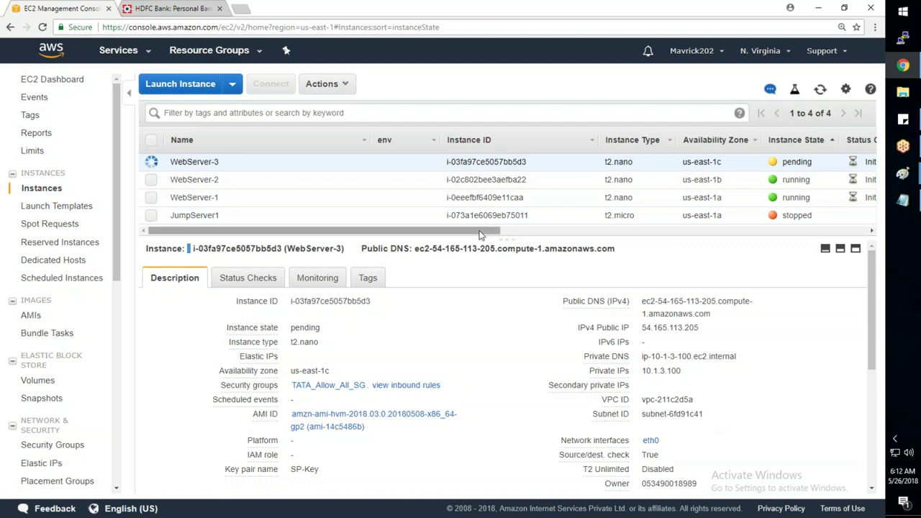
drag(480, 234, 623, 246)
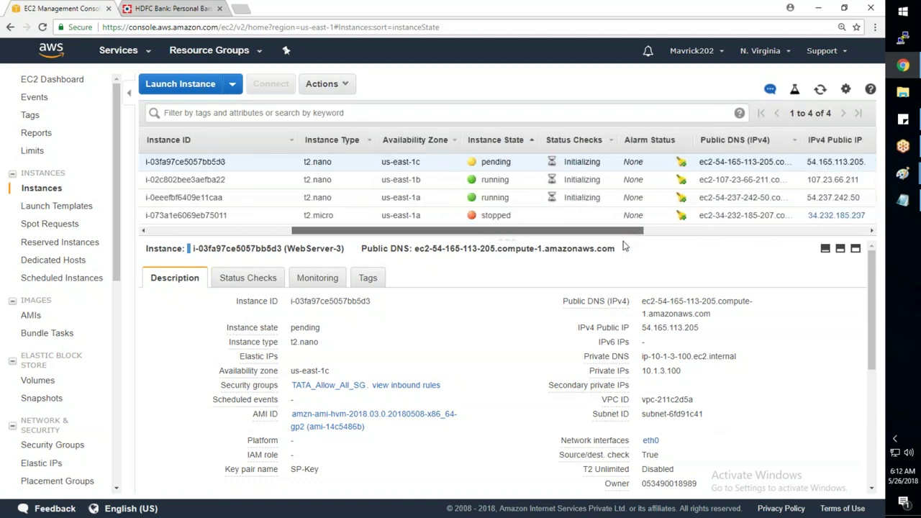
click(403, 197)
click(406, 179)
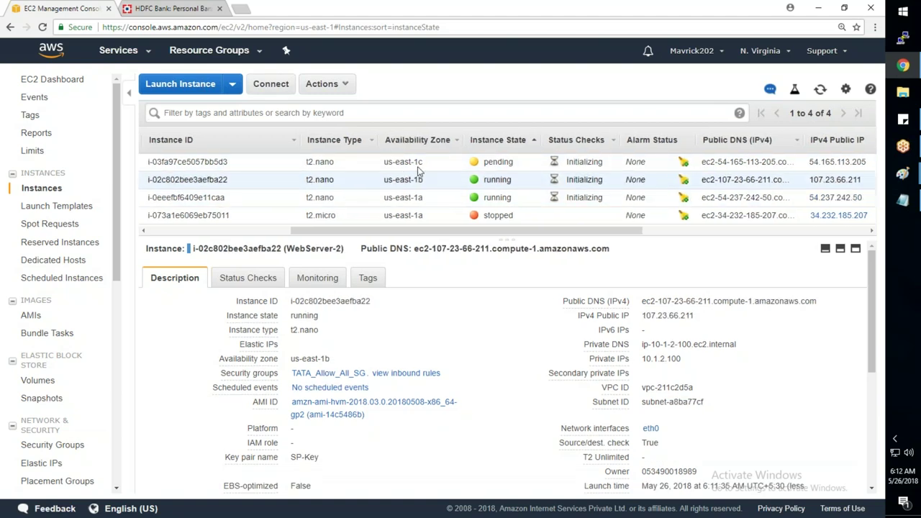
click(406, 161)
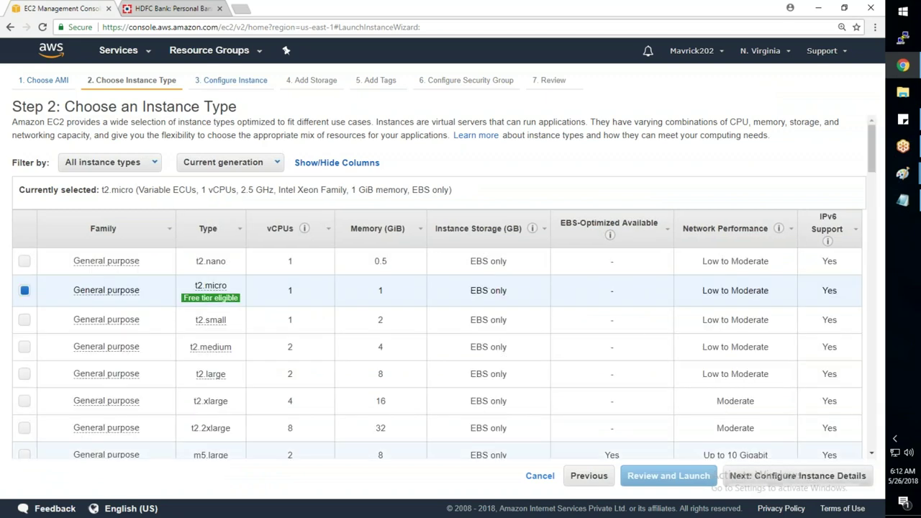
- Set the number of instances to 3 and primary IP 10.1.2.100 on TATA-Subnet-2
click(775, 475)
text(3)
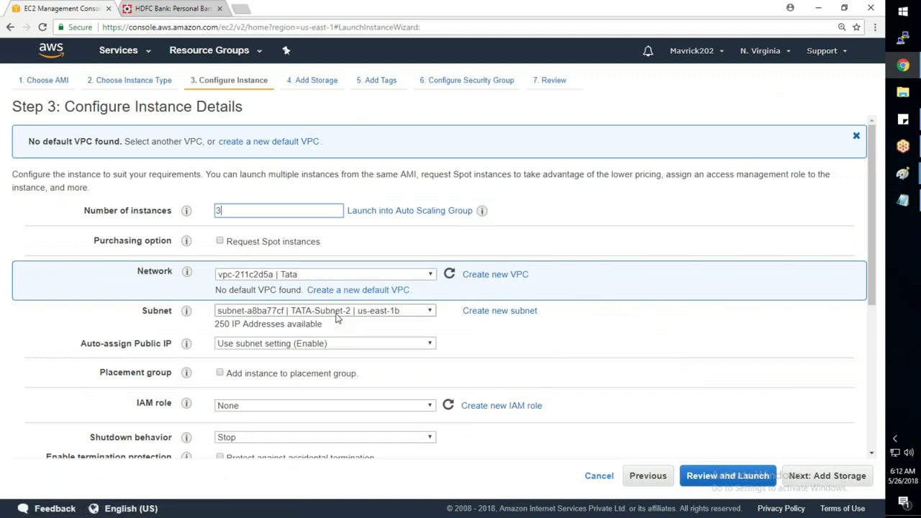
scroll(336, 318, down, 3)
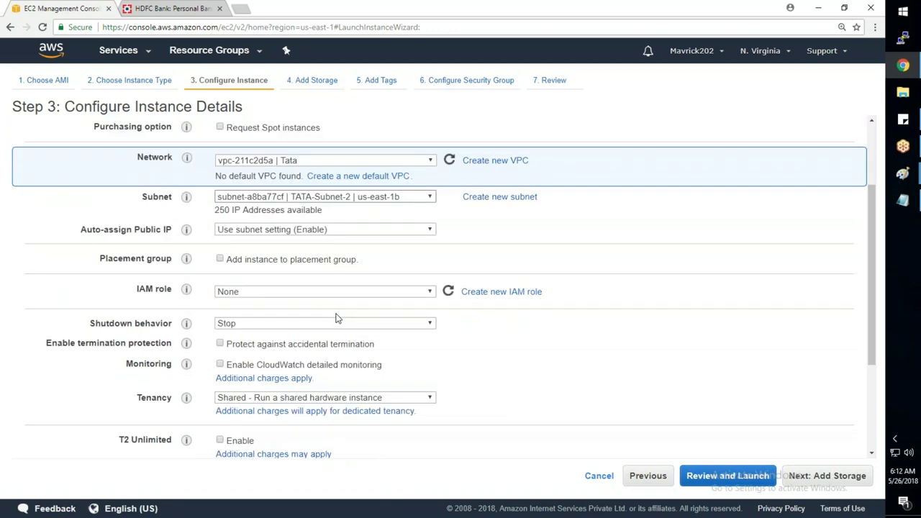
scroll(336, 318, down, 4)
click(318, 378)
text(10.1.2.100)
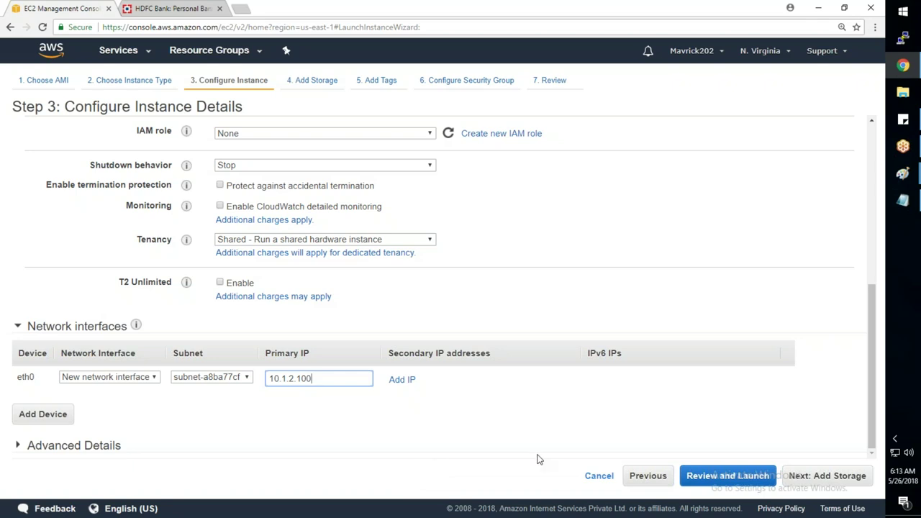
- Cancel the launch wizard and select WebServer-1 in the Instances list
click(586, 475)
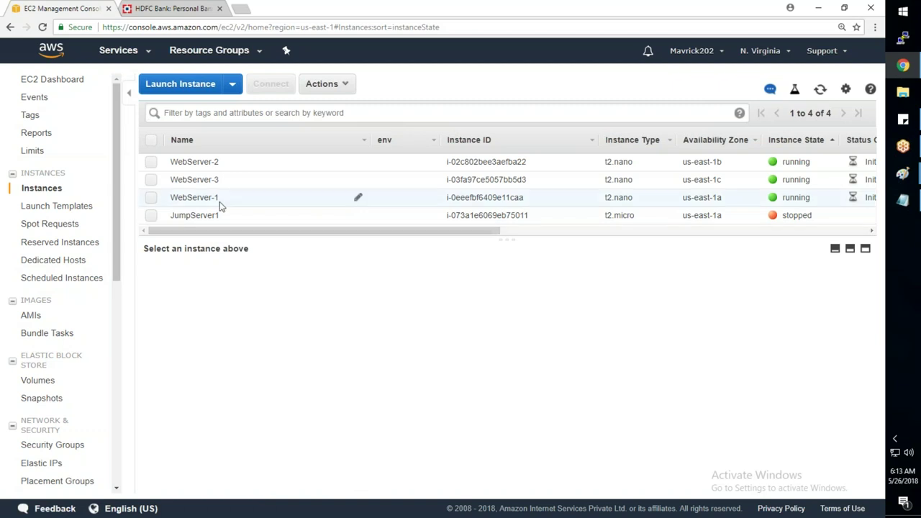
click(219, 202)
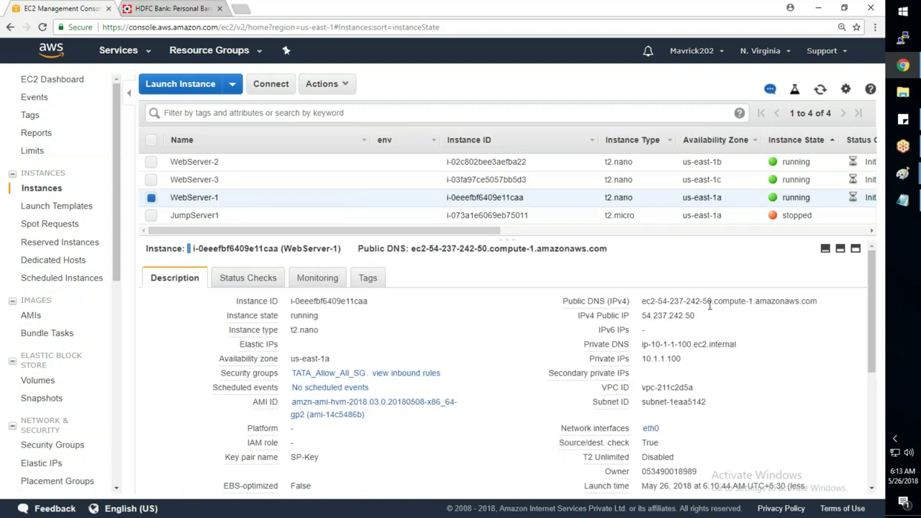
- Load WebServer-1's public DNS in a browser tab to check its nginx test page
click(652, 314)
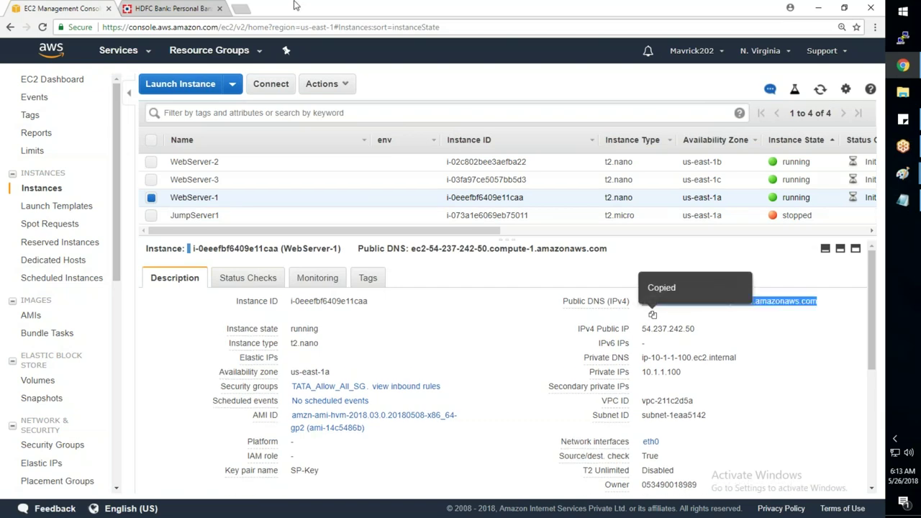
click(185, 9)
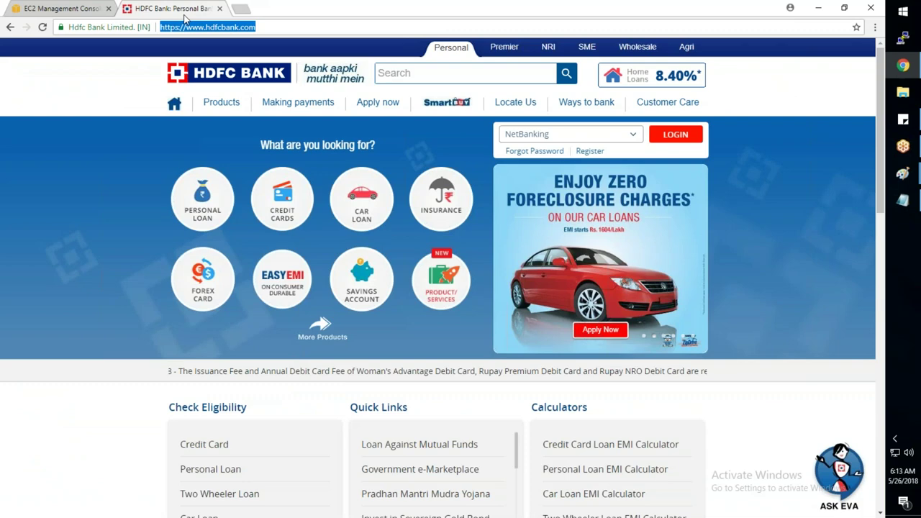
key(ctrl+v)
key(Return)
key(ctrl+shift+Tab)
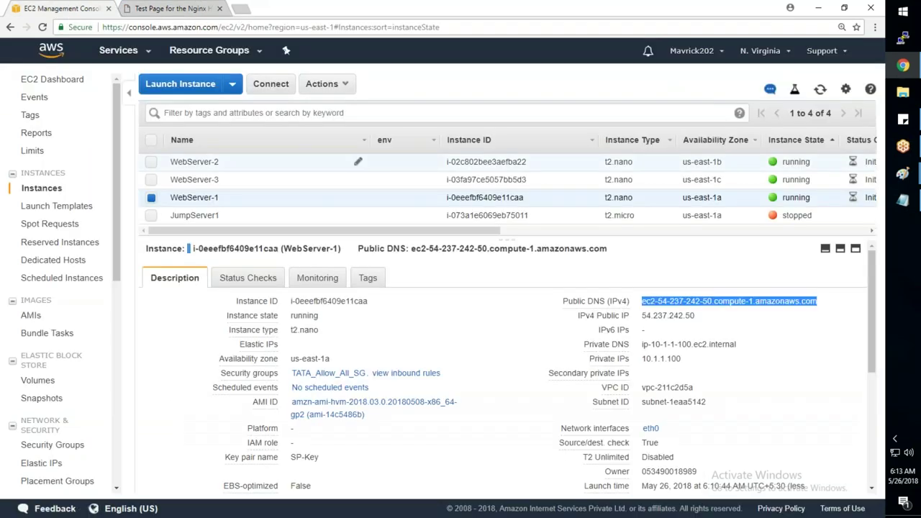
- Open WebServer-2's public DNS in a new tab to load its nginx test page
click(289, 161)
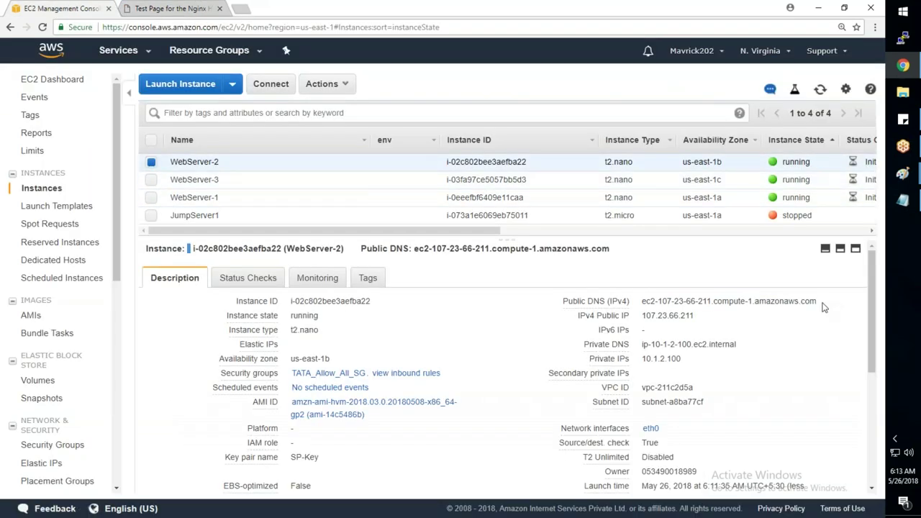
mouse_move(790, 300)
click(652, 316)
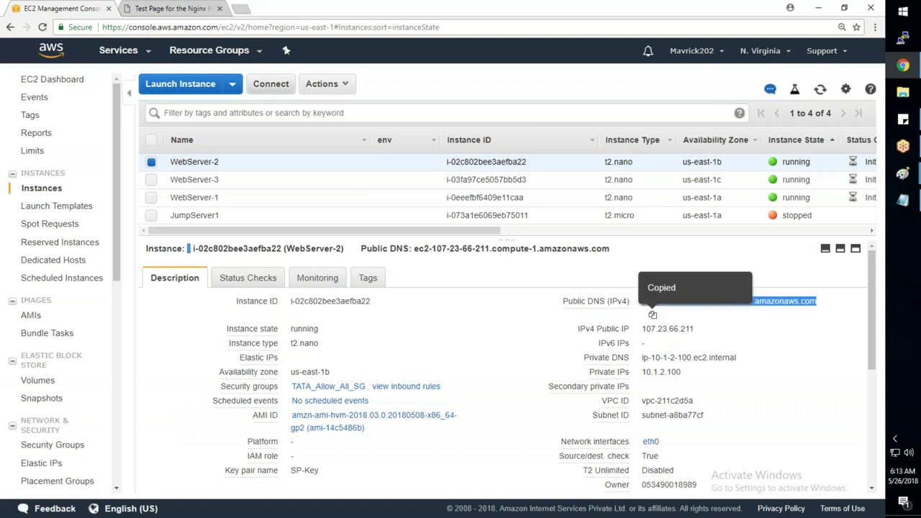
key(ctrl+t)
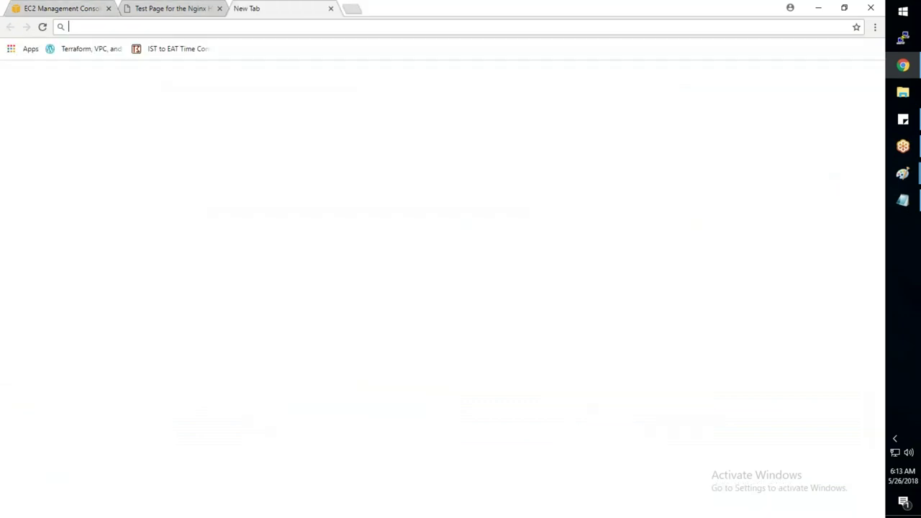
key(ctrl+v)
key(Return)
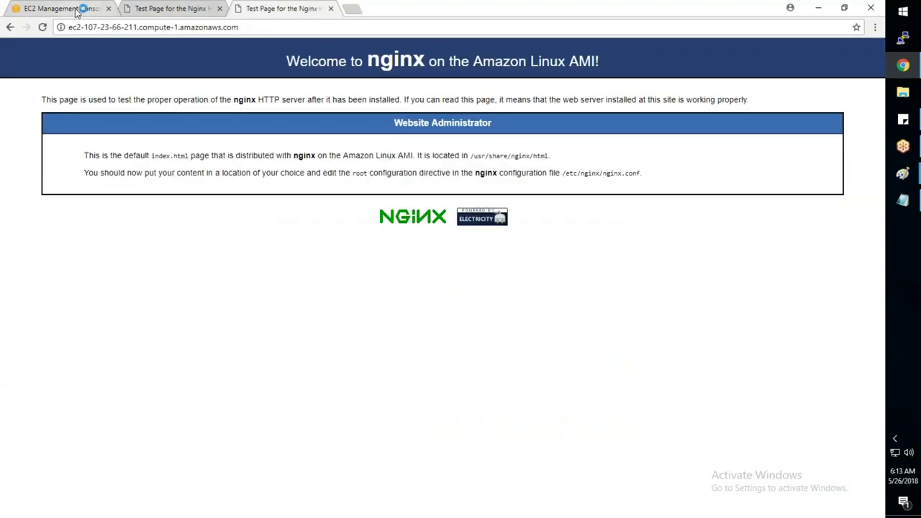
- Open WebServer-3's public DNS in a new tab to load its nginx test page
click(75, 10)
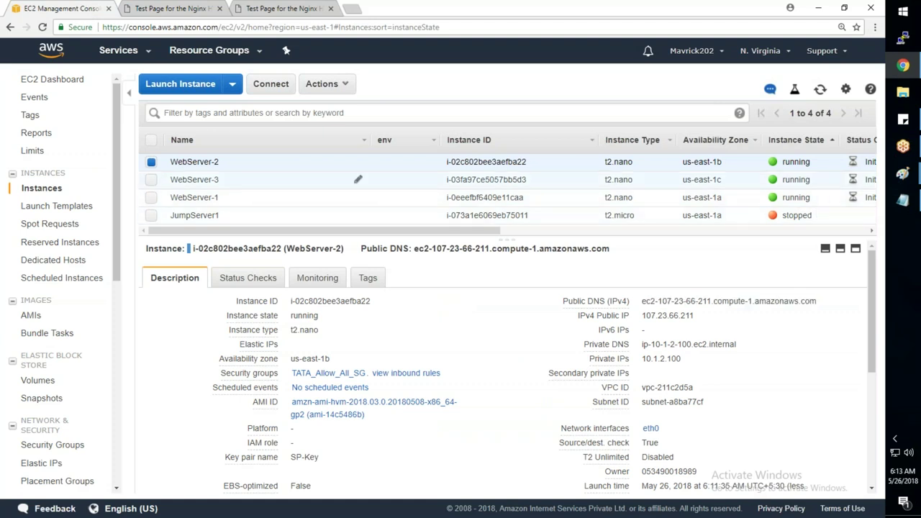
click(288, 179)
click(651, 325)
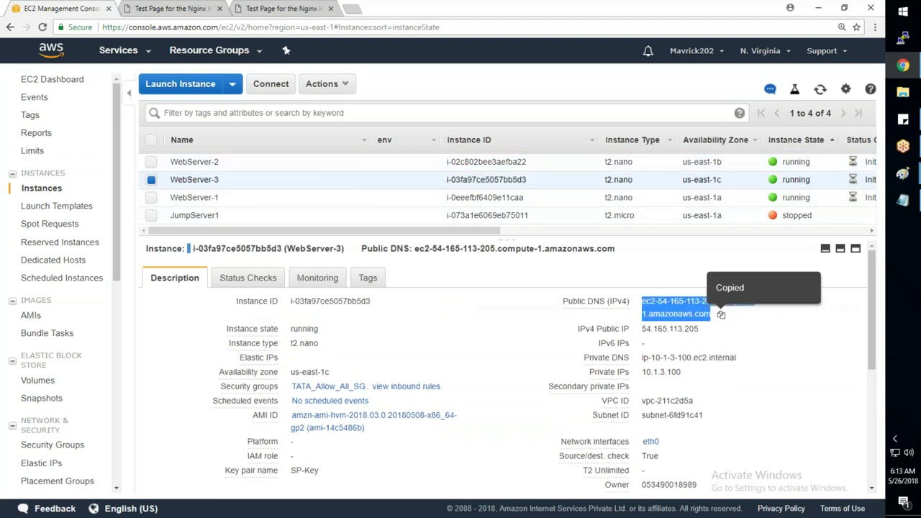
click(351, 9)
key(ctrl+v)
key(Return)
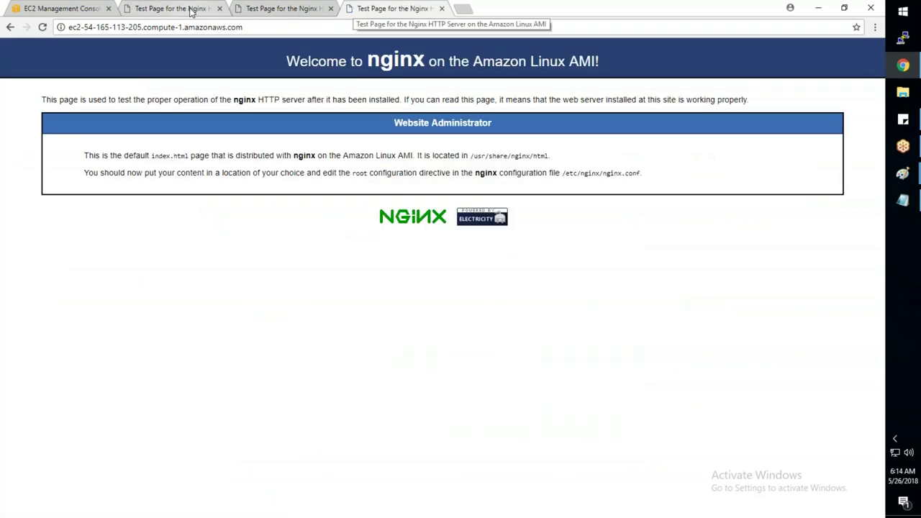
- Bring the Paint network diagram to the front
click(271, 8)
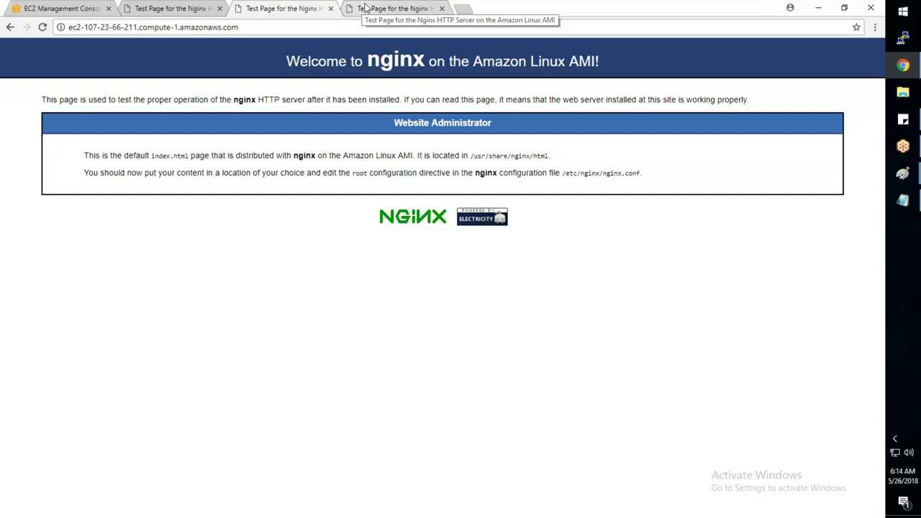
click(905, 185)
click(834, 218)
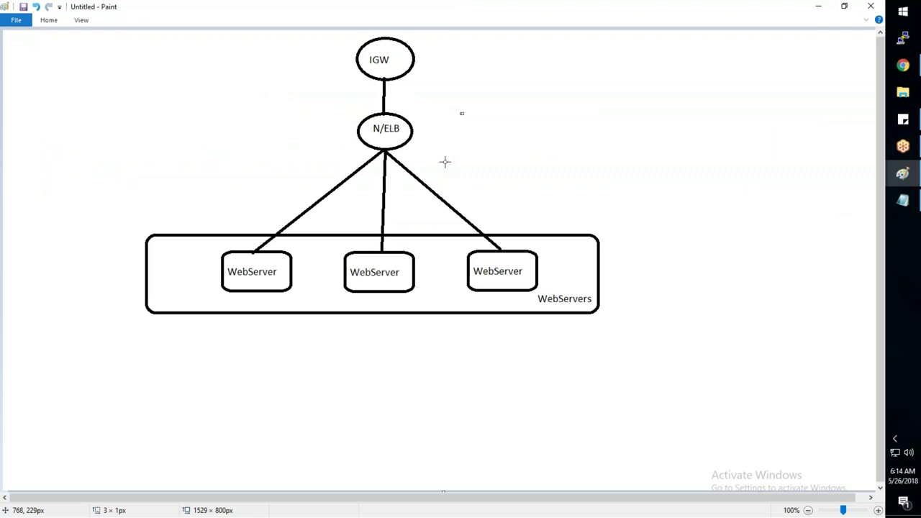
- Switch from the Paint diagram back to Chrome
key(alt+Tab)
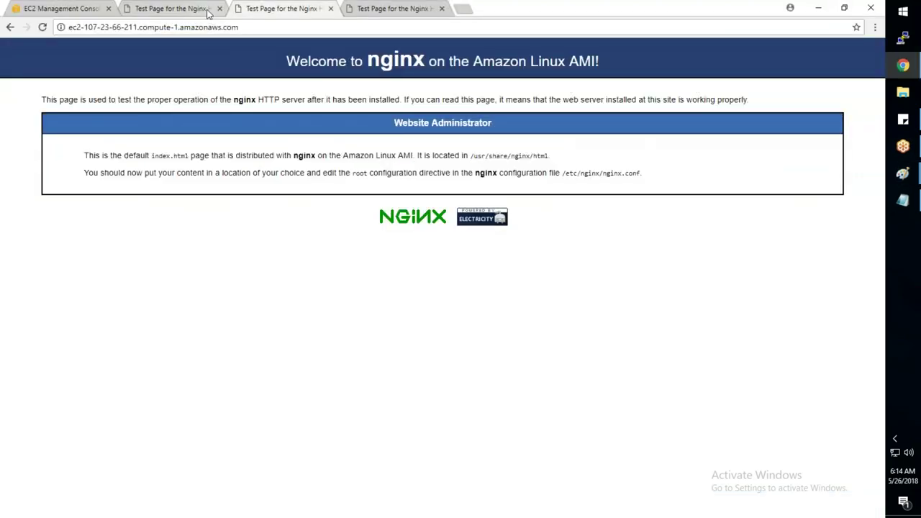
- Copy WebServer-1's public DNS name and pick PuTTY's saved ec2-user@ session
drag(286, 61, 602, 63)
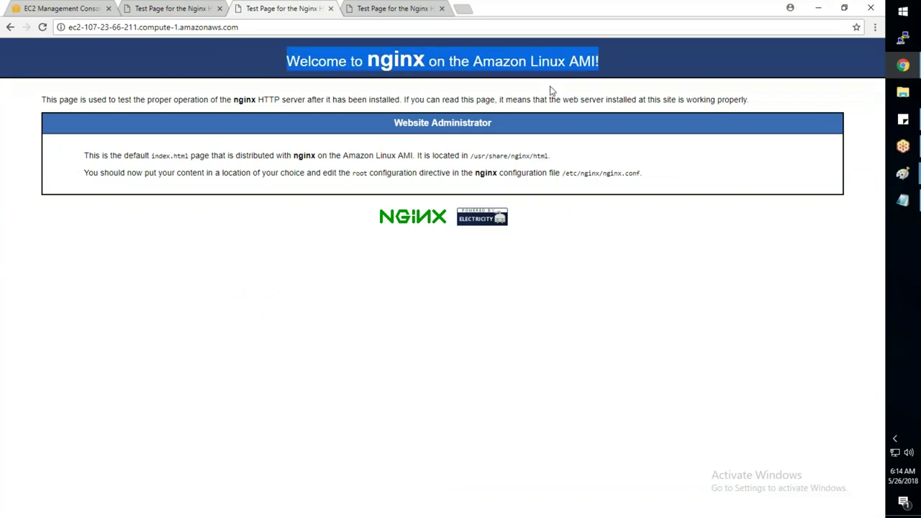
click(169, 8)
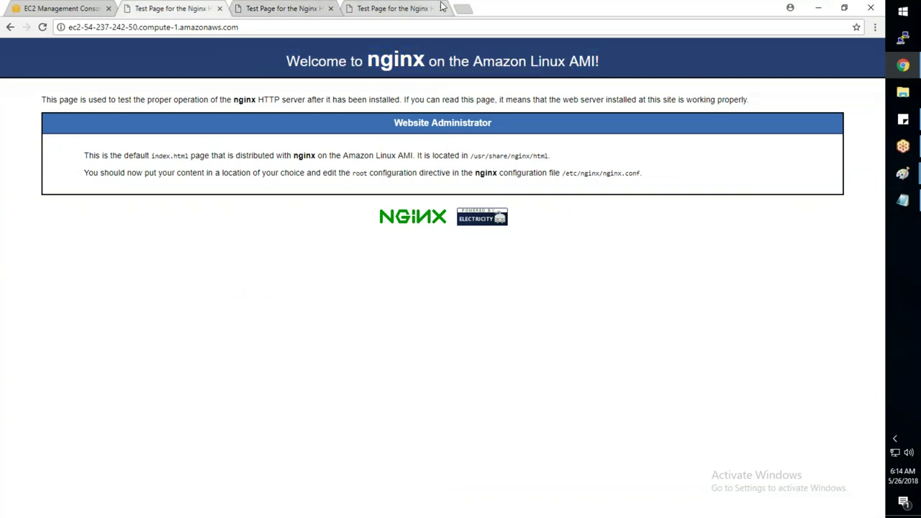
click(72, 12)
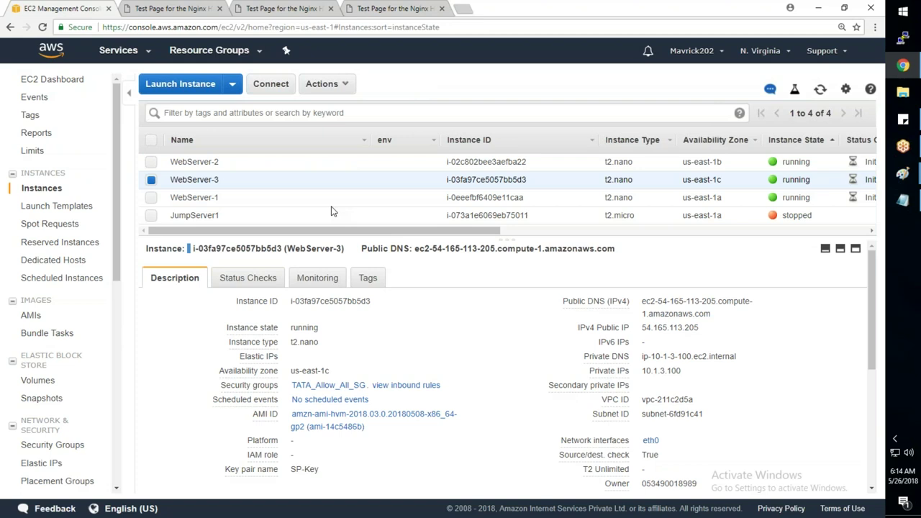
click(403, 197)
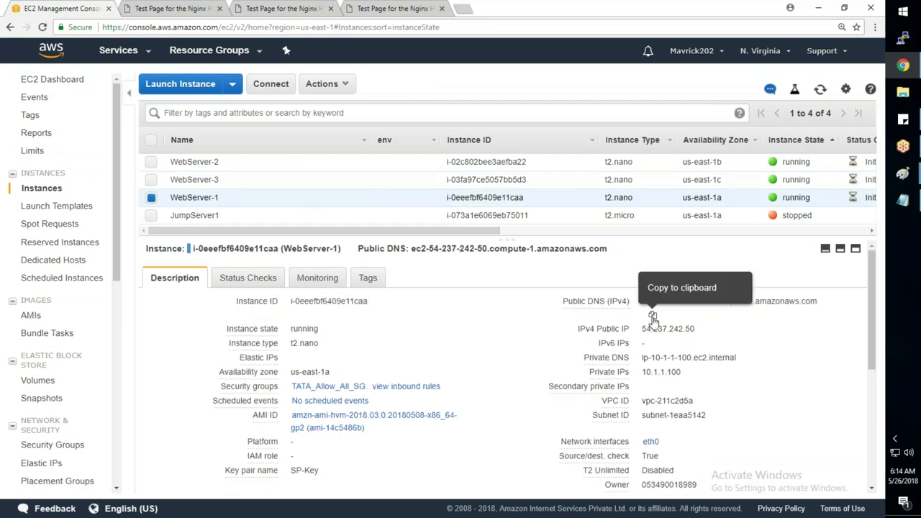
click(652, 318)
click(901, 38)
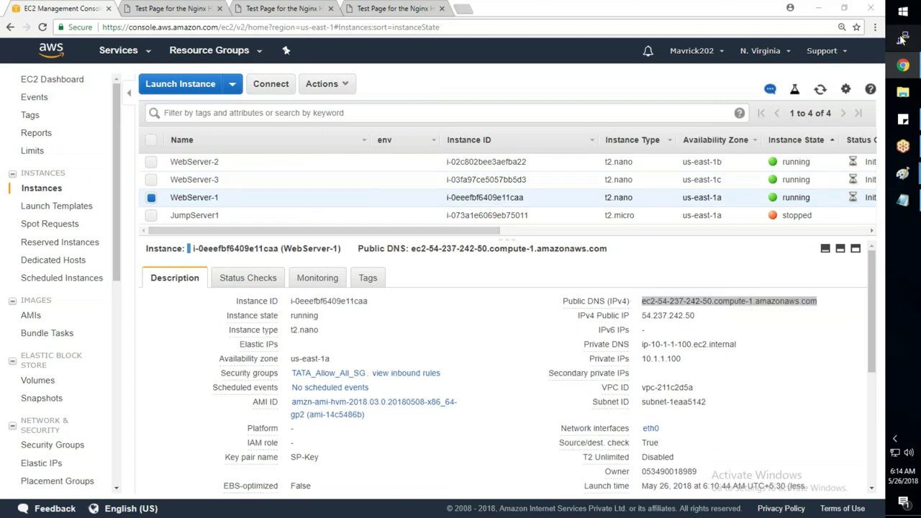
click(443, 298)
- Connect over SSH to ec2-user@ WebServer-1's DNS using the SP-Key.ppk private key
click(560, 271)
click(503, 198)
key(ctrl+v)
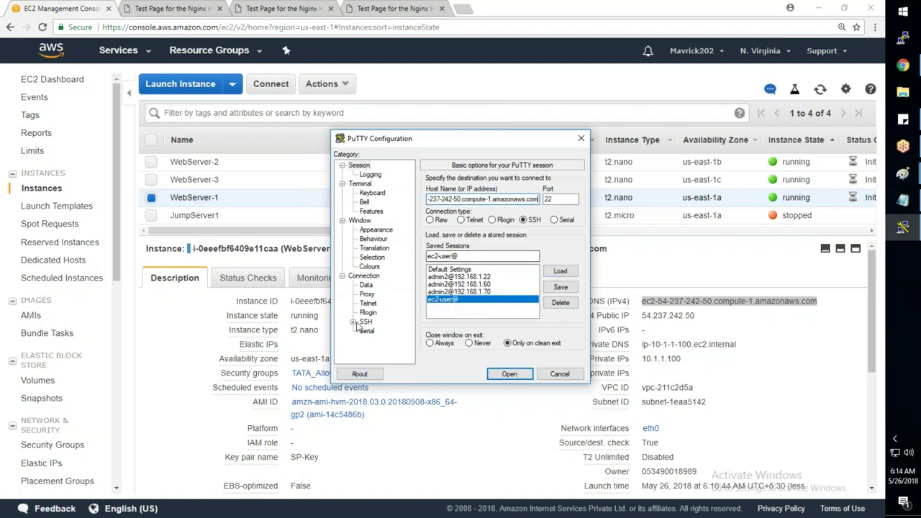
click(352, 322)
click(377, 312)
click(559, 296)
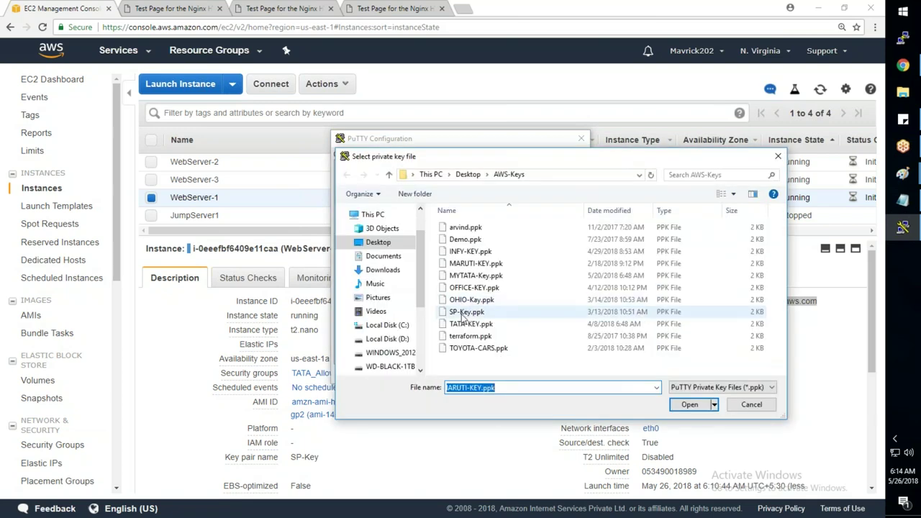
double_click(462, 314)
key(Return)
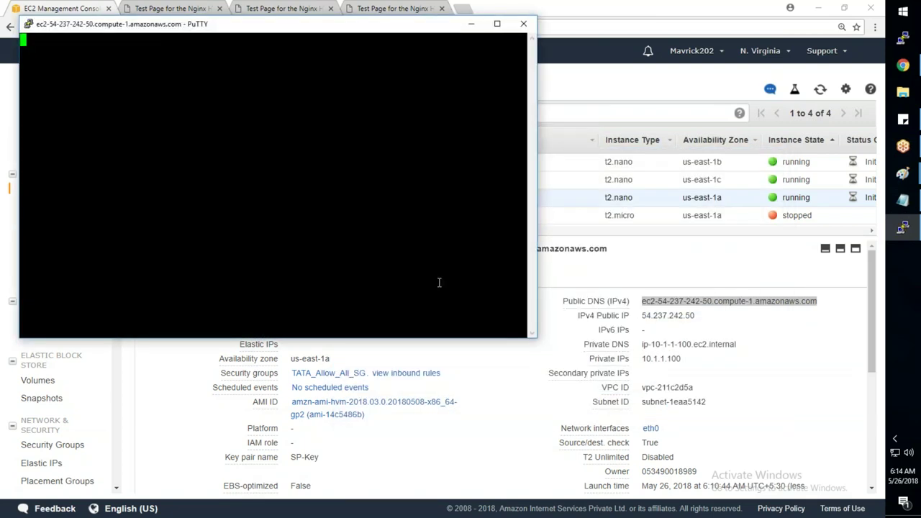
click(429, 341)
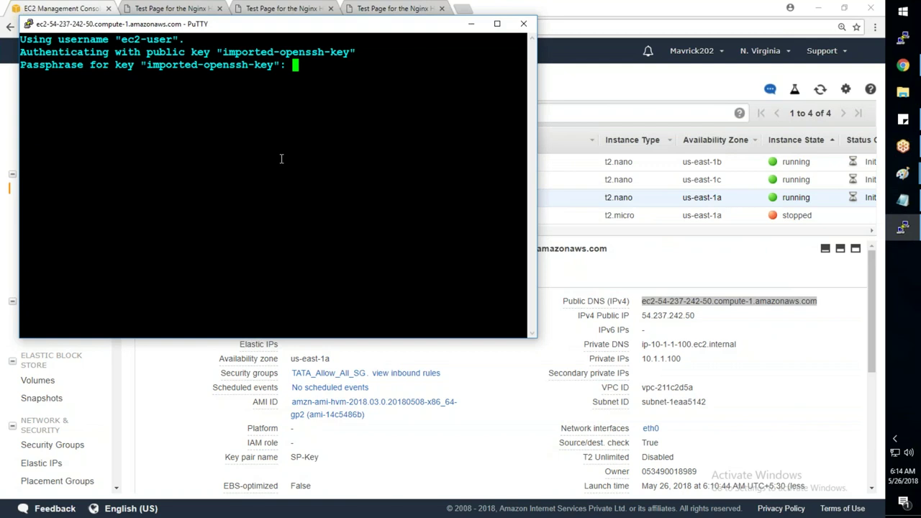
key(Return)
- Become root with sudo su - and open /usr/share/nginx/html/index.html in nano
text(sudo su -)
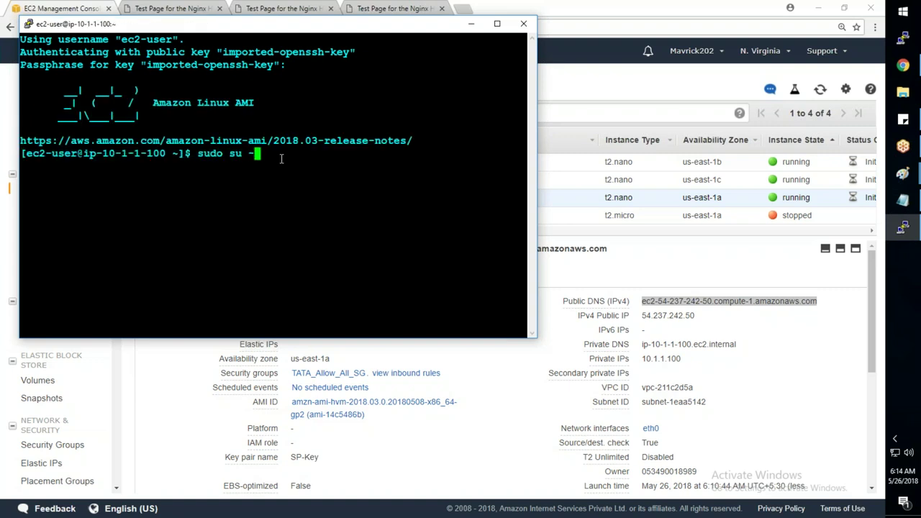
key(Return)
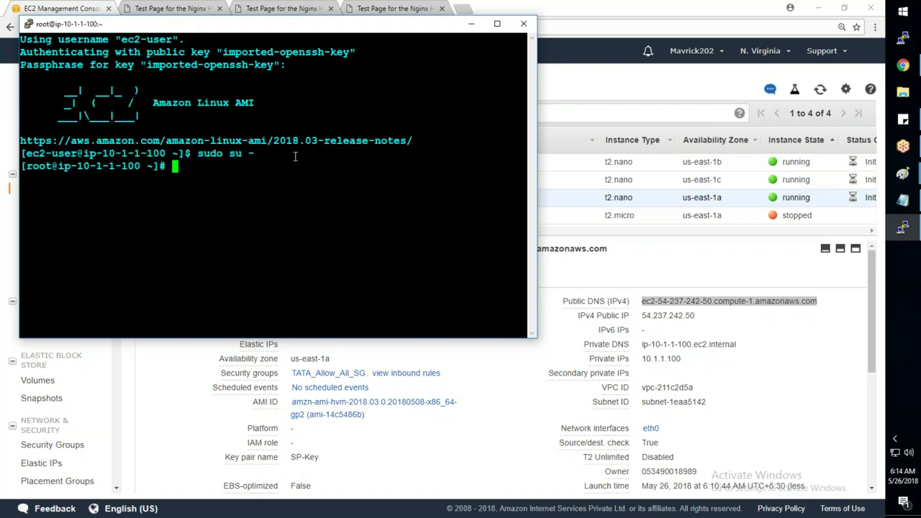
drag(538, 344, 860, 464)
text(nano /)
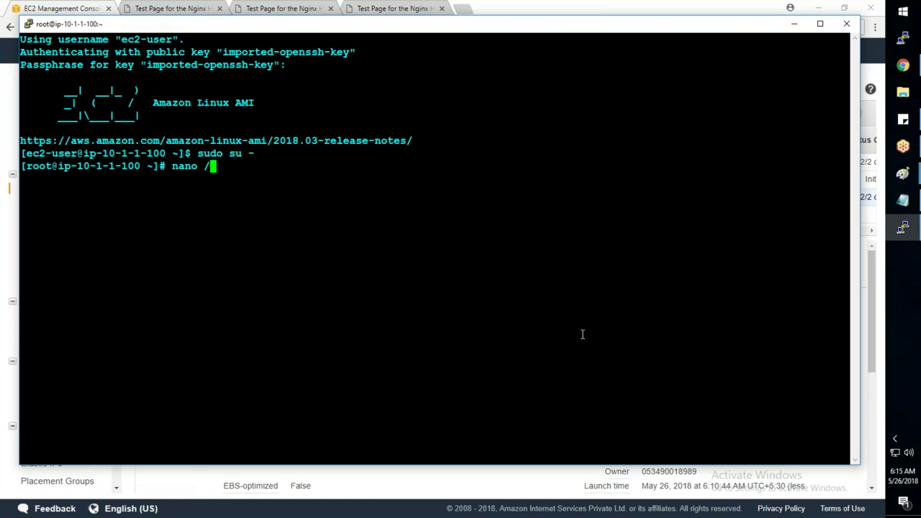
text(usr/share/nginx/)
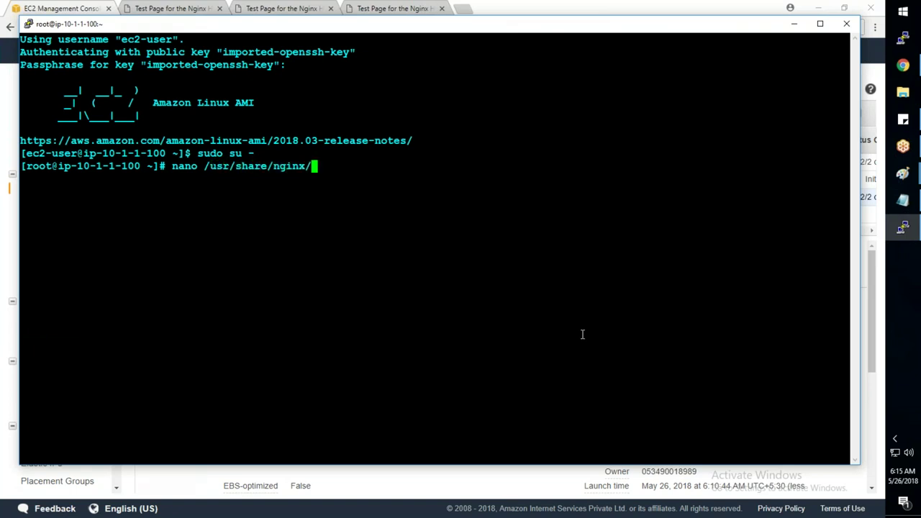
text(html/in)
key(Tab)
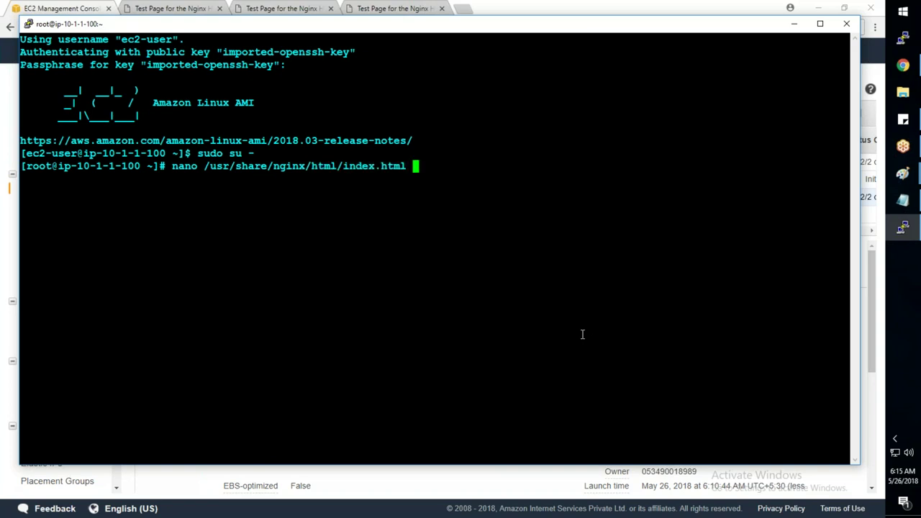
drag(171, 165, 337, 165)
key(Return)
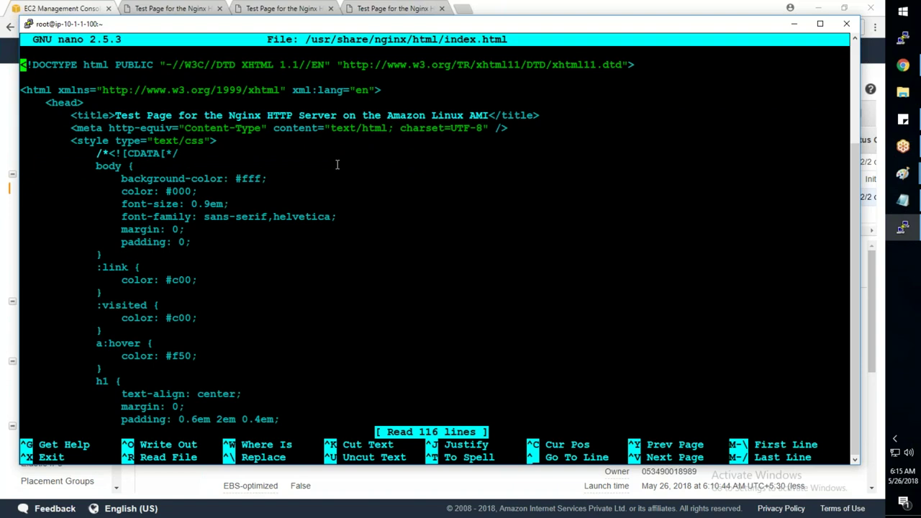
- Insert <h1>WEBSERVER-1</h1> after the welcome heading, save index.html and exit nano
key(ctrl+w)
text(welcome)
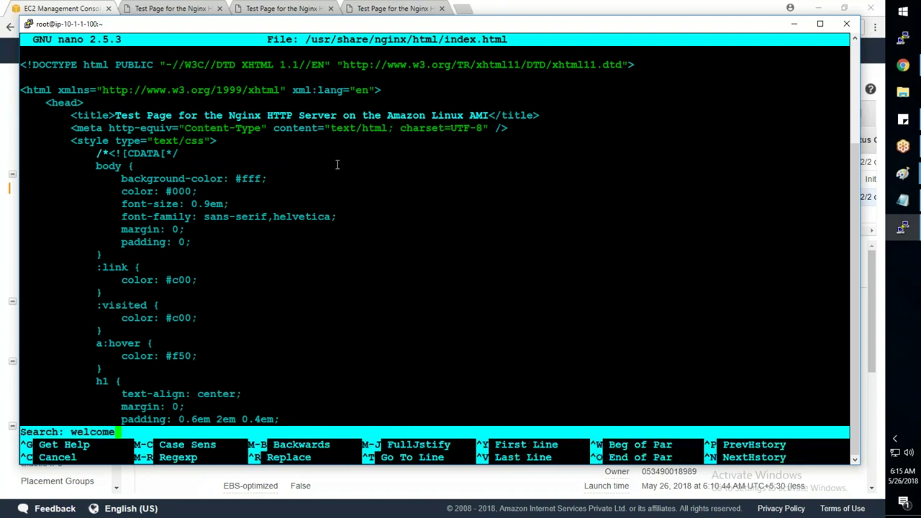
key(Return)
key(Right)
key(Right)
key(Right)
key(Right)
key(Right)
key(Right)
key(Right)
key(Right)
key(Right)
key(Right)
key(Right)
key(Right)
key(Right)
key(Right)
key(Right)
key(Right)
key(Right)
key(Right)
key(Right)
key(Right)
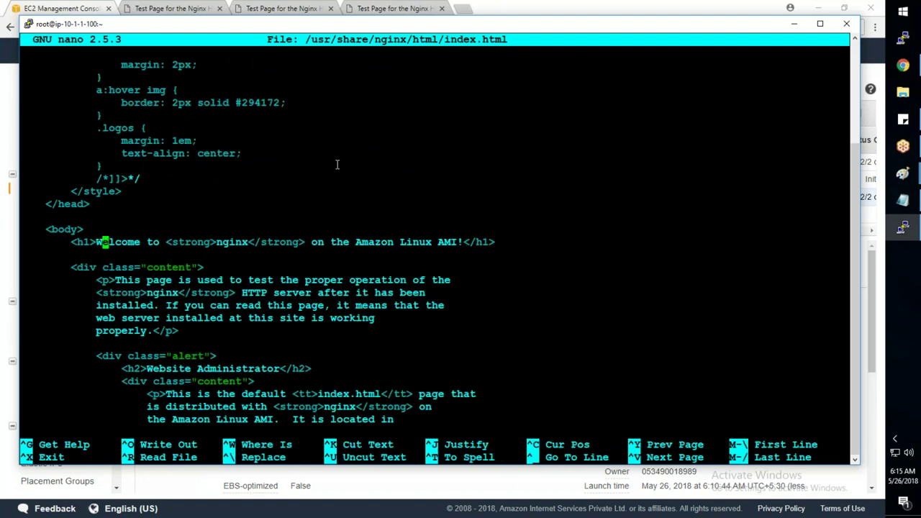
key(Right)
key(Right)
key(Right)
key(Right)
key(Right)
key(Right)
key(Right)
key(Right)
key(Right)
key(Right)
key(Right)
key(Right)
key(Right)
key(Right)
key(Right)
key(Right)
key(Right)
key(Right)
key(Right)
key(Right)
key(Return)
text(<h1>W)
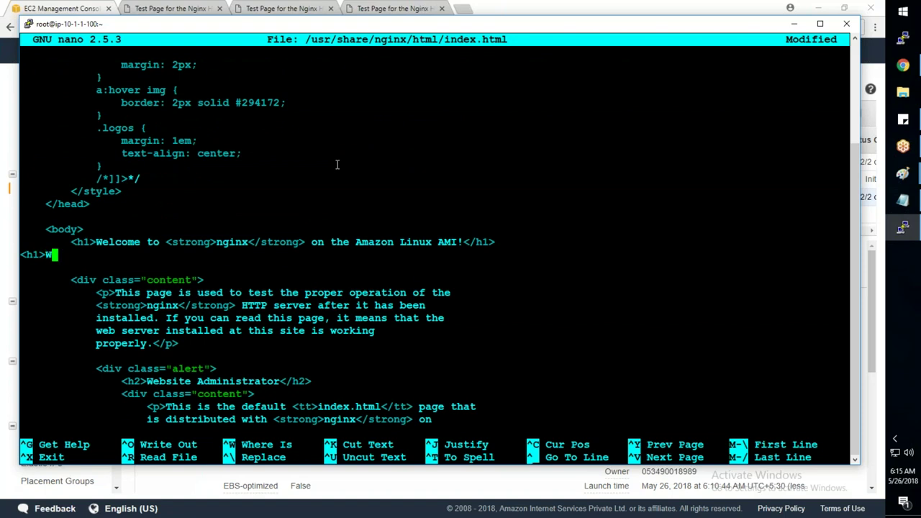
text(EBSERVER)
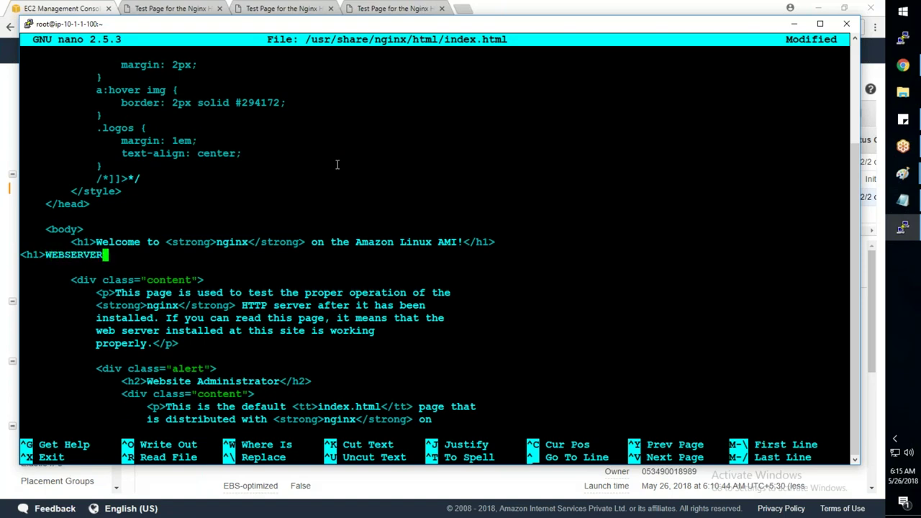
text(-1</h1>)
key(ctrl+o)
key(Return)
key(ctrl+x)
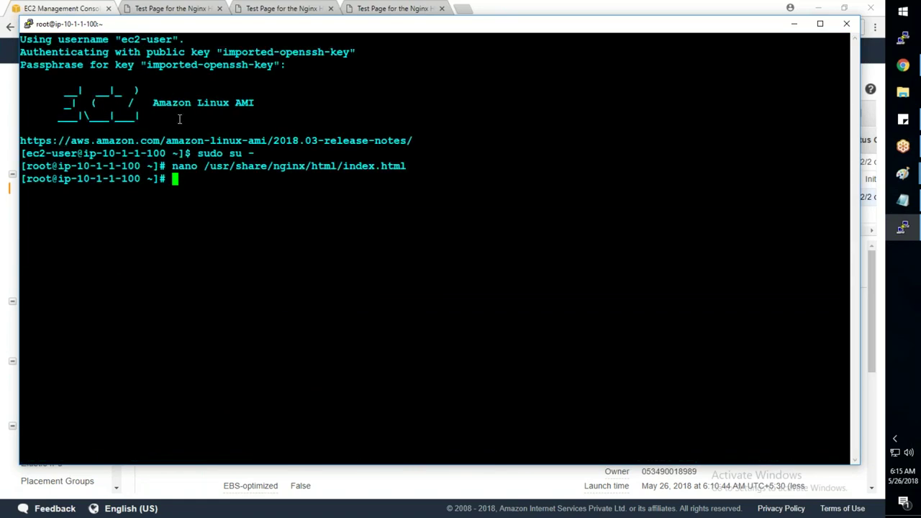
- Reload WebServer-1's test page to confirm the WEBSERVER-1 banner, then return to the instance list
click(157, 7)
click(43, 27)
drag(496, 95, 390, 95)
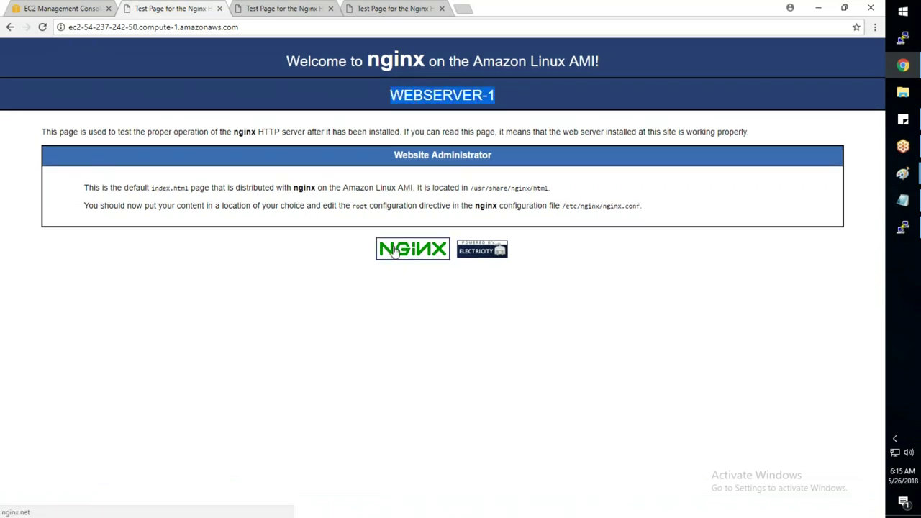
click(428, 324)
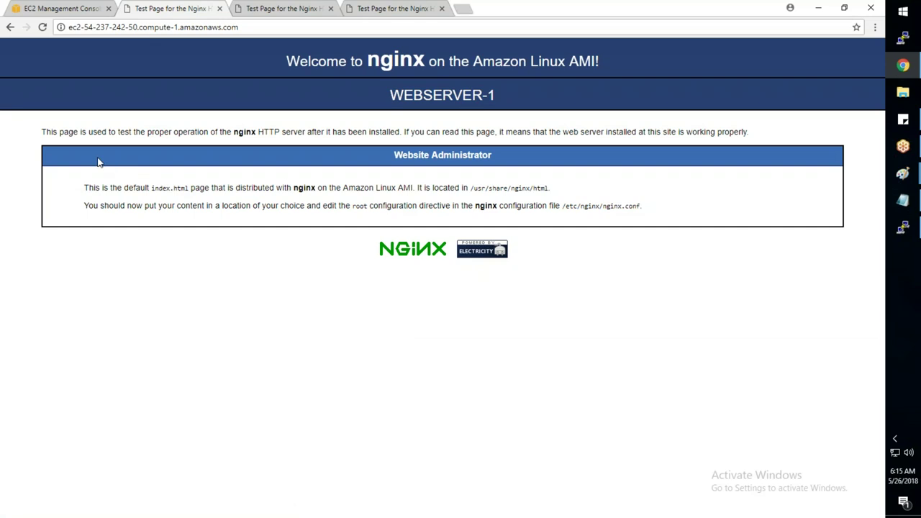
key(alt+Tab)
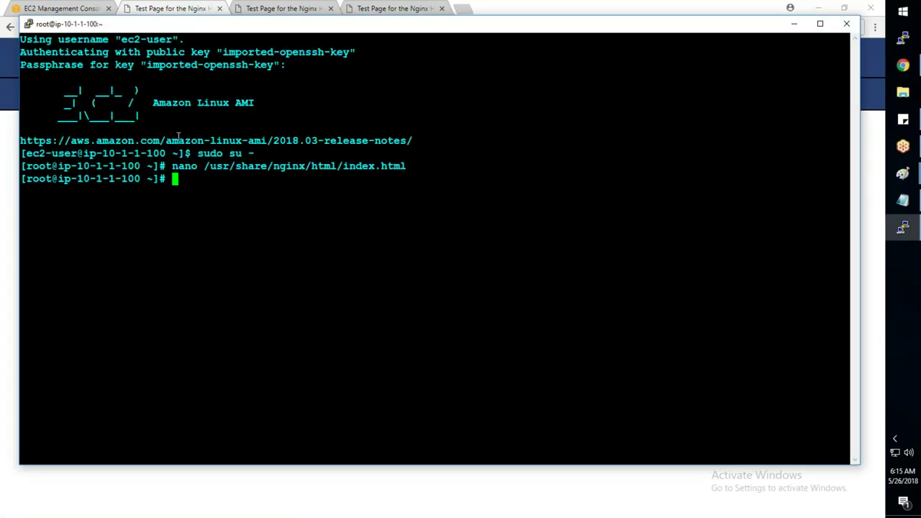
key(alt+Tab)
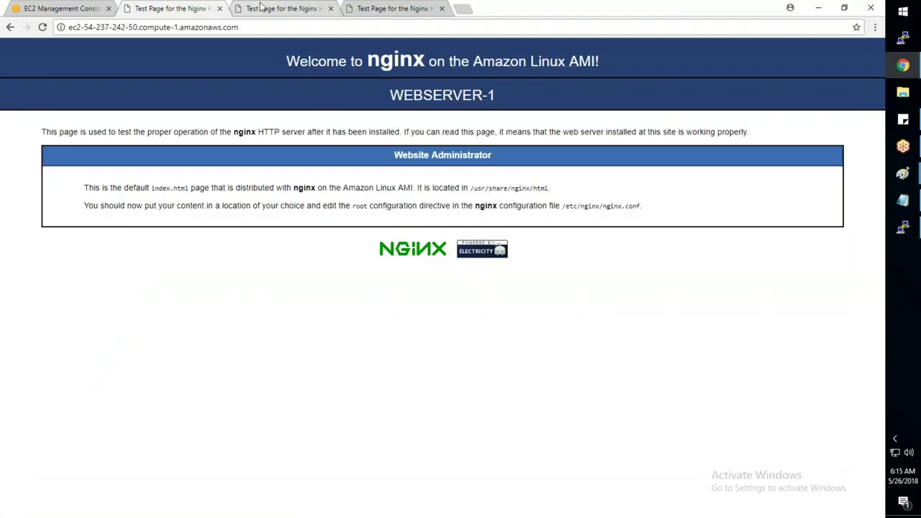
click(262, 8)
click(66, 9)
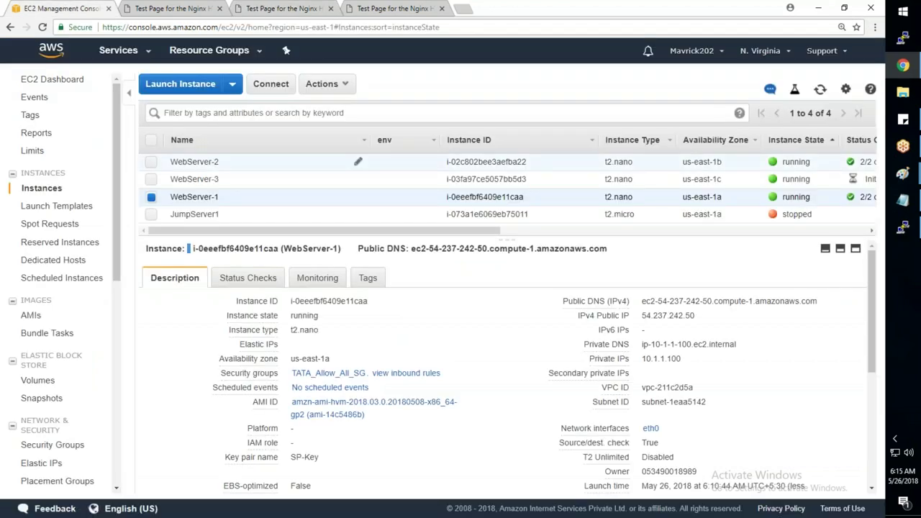
- Copy WebServer-2's public DNS into the host name of PuTTY's ec2-user@ session
click(194, 161)
click(651, 314)
click(901, 40)
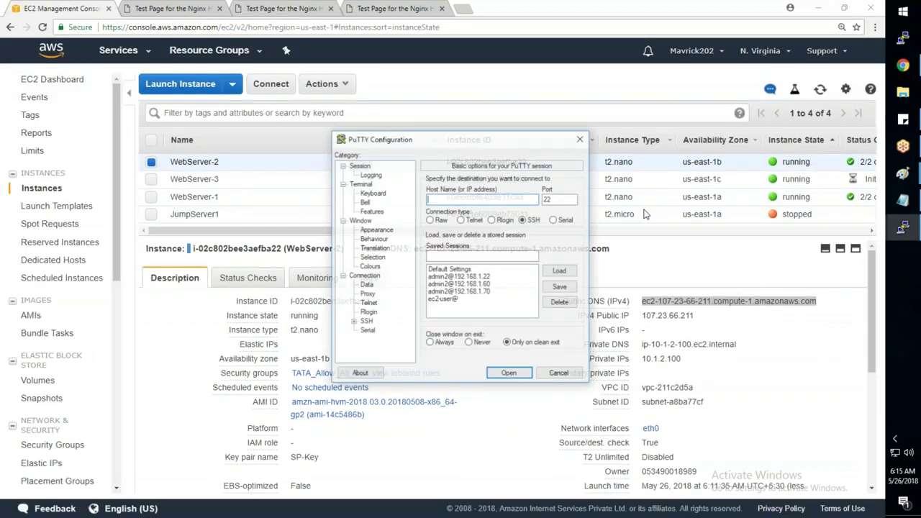
click(446, 299)
click(562, 271)
click(505, 199)
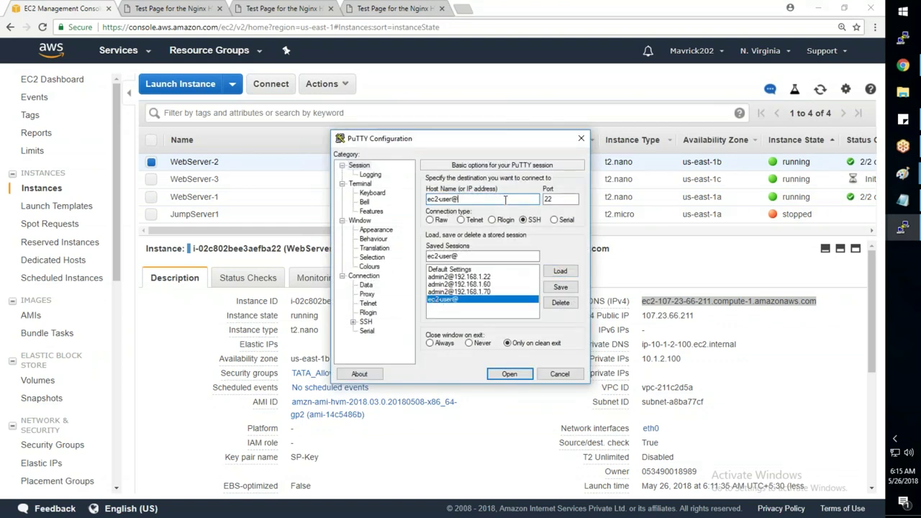
key(ctrl+v)
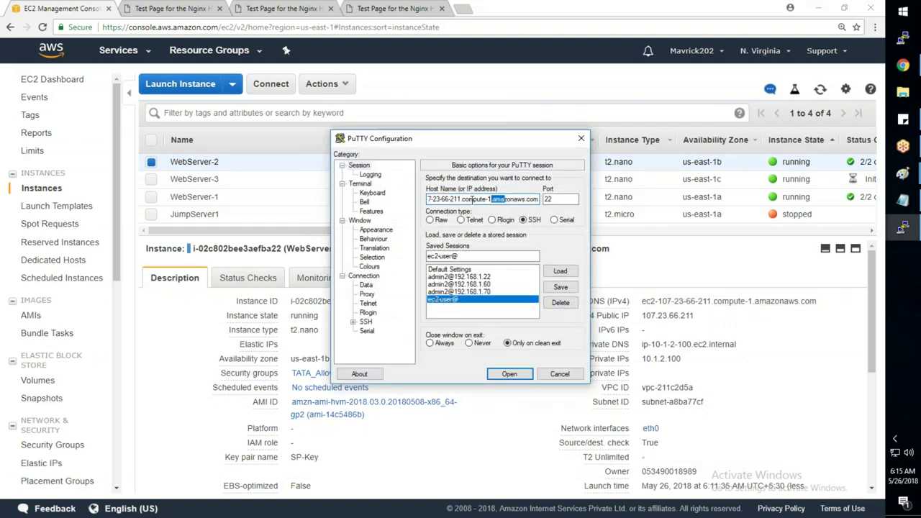
- Connect to WebServer-2 over SSH using the SP-Key.ppk private key
click(353, 322)
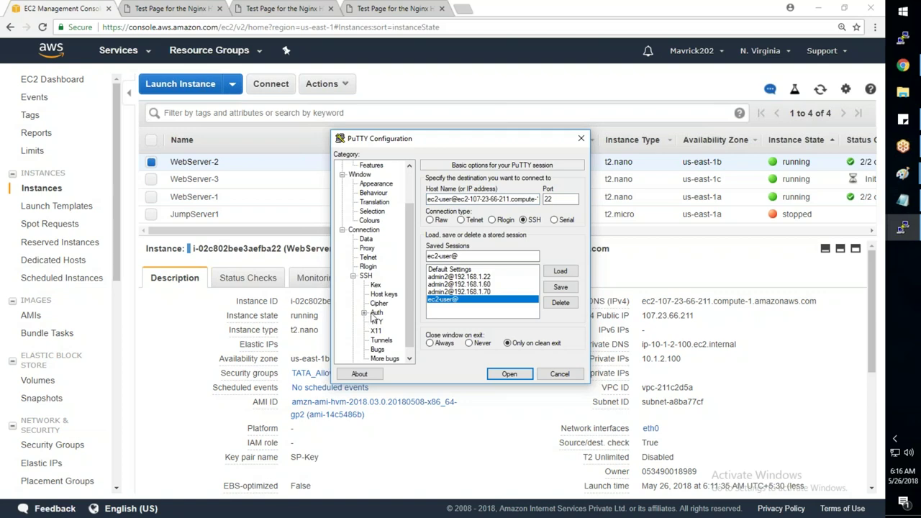
click(377, 312)
click(572, 302)
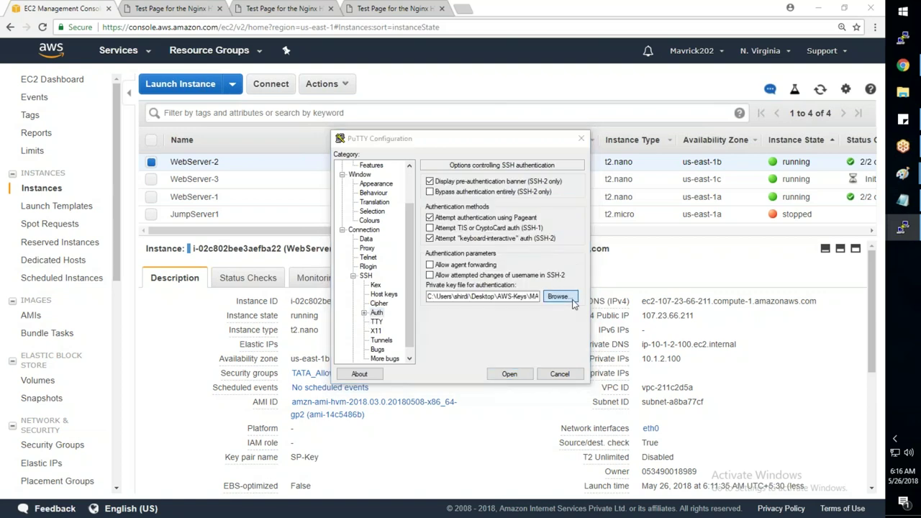
click(477, 313)
double_click(478, 313)
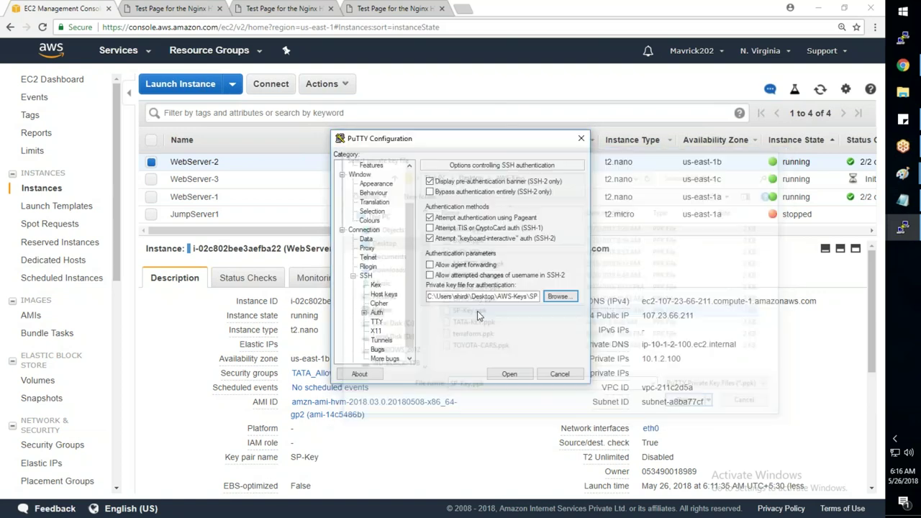
click(509, 373)
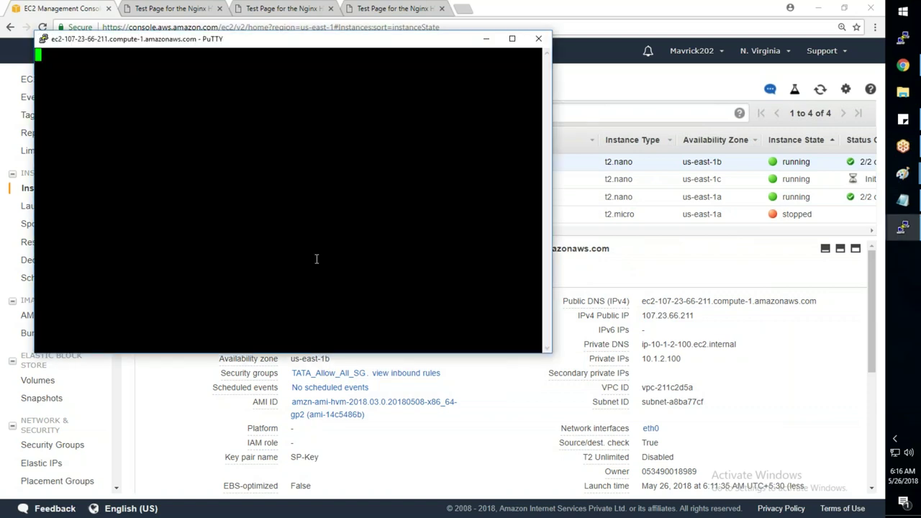
click(429, 342)
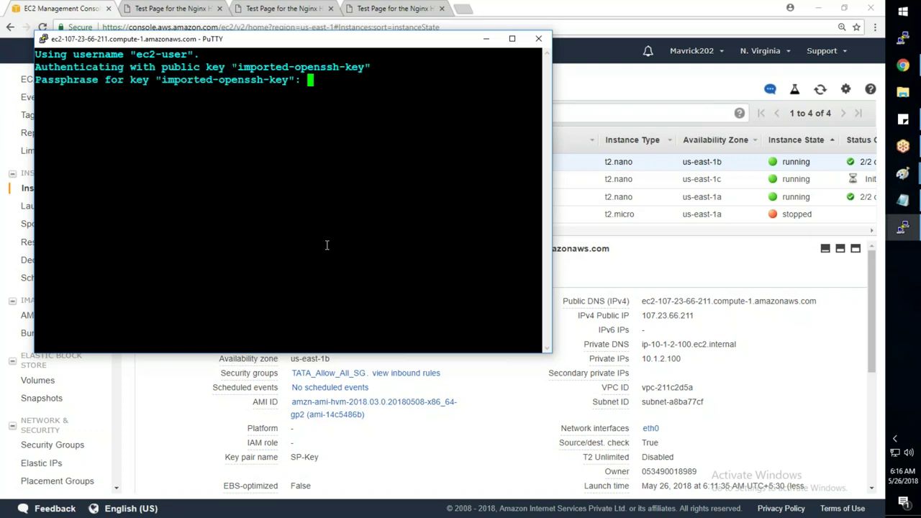
key(Return)
- Become root with sudo su - and open the nginx index.html in nano
text(sudo su -)
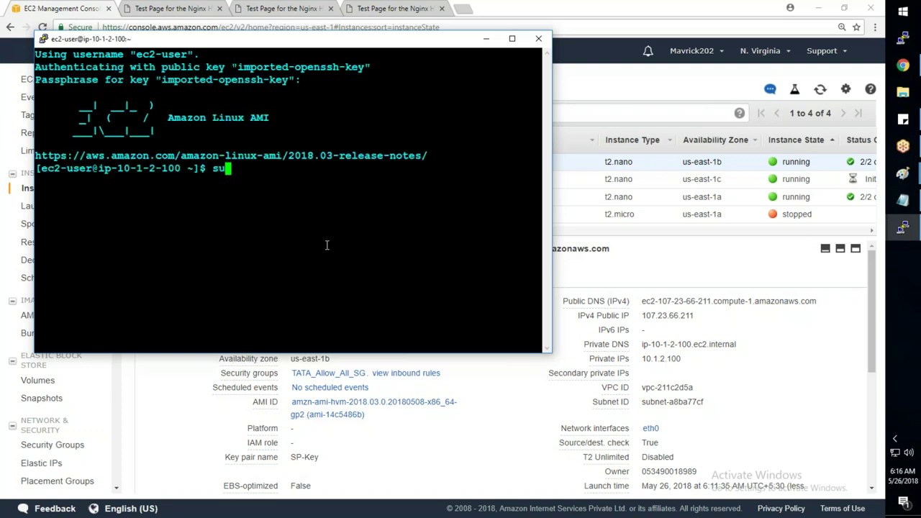
key(Return)
key(Return)
key(Return)
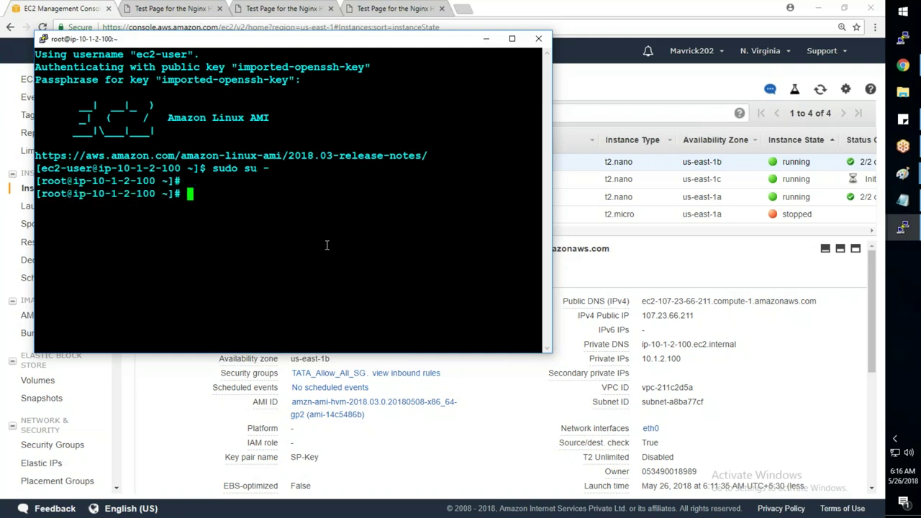
click(899, 228)
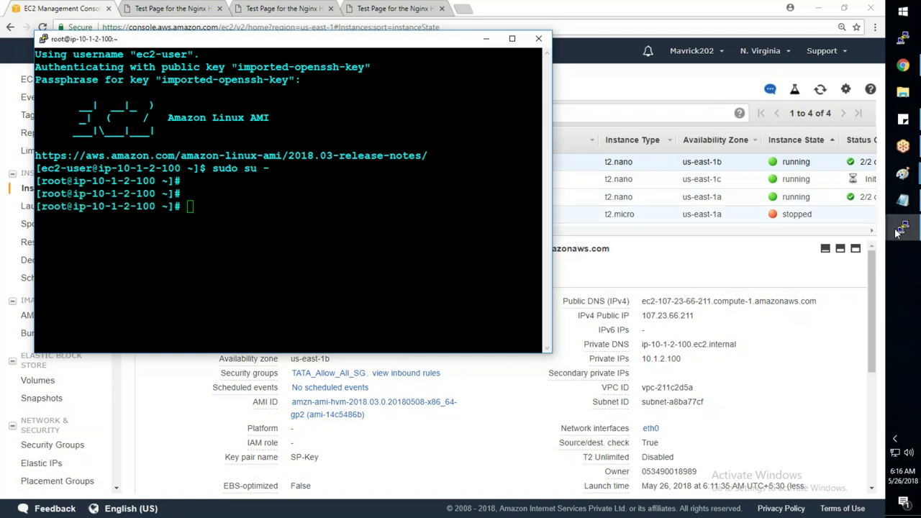
click(820, 277)
drag(172, 166, 405, 166)
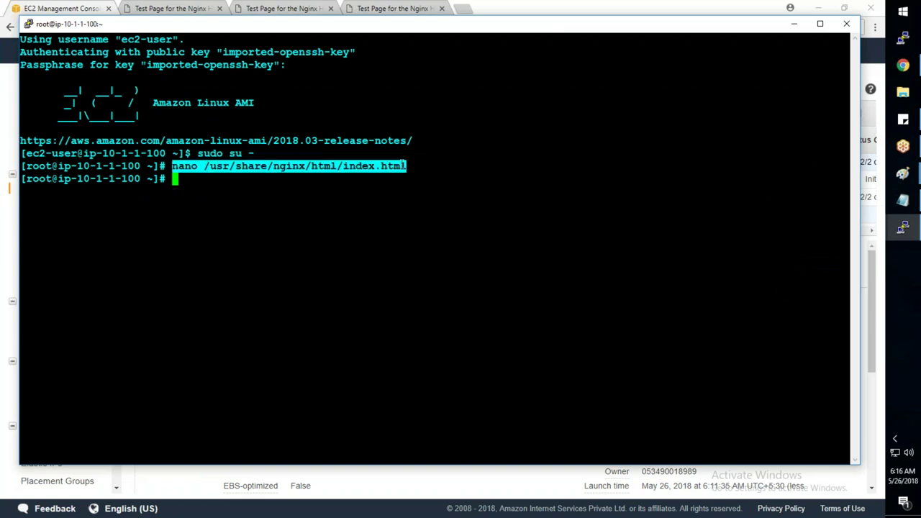
key(alt+Tab)
right_click(346, 152)
key(Return)
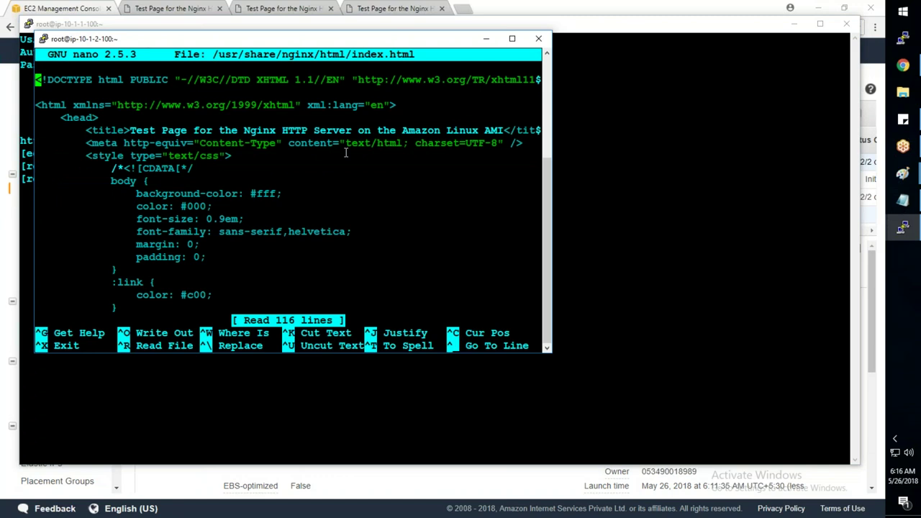
- Add <h1>WEBSERVER-2</h1> below the Welcome heading, save index.html and exit nano
key(ctrl+w)
text(welcome)
key(Return)
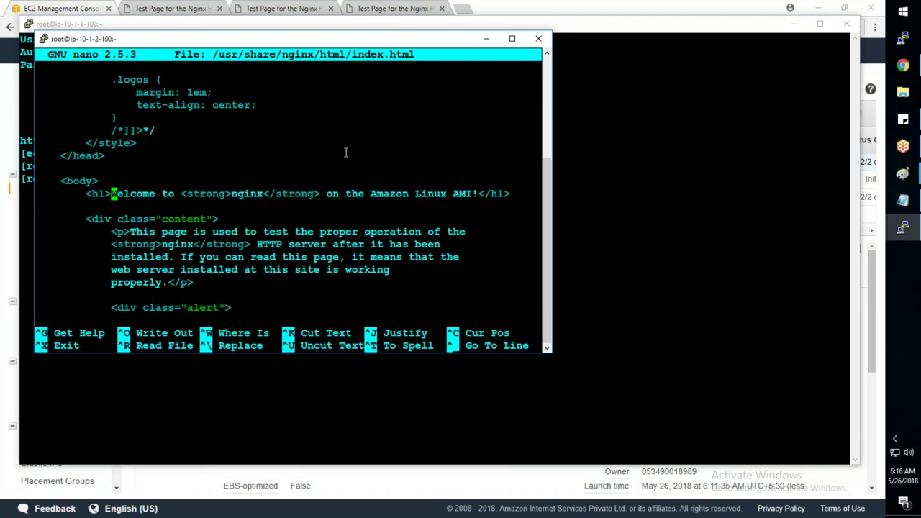
key(Down)
text(<h1>WEBSERVER)
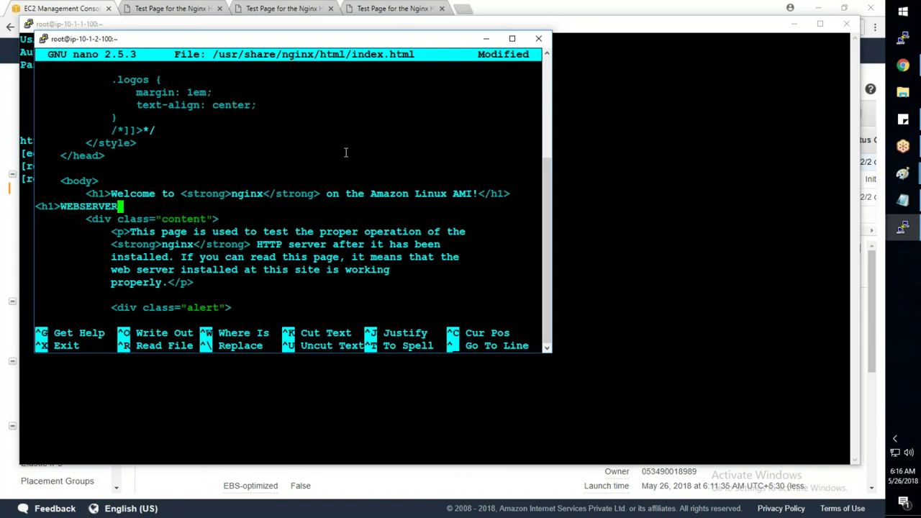
text(-2</h1>)
key(ctrl+o)
key(Return)
key(ctrl+x)
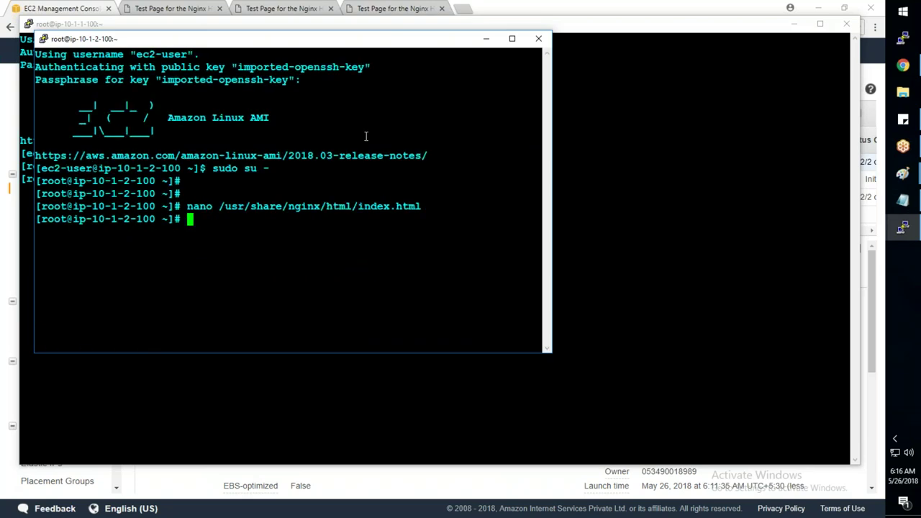
- Reload the WebServer-2 test page to confirm it shows WEBSERVER-2, comparing it with WEBSERVER-1
click(280, 8)
click(43, 27)
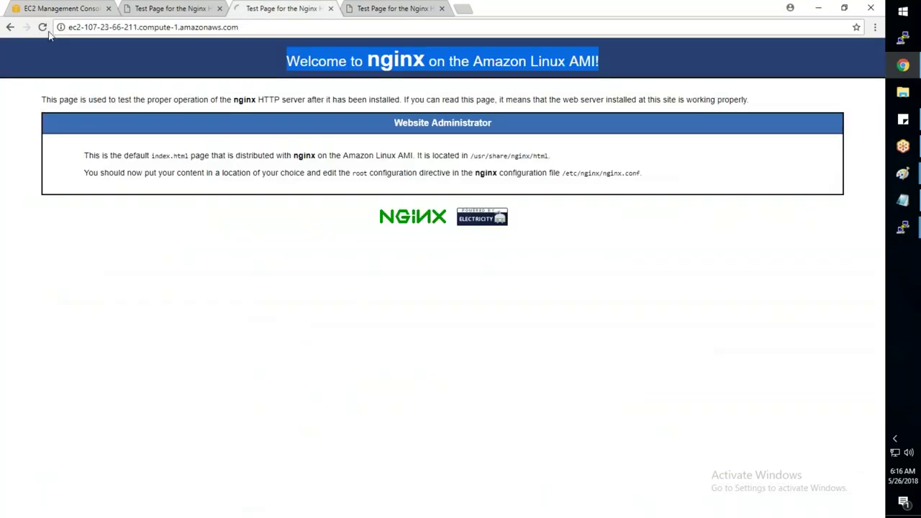
click(176, 7)
click(292, 8)
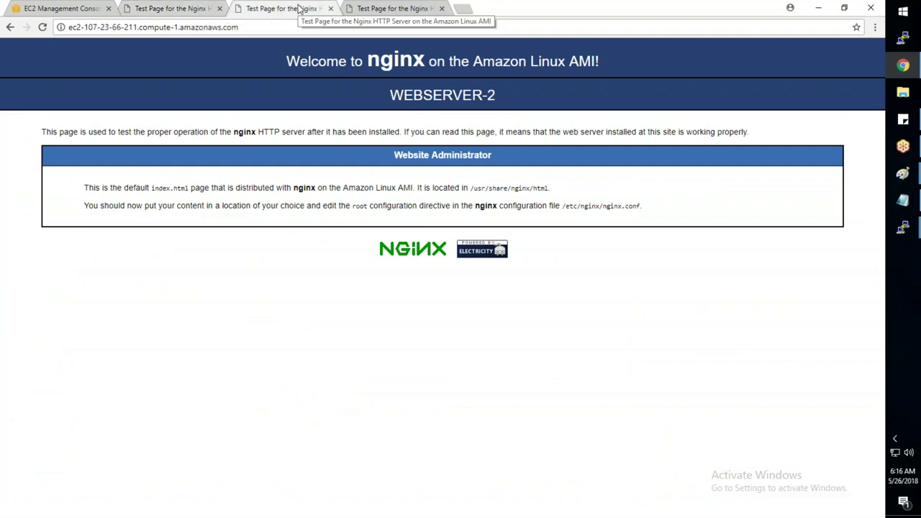
- Copy WebServer-3's public DNS name from its details in the EC2 instances list
click(65, 8)
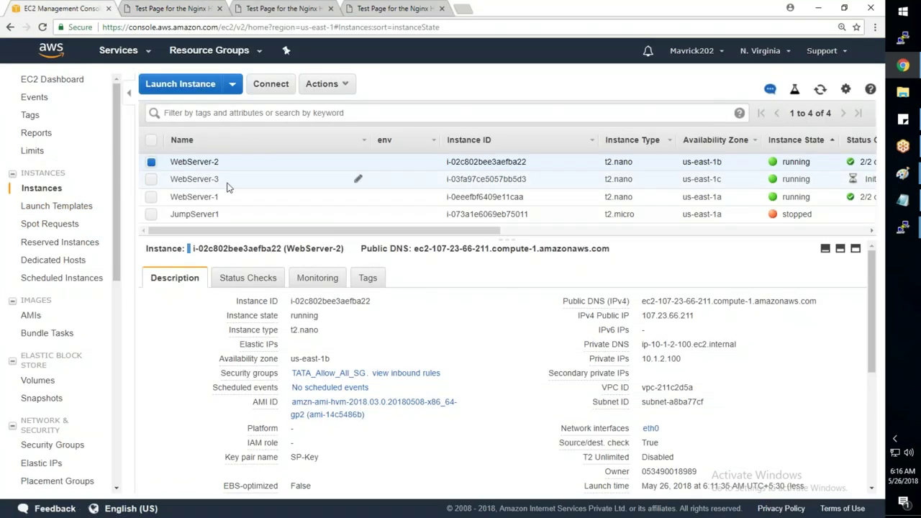
click(226, 181)
click(721, 314)
click(902, 38)
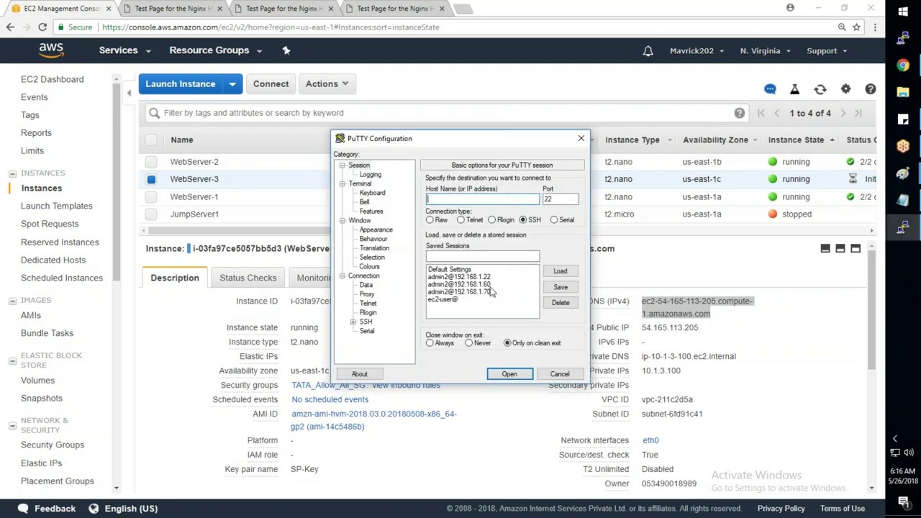
- Connect over SSH to ec2-user@ WebServer-3's DNS using the SP-Key.ppk private key
click(461, 298)
click(560, 271)
click(506, 198)
key(ctrl+v)
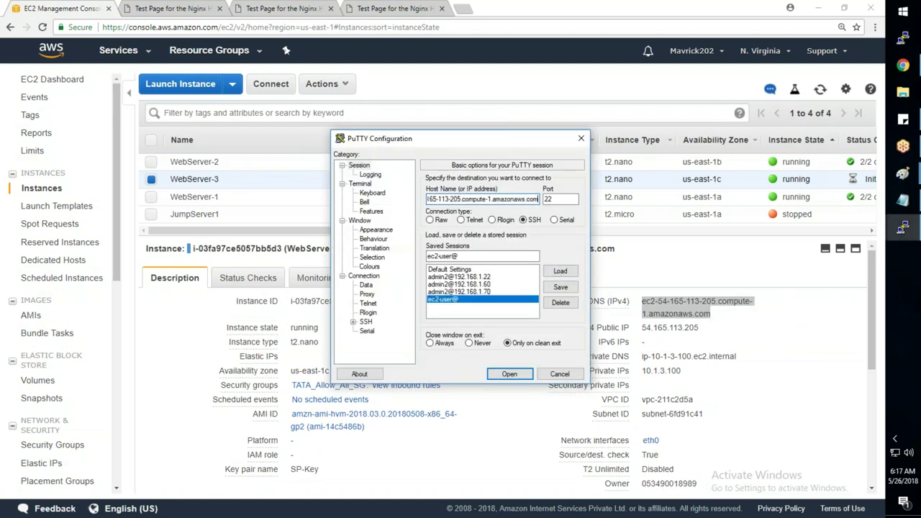
click(353, 322)
click(377, 312)
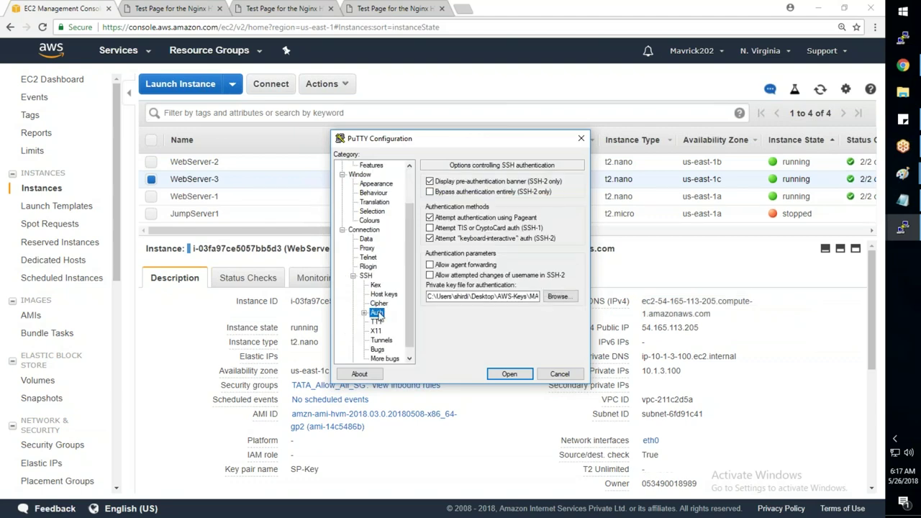
click(559, 297)
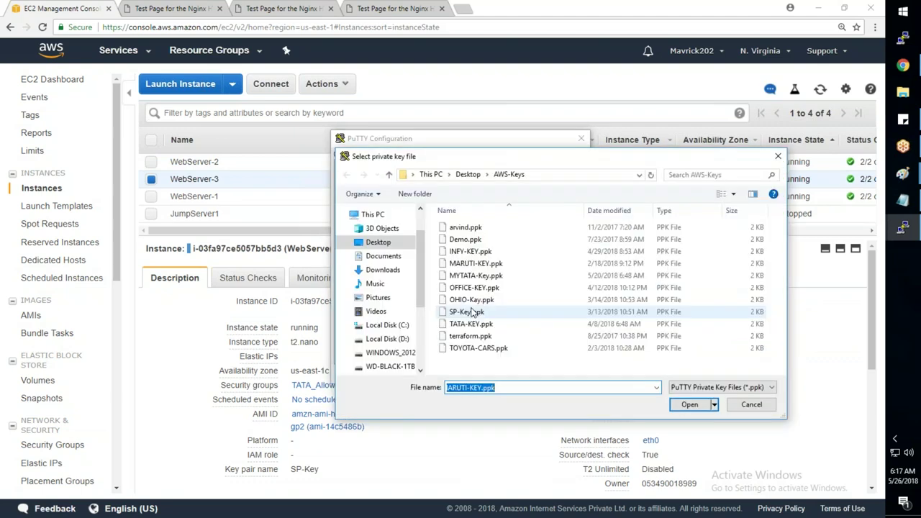
click(693, 405)
click(509, 374)
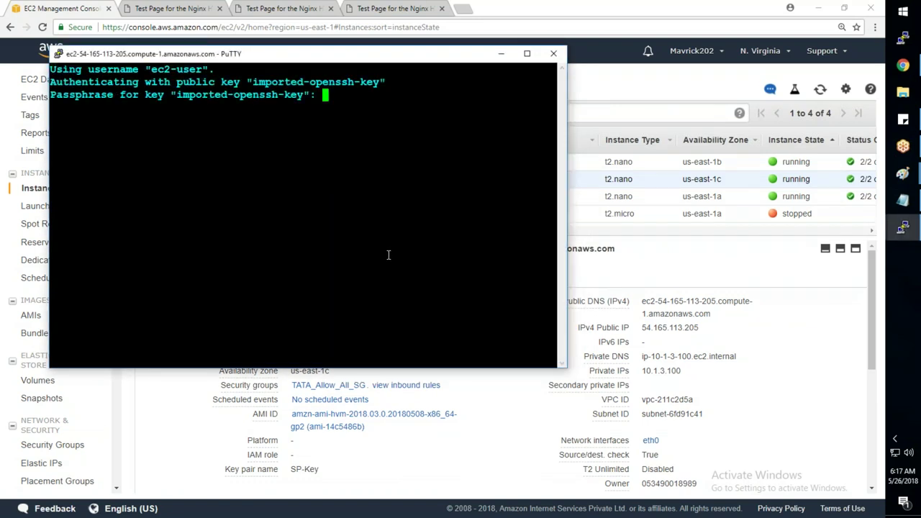
key(Return)
- Become root with sudo su - and reuse WebServer-2's nano index.html command on WebServer-3
text(sudo su -)
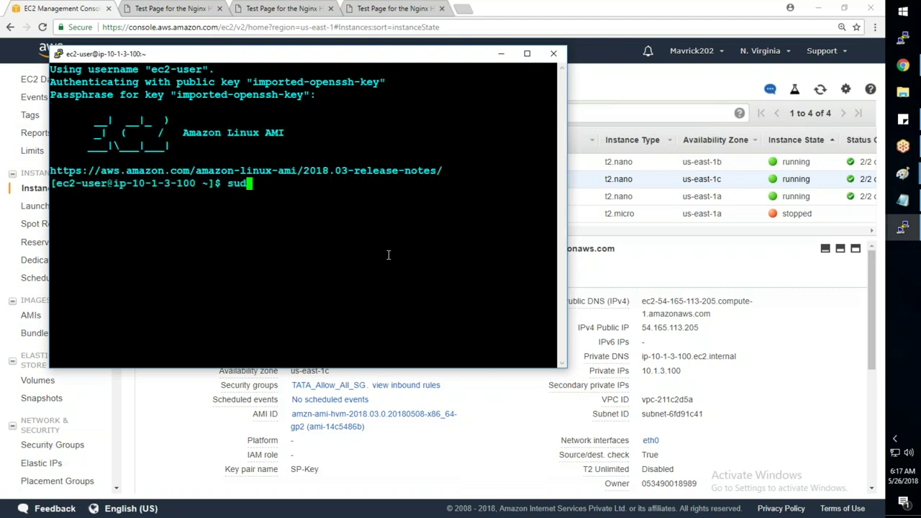
key(Return)
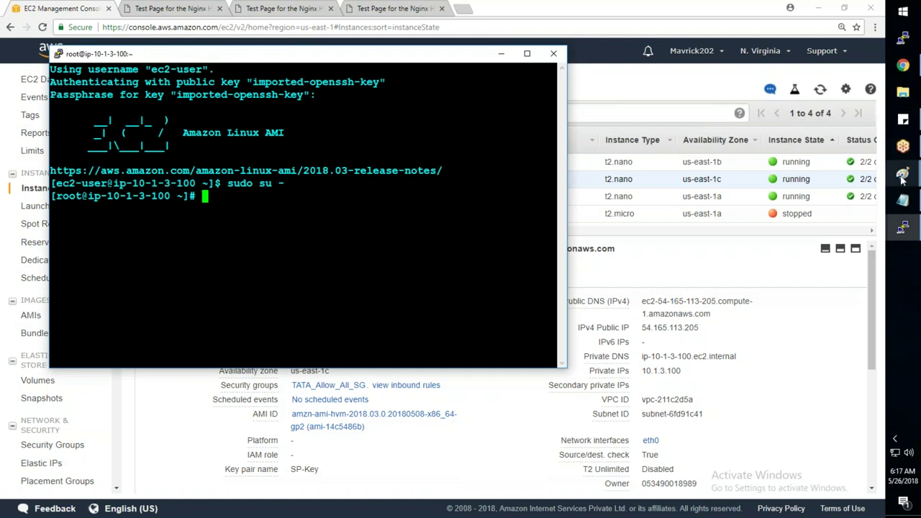
mouse_move(904, 230)
click(834, 241)
drag(187, 207, 339, 206)
drag(423, 207, 187, 207)
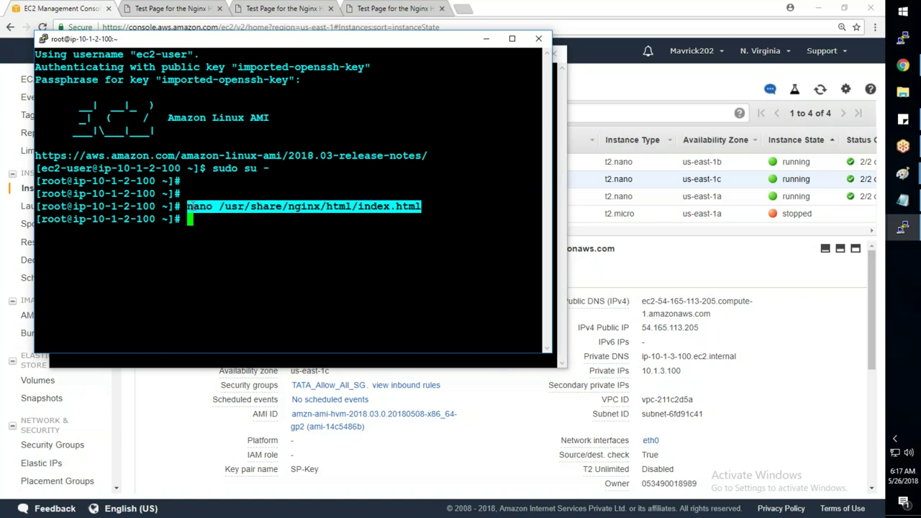
key(alt+Tab)
right_click(191, 206)
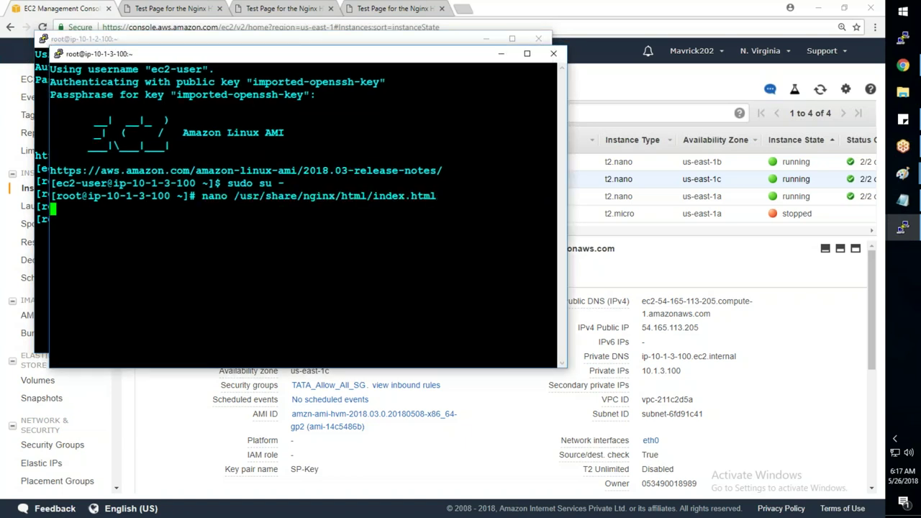
- Add <h1>WEBSERVER-3</h1> below the Welcome heading, save index.html and exit nano
key(ctrl+w)
text(welcome)
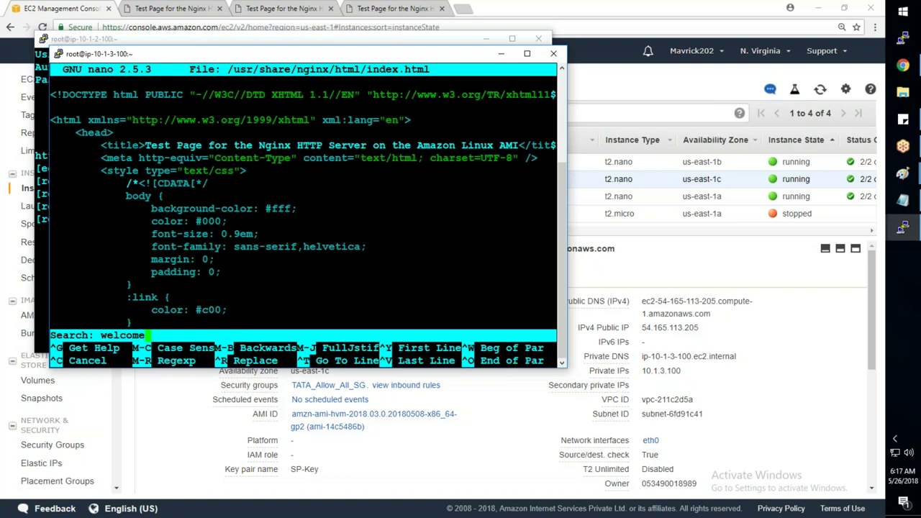
key(Return)
key(Down)
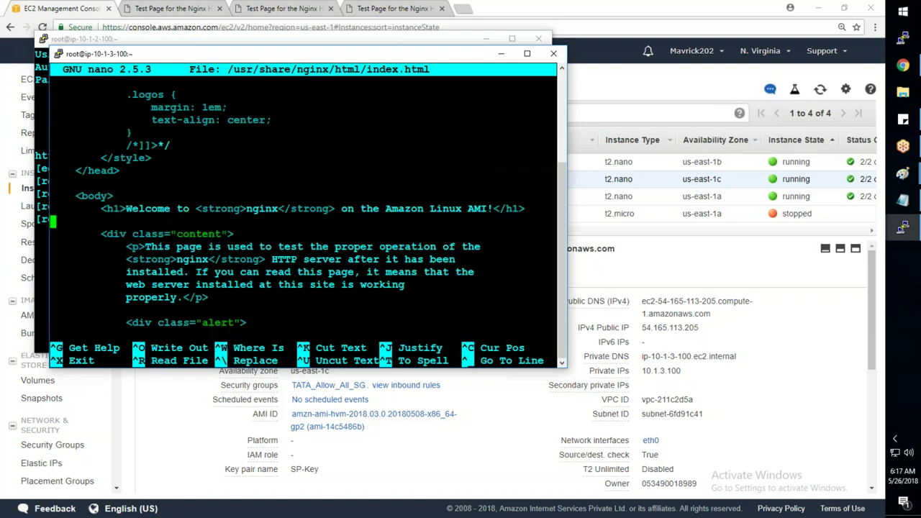
text(<h1)
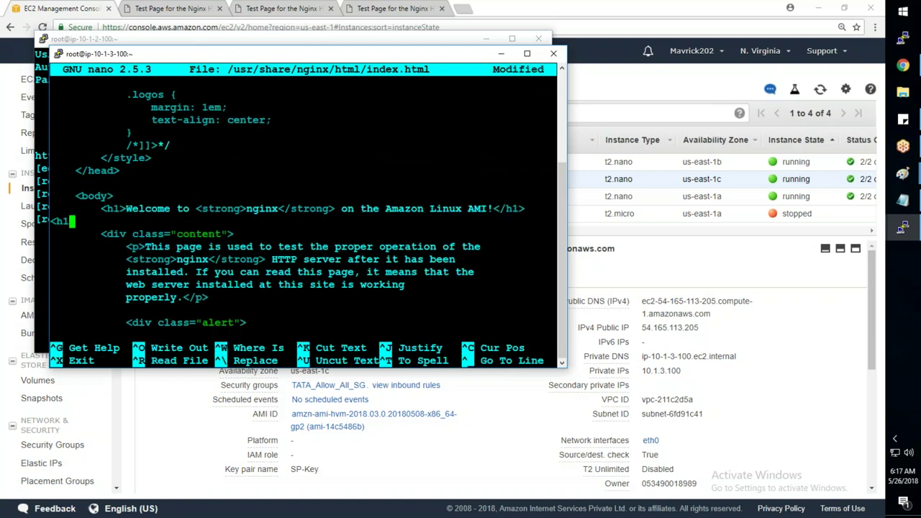
text(>WEBSERVER-3)
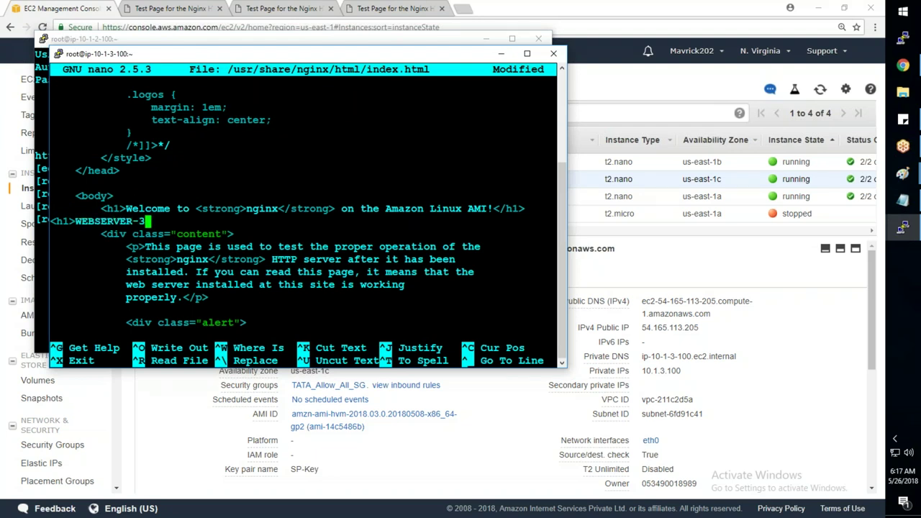
text(/h1>)
key(ctrl+o)
key(Return)
key(ctrl+x)
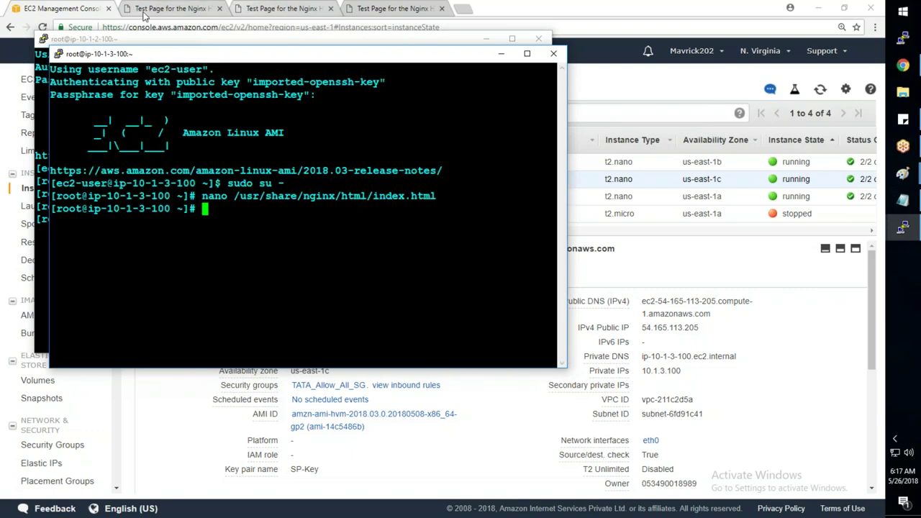
- Reload the third server's page to show WEBSERVER-3, then compare with the WEBSERVER-1 and WEBSERVER-2 pages
click(400, 9)
click(42, 27)
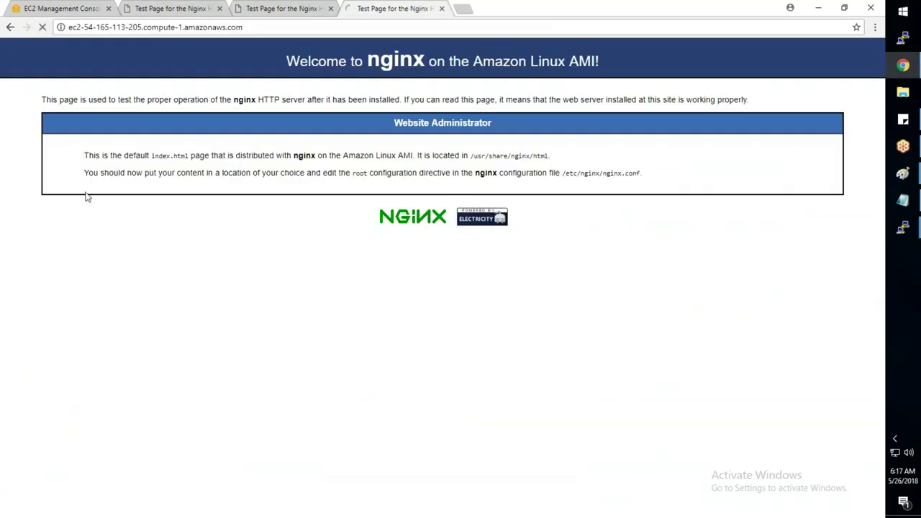
click(165, 9)
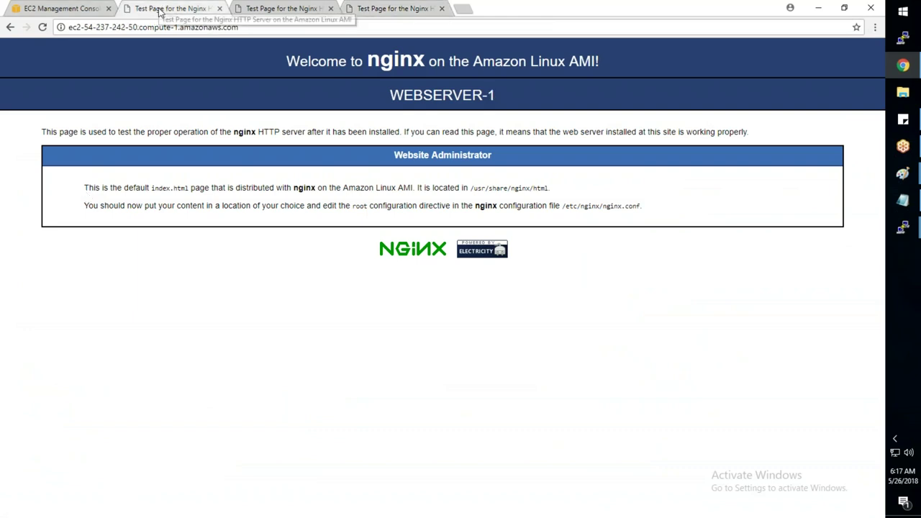
click(245, 8)
click(357, 8)
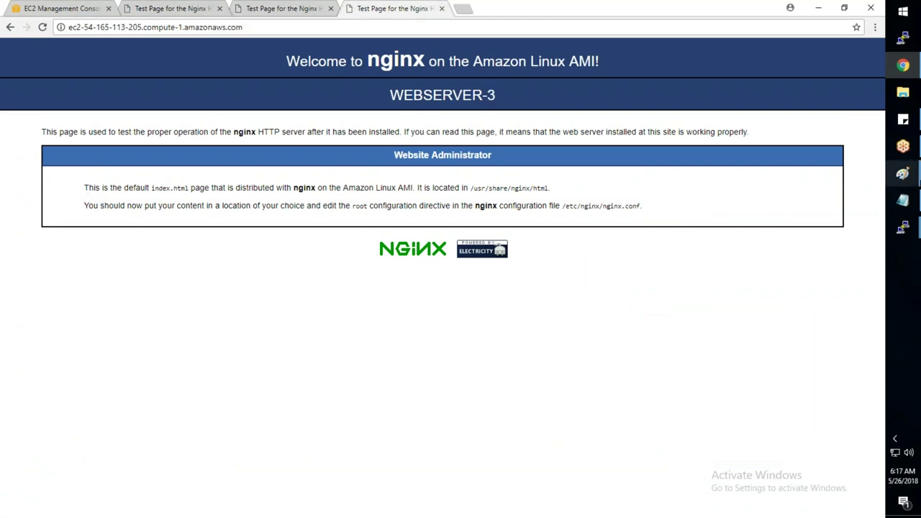
- In the elb.txt notes, highlight the first two tasks: creating instances and editing homepages
click(904, 202)
drag(74, 65, 636, 66)
click(77, 81)
drag(77, 81, 458, 80)
- Highlight the third task, a Target Group with servers 1,2,3, and bring up the Paint diagram
click(329, 212)
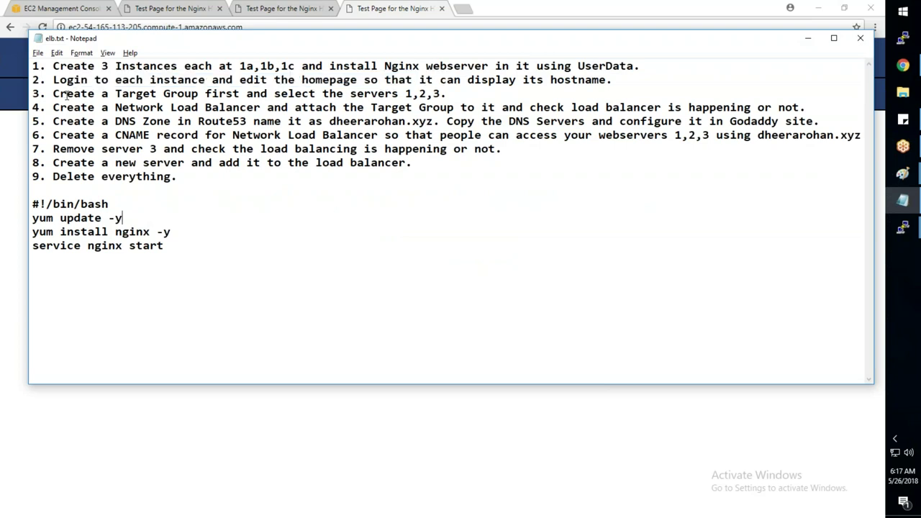
drag(53, 95, 444, 95)
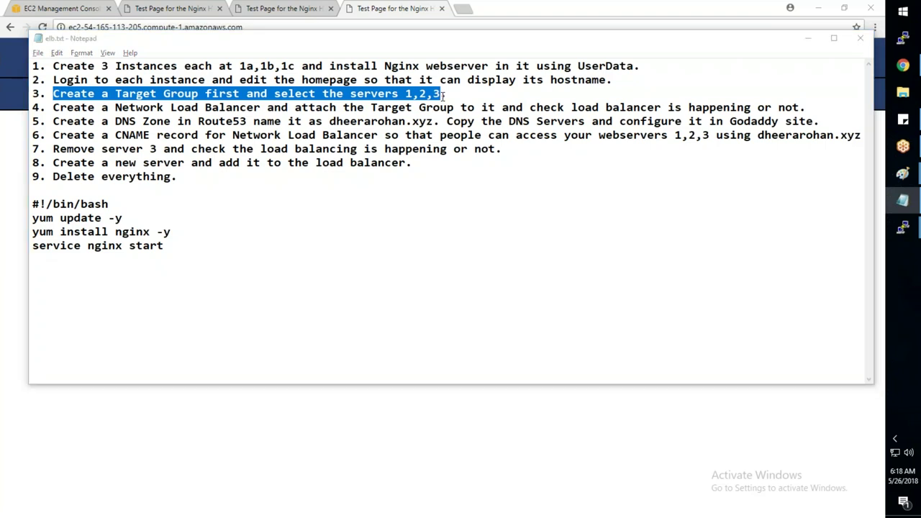
mouse_move(903, 173)
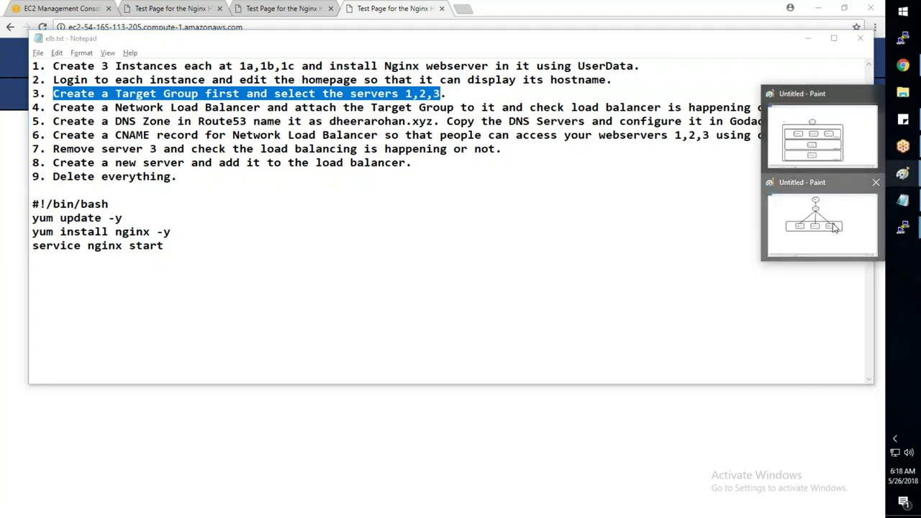
click(835, 227)
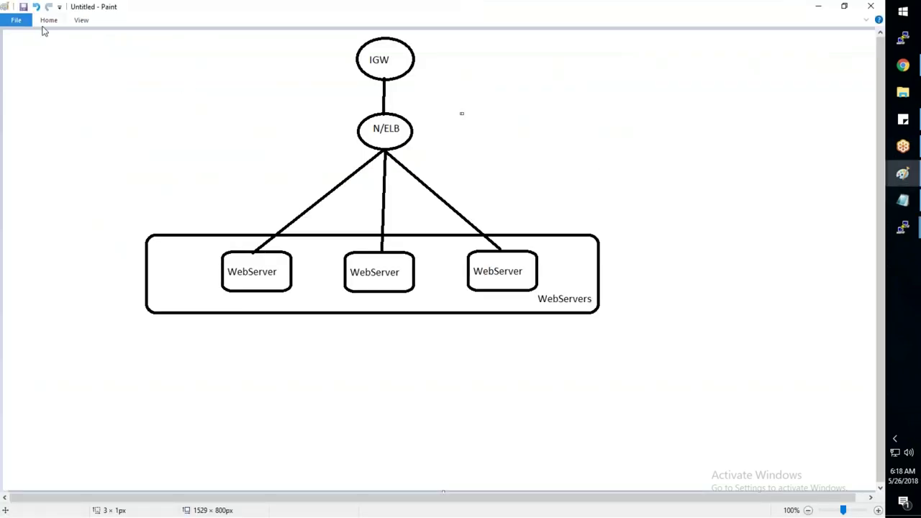
- Draw a green rounded rectangle around the three WebServer boxes to represent the target group
click(48, 20)
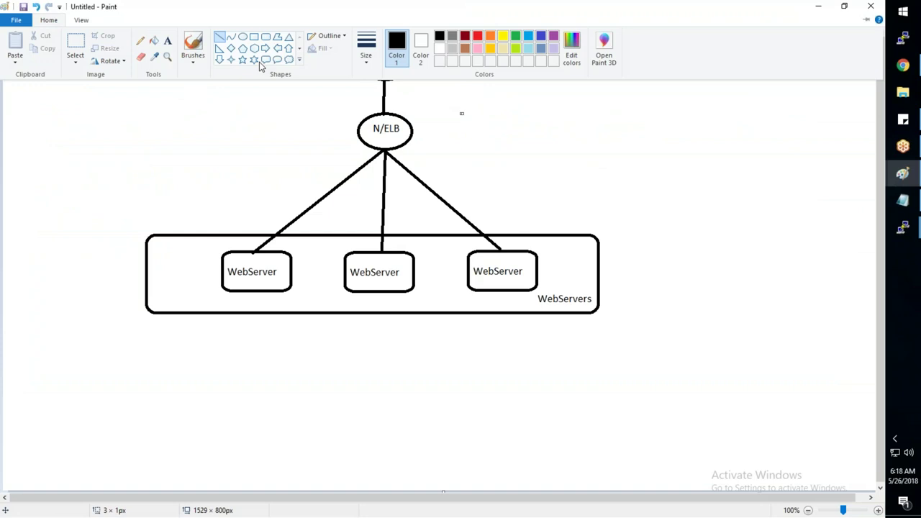
click(315, 32)
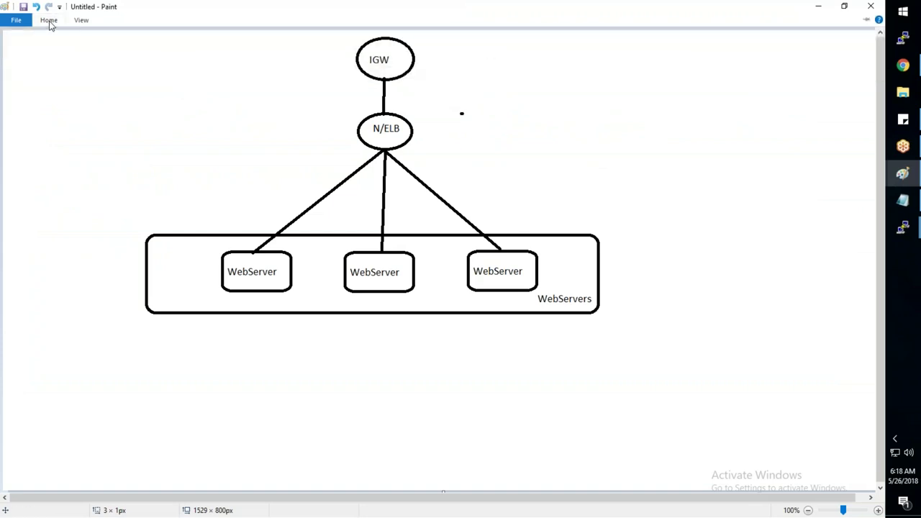
click(48, 20)
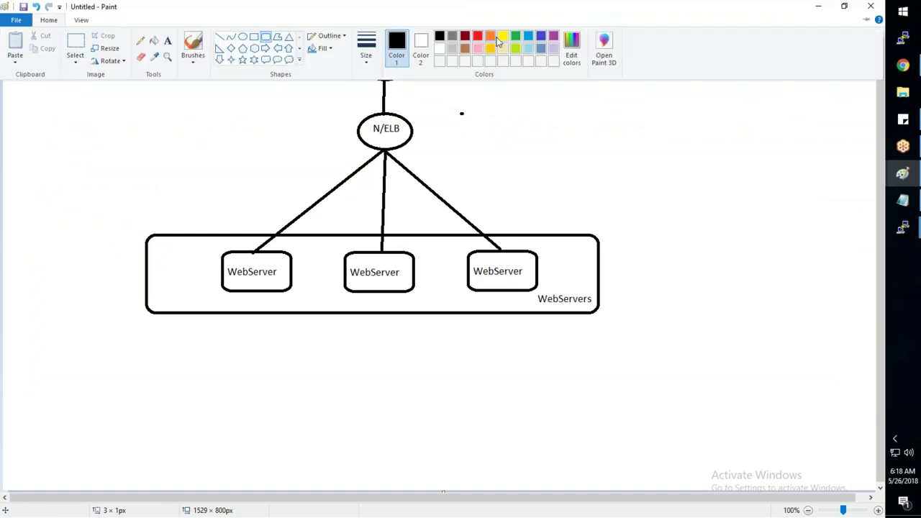
click(243, 236)
drag(207, 242, 546, 295)
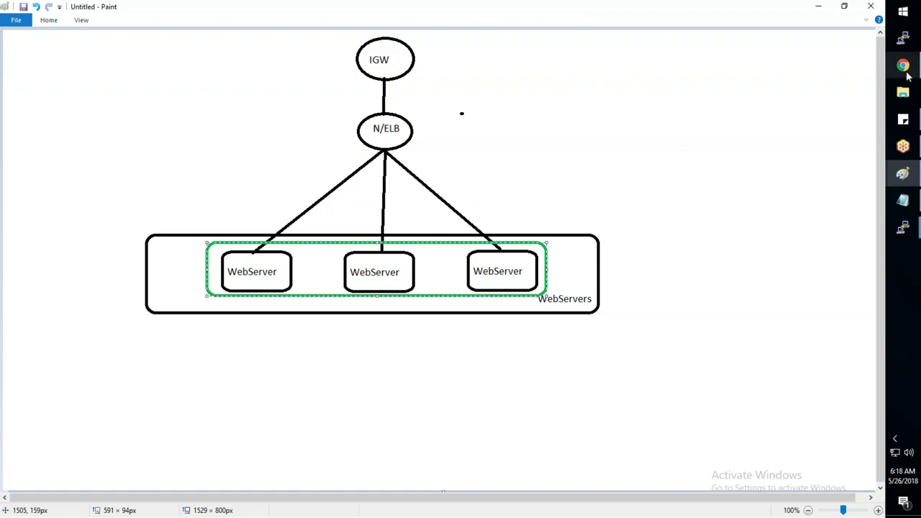
mouse_move(902, 64)
click(866, 86)
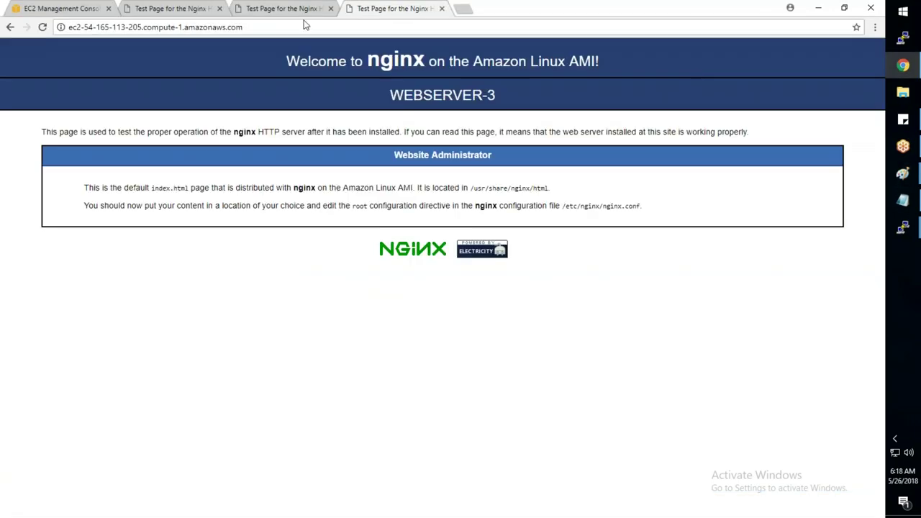
- Go from the EC2 instances list to Load Balancing > Load Balancers in the sidebar
click(66, 9)
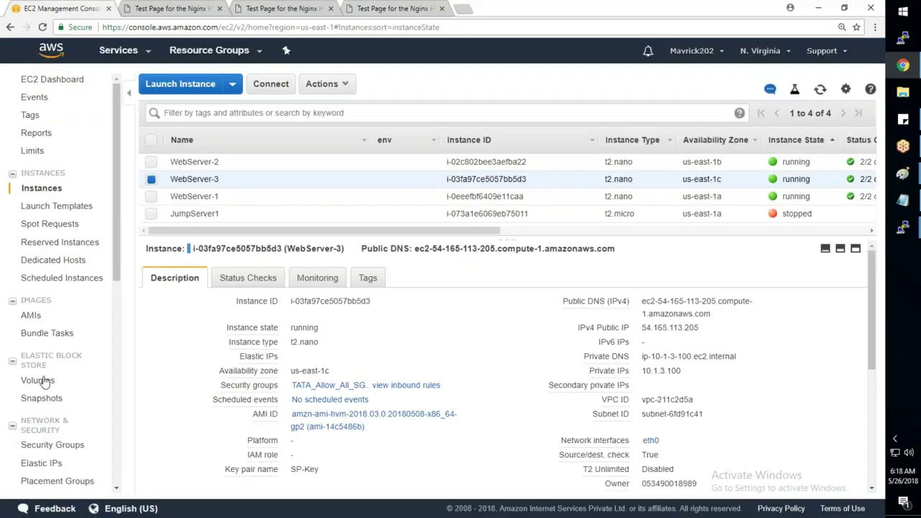
scroll(36, 368, down, 3)
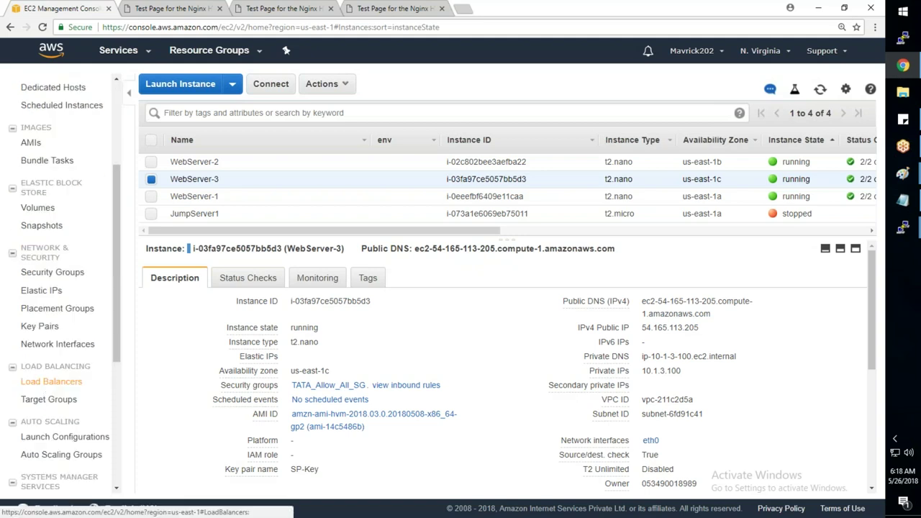
click(51, 381)
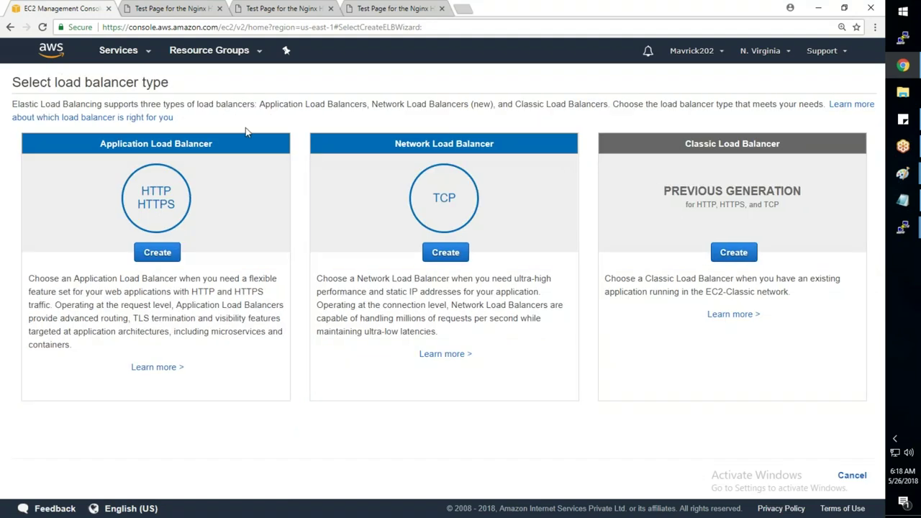
- Review the Classic, Network (TCP) and Application (HTTP/HTTPS) load balancer type cards
drag(779, 145, 685, 151)
click(497, 147)
drag(436, 332, 314, 286)
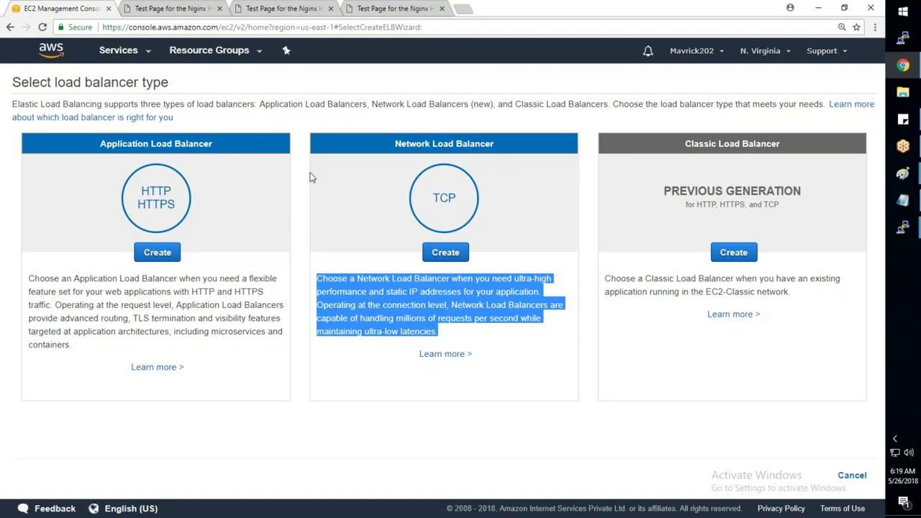
drag(175, 207, 140, 187)
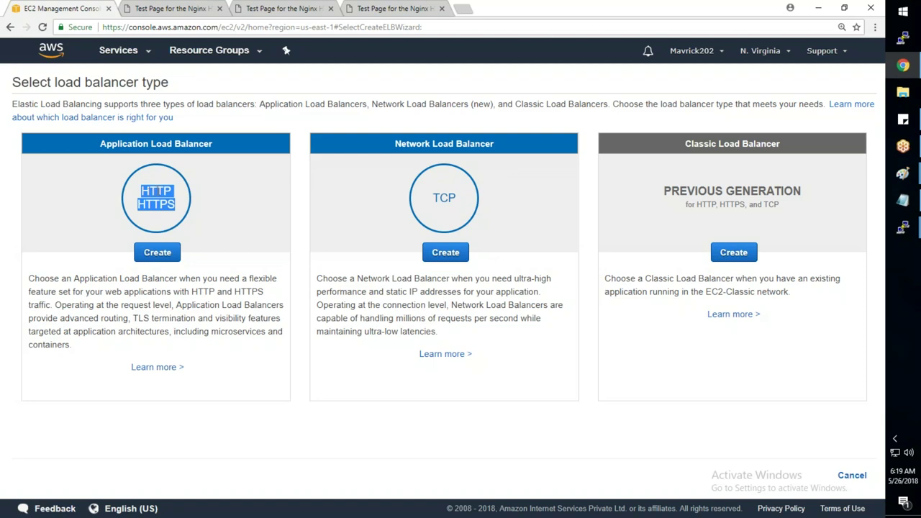
click(506, 151)
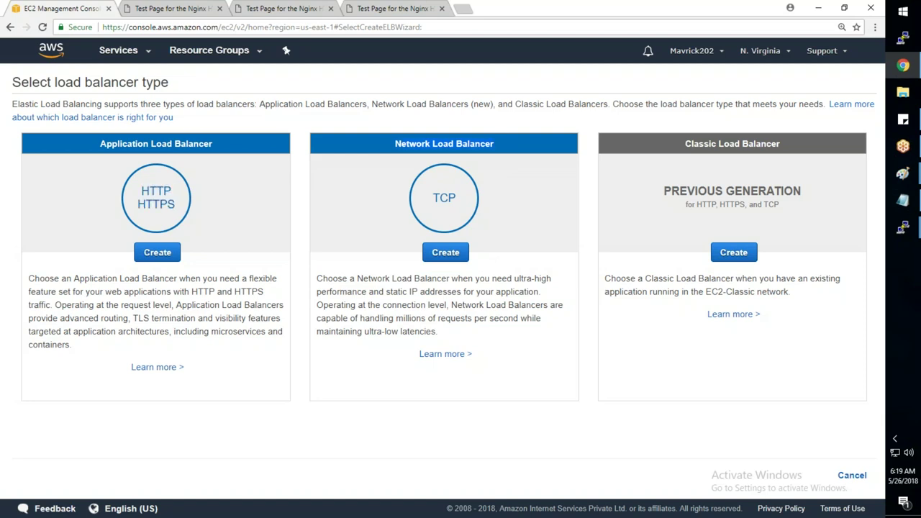
- Start a Network Load Balancer and name it sreeapp
click(443, 252)
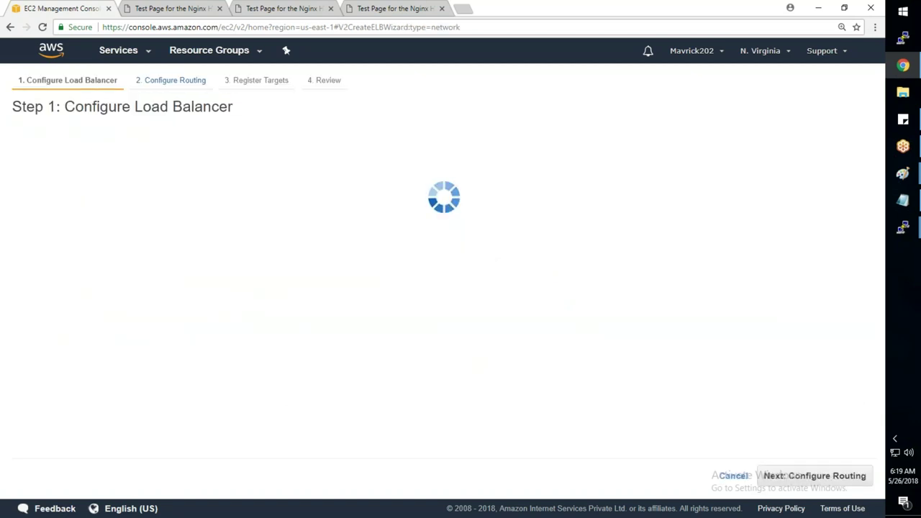
text(sr)
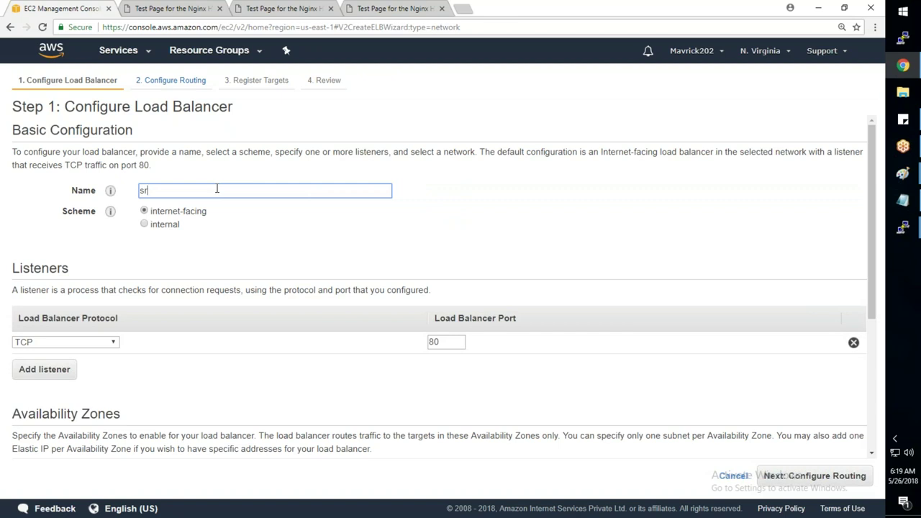
text(eewebapp)
key(Tab)
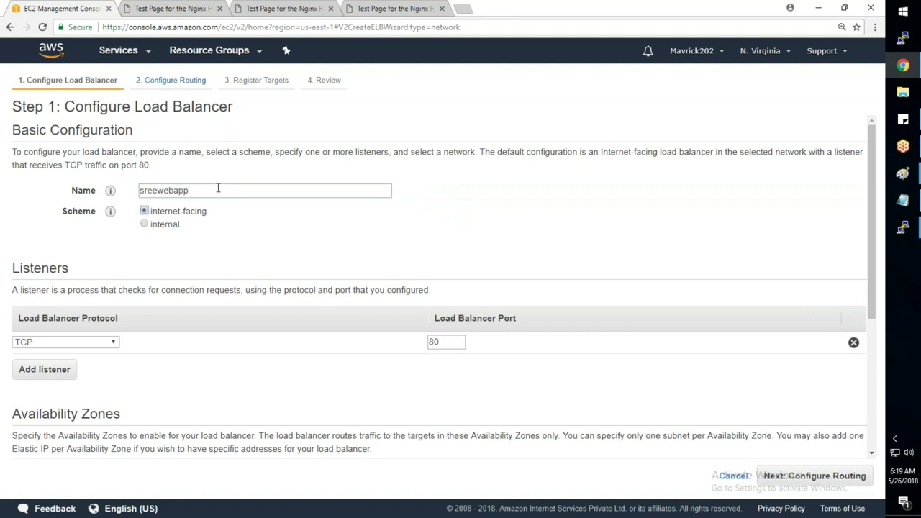
click(177, 191)
key(BackSpace)
key(BackSpace)
key(BackSpace)
click(323, 269)
- Keep the listener on TCP port 80
click(113, 342)
click(108, 353)
double_click(434, 342)
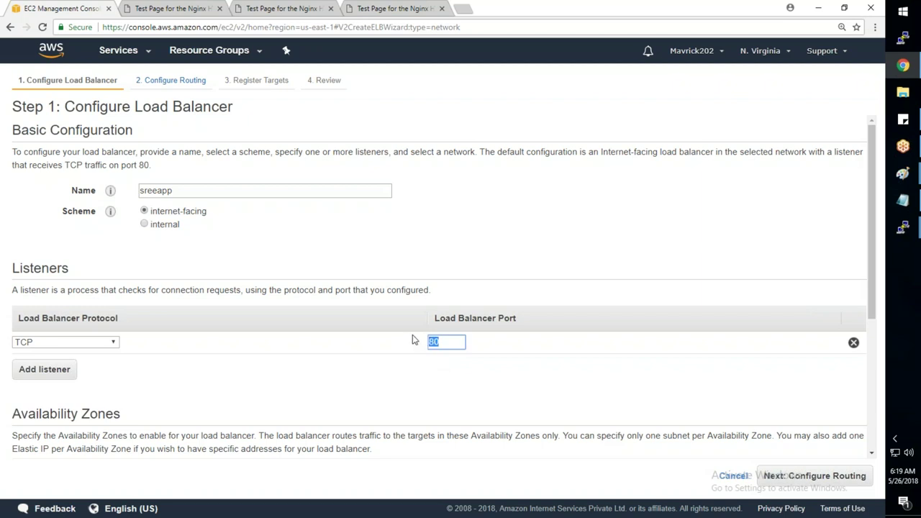
click(451, 348)
click(402, 10)
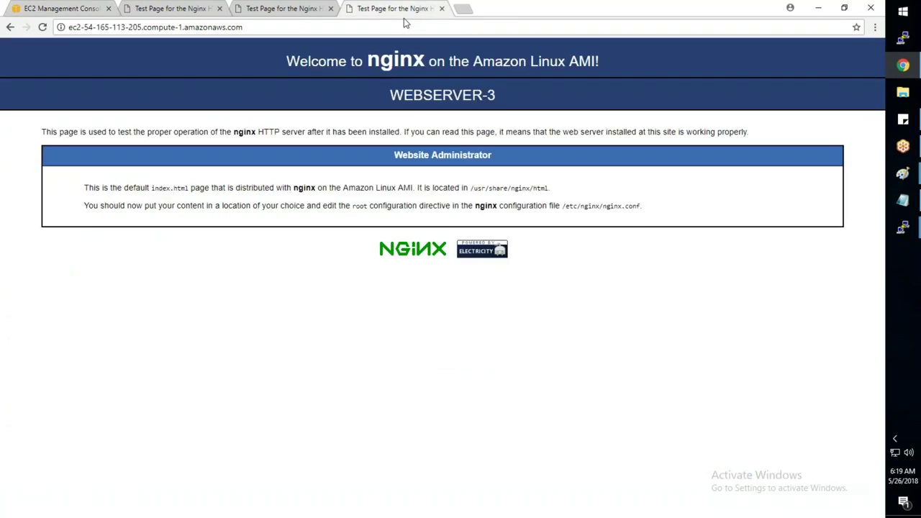
click(63, 9)
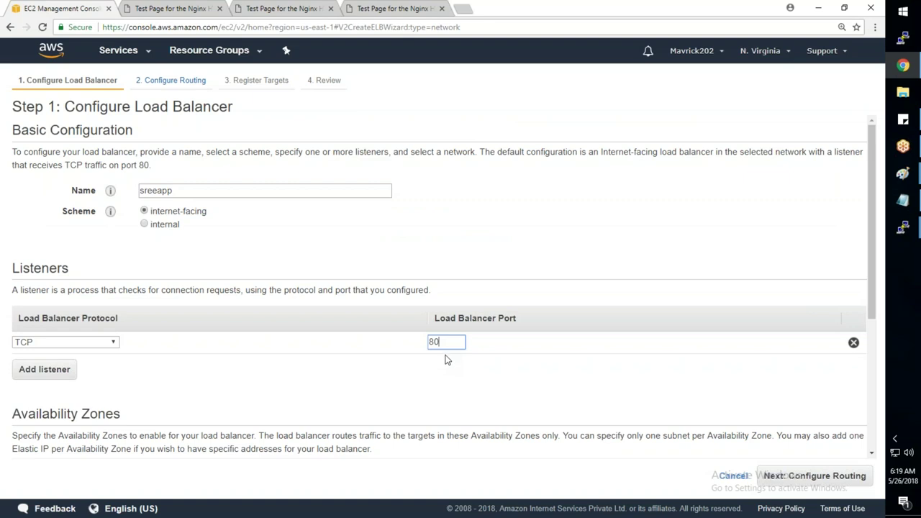
scroll(444, 360, down, 1)
- Enable the us-east-1a, 1b and 1c availability zones, leaving us-east-1d off, and continue to routing
scroll(445, 359, down, 3)
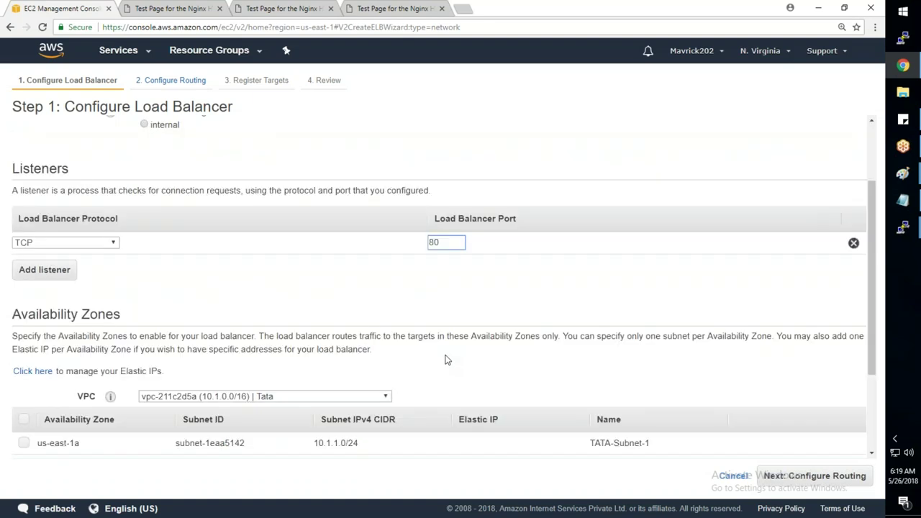
scroll(444, 360, down, 4)
click(24, 313)
click(24, 335)
click(23, 360)
click(512, 316)
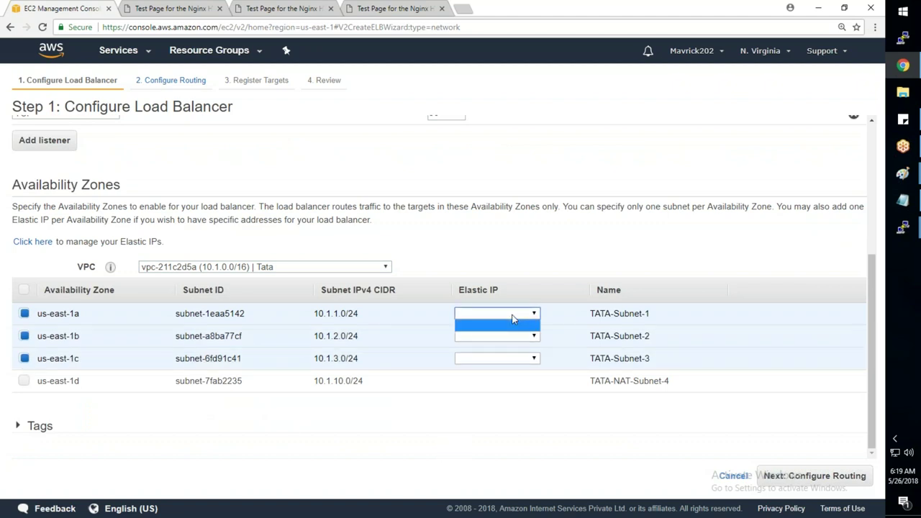
click(574, 261)
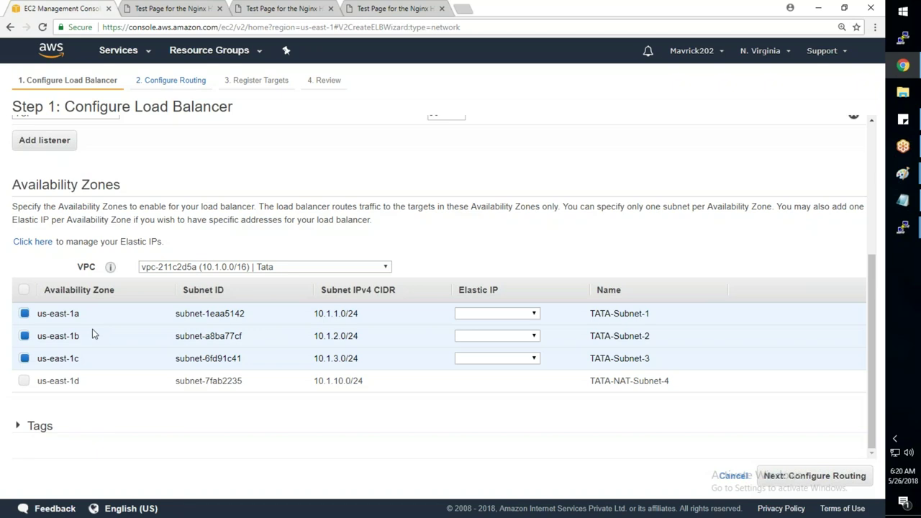
click(24, 382)
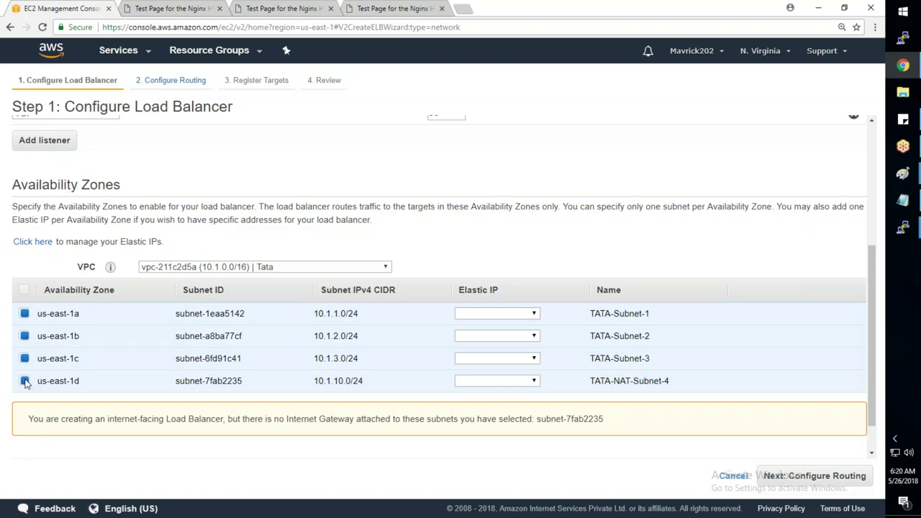
click(25, 381)
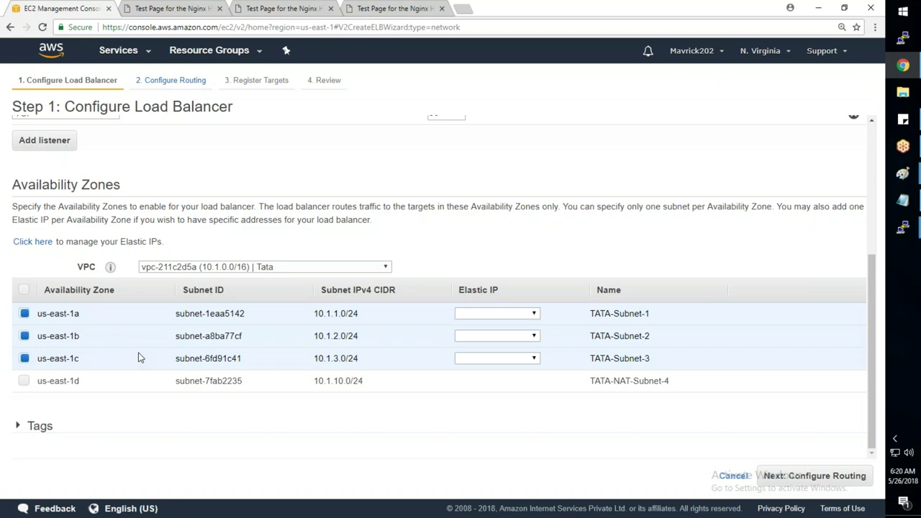
click(850, 476)
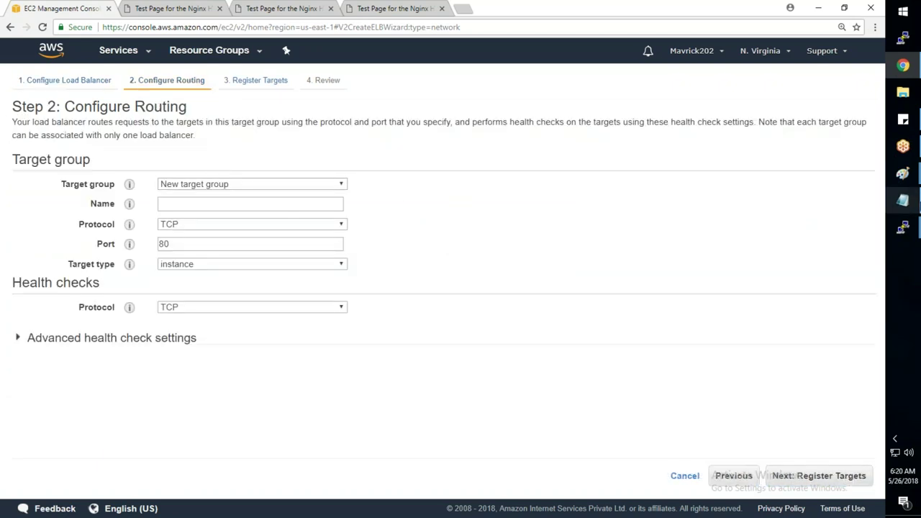
- Name the new target group SreeWebApp and expand its advanced health check settings
click(905, 201)
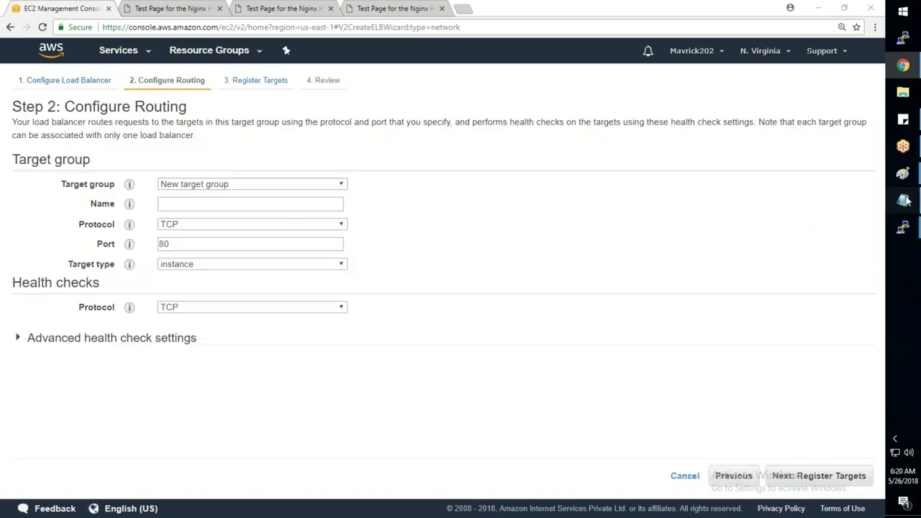
drag(116, 93, 242, 94)
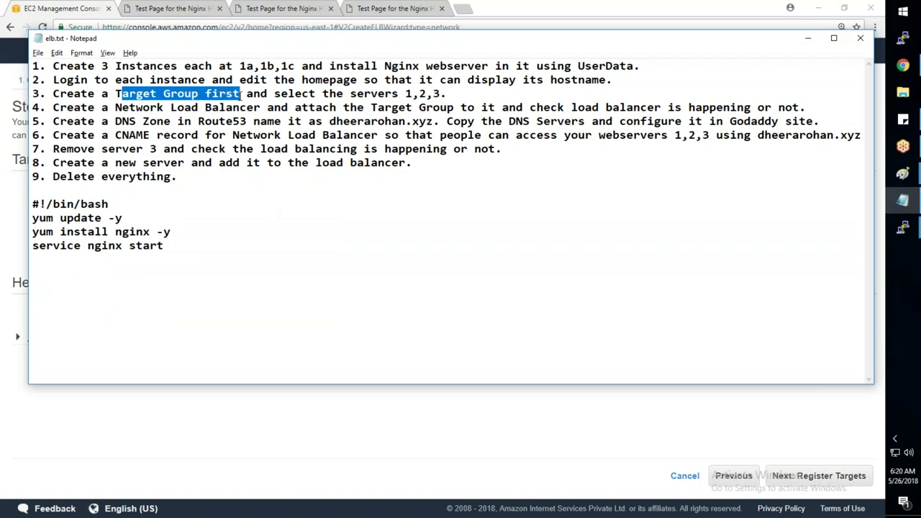
key(alt+Tab)
text(Sr)
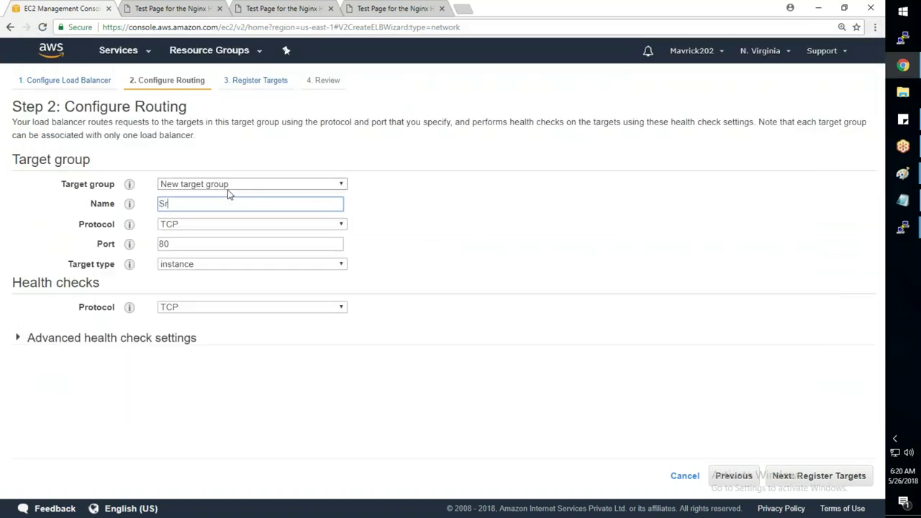
text(eeWebApp)
key(Tab)
click(164, 338)
click(840, 478)
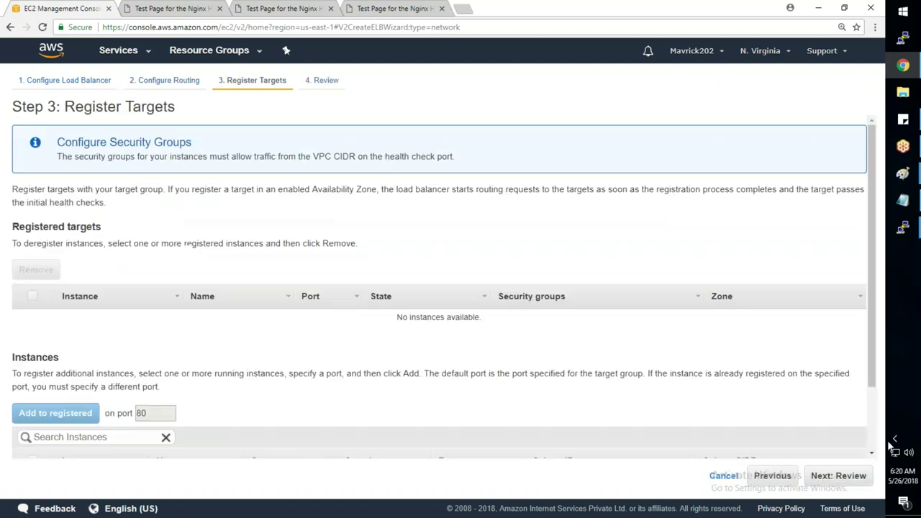
- Register WebServer-1 and WebServer-2 as targets on port 80
scroll(439, 287, down, 2)
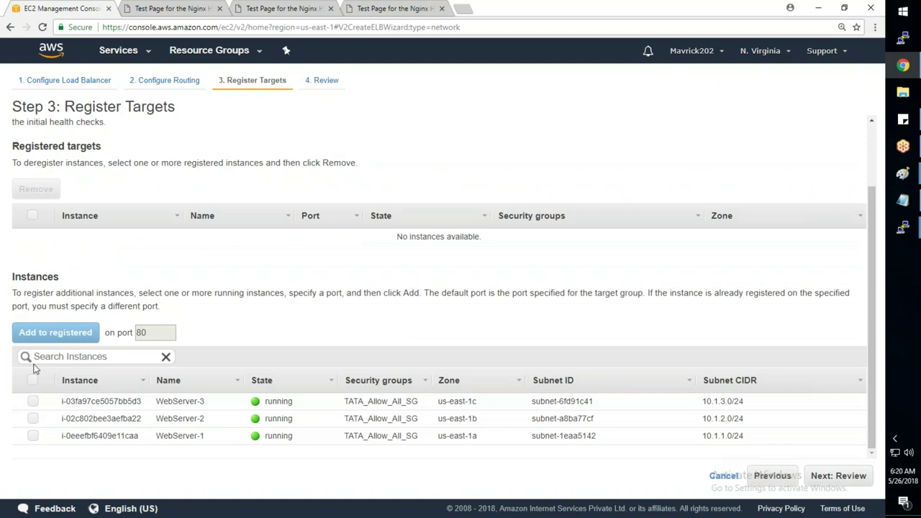
click(32, 436)
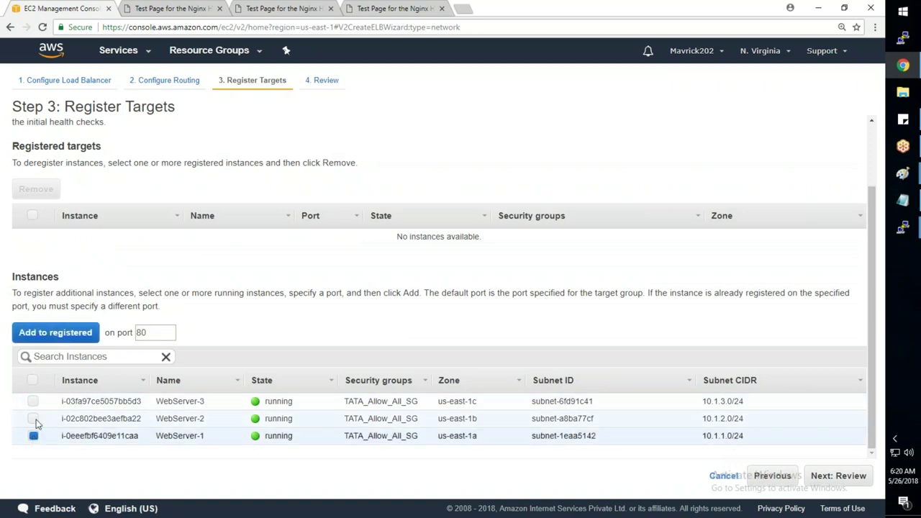
click(33, 418)
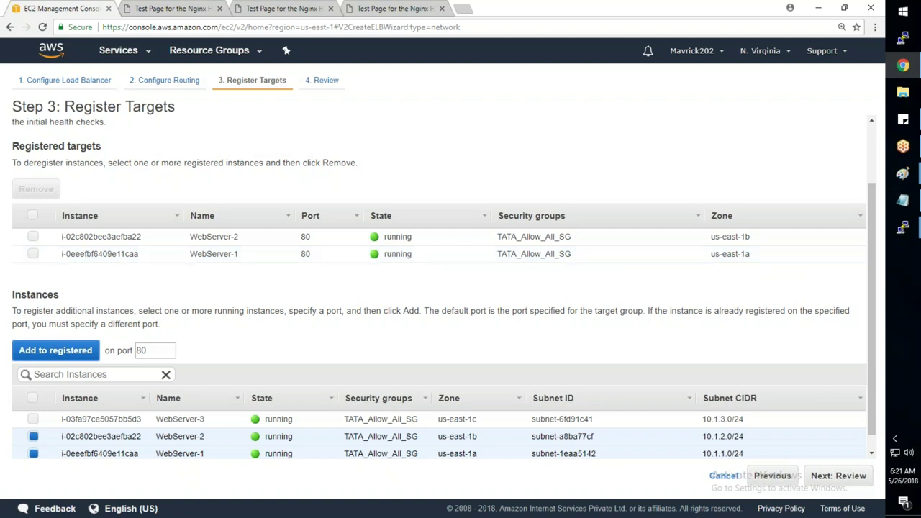
- Check the architecture diagram, then advance the wizard to the Review step
mouse_move(892, 178)
click(822, 215)
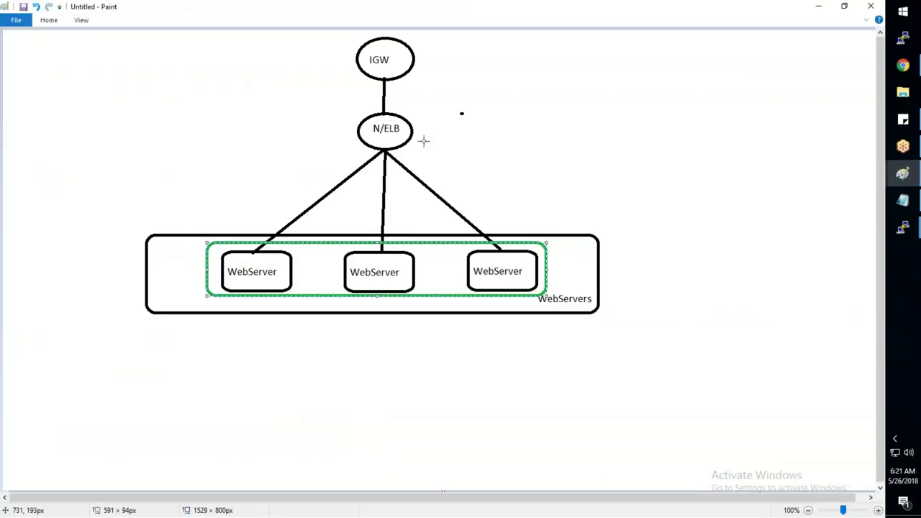
key(alt+Tab)
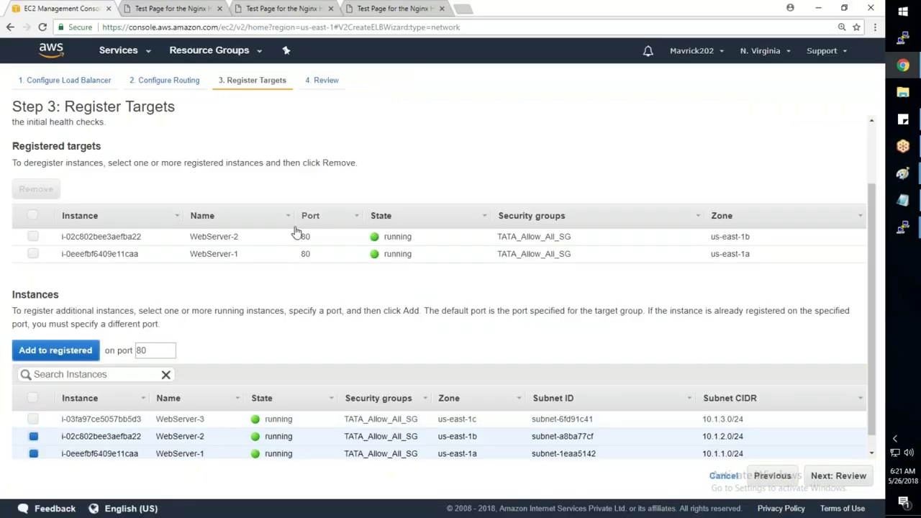
click(822, 480)
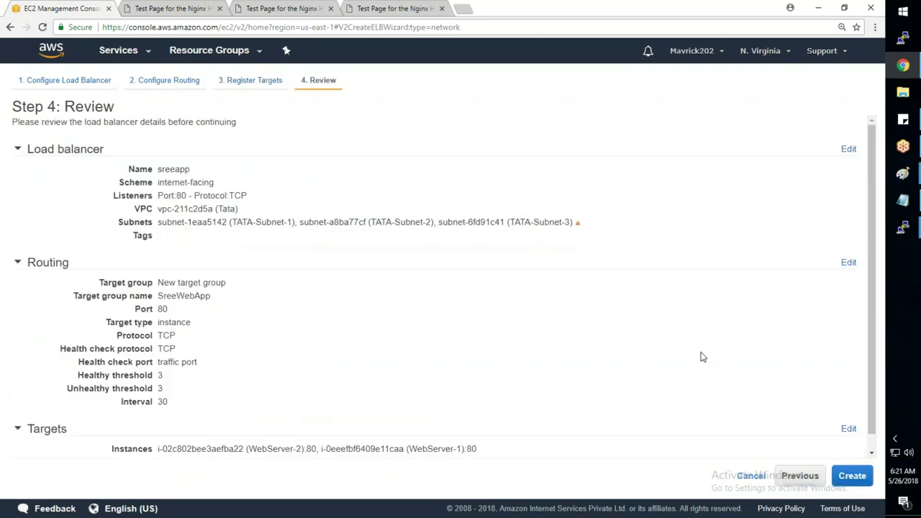
- Create the sreeapp network load balancer and return to the Load Balancers list once creation finishes
click(848, 476)
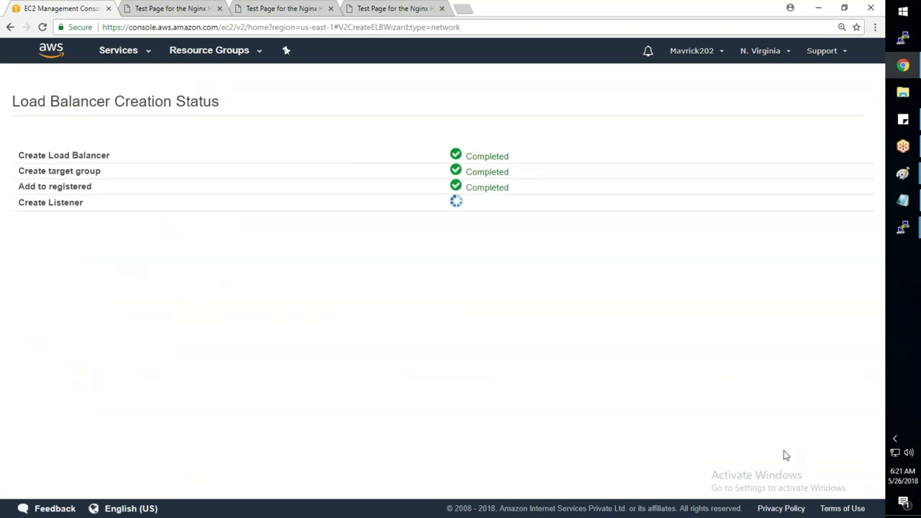
key(alt+Tab)
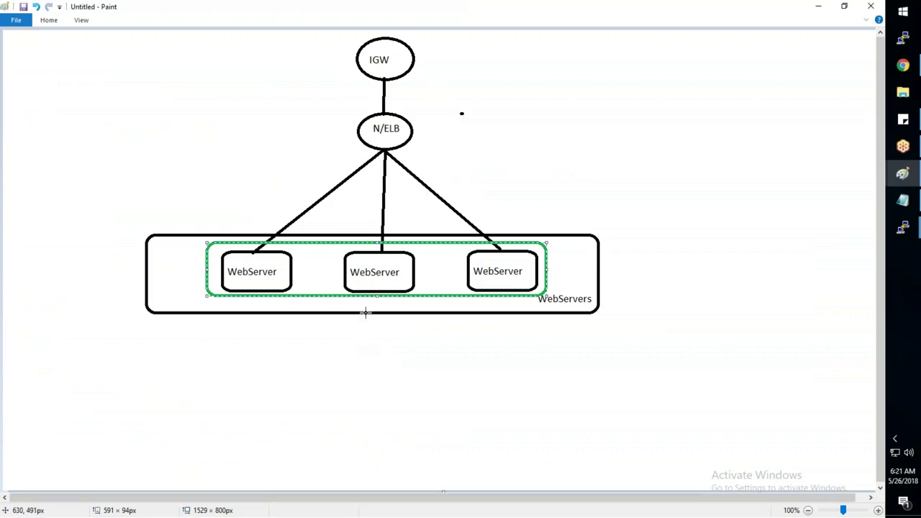
key(alt+Tab)
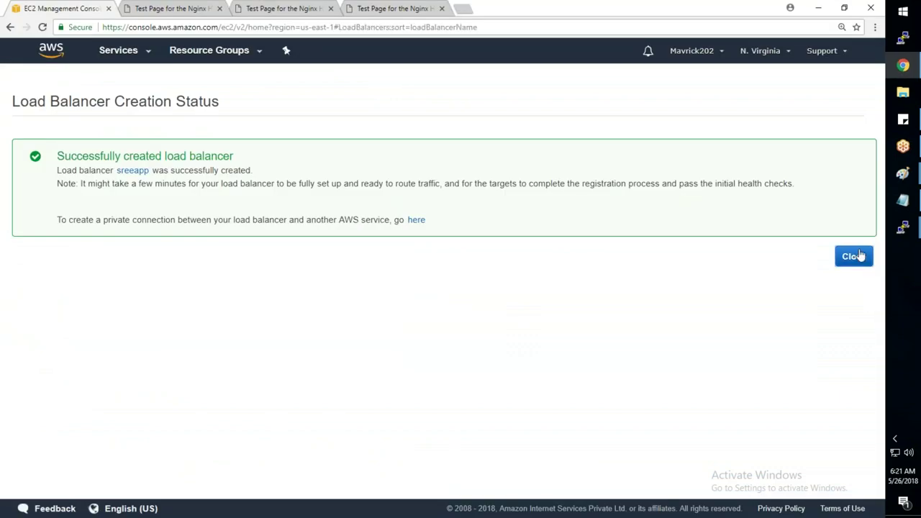
click(853, 256)
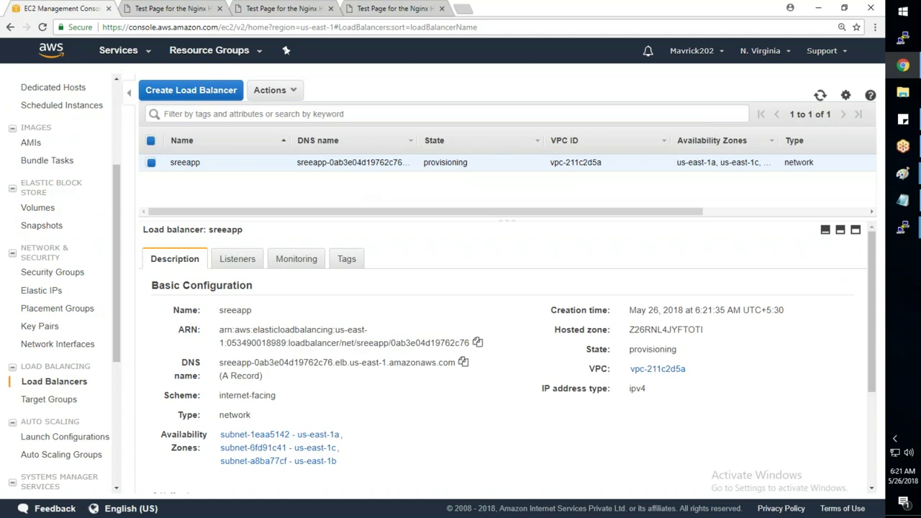
- Check the WebServer-1, WebServer-2 and WebServer-3 test pages, selecting the WebServer-1 page address
click(169, 8)
click(333, 9)
click(353, 9)
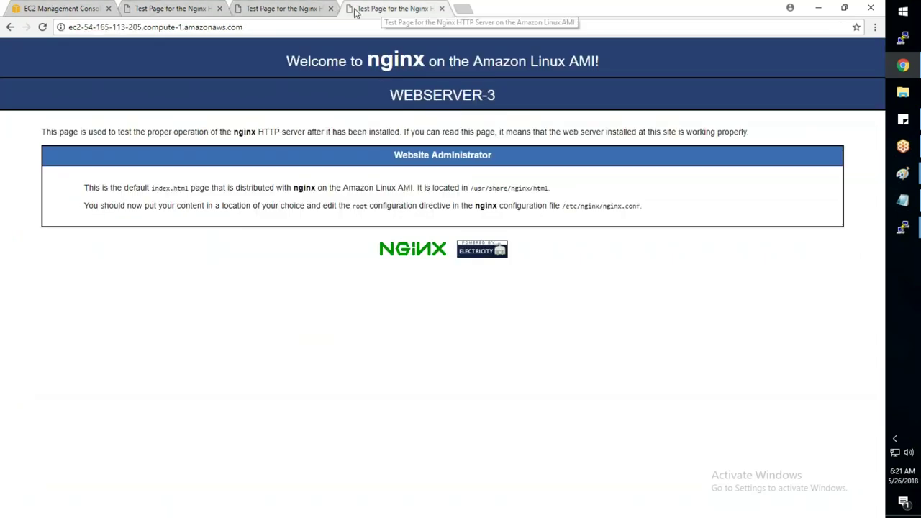
click(284, 9)
click(193, 11)
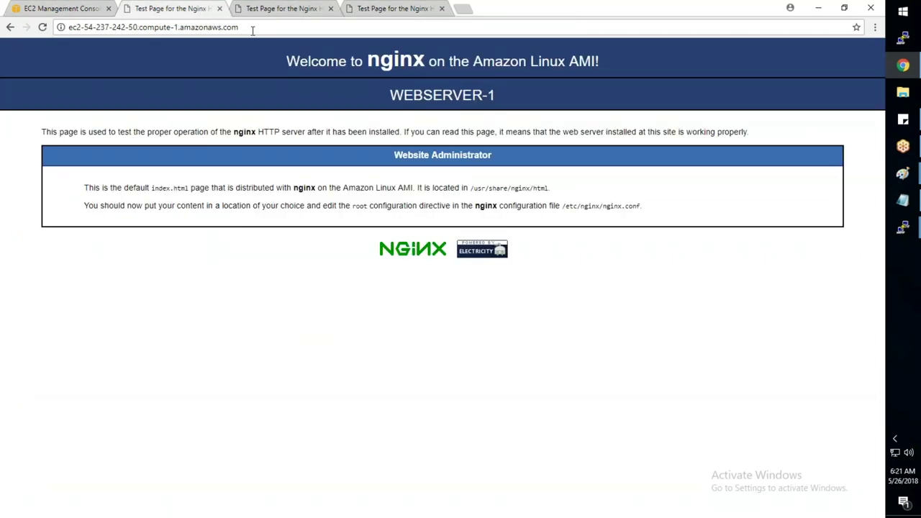
drag(240, 27, 61, 27)
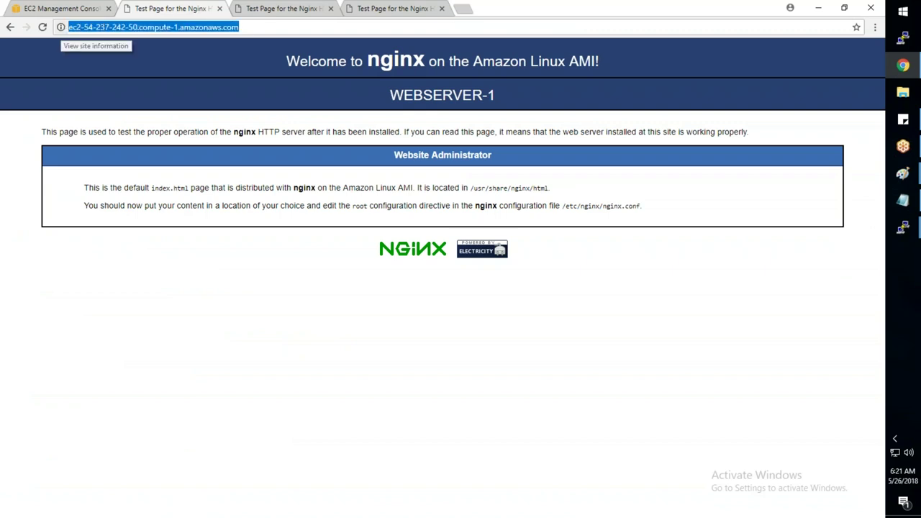
- Copy sreeapp's DNS name and try loading it in a new browser tab
click(88, 13)
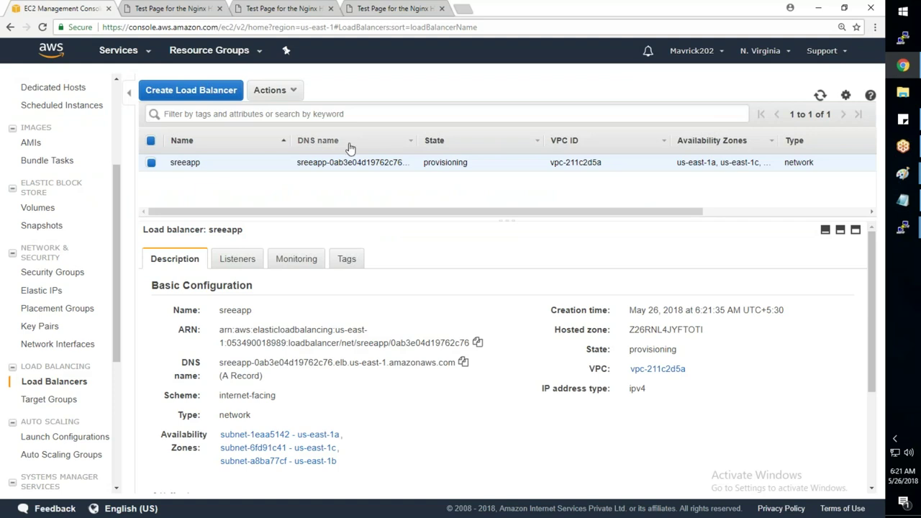
drag(220, 362, 459, 364)
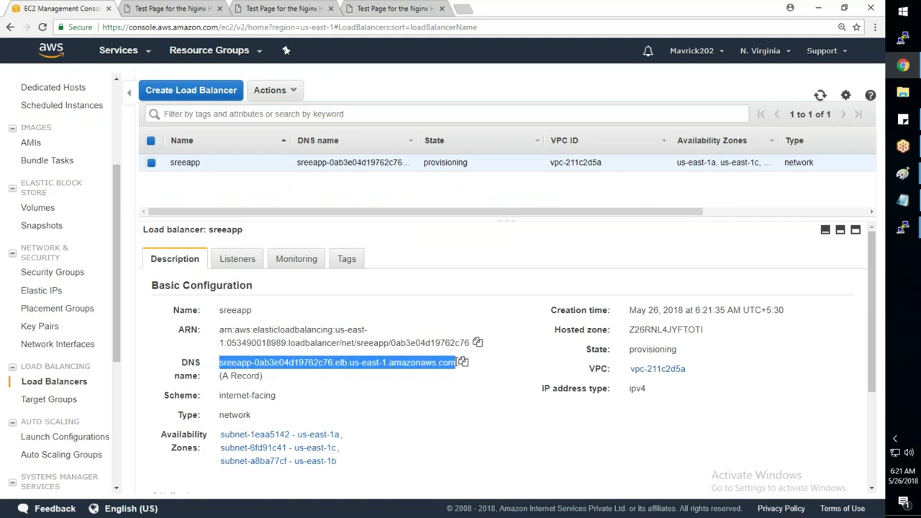
click(462, 363)
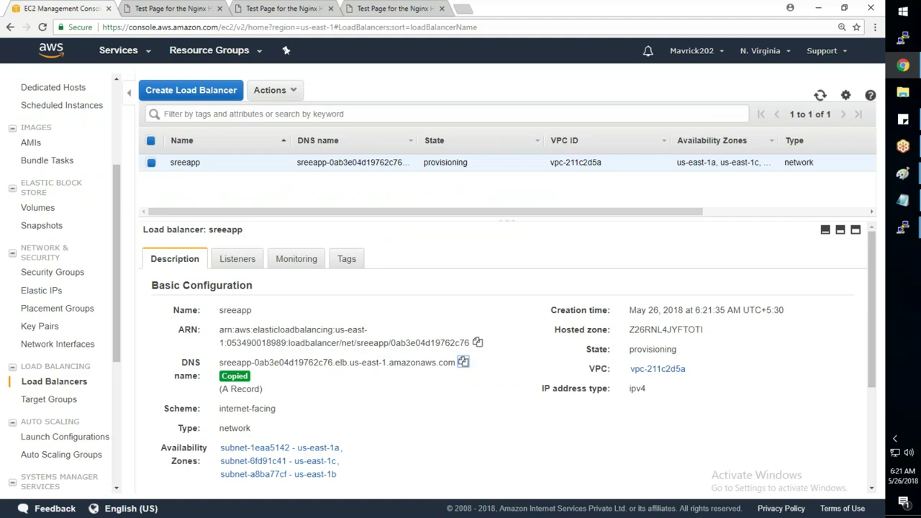
click(464, 9)
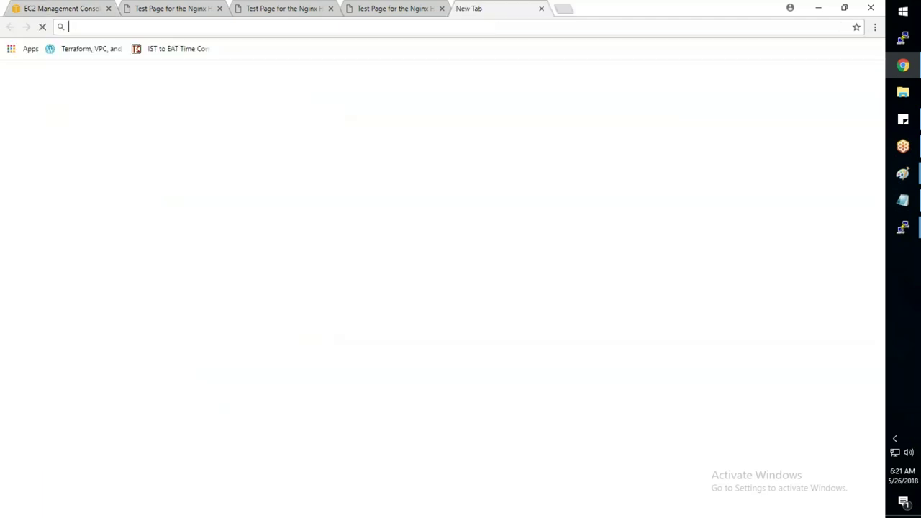
key(ctrl+v)
key(Return)
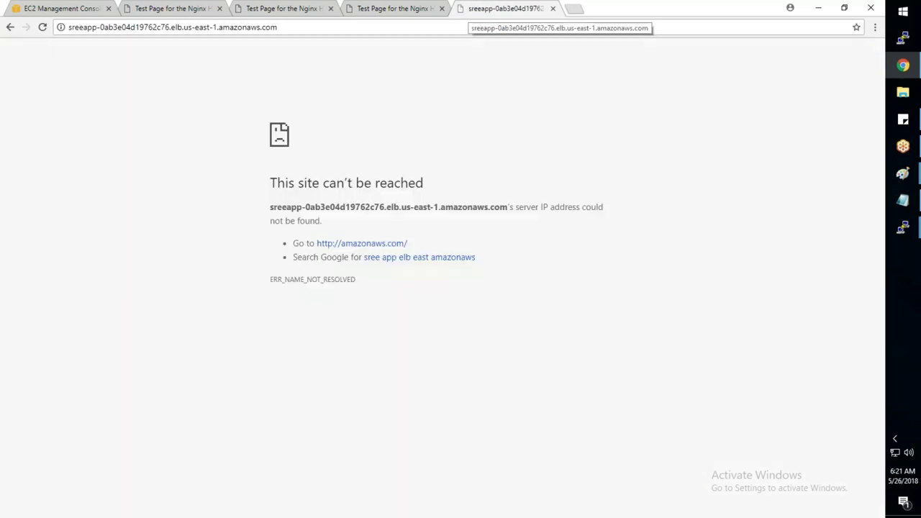
key(ctrl+1)
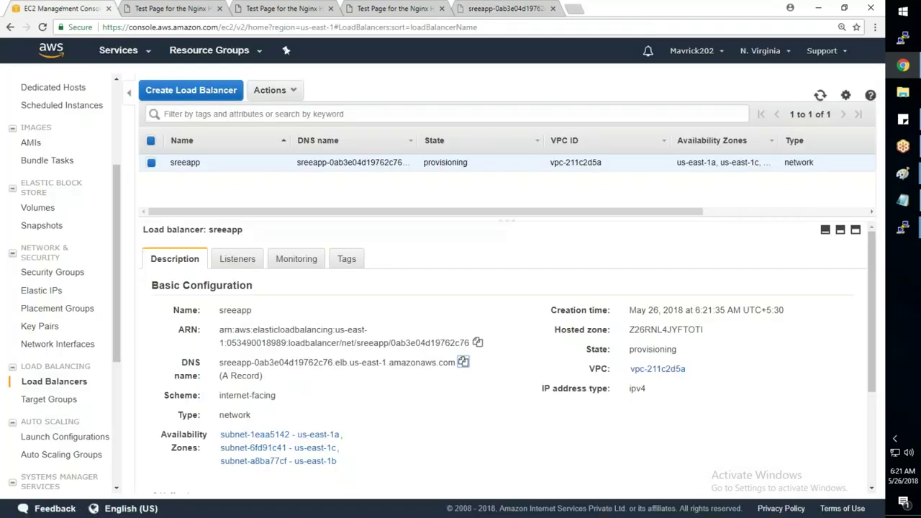
click(818, 96)
click(819, 95)
click(820, 95)
click(820, 95)
click(821, 96)
click(820, 96)
click(820, 97)
click(820, 97)
click(819, 95)
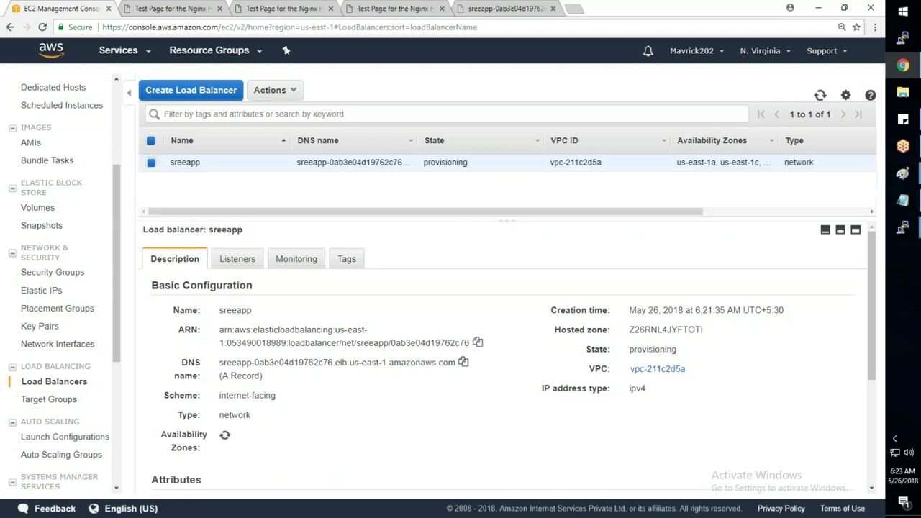
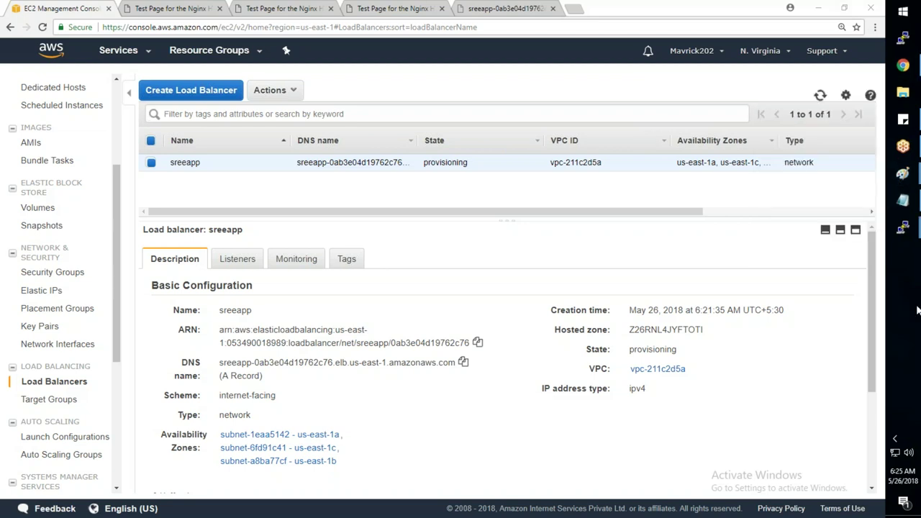
- Launch Paint by running mspaint from the Run dialog
key(super+r)
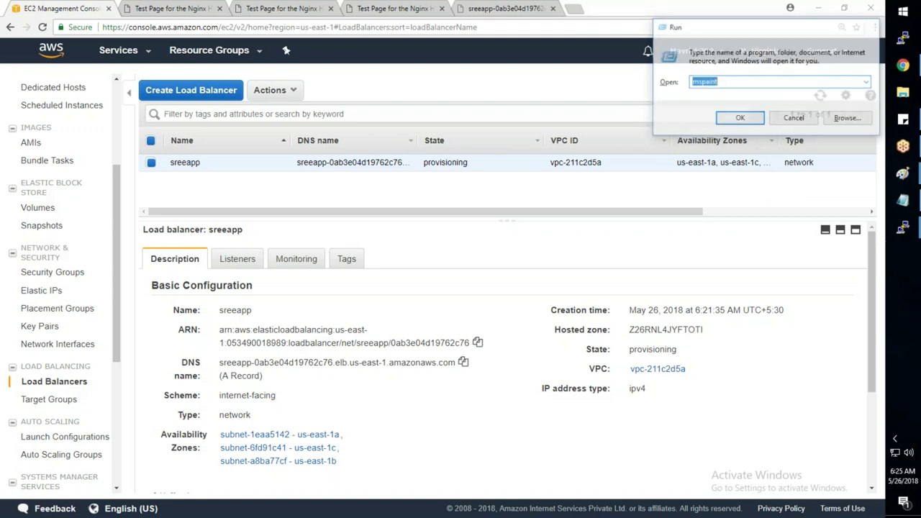
key(Return)
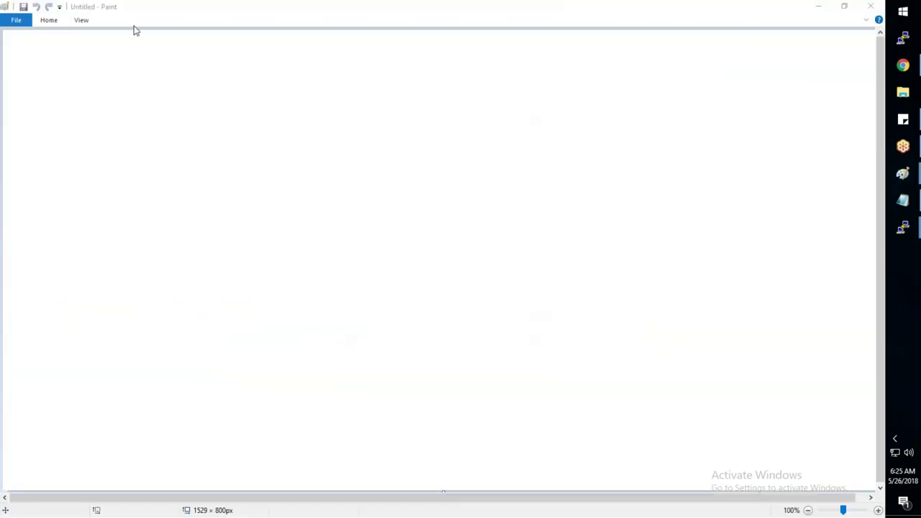
- Draw a rounded box on the left of the canvas and paste a copy to its right
click(49, 20)
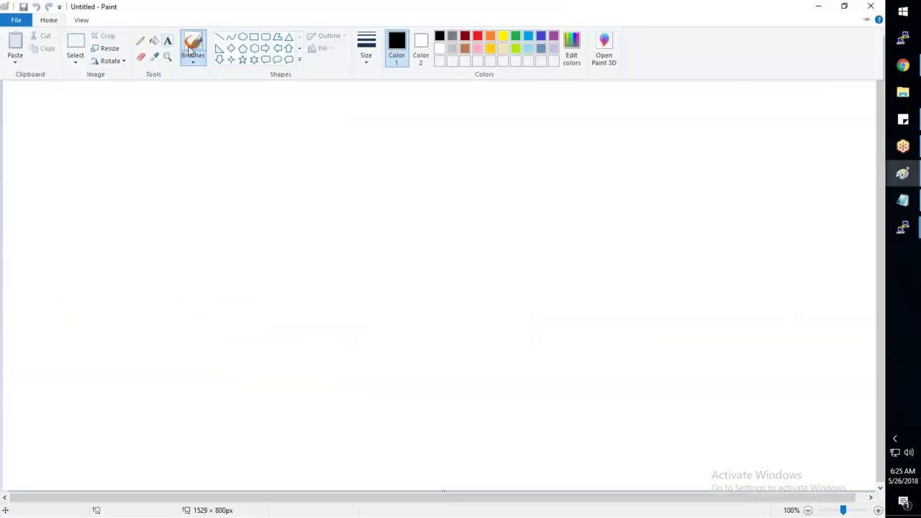
click(265, 36)
drag(87, 228, 304, 287)
click(52, 23)
click(75, 43)
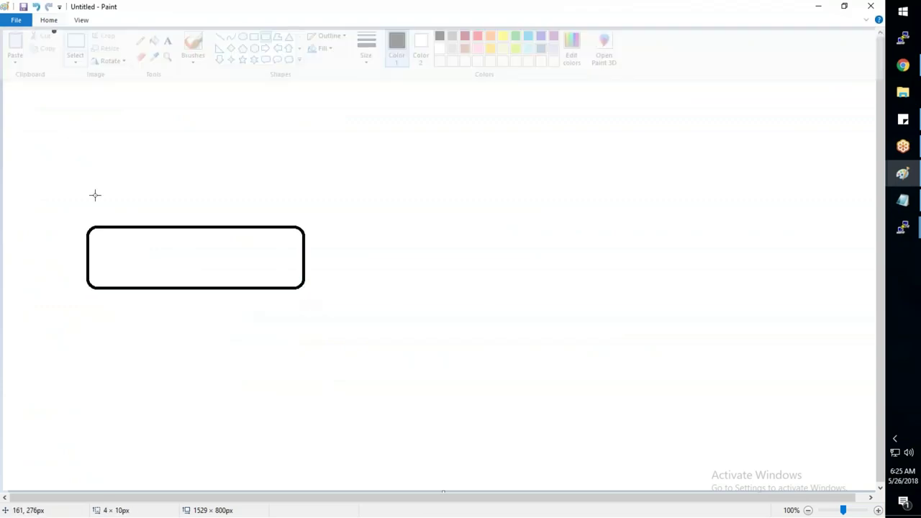
drag(84, 222, 308, 294)
key(ctrl+c)
key(ctrl+v)
drag(216, 101, 561, 271)
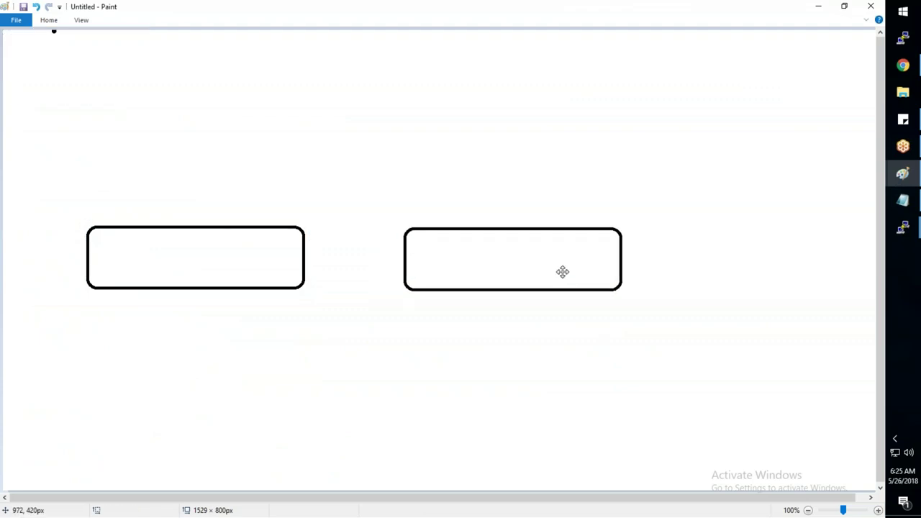
- Label both boxes 'Application Servers'
click(50, 21)
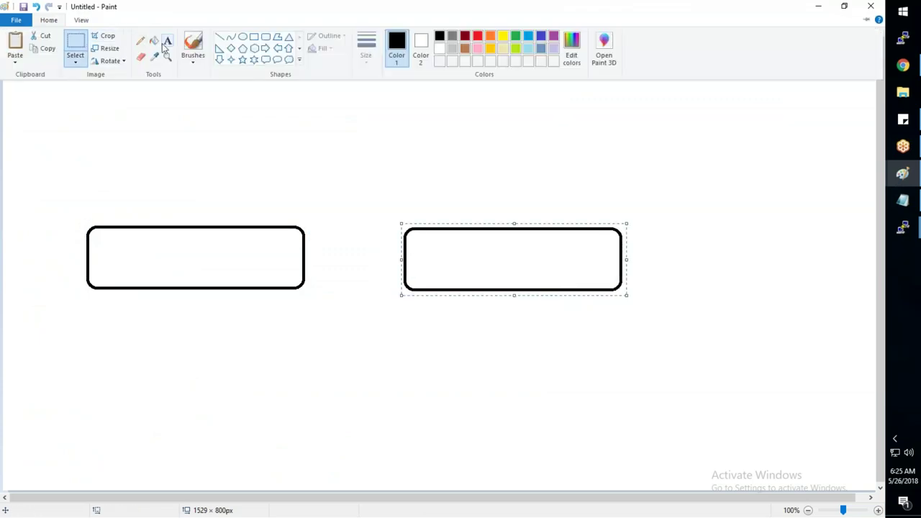
click(166, 45)
drag(125, 249, 215, 263)
text(Application Servers)
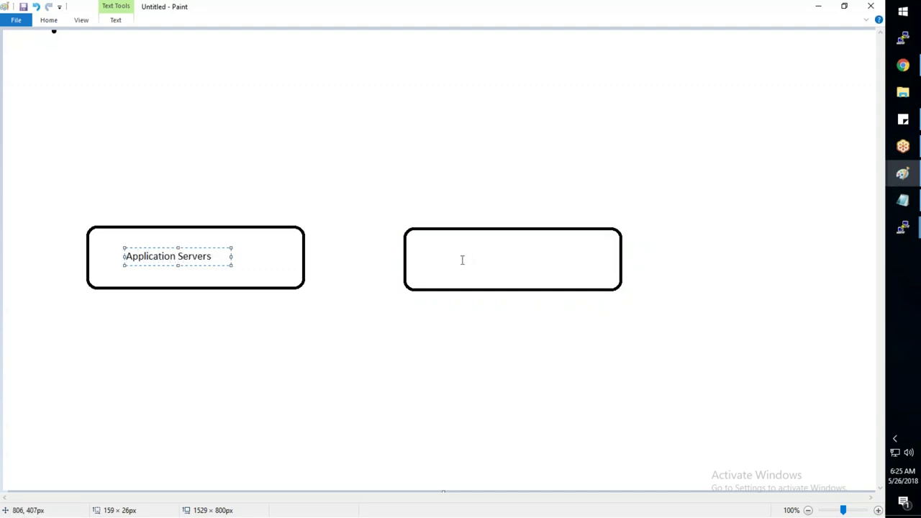
drag(452, 252, 559, 269)
text(AppliactionServers)
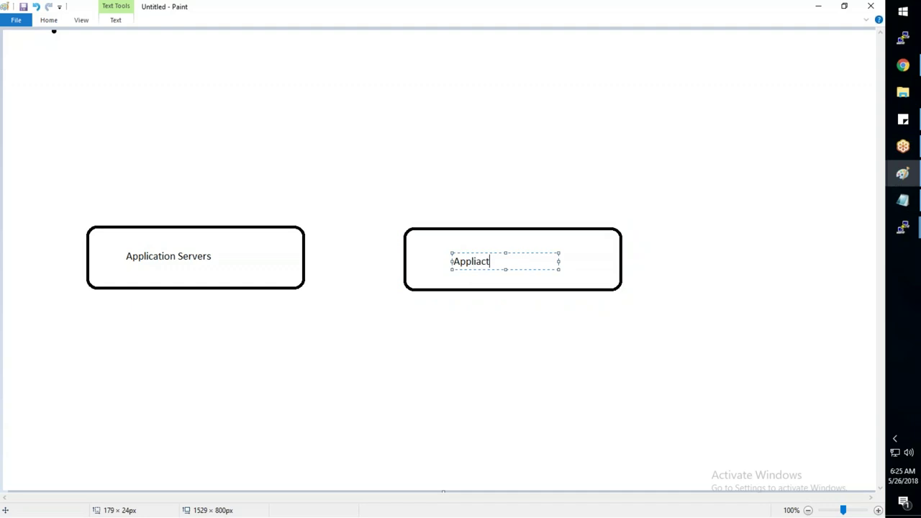
click(505, 261)
click(510, 355)
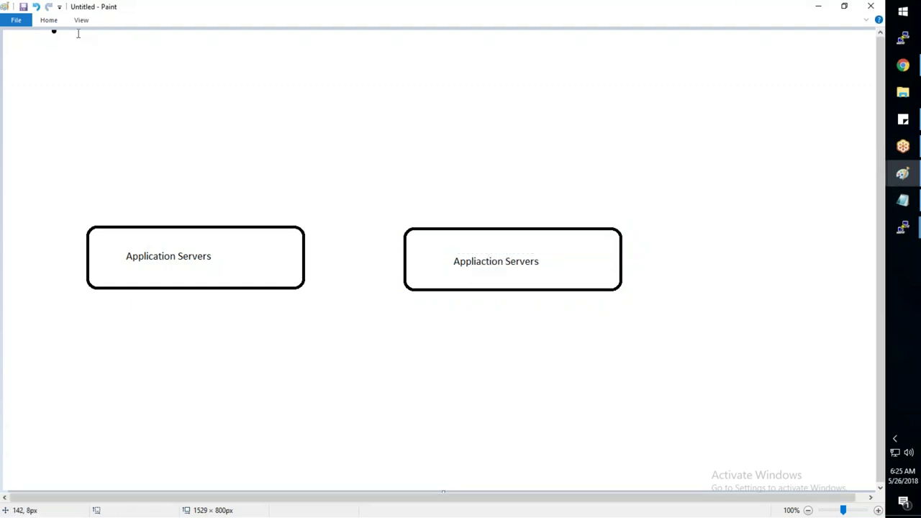
- Draw a third box at the bottom centre and connect both server boxes to it with lines
click(49, 20)
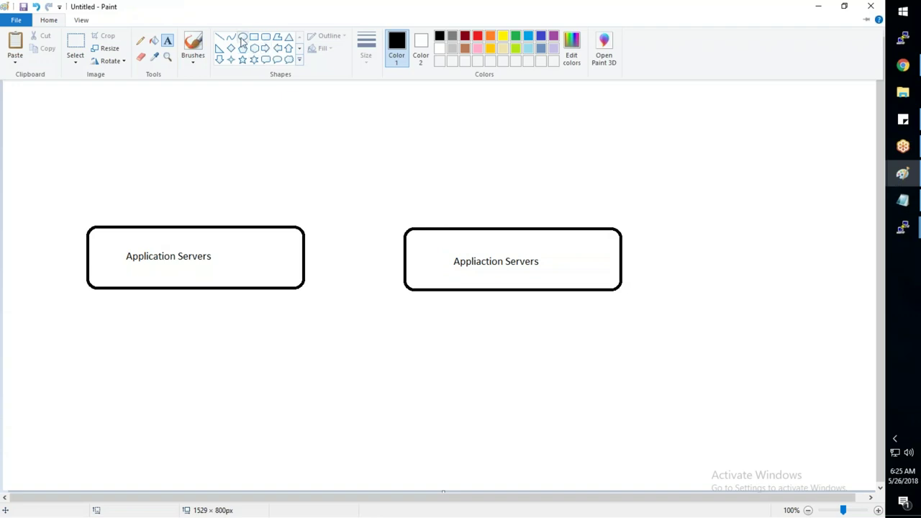
click(265, 42)
drag(272, 395, 426, 466)
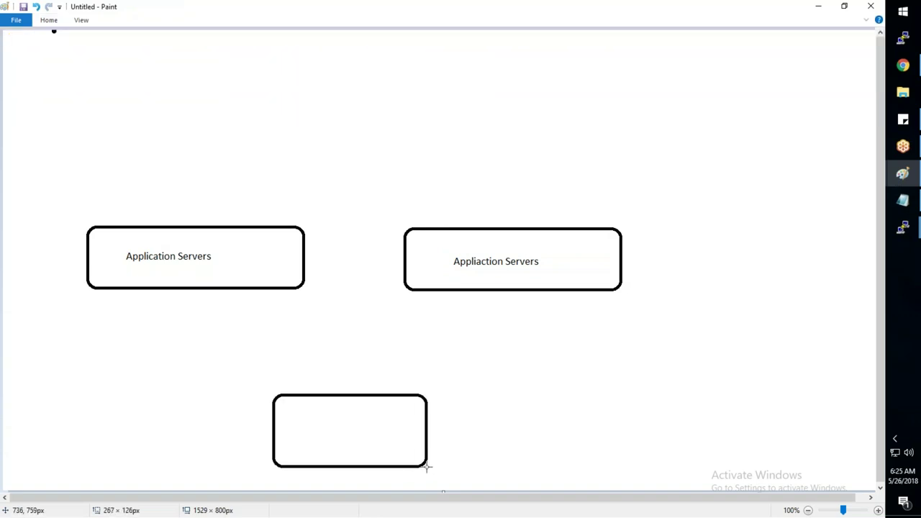
click(46, 21)
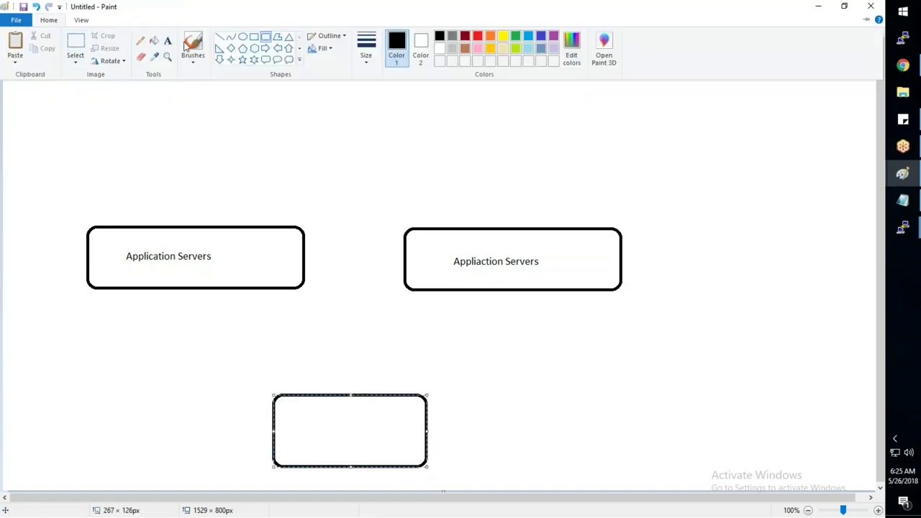
click(220, 41)
drag(224, 289, 335, 393)
mouse_move(510, 291)
mouse_down()
mouse_move(398, 362)
mouse_move(383, 394)
mouse_up()
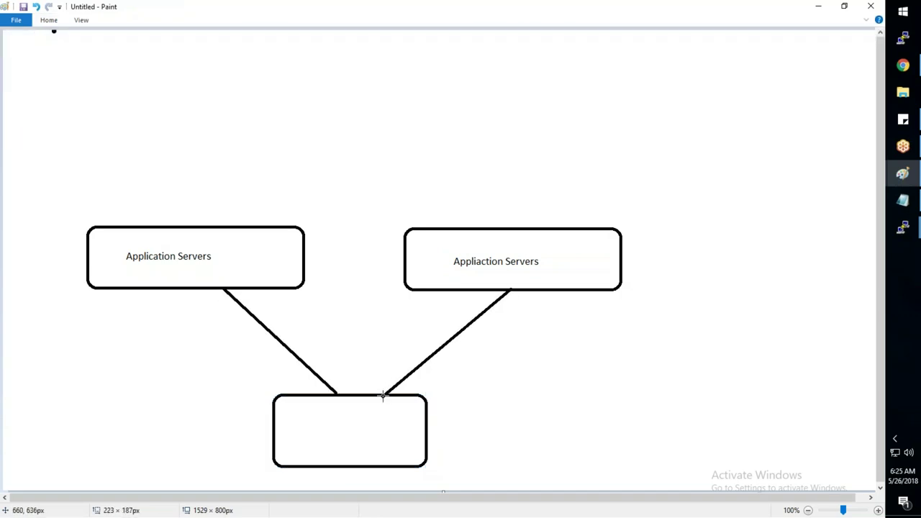
- Draw an ellipse above the server boxes and start a text label inside it
click(46, 21)
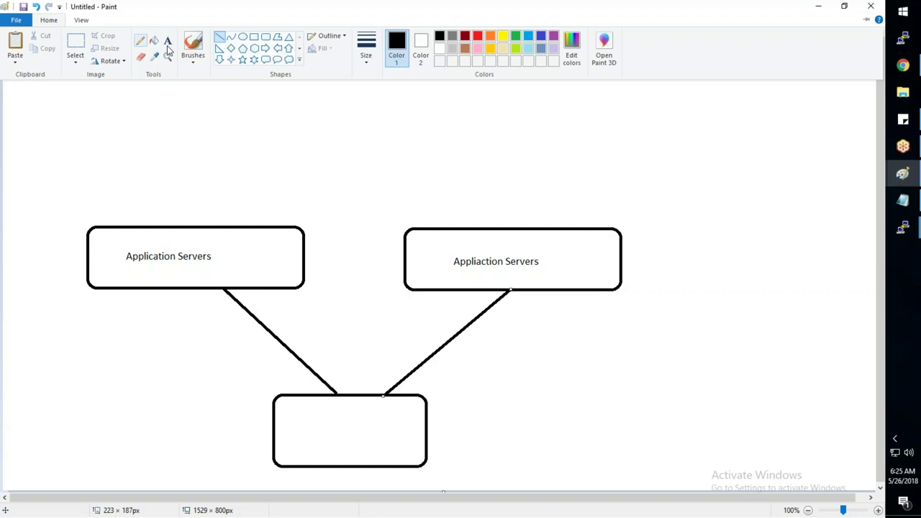
click(242, 37)
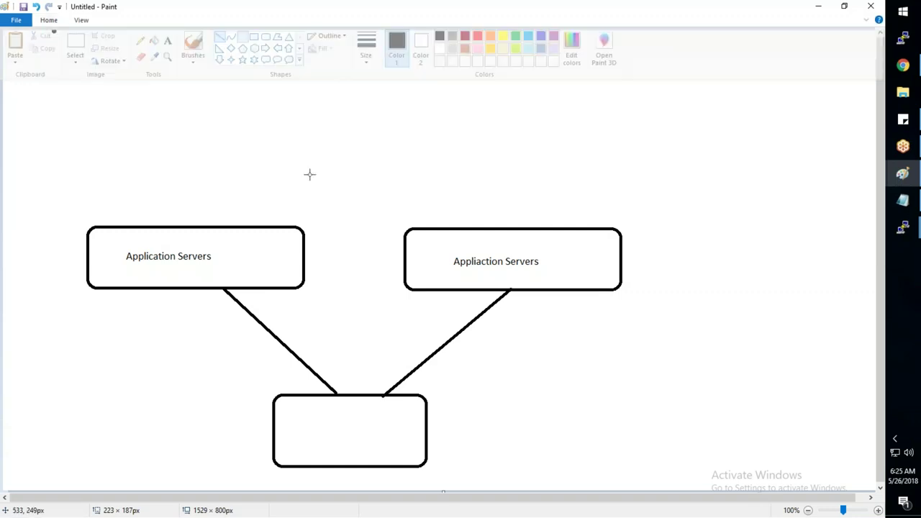
mouse_move(320, 145)
mouse_down()
mouse_move(339, 180)
mouse_move(391, 189)
mouse_up()
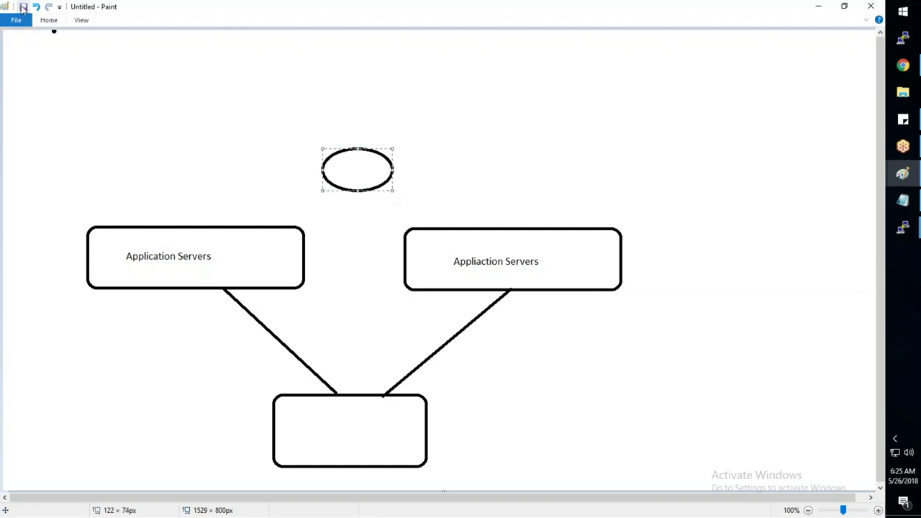
click(48, 20)
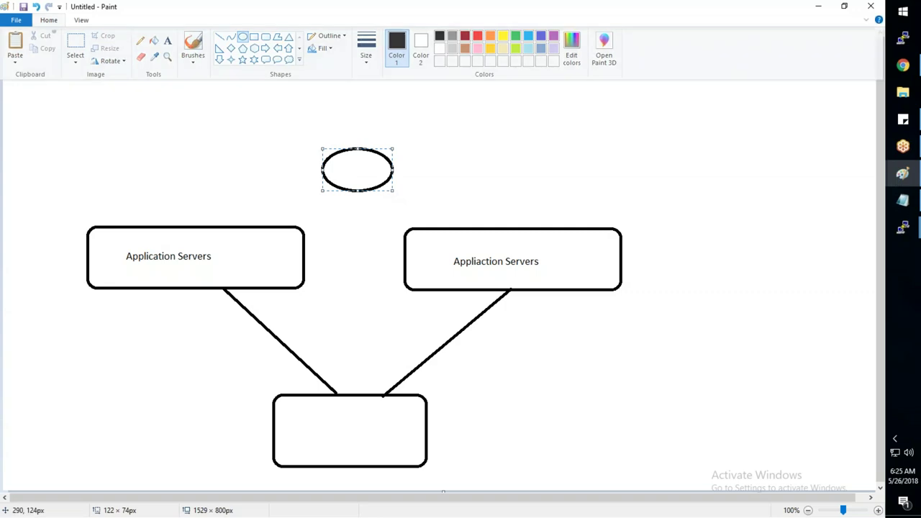
click(194, 91)
click(48, 20)
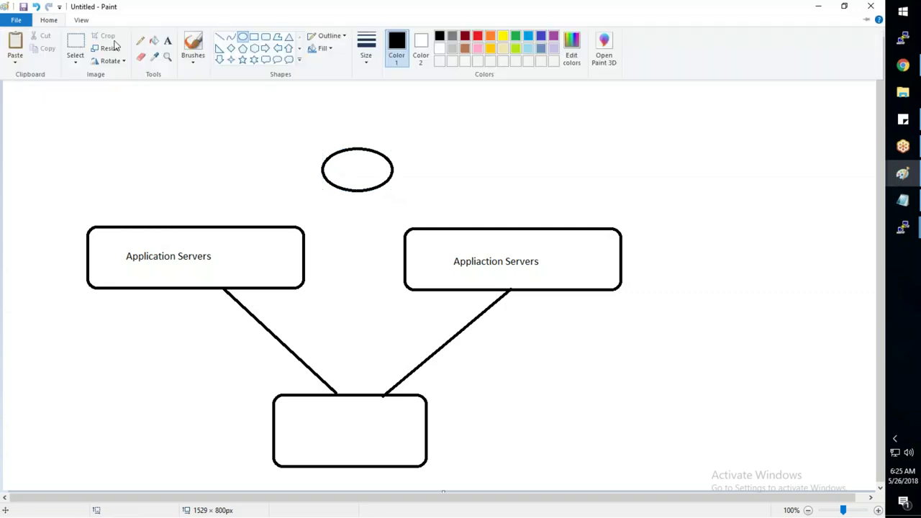
click(167, 45)
click(338, 162)
- Label the ellipse 'ELB' and draw a line linking the left server box to it
text(ELB)
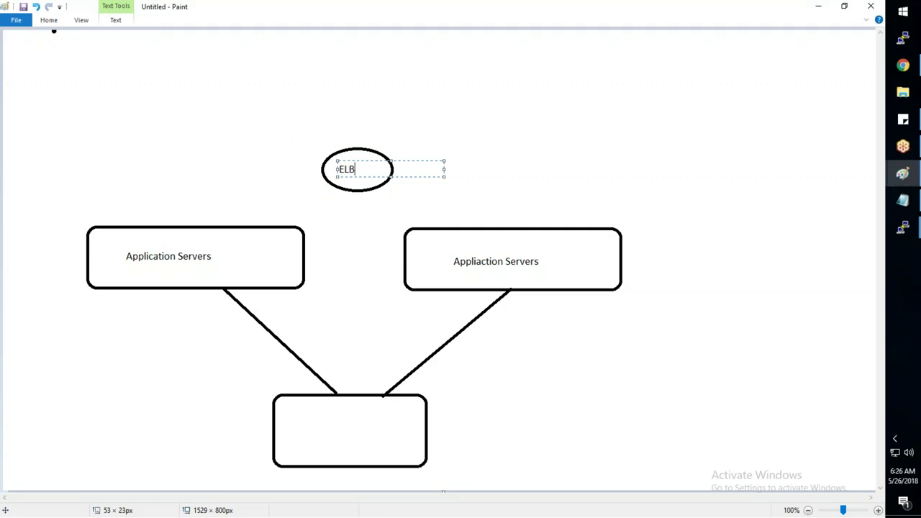
click(132, 158)
click(49, 20)
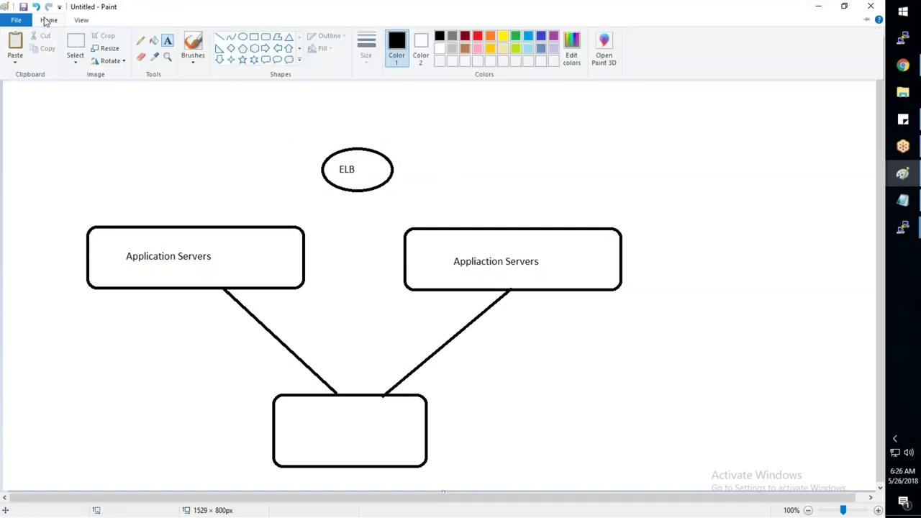
click(226, 160)
click(49, 20)
click(219, 36)
mouse_move(201, 225)
mouse_down()
mouse_move(338, 189)
mouse_move(425, 191)
mouse_move(460, 225)
mouse_up()
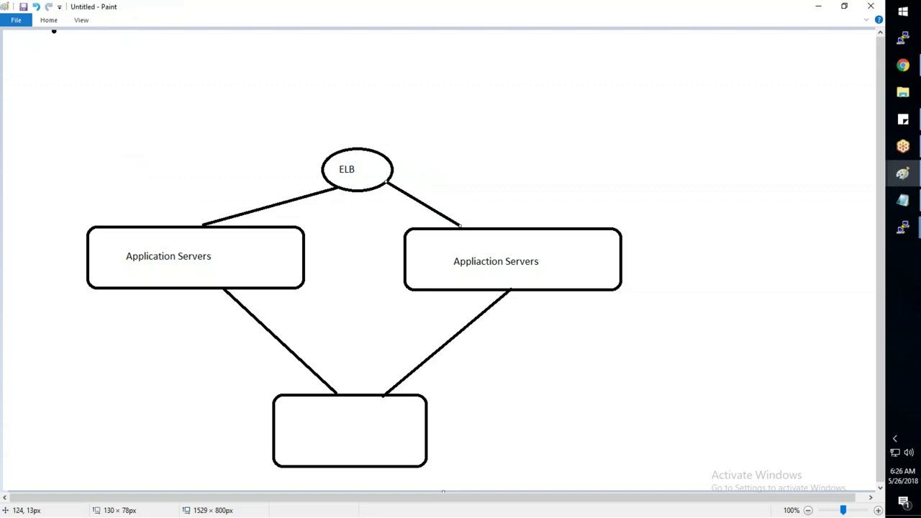
- Draw a rounded box above-left of ELB and paste a copy to its right
click(49, 21)
click(266, 36)
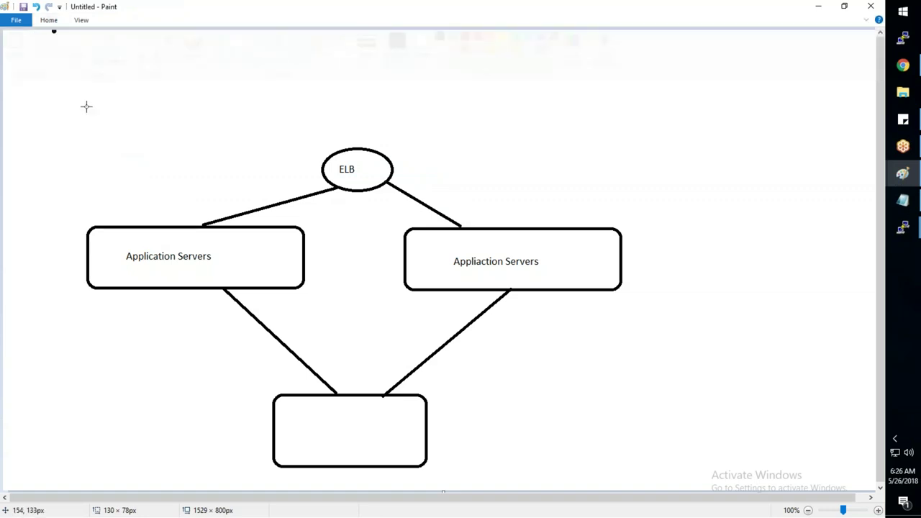
drag(139, 82, 271, 128)
click(49, 21)
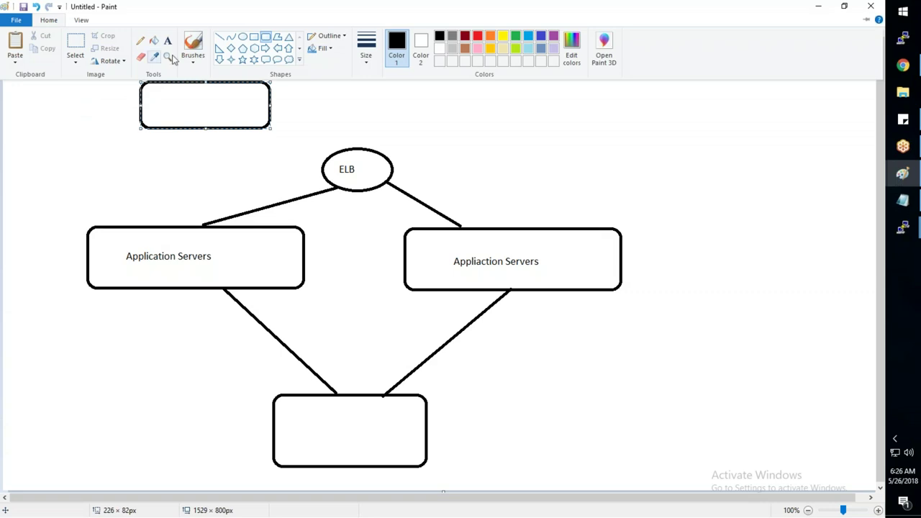
click(75, 42)
drag(138, 79, 273, 134)
key(ctrl+c)
key(ctrl+v)
drag(90, 53, 524, 97)
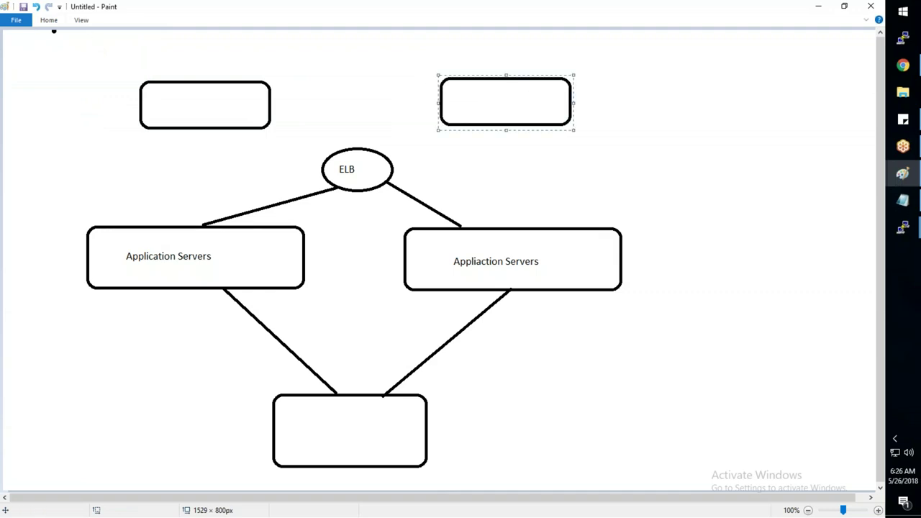
- Connect both top boxes to ELB with straight lines
click(49, 20)
click(220, 36)
drag(222, 128, 325, 157)
drag(480, 125, 391, 157)
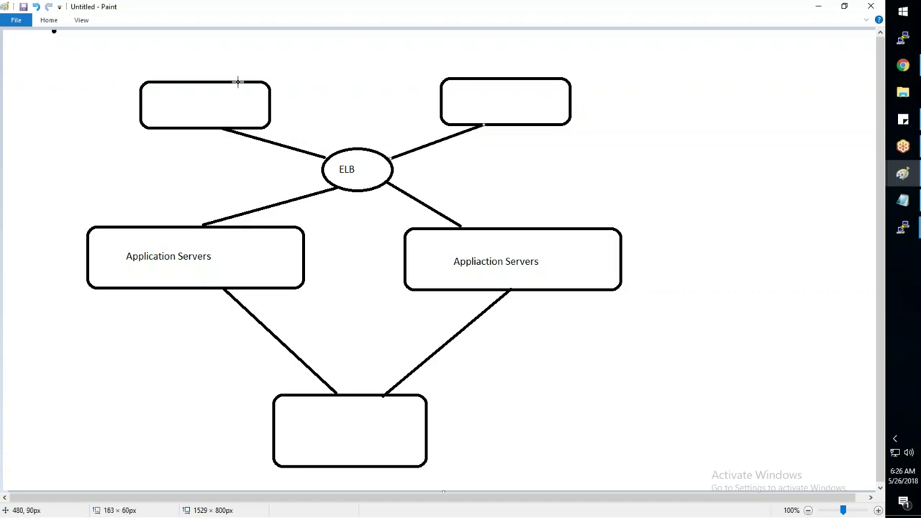
- Draw a small circle at the top centre and link the top boxes to it with a line
click(49, 20)
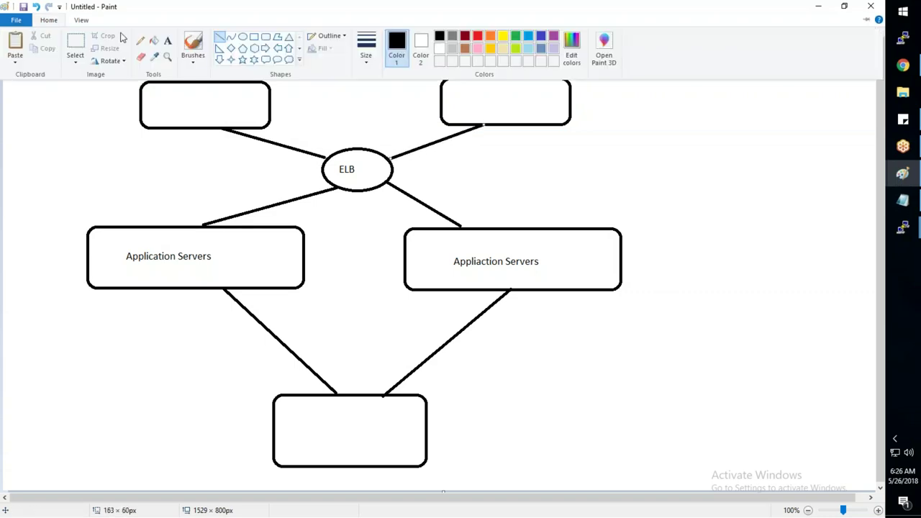
click(242, 37)
drag(333, 40, 373, 69)
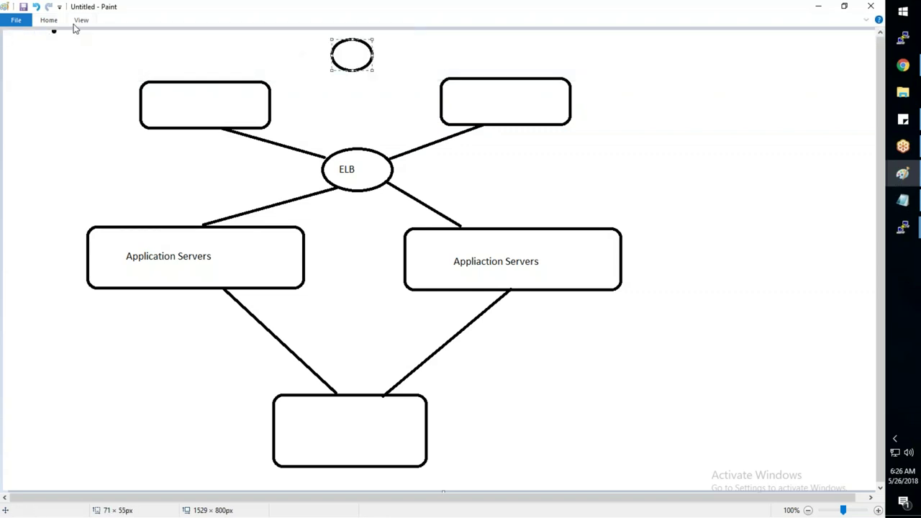
click(56, 24)
click(219, 37)
mouse_move(217, 84)
mouse_down()
mouse_move(331, 58)
mouse_move(446, 78)
mouse_up()
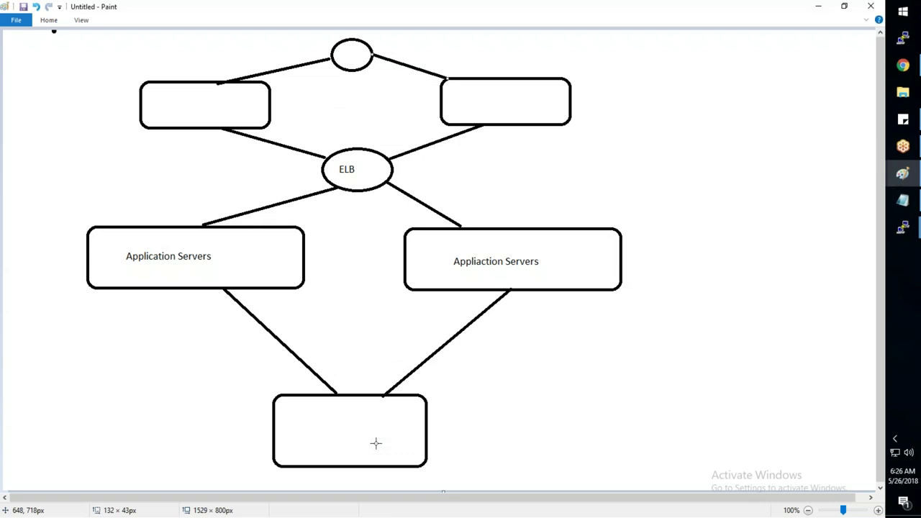
click(899, 66)
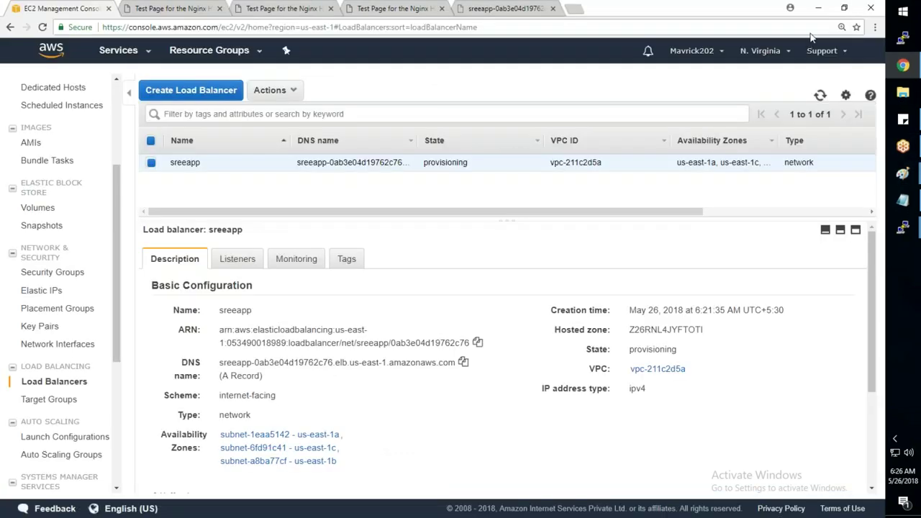
- Refresh the Load Balancers list until sreeapp is active, then reload its address page showing WEBSERVER-2
click(820, 95)
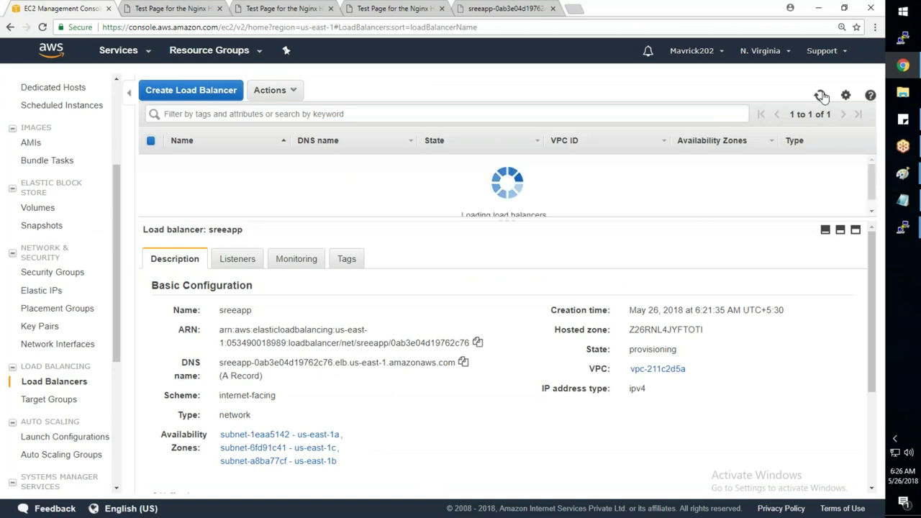
click(820, 94)
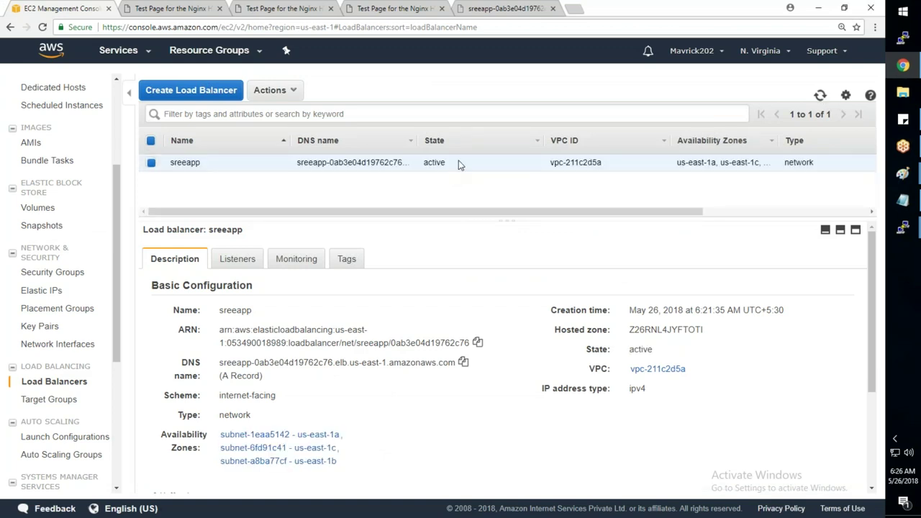
click(519, 15)
click(43, 29)
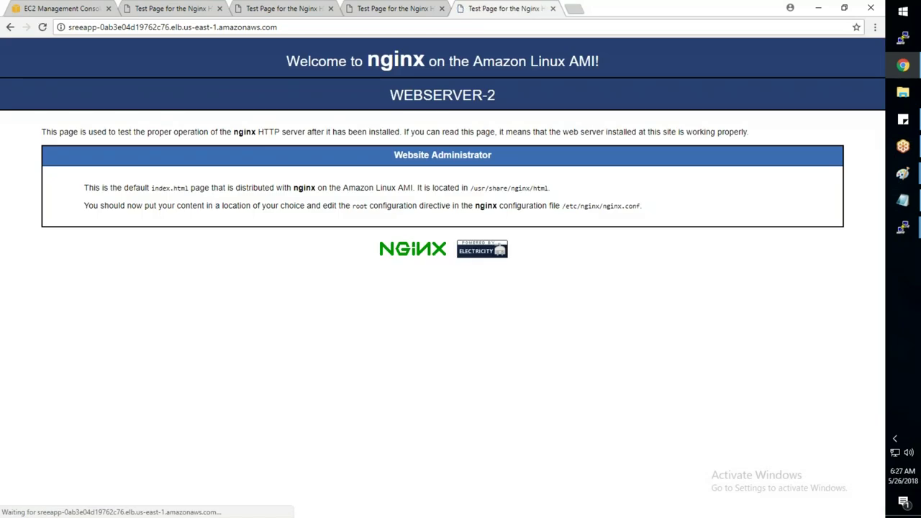
- Highlight the WEBSERVER-2 heading and the load balancer address, then return to the EC2 console
drag(403, 95, 524, 105)
click(318, 28)
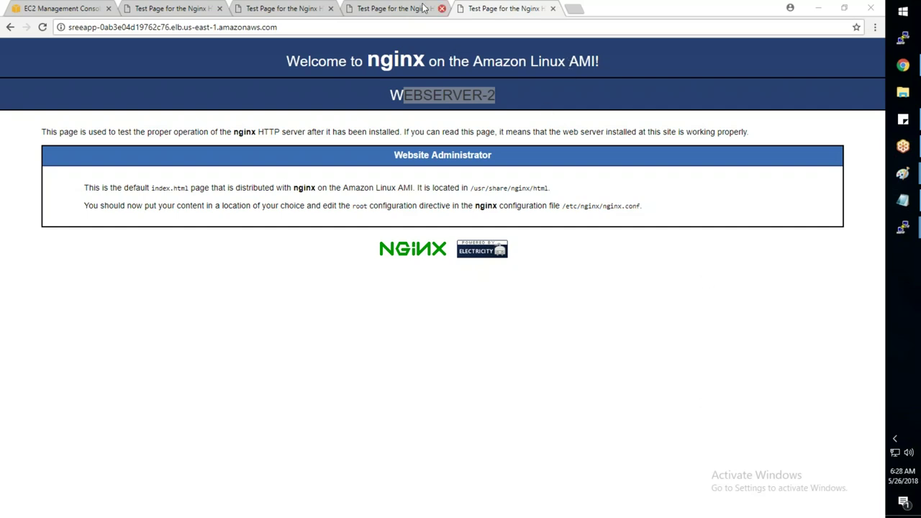
click(63, 10)
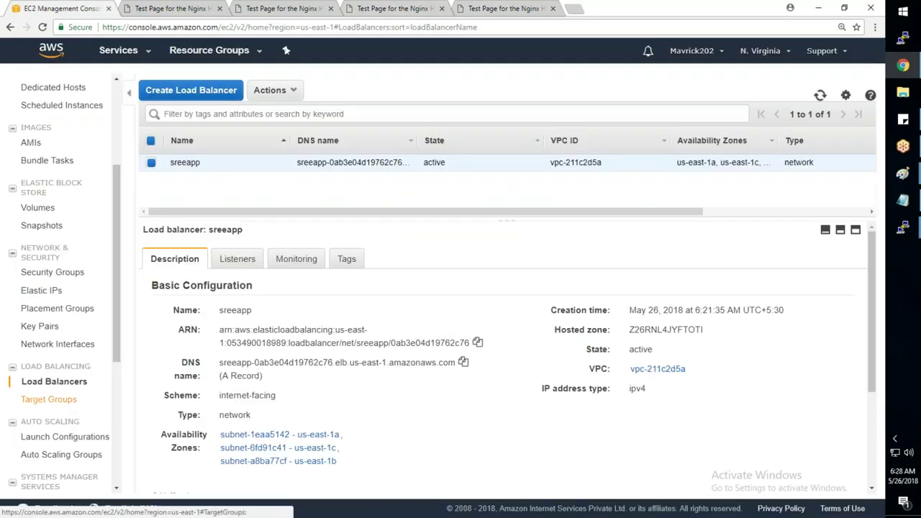
- Edit SreeWebApp's targets to add WebServer-3 on port 80 and save
click(48, 399)
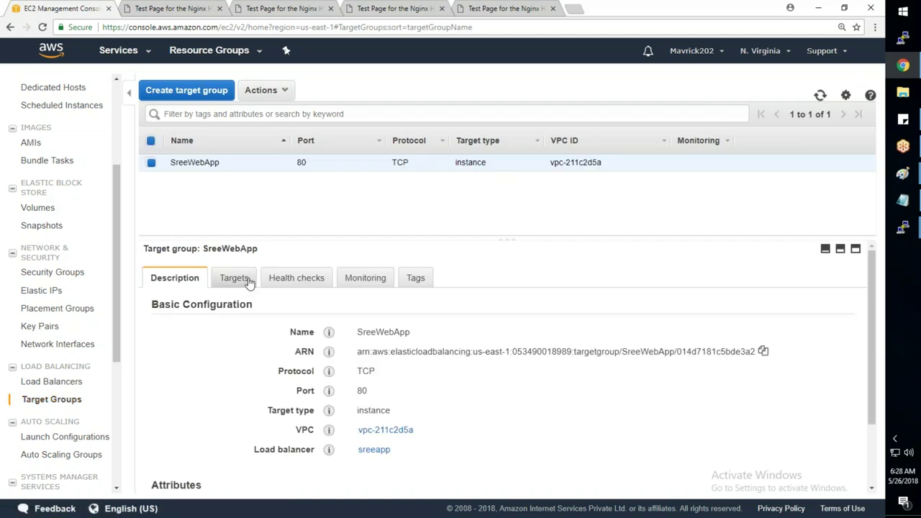
click(249, 280)
scroll(266, 369, down, 1)
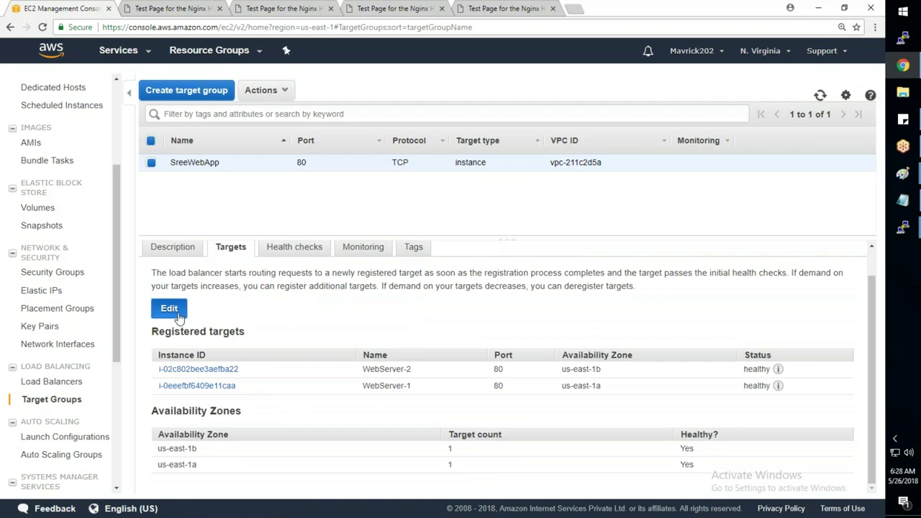
click(177, 314)
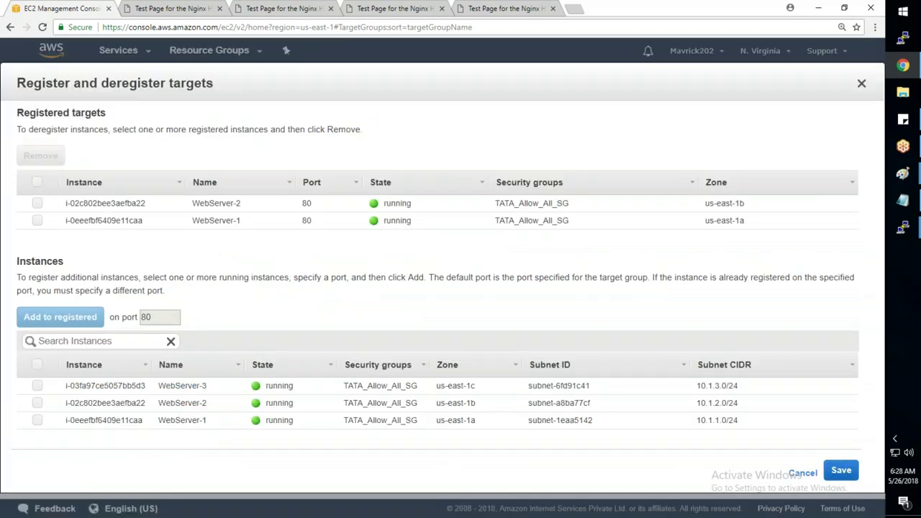
click(37, 386)
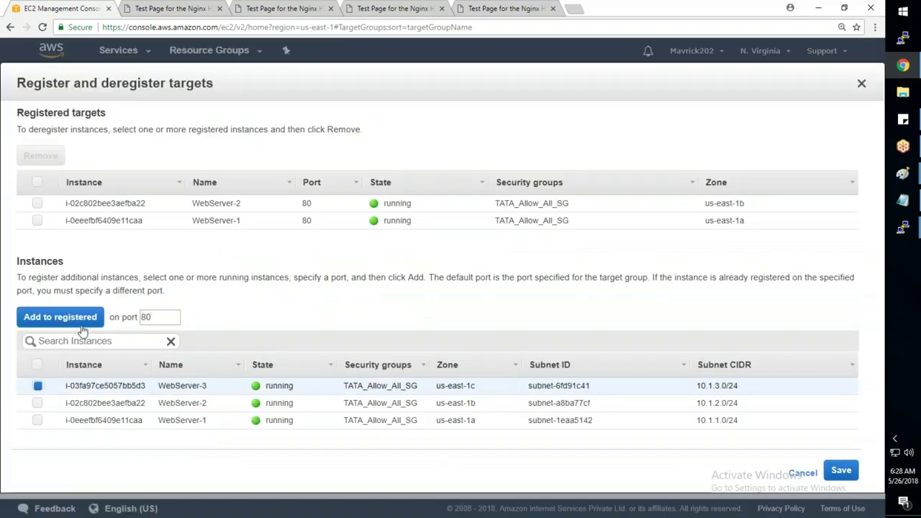
click(86, 319)
click(837, 487)
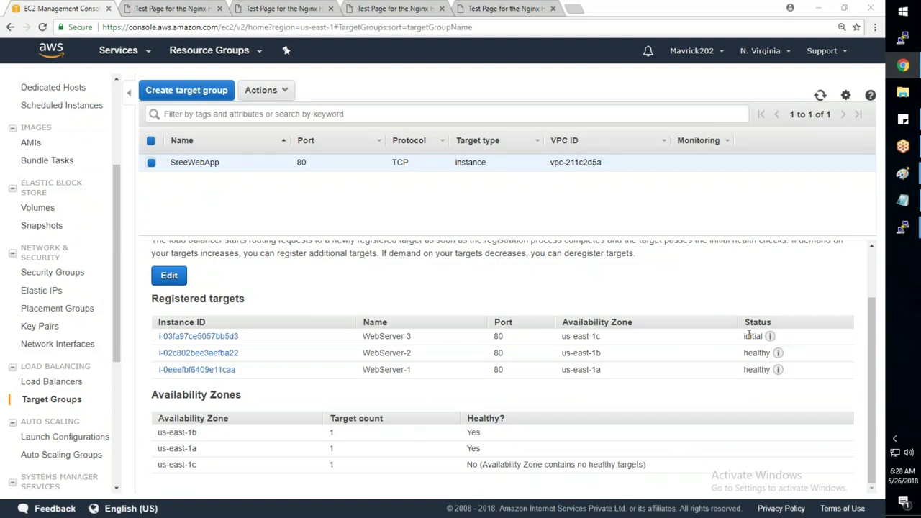
- Refresh the target groups and close the register/deregister targets window
click(820, 96)
click(52, 381)
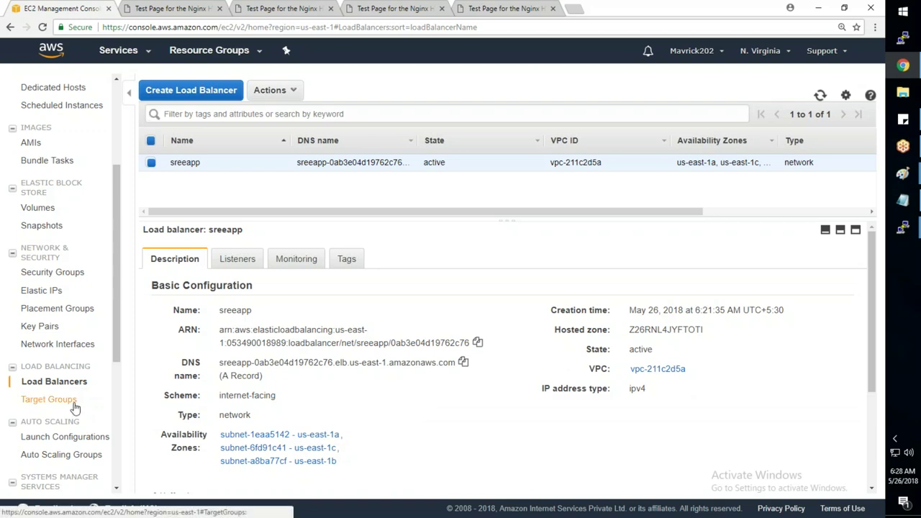
click(48, 399)
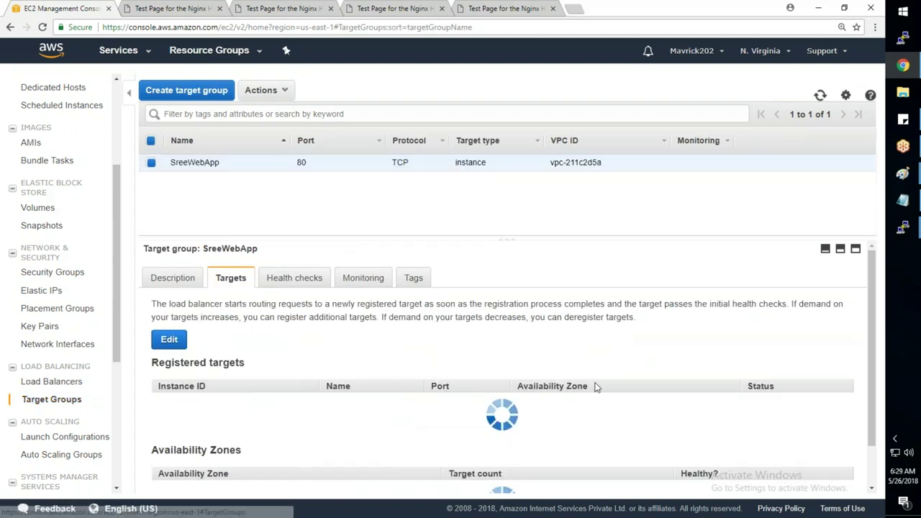
scroll(431, 338, down, 1)
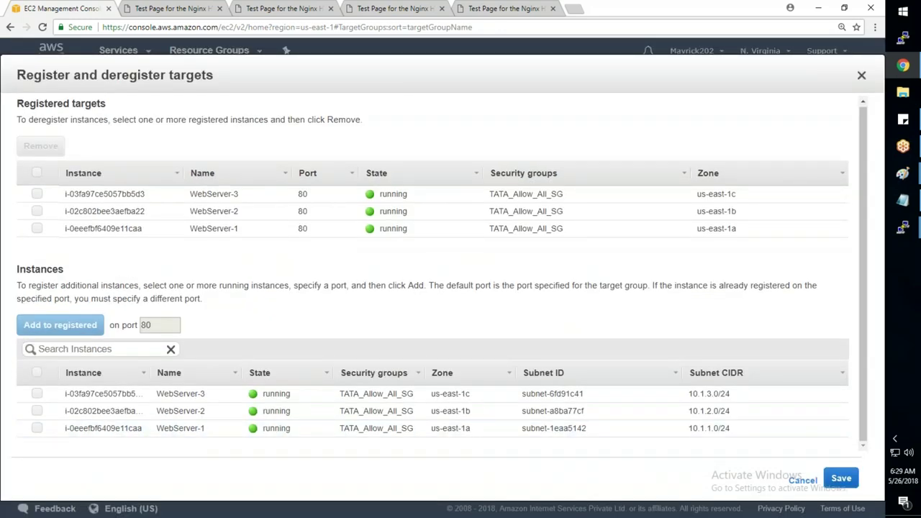
click(802, 480)
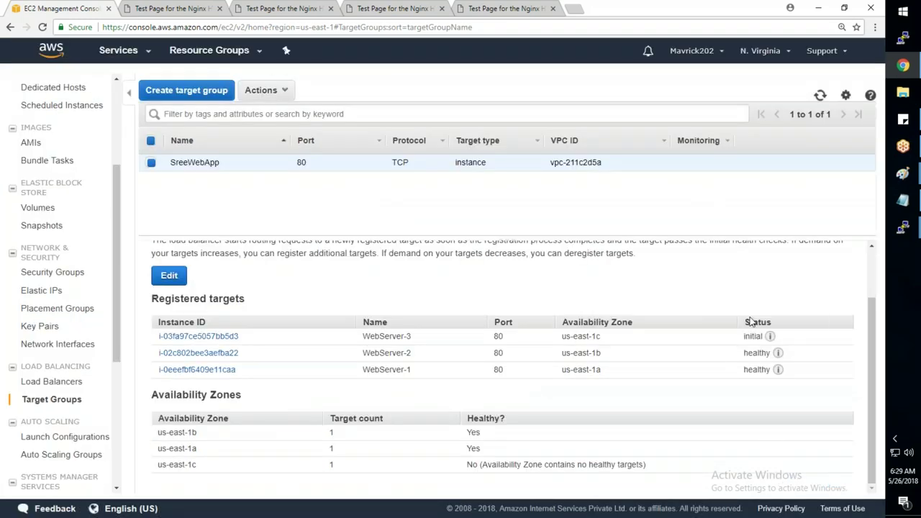
- Refresh SreeWebApp target health repeatedly, noting WebServer-3 still initial, then go to Load Balancers
click(821, 97)
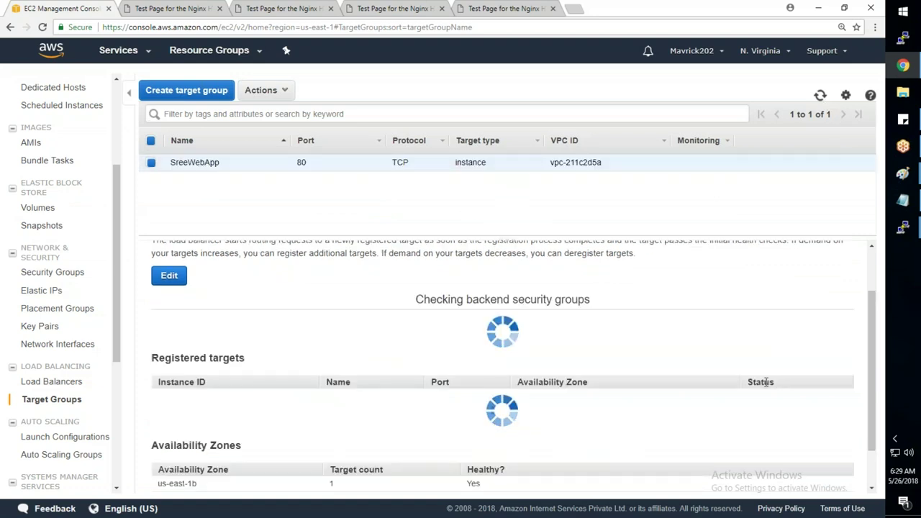
drag(761, 336, 743, 336)
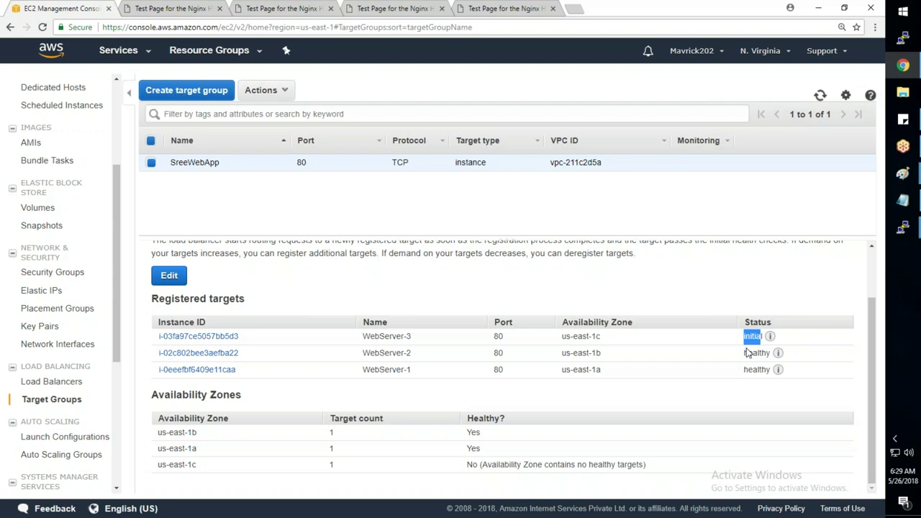
click(820, 96)
click(821, 94)
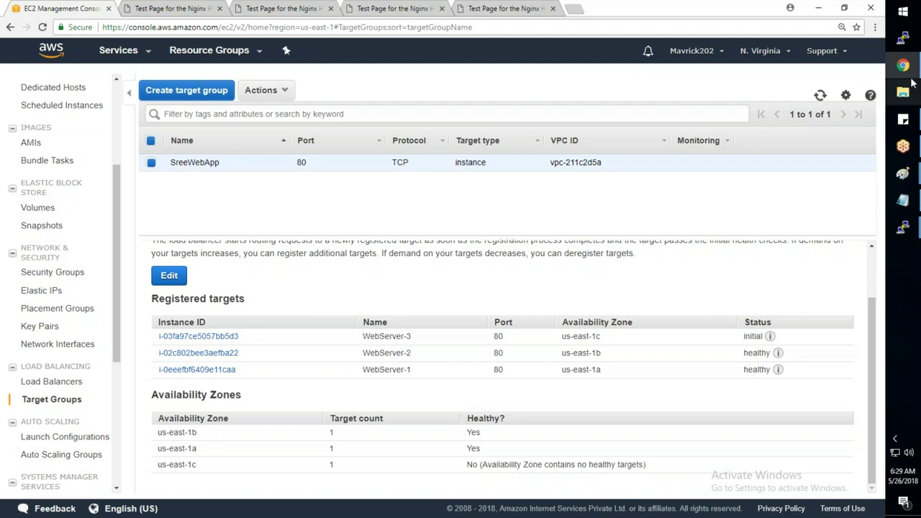
click(825, 95)
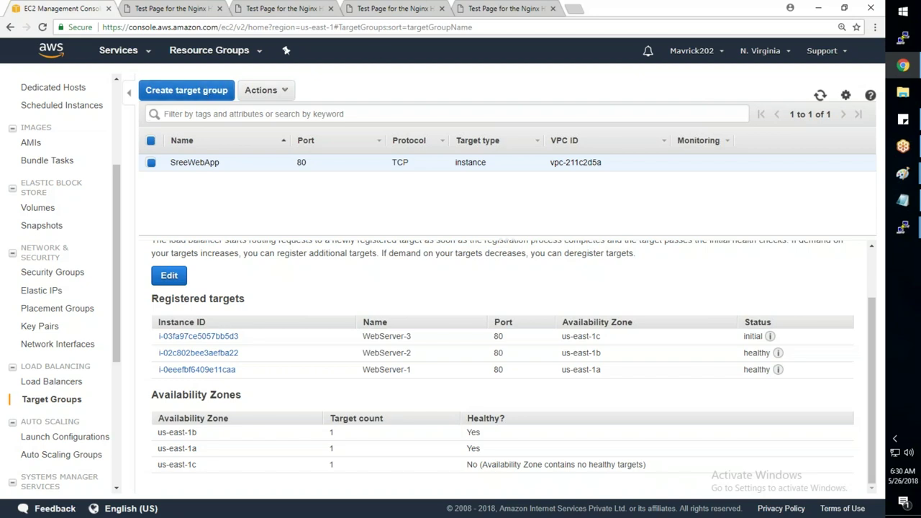
click(51, 381)
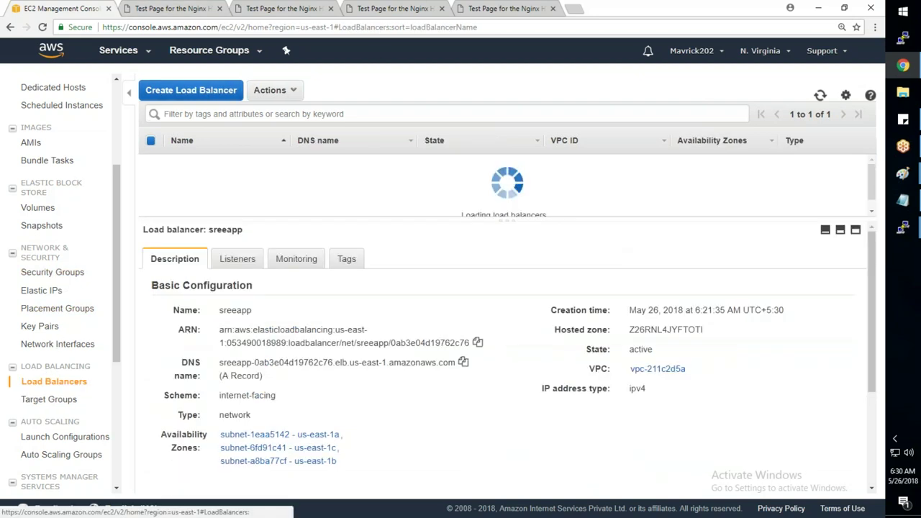
click(189, 92)
drag(316, 278, 451, 305)
drag(371, 318, 437, 331)
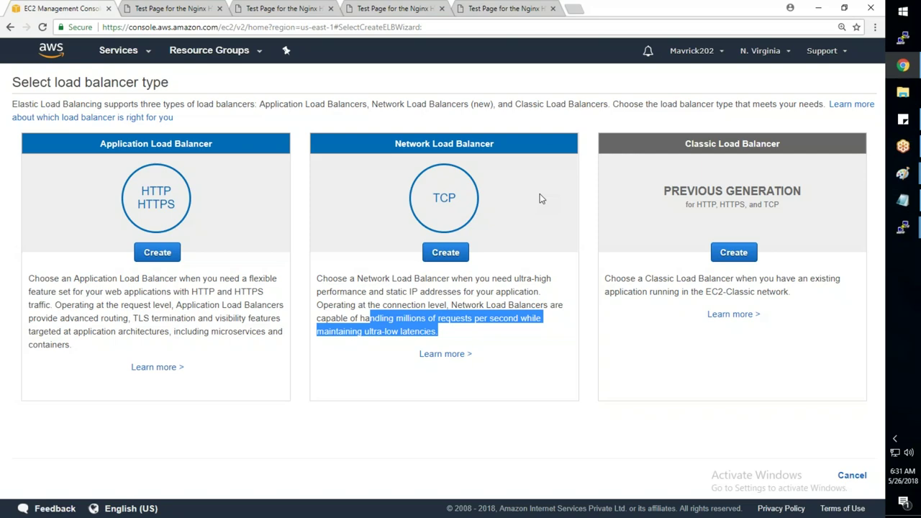
click(504, 9)
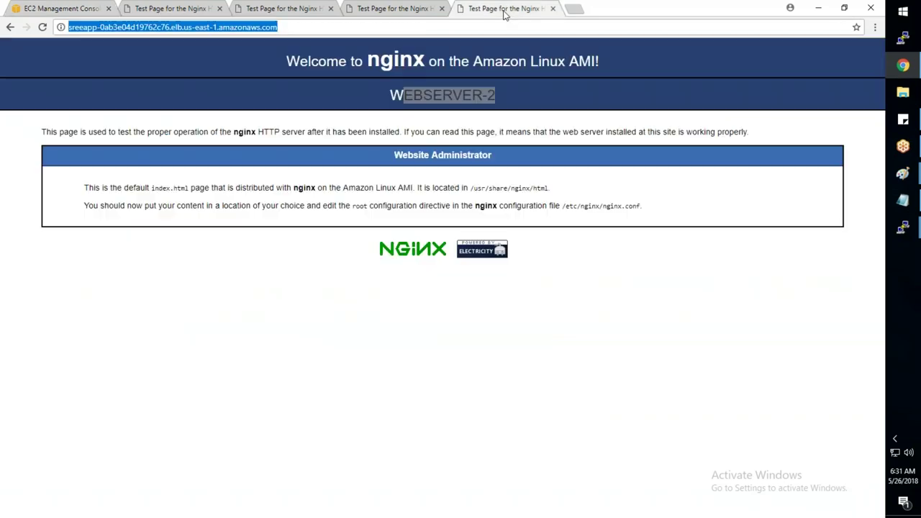
click(46, 8)
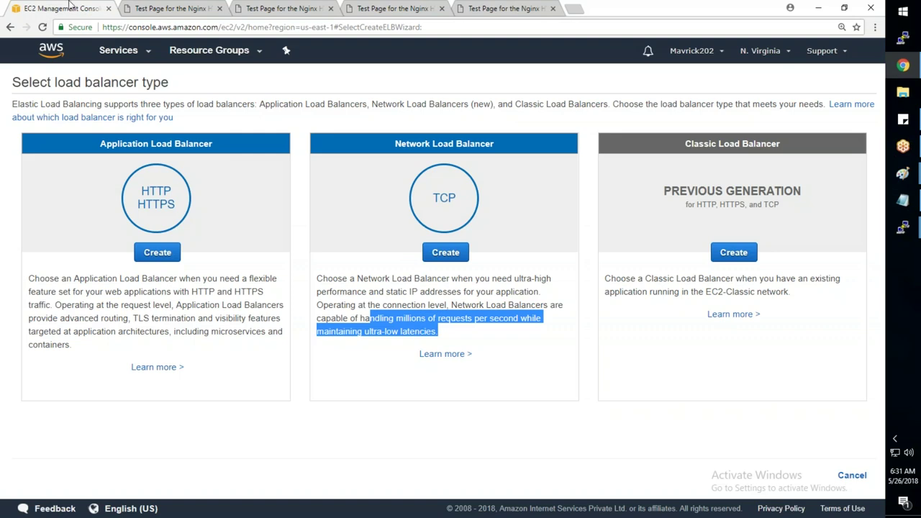
click(868, 478)
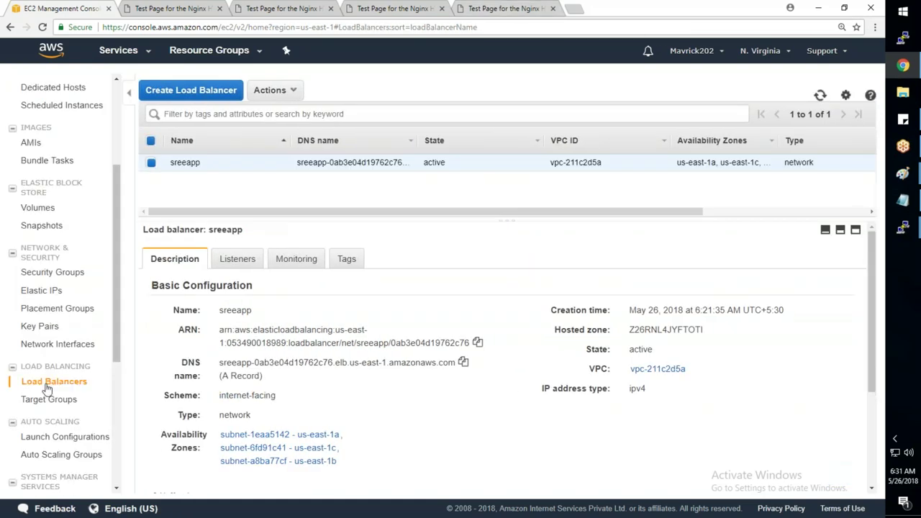
- Refresh SreeWebApp's target health several times, then view its Health checks tab (TCP, interval 30)
click(48, 400)
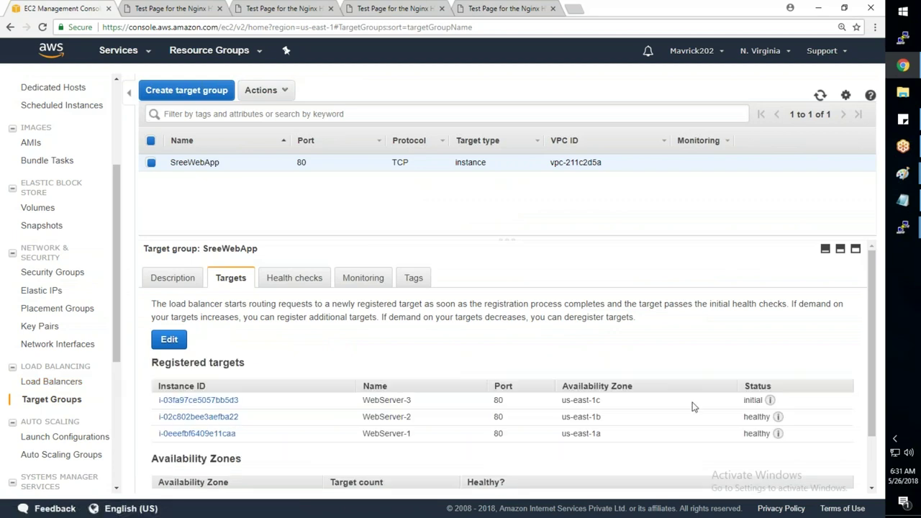
click(820, 96)
click(820, 97)
click(820, 96)
click(819, 97)
click(820, 95)
click(295, 280)
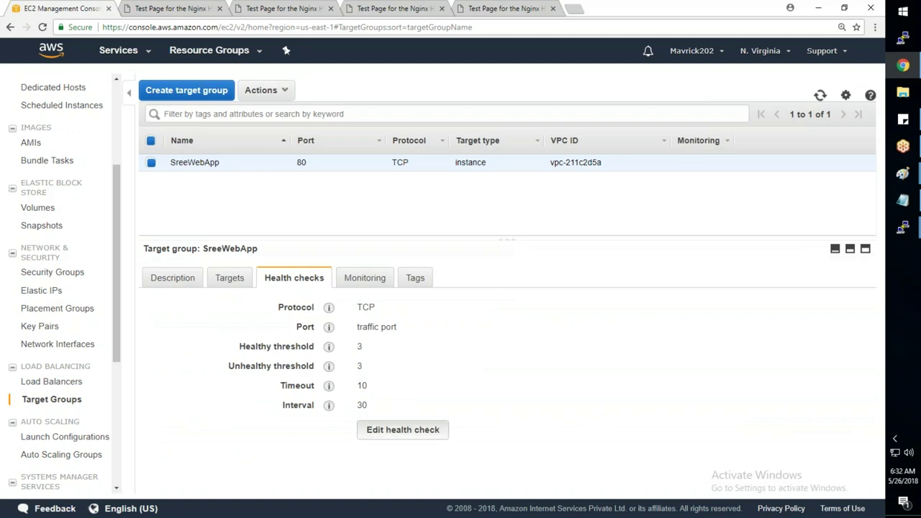
click(402, 430)
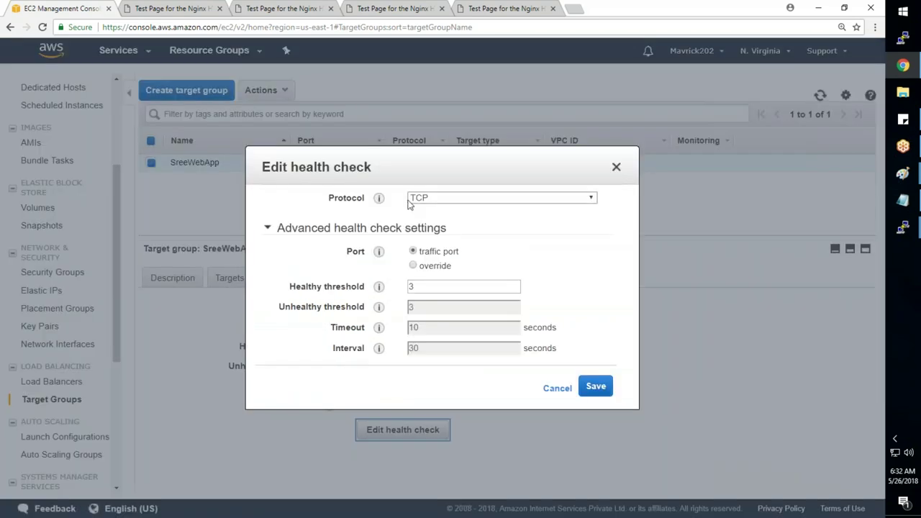
double_click(425, 287)
drag(424, 330, 404, 330)
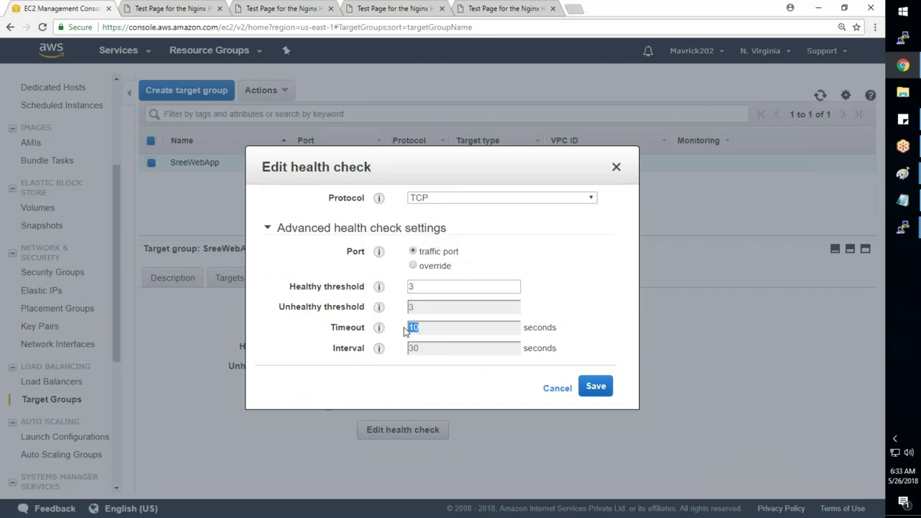
click(425, 287)
click(424, 317)
drag(422, 349, 410, 351)
drag(419, 311, 383, 299)
click(559, 394)
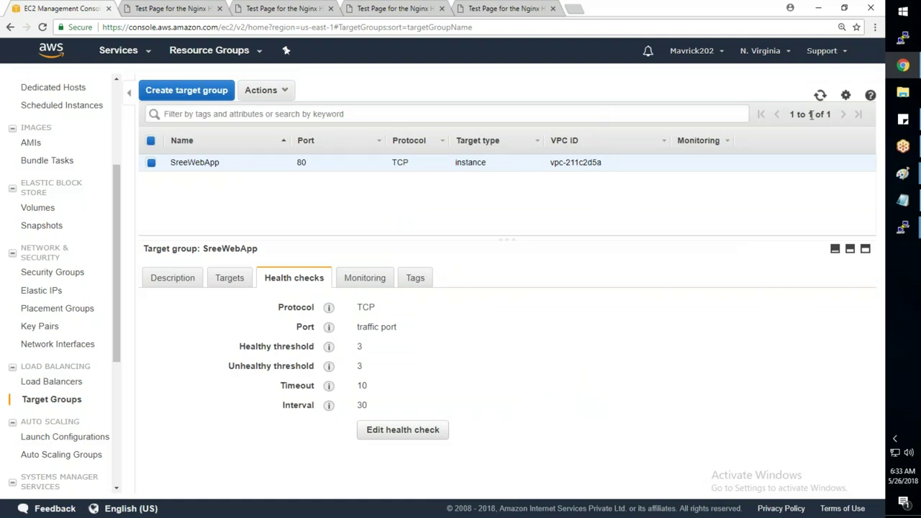
- Reload the load balancer list and show SreeWebApp's registered targets, all three healthy
click(54, 381)
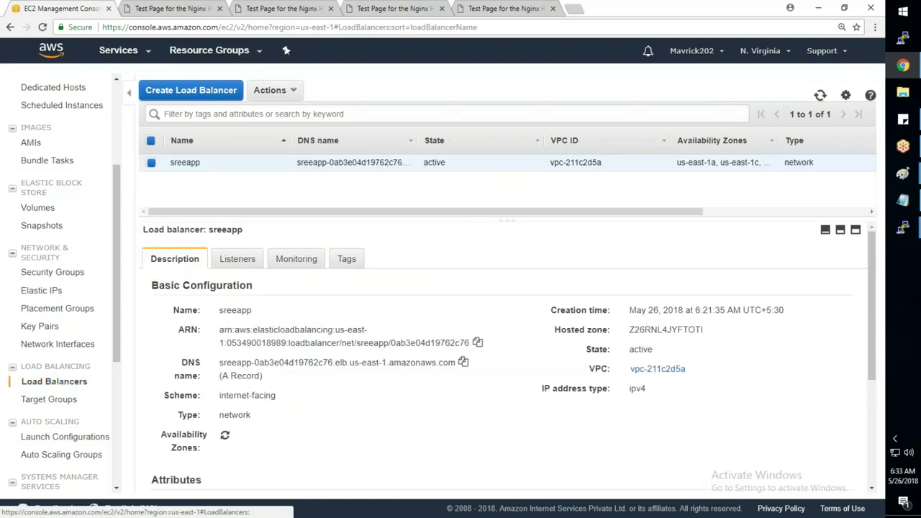
click(820, 95)
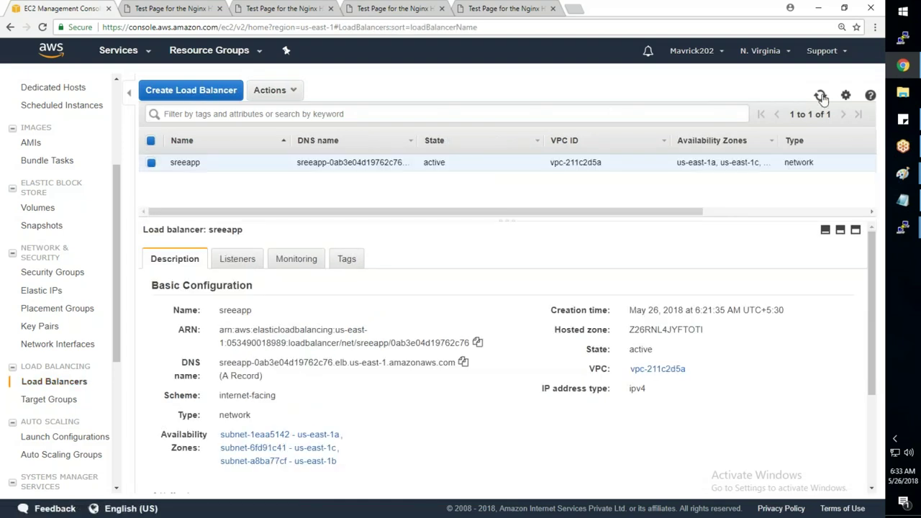
click(50, 398)
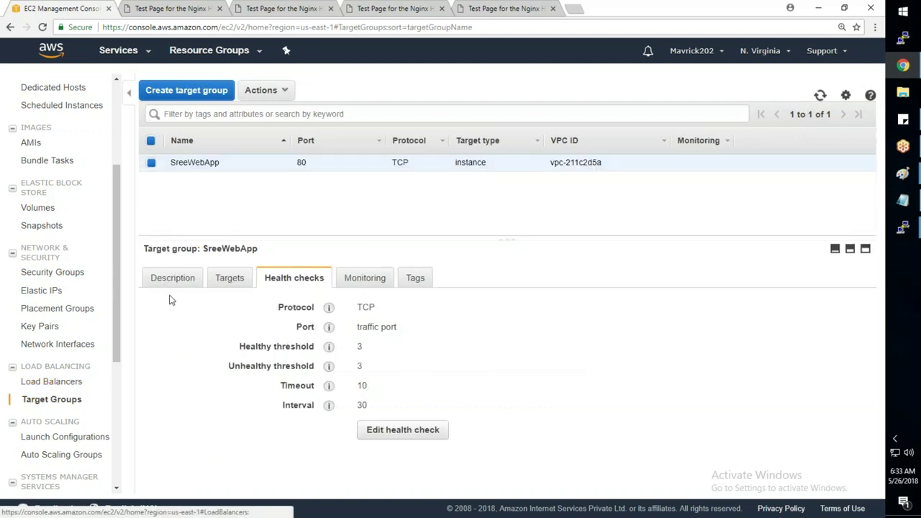
click(229, 278)
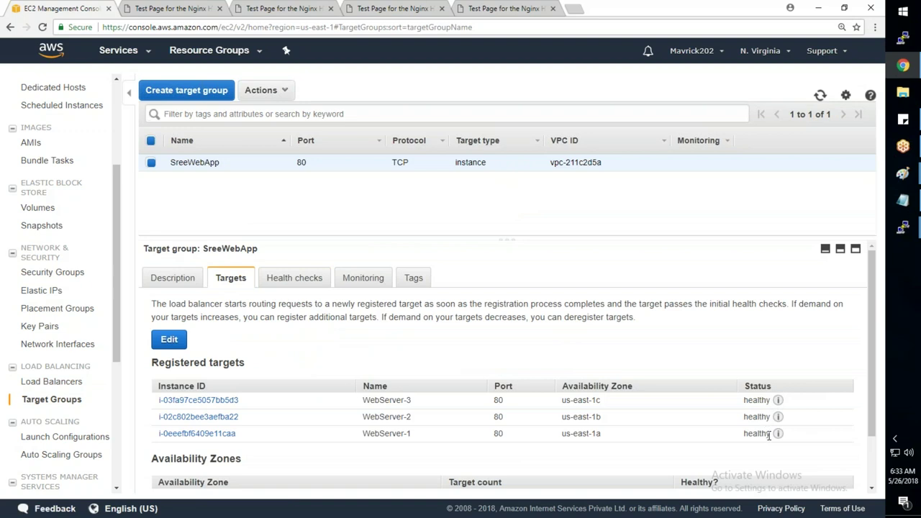
- Load the load balancer address in an incognito window, confirming the WEBSERVER-3 page
click(504, 8)
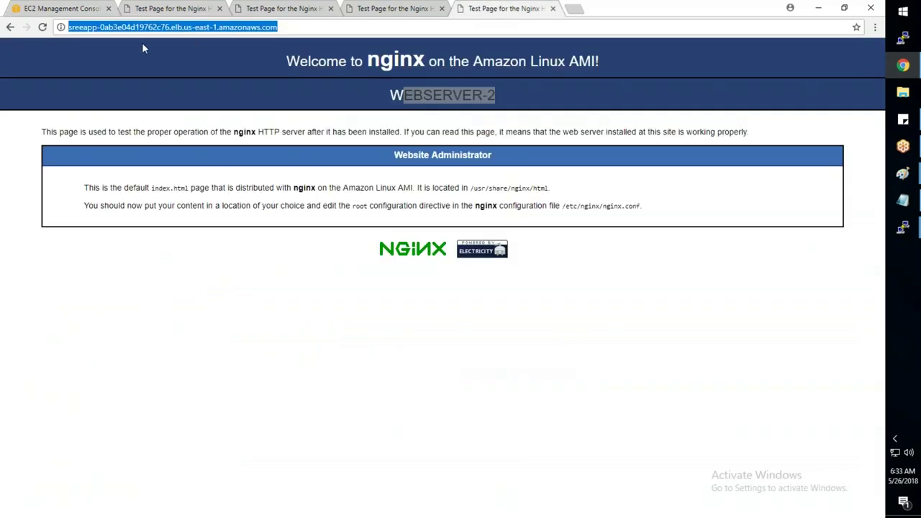
right_click(903, 66)
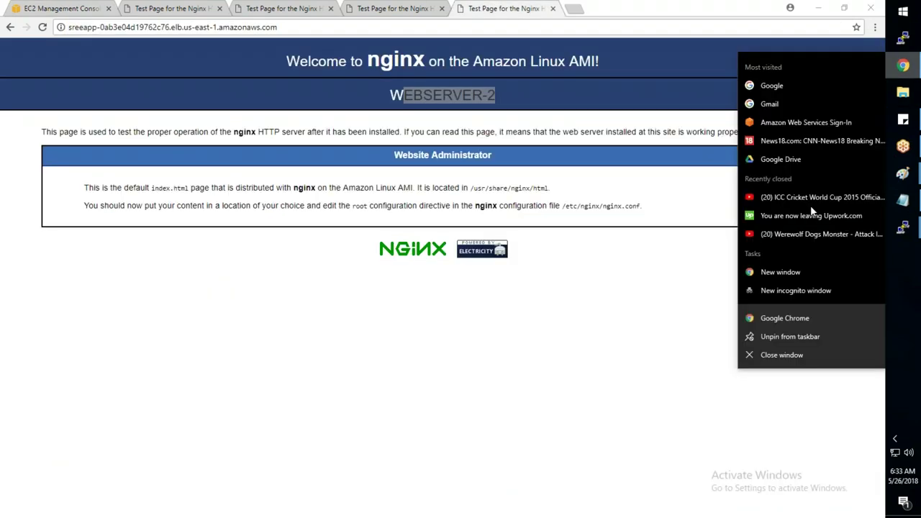
click(794, 291)
text(http://sreeapp-0ab3e04d19762c76.elb.us-east-1.amazonaws.com)
key(Return)
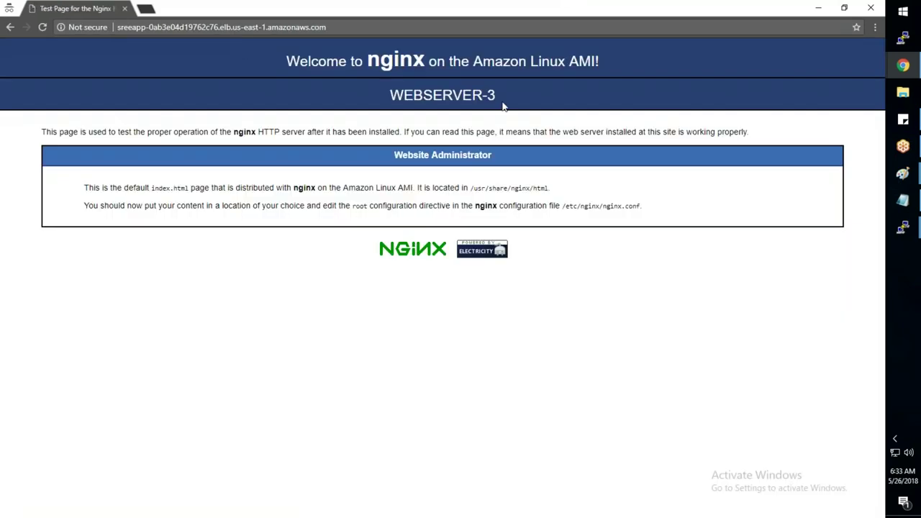
drag(503, 105, 390, 96)
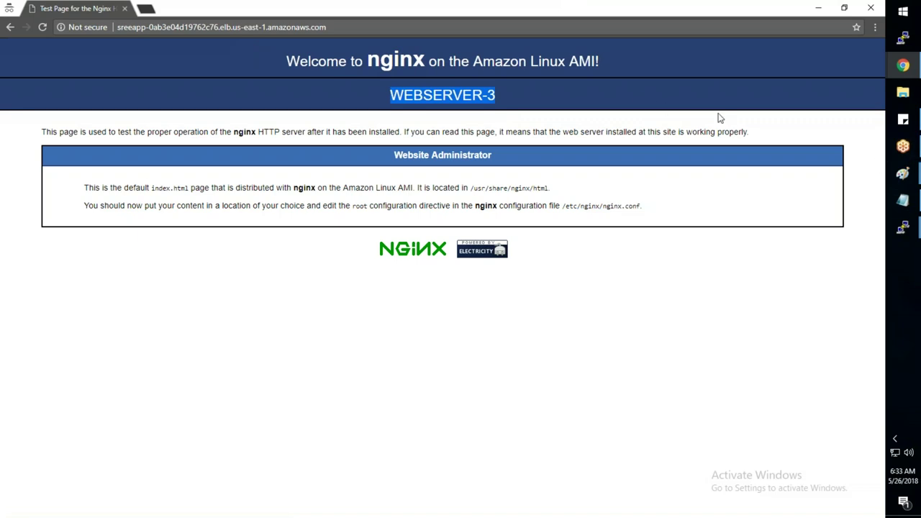
mouse_move(903, 65)
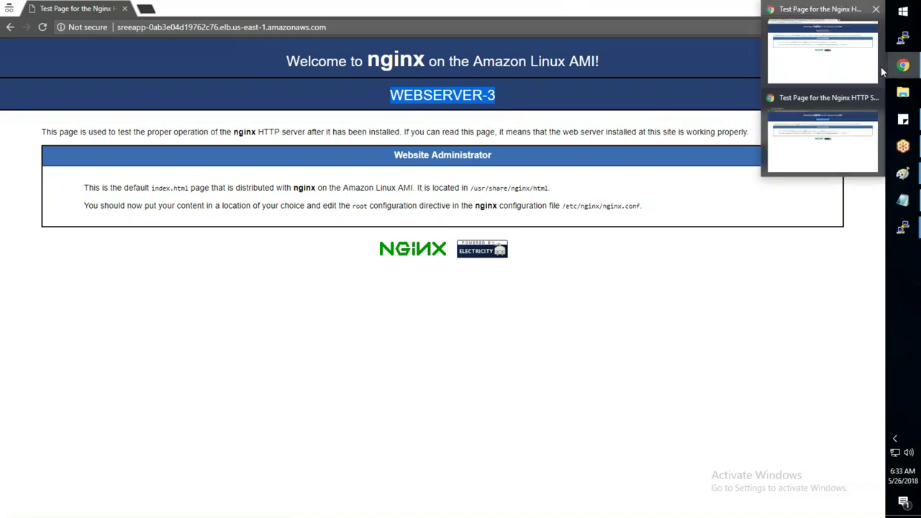
click(864, 72)
- Return to the EC2 console and open the Instances list
click(66, 10)
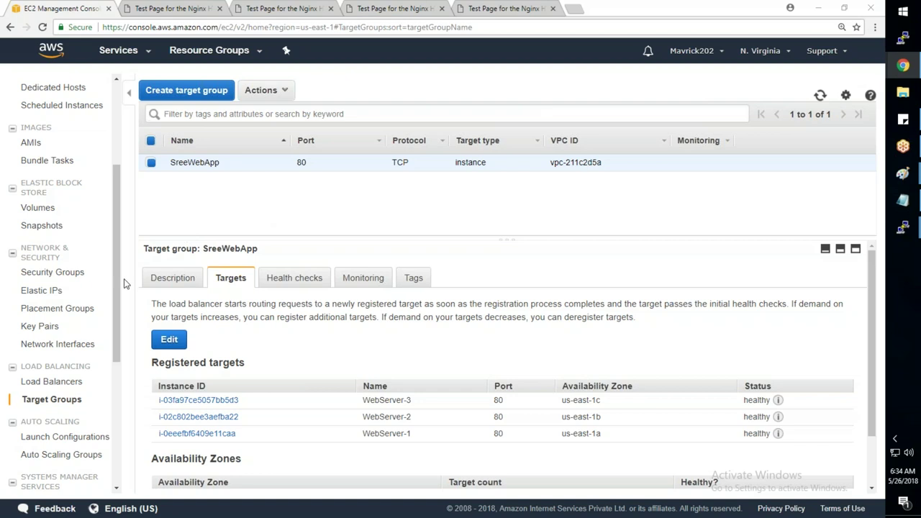
scroll(125, 258, up, 1)
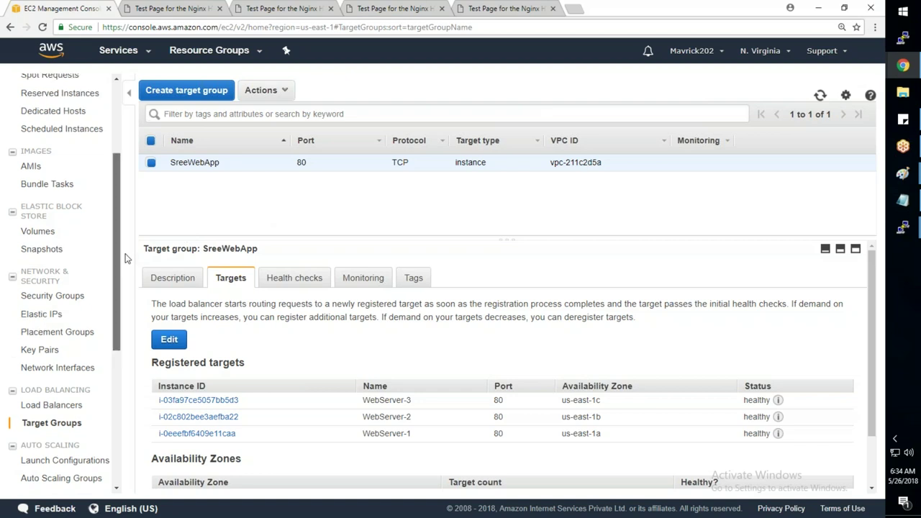
scroll(124, 258, up, 3)
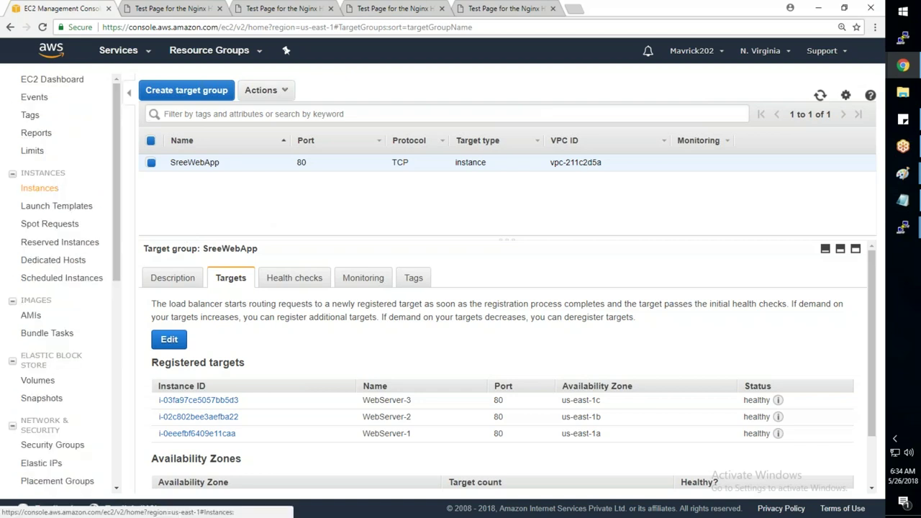
click(39, 187)
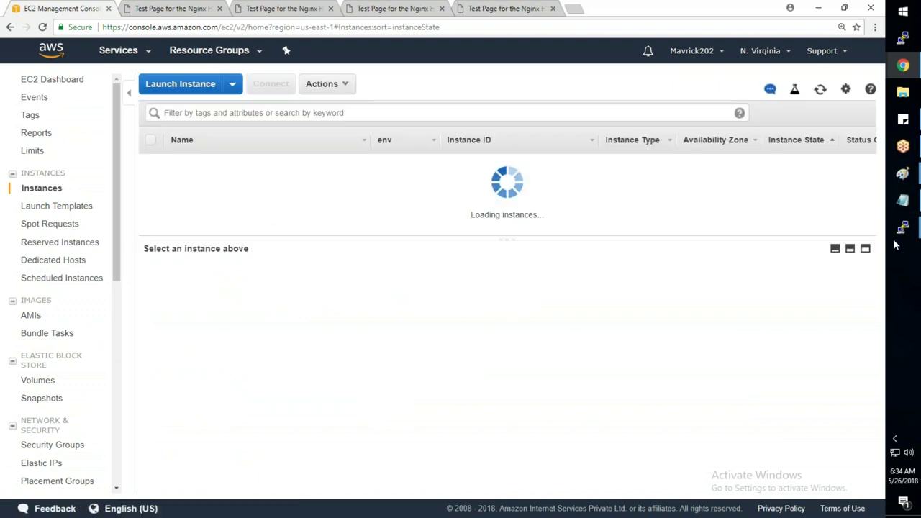
- Run 'service nginx stop' on the ip-10-1-1-100 and ip-10-1-2-100 servers
mouse_move(901, 230)
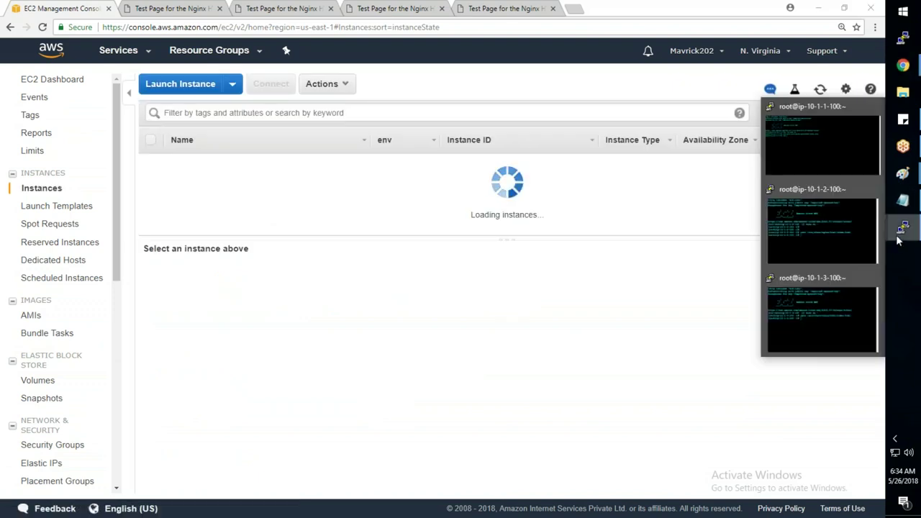
click(815, 129)
text(service )
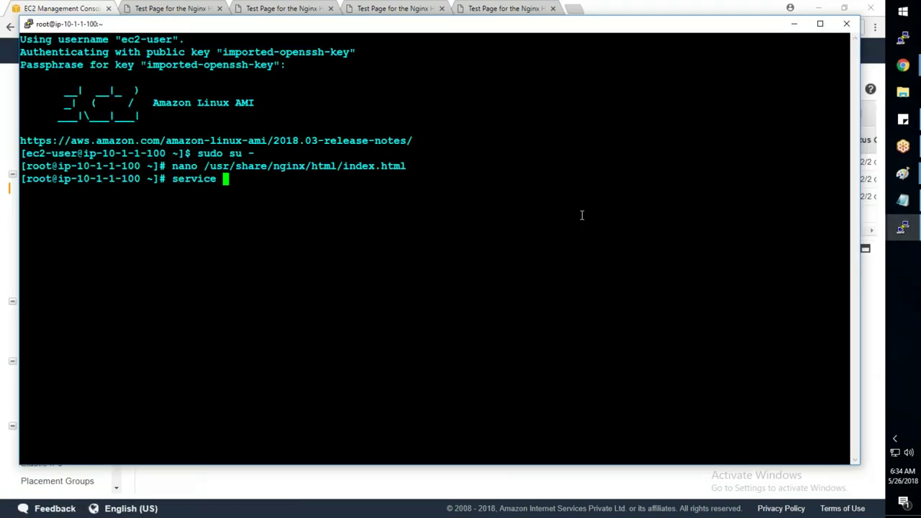
text(nginx stop)
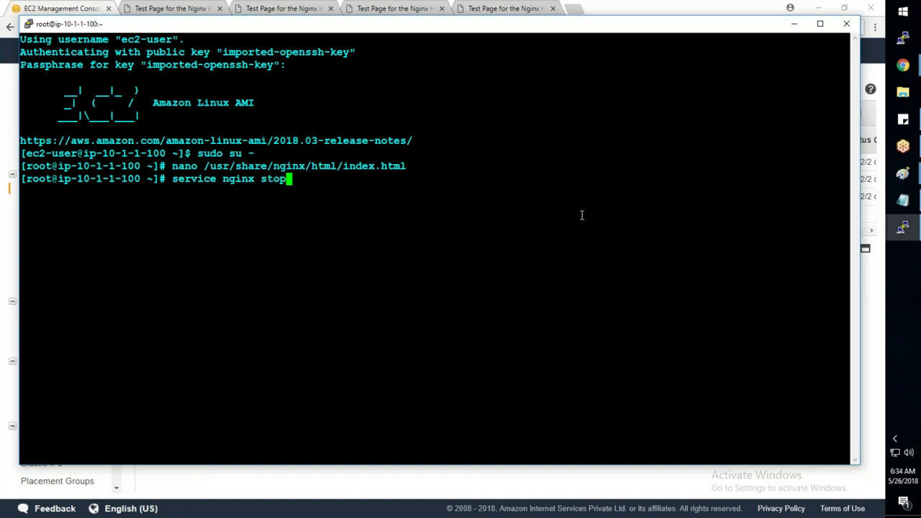
key(Return)
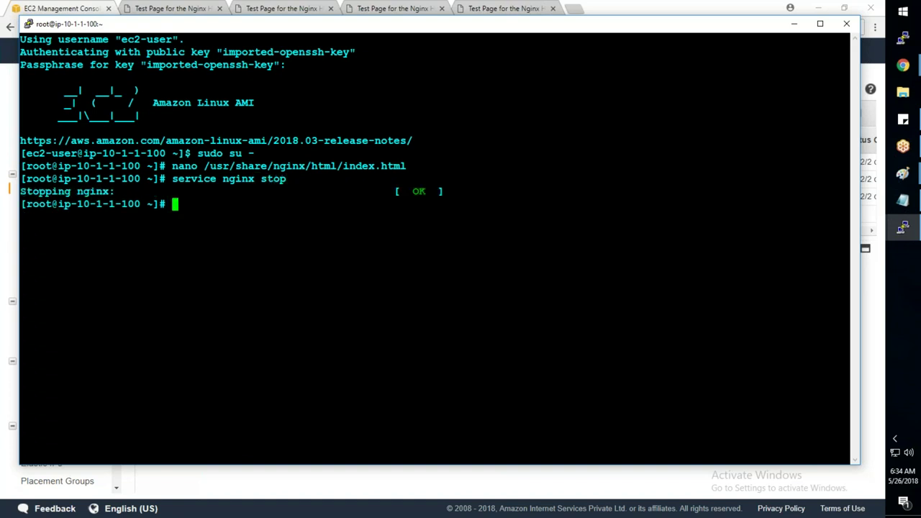
mouse_move(909, 233)
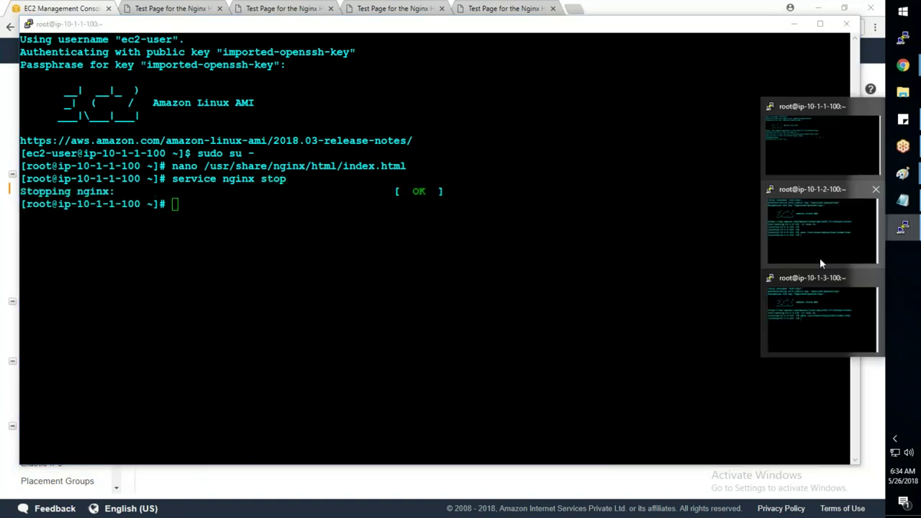
click(819, 257)
text(service nginx stop)
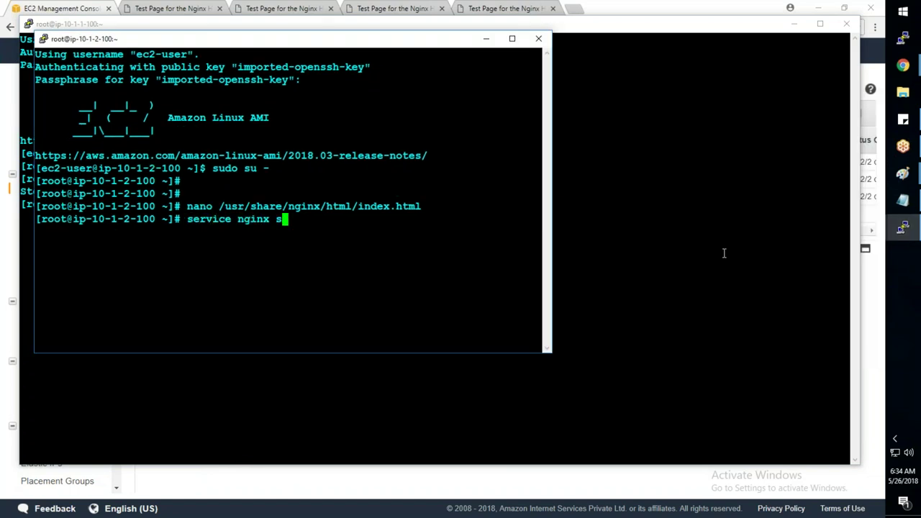
key(Return)
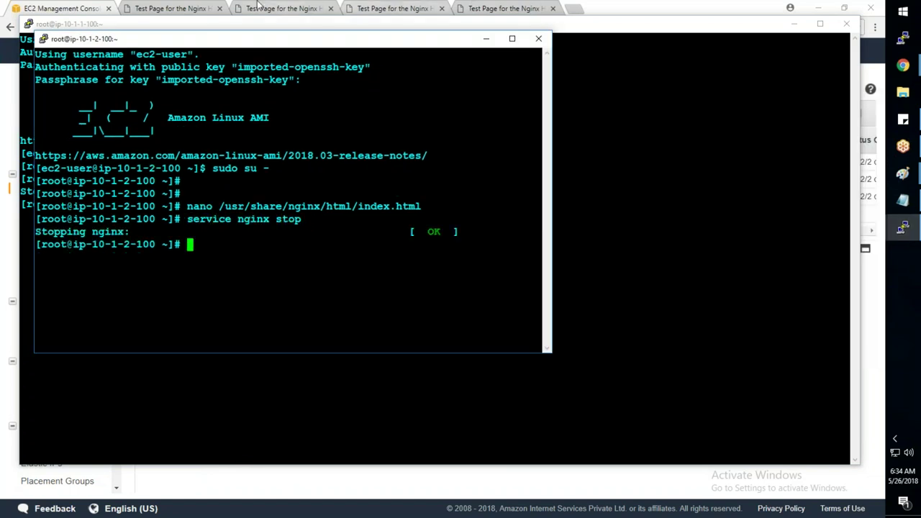
- Reload both servers' test pages in Chrome to confirm they no longer respond
click(188, 9)
click(44, 28)
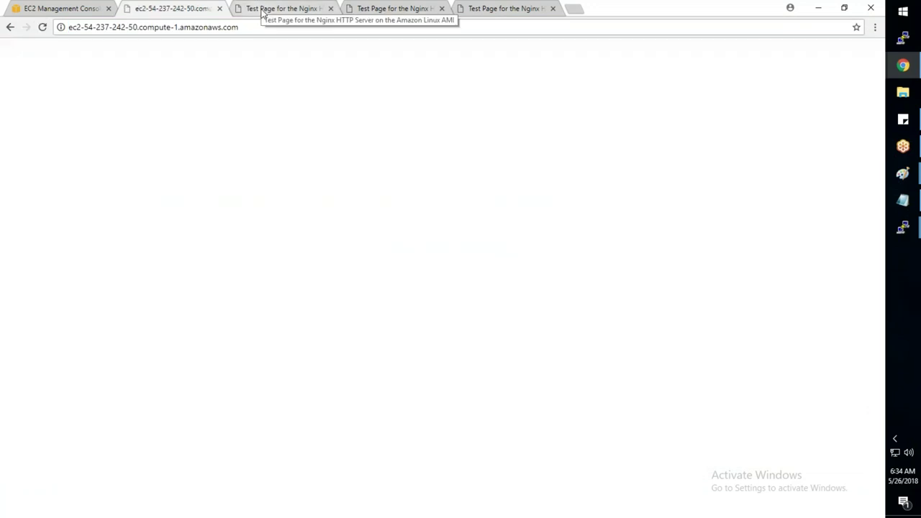
click(263, 10)
click(43, 27)
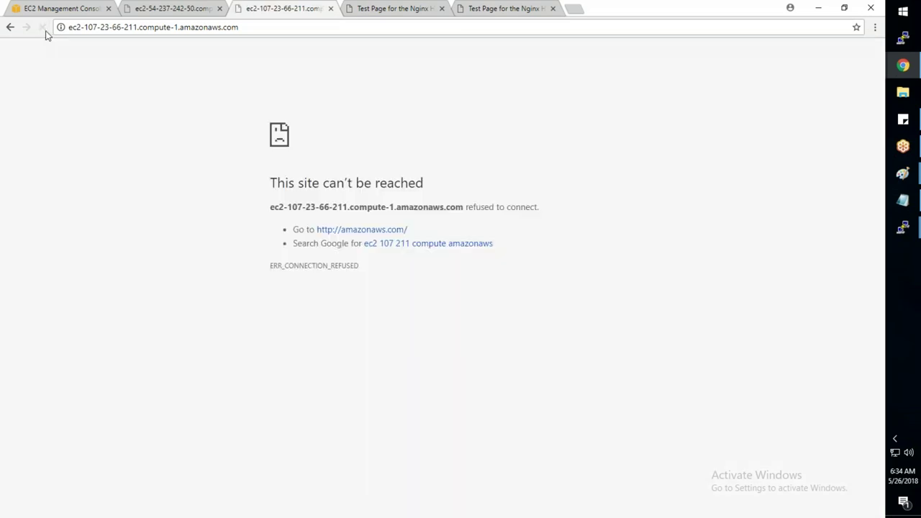
click(38, 10)
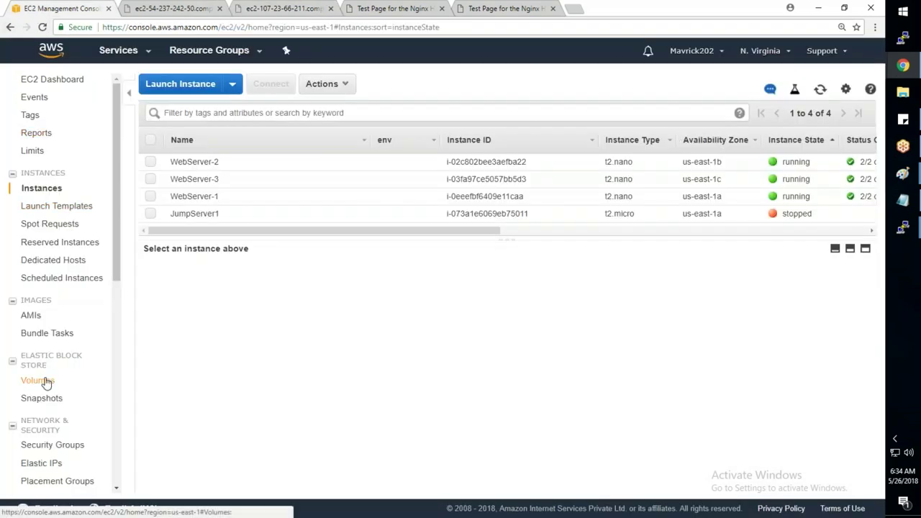
- Go to Target Groups and refresh SreeWebApp's registered target health twice
scroll(61, 280, down, 1)
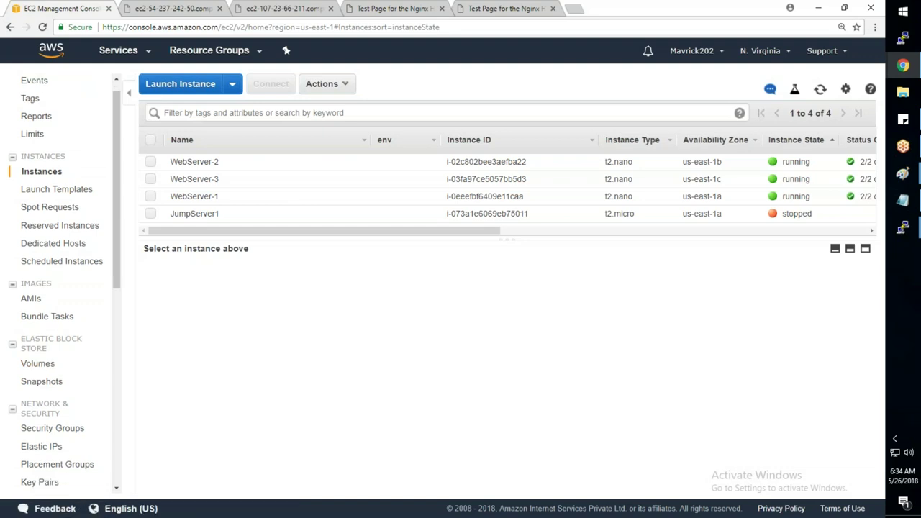
scroll(51, 280, down, 2)
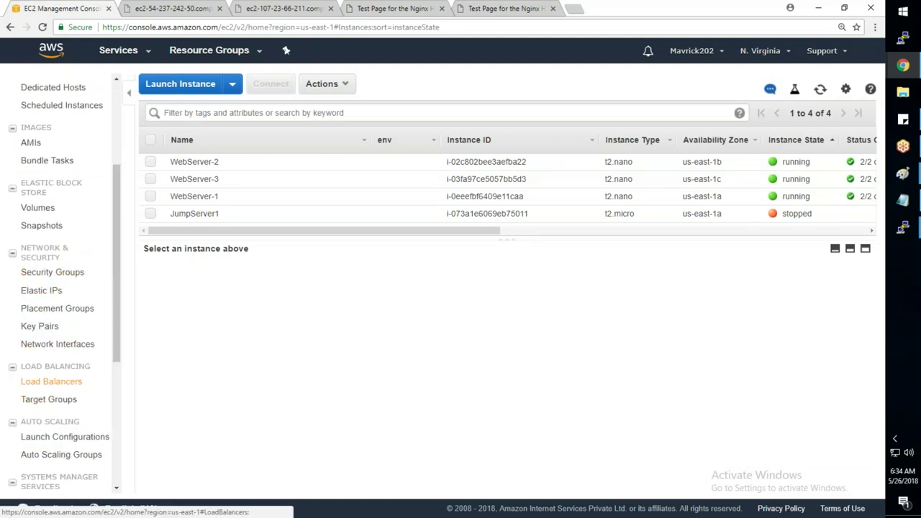
click(51, 381)
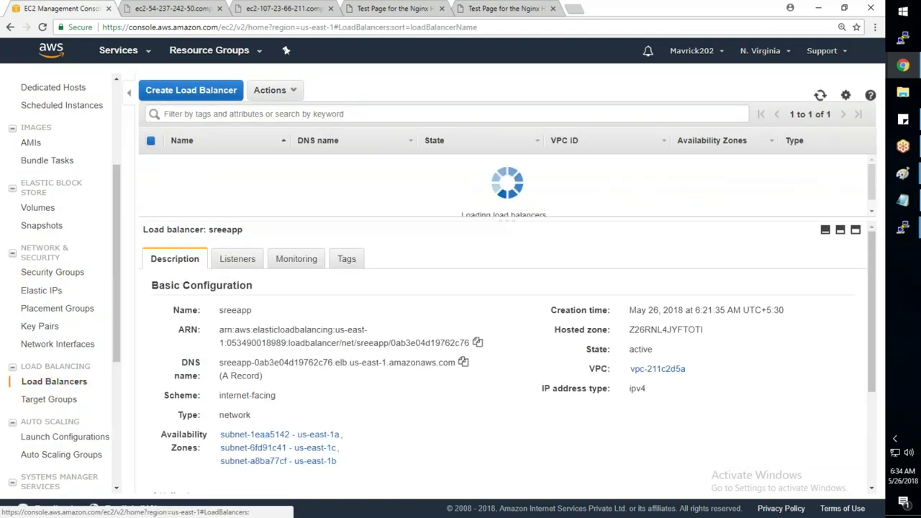
click(48, 399)
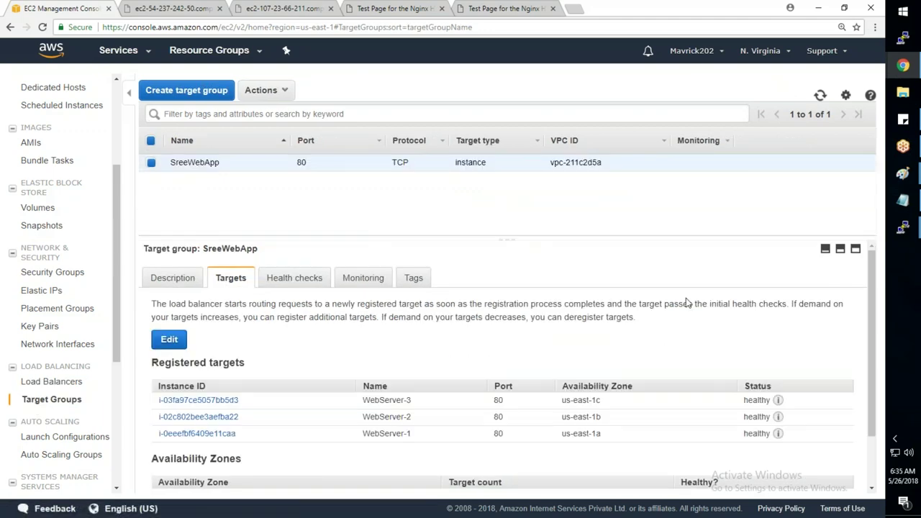
scroll(687, 303, down, 1)
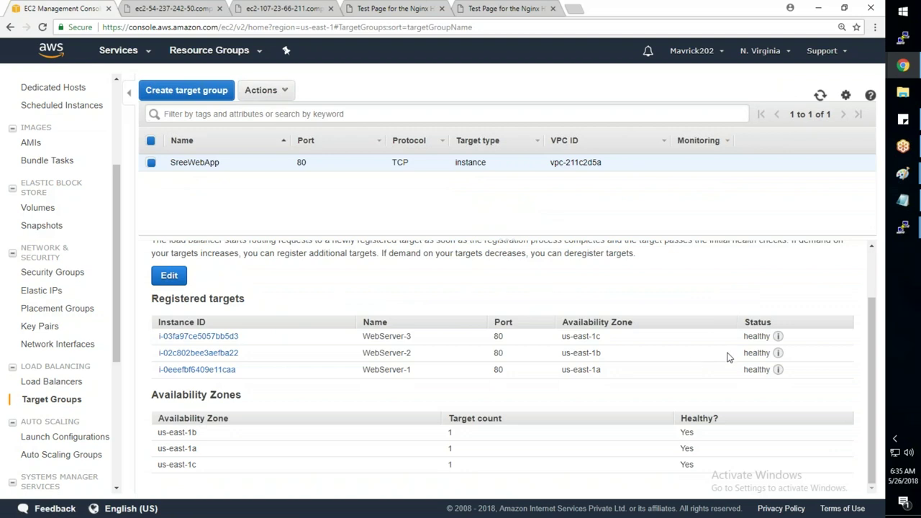
click(820, 96)
click(820, 95)
- Reload the load balancer test page to confirm WEBSERVER-3 answers, then refresh the EC2 targets
click(488, 8)
click(43, 26)
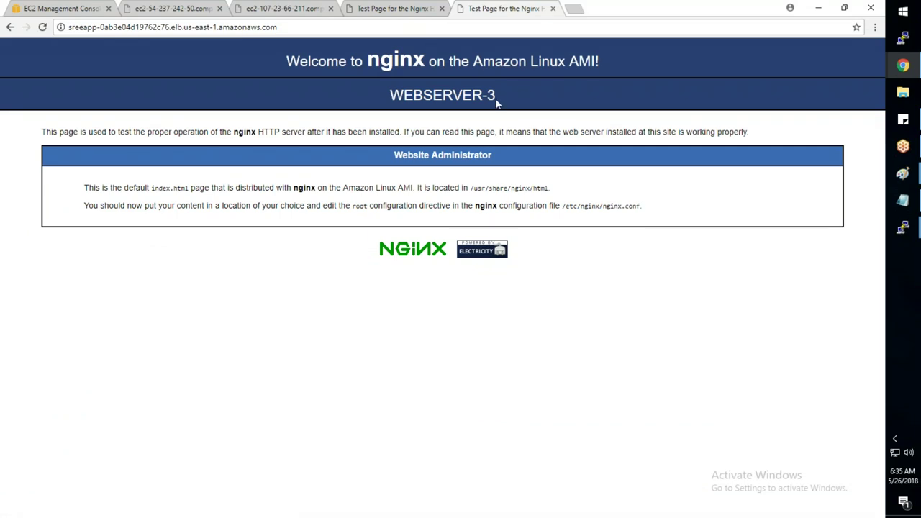
drag(495, 103, 390, 96)
click(43, 27)
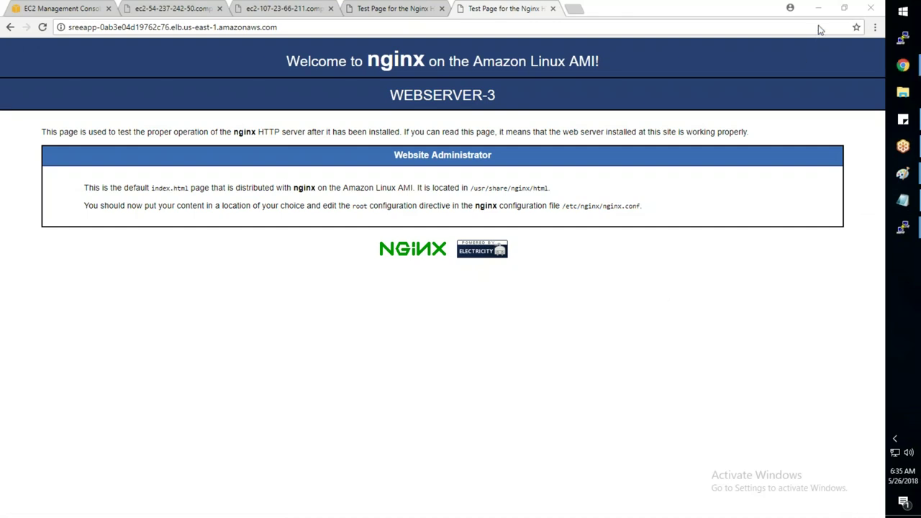
key(ctrl+1)
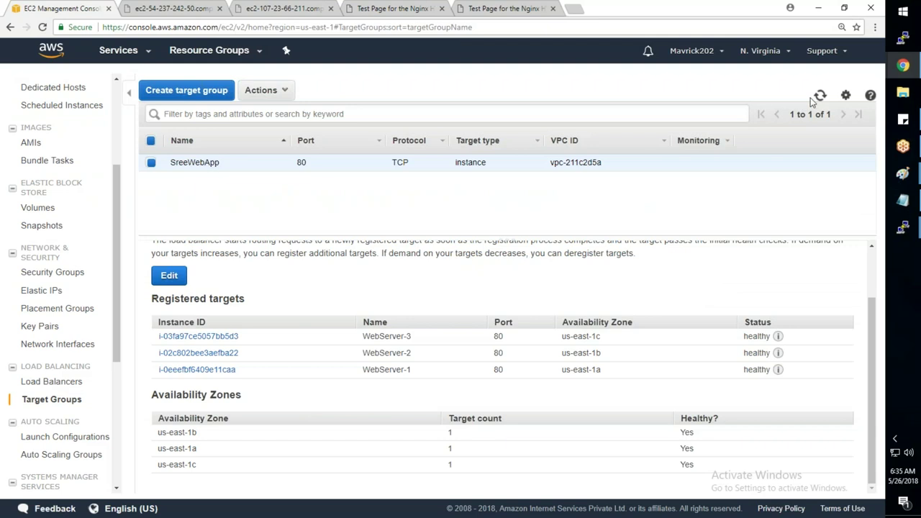
click(819, 96)
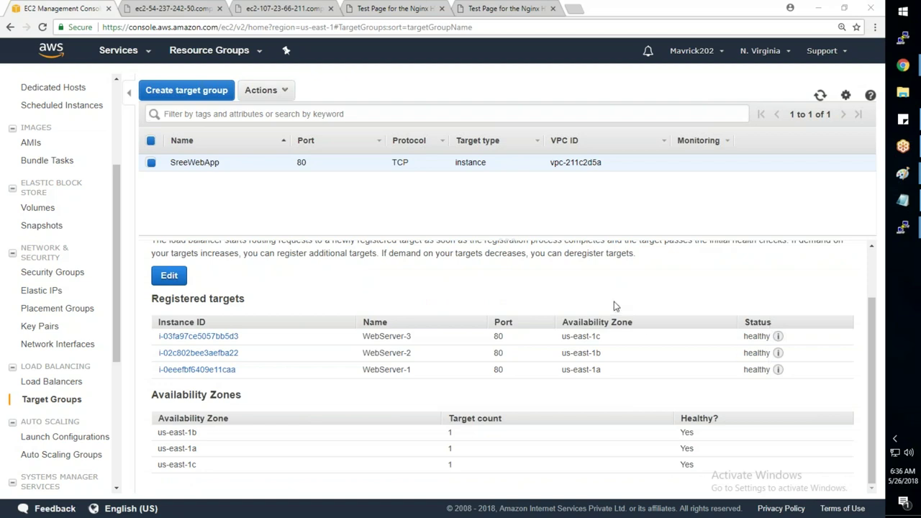
- Refresh SreeWebApp repeatedly until WebServer-1 and WebServer-2 show unhealthy, checking the health check settings
click(670, 331)
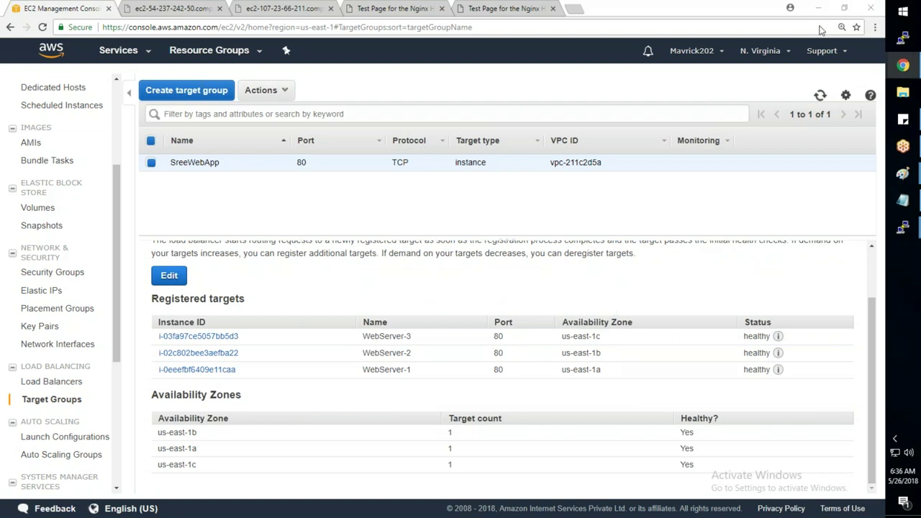
click(820, 96)
click(820, 96)
click(820, 95)
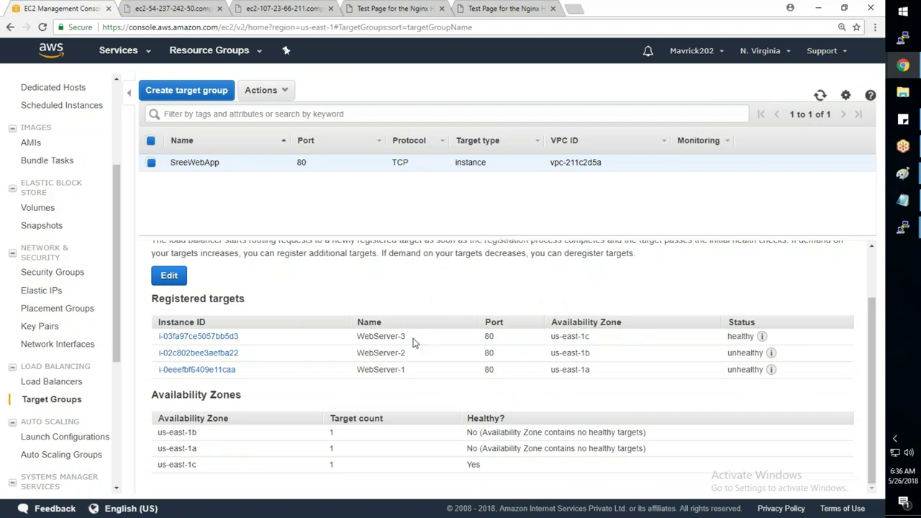
double_click(363, 405)
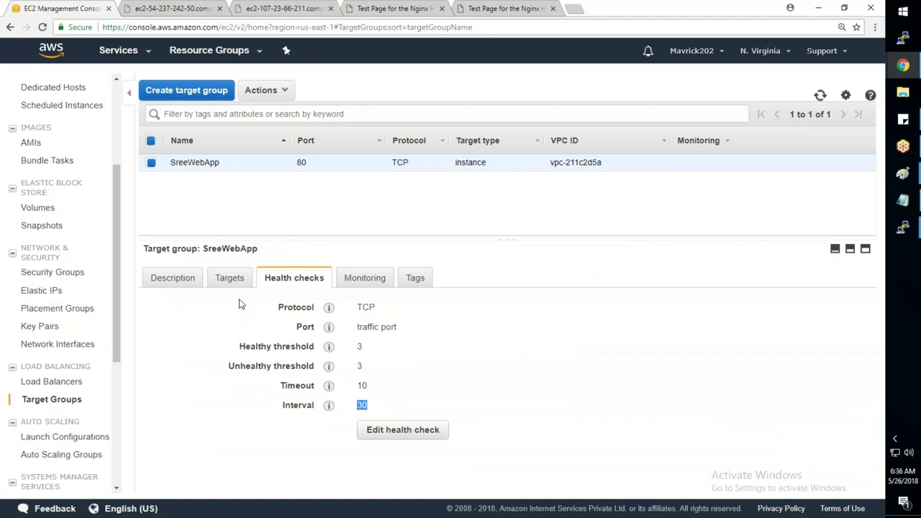
click(238, 277)
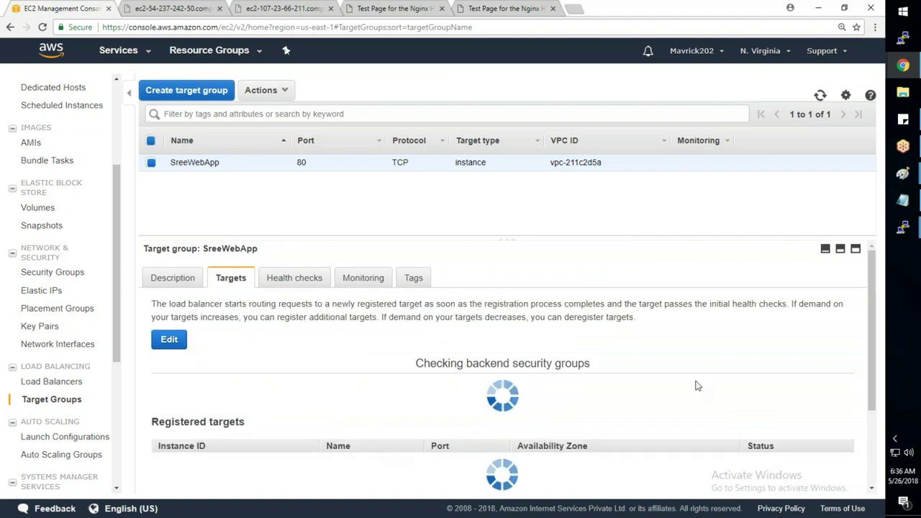
scroll(695, 385, down, 2)
scroll(695, 386, down, 1)
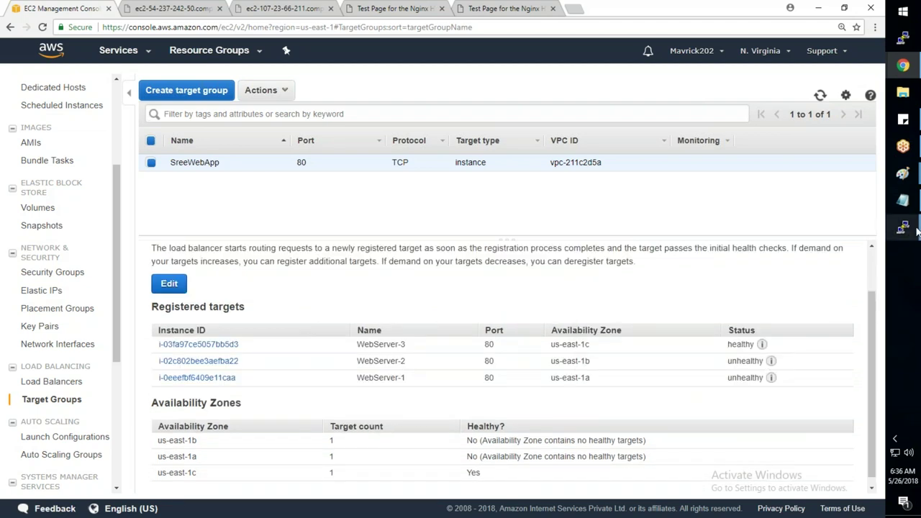
mouse_move(908, 229)
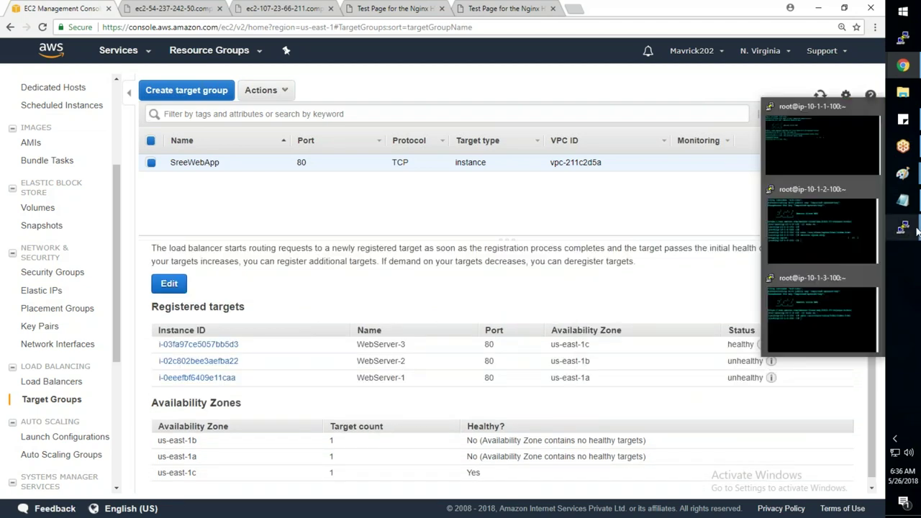
- Run 'service nginx start' in the first web server's PuTTY session
click(836, 156)
key(Up)
key(BackSpace)
key(BackSpace)
text(art)
key(Return)
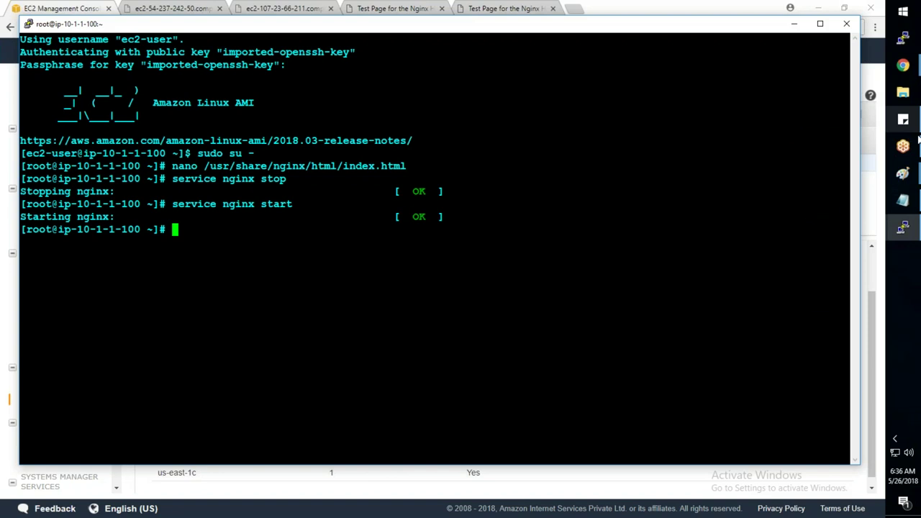
- Run 'service nginx start' on the second web server, then refresh the EC2 target statuses
mouse_move(908, 234)
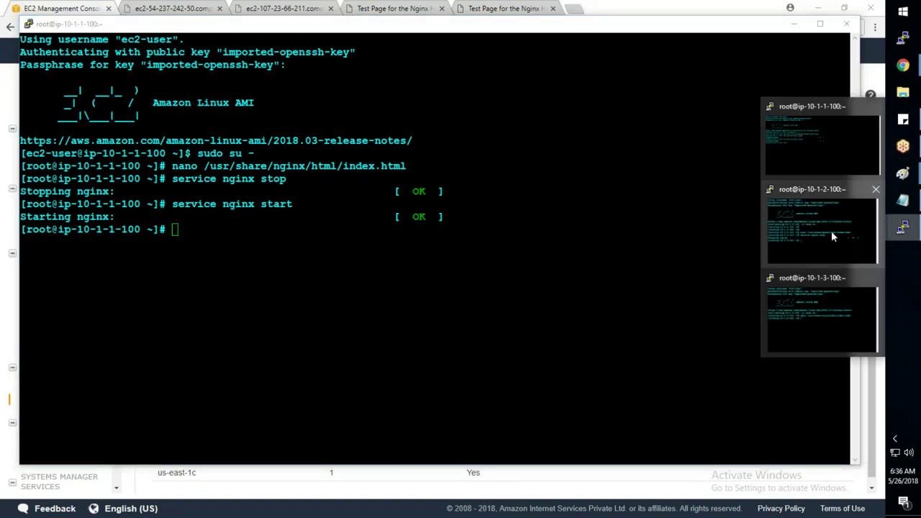
click(832, 235)
key(Up)
key(BackSpace)
key(BackSpace)
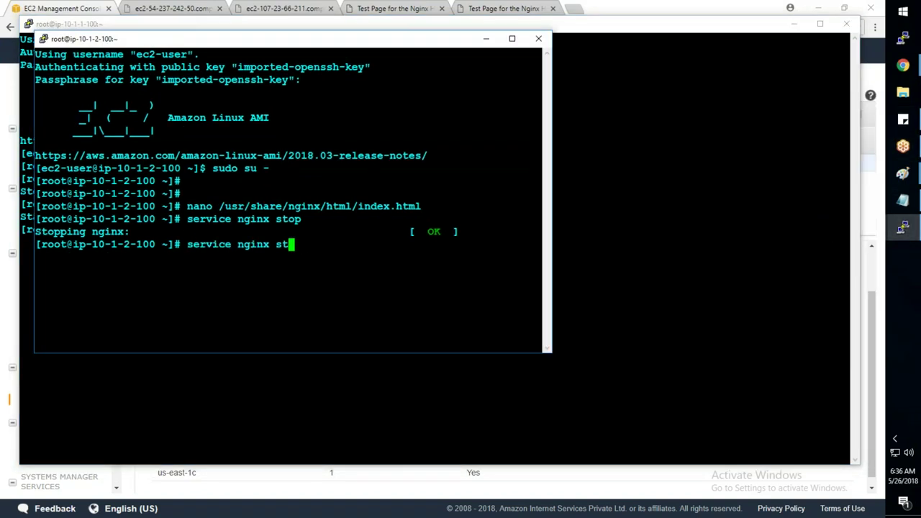
text(art)
key(Return)
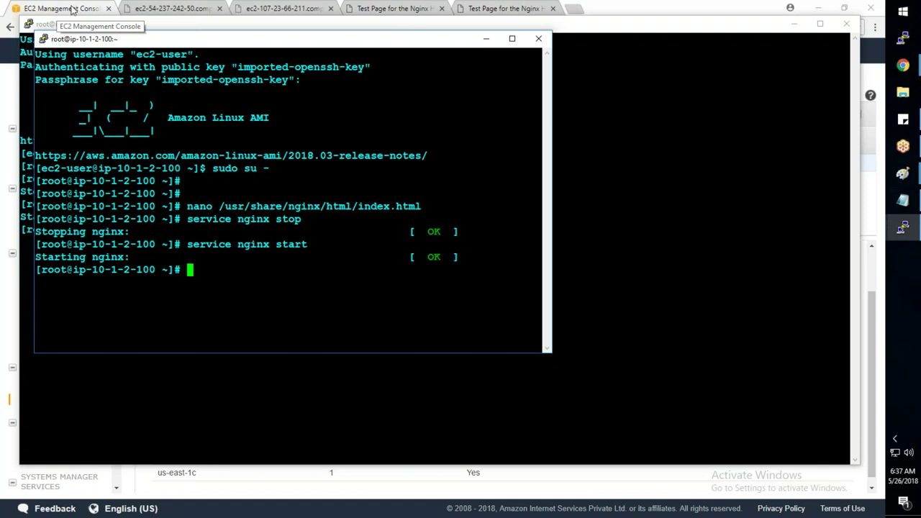
click(72, 10)
click(820, 95)
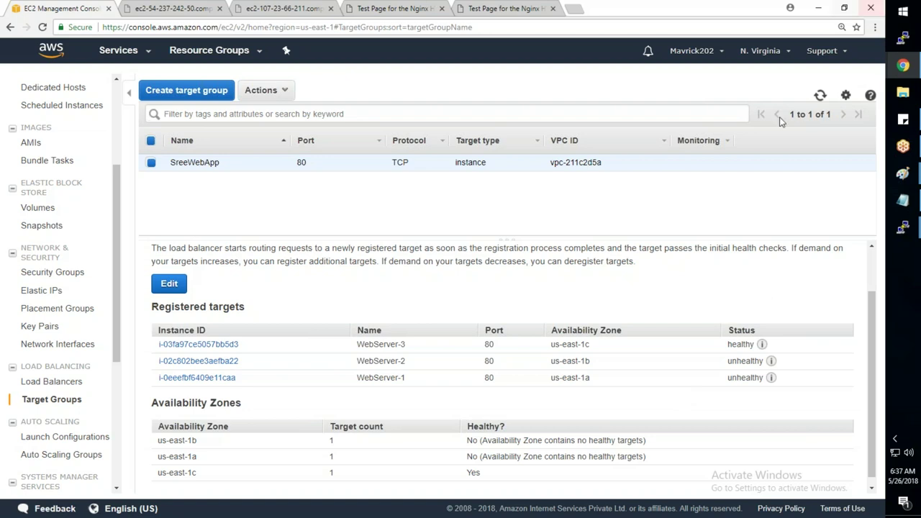
- Refresh SreeWebApp and enlarge the Unhealthy Hosts graph on the Monitoring tab
click(820, 95)
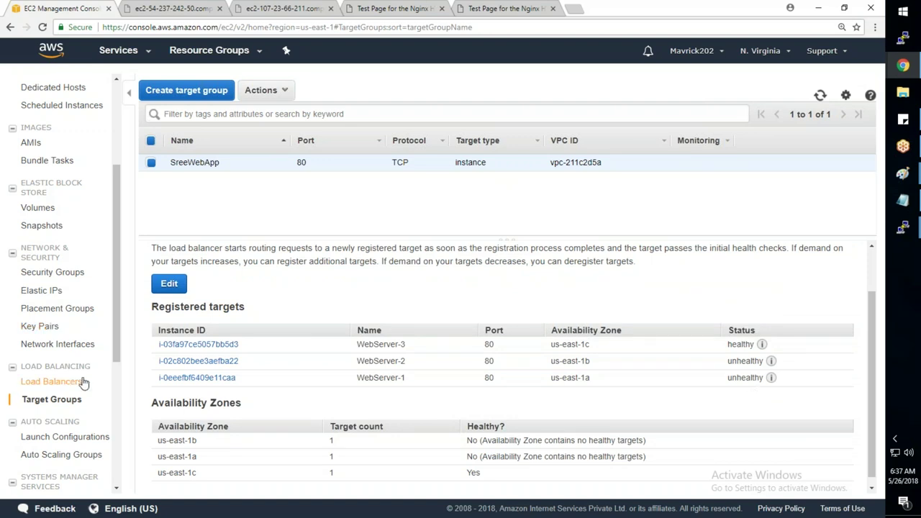
click(293, 277)
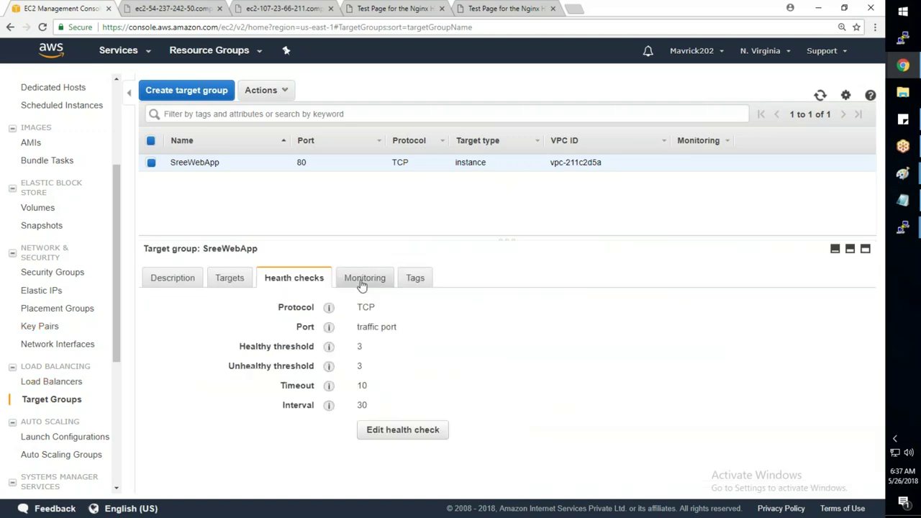
click(361, 283)
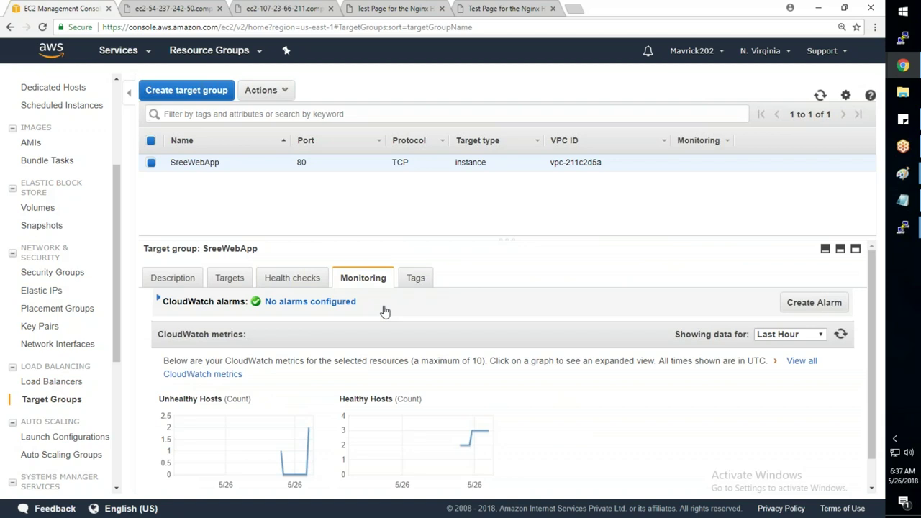
scroll(385, 311, down, 1)
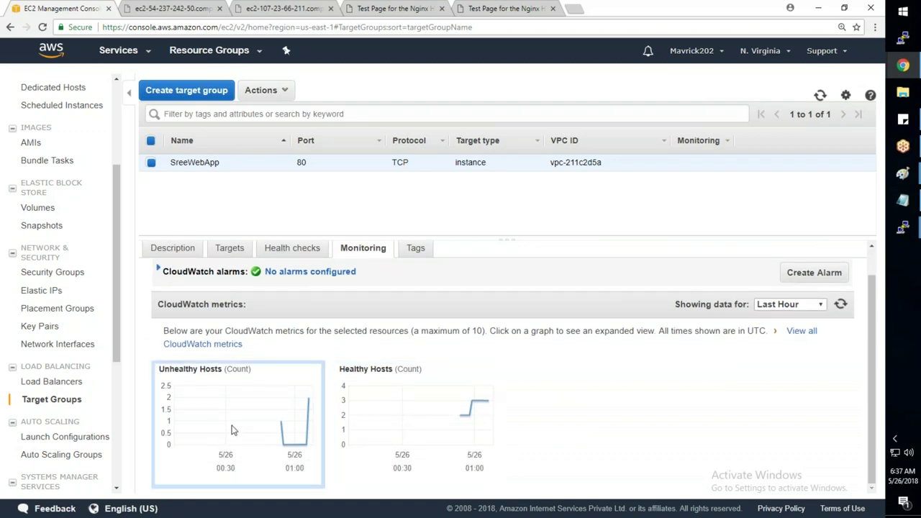
click(231, 430)
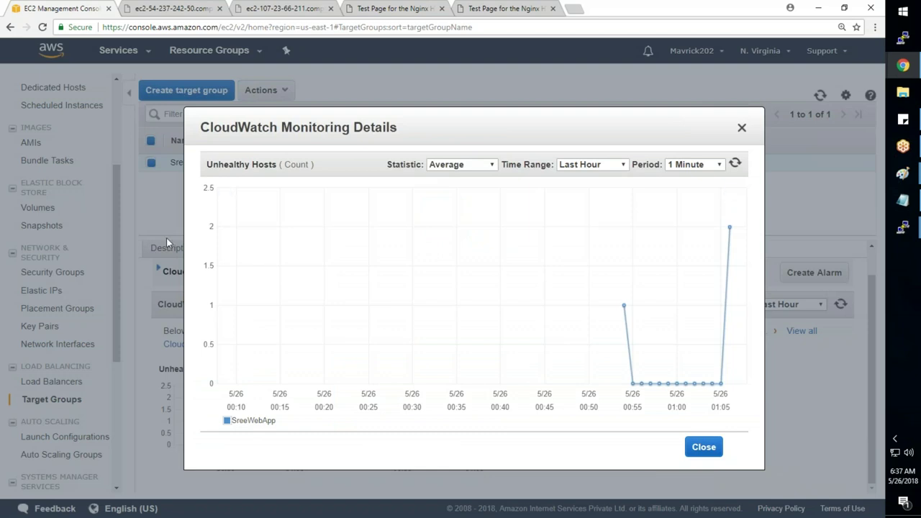
click(741, 128)
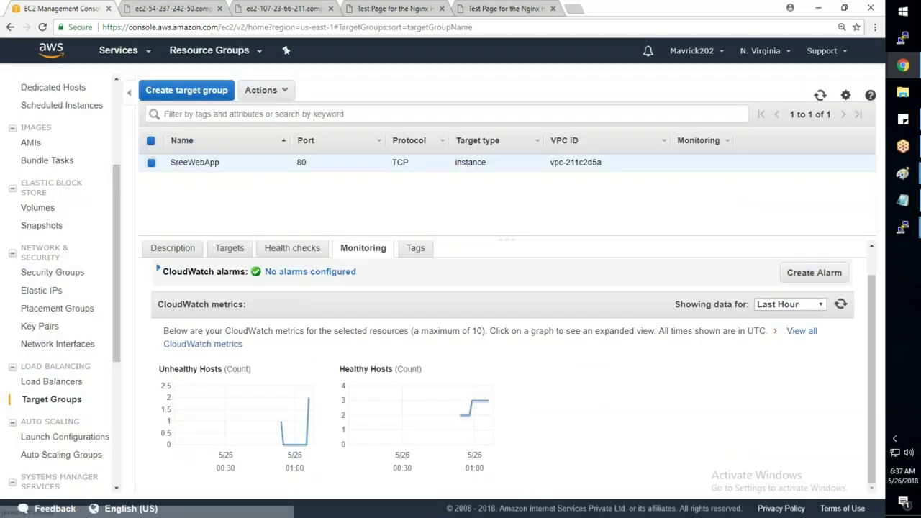
- Expand CloudWatch alarms, start a new alarm, and cancel without creating one
click(306, 273)
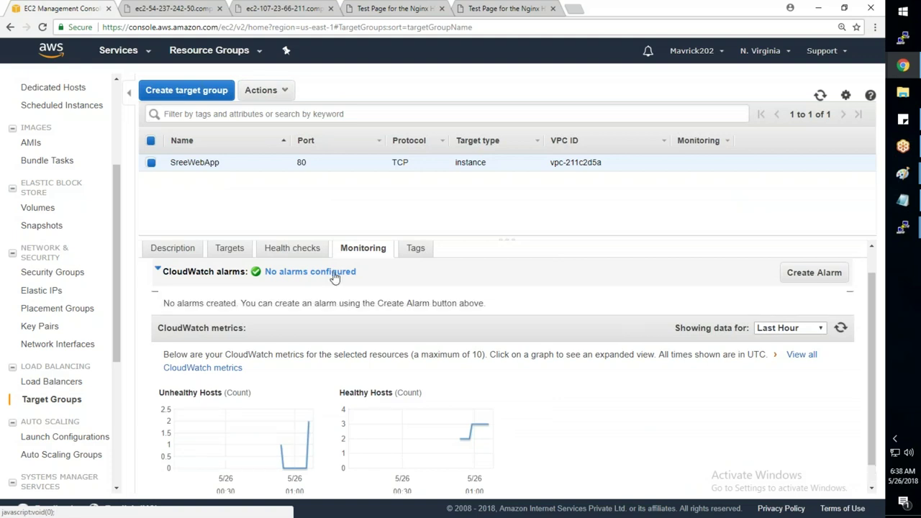
click(834, 279)
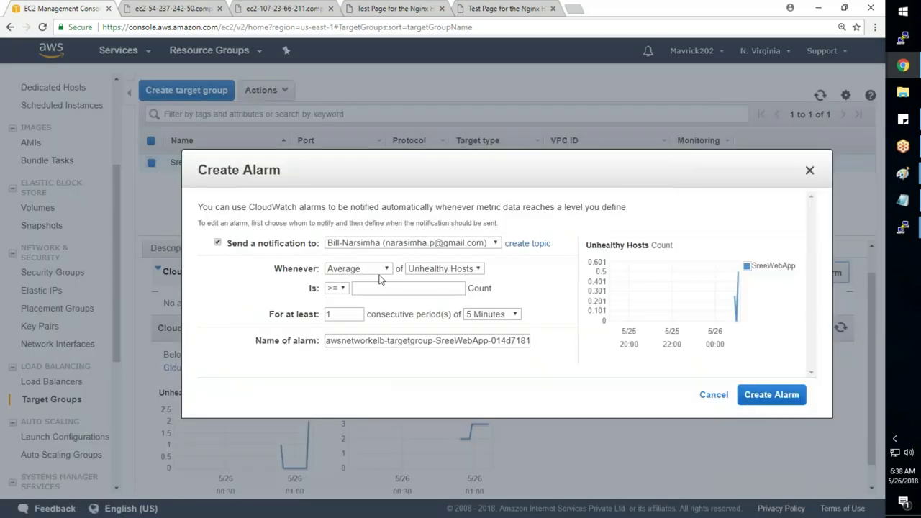
click(385, 341)
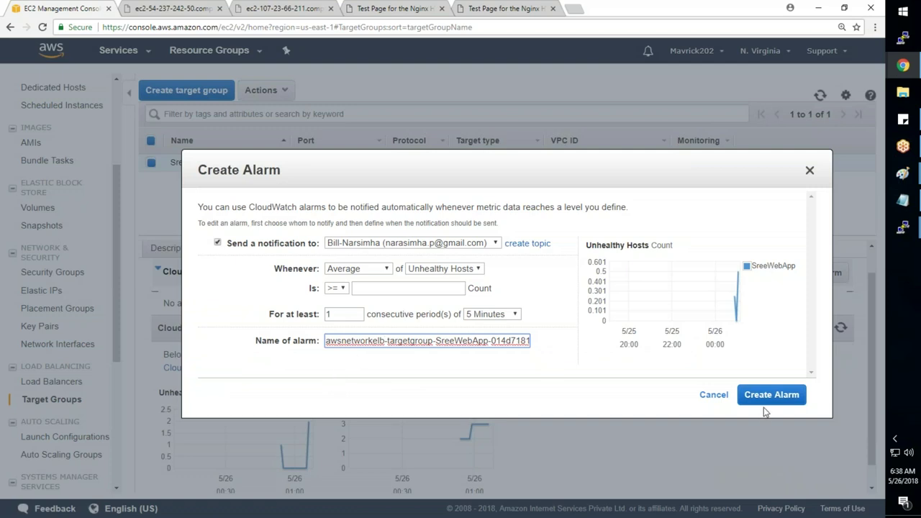
click(708, 396)
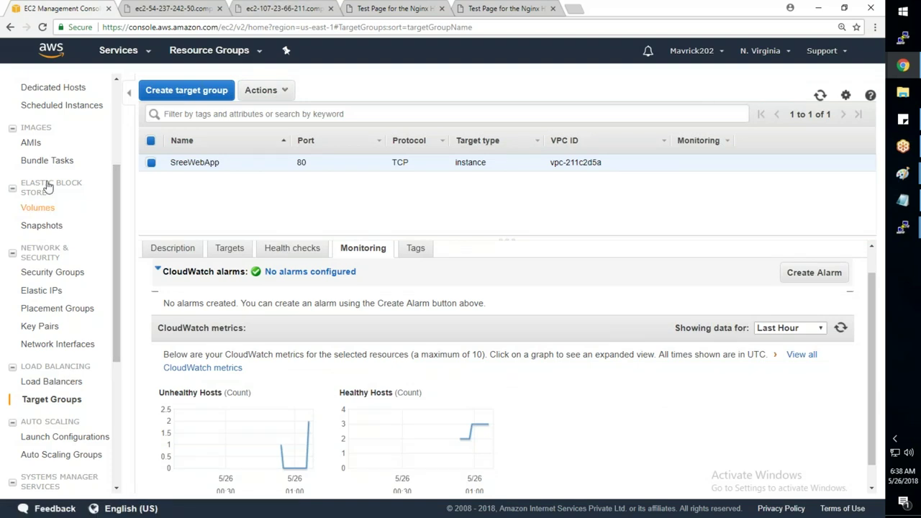
- Switch from the Tags tab back to Targets to see all three web servers healthy
scroll(52, 162, down, 1)
scroll(52, 164, up, 2)
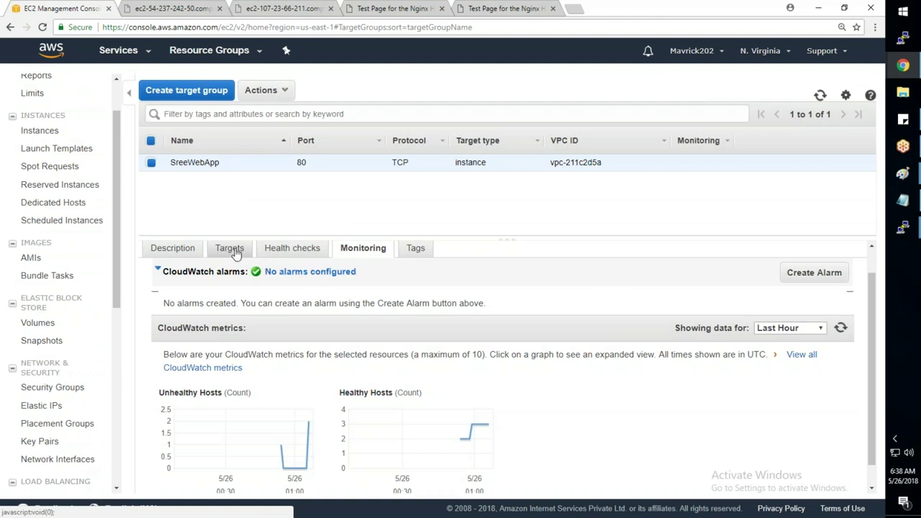
click(415, 249)
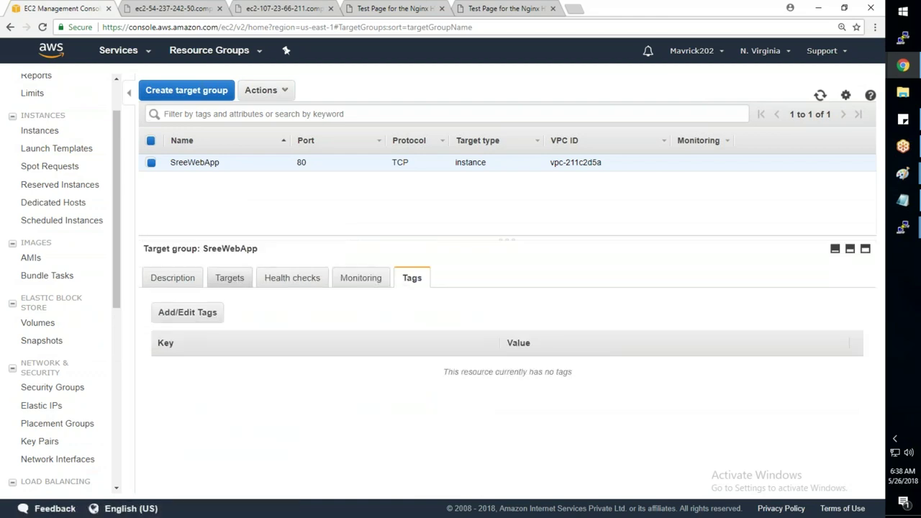
click(230, 278)
mouse_move(778, 400)
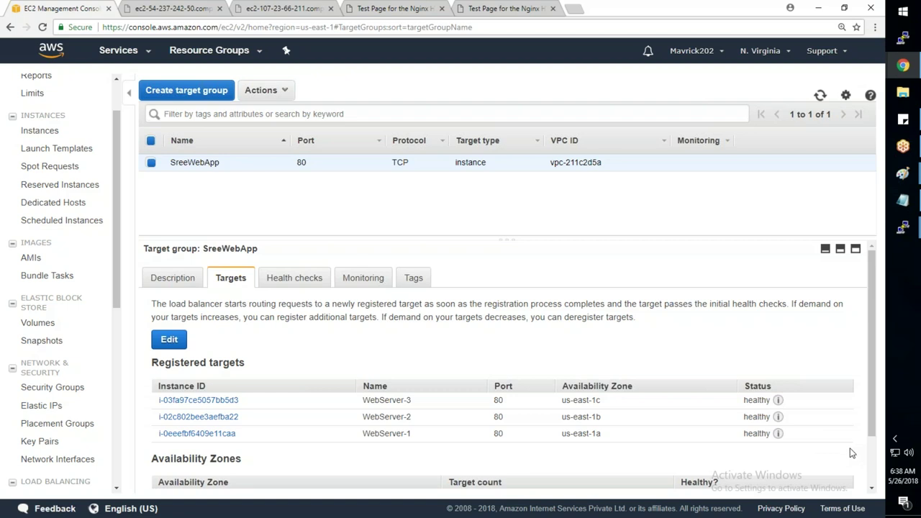
click(491, 6)
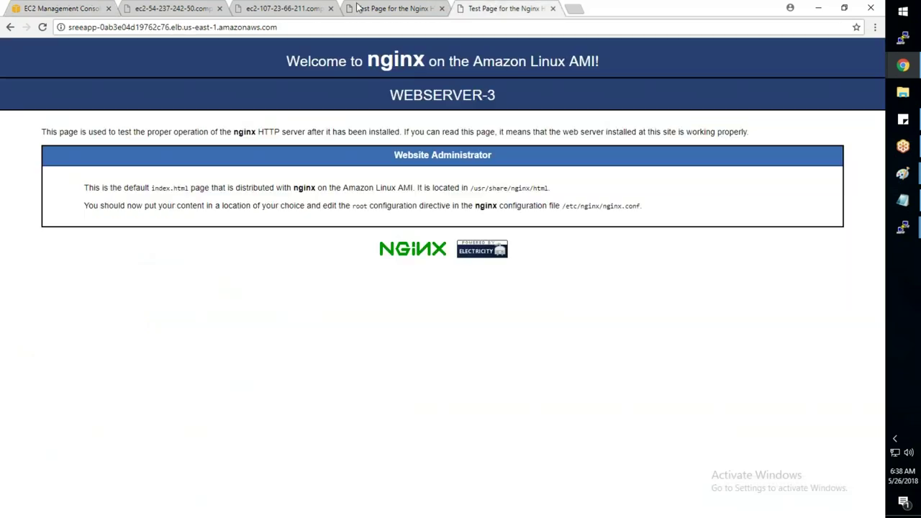
- Reload the load balancer test page, confirm WEBSERVER-1 answers, and return to the EC2 console
click(43, 28)
drag(497, 95, 390, 95)
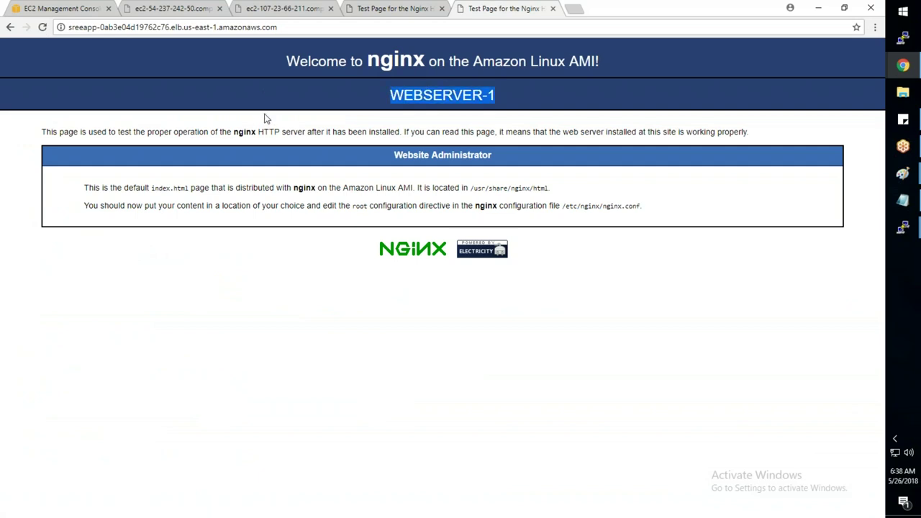
click(80, 8)
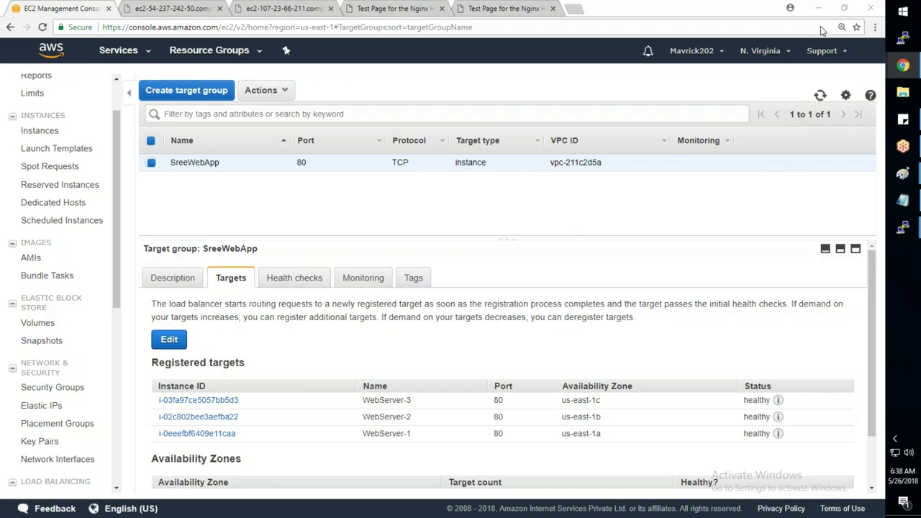
- Review sreeapp's Listeners, Monitoring and Tags tabs, then return to its Description
drag(115, 239, 116, 419)
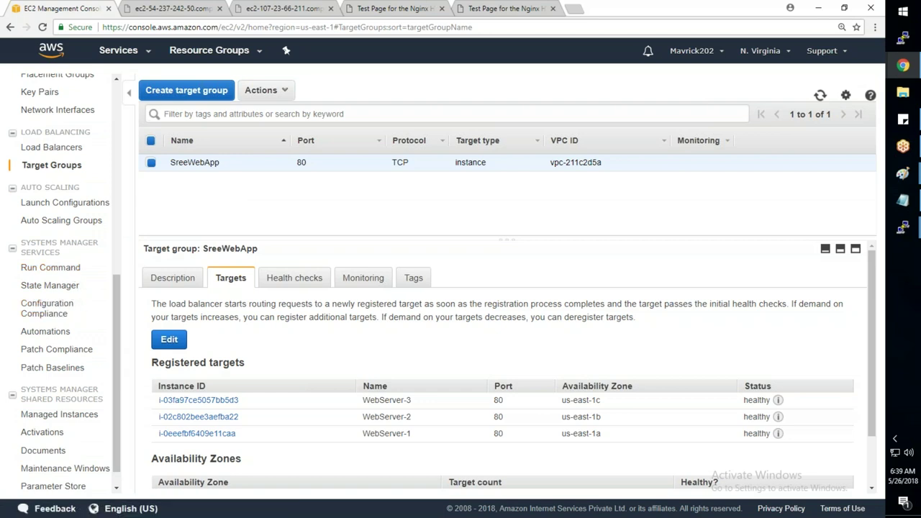
scroll(61, 280, up, 1)
scroll(80, 269, up, 3)
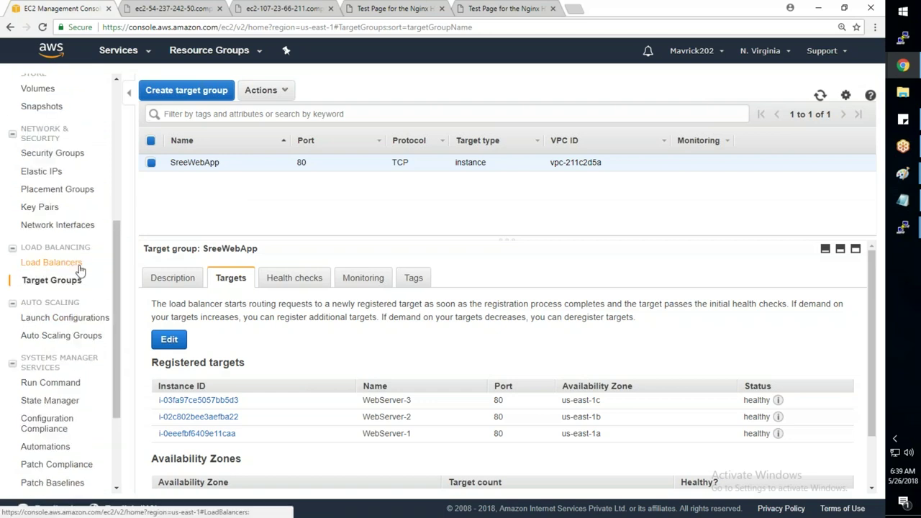
click(79, 266)
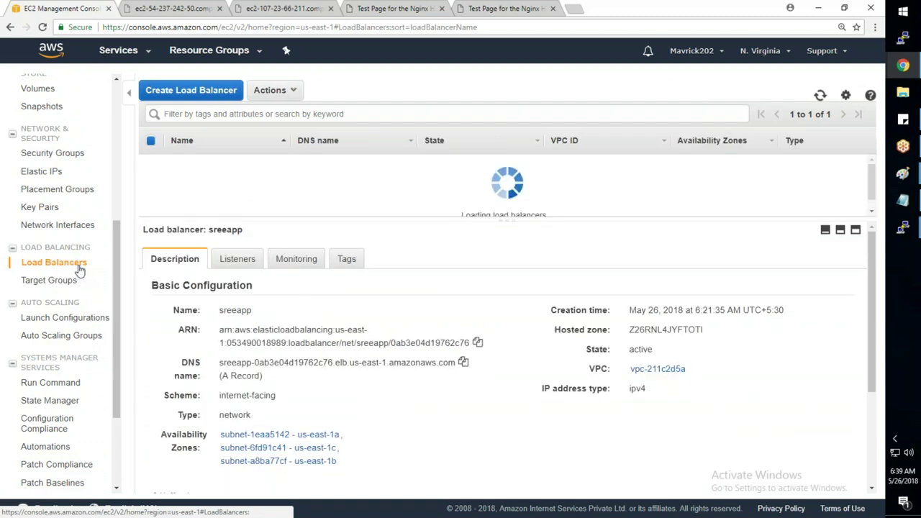
click(248, 258)
click(290, 259)
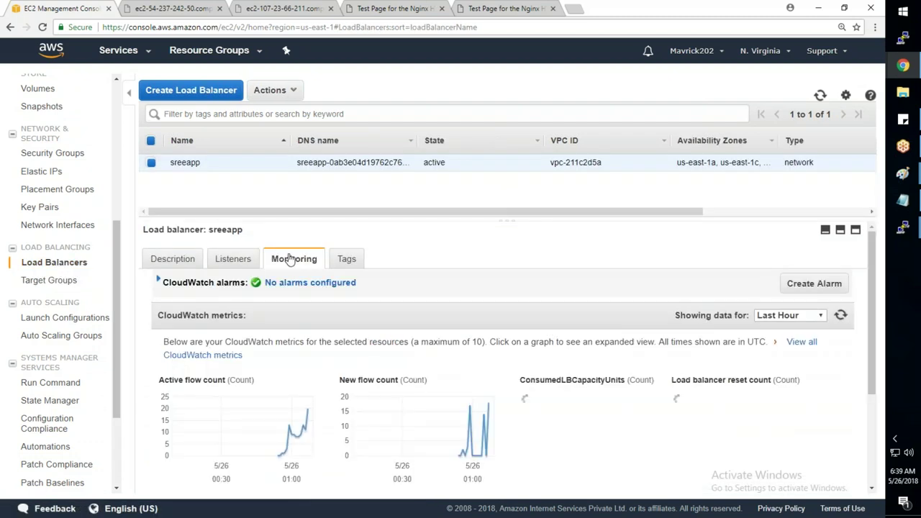
click(361, 266)
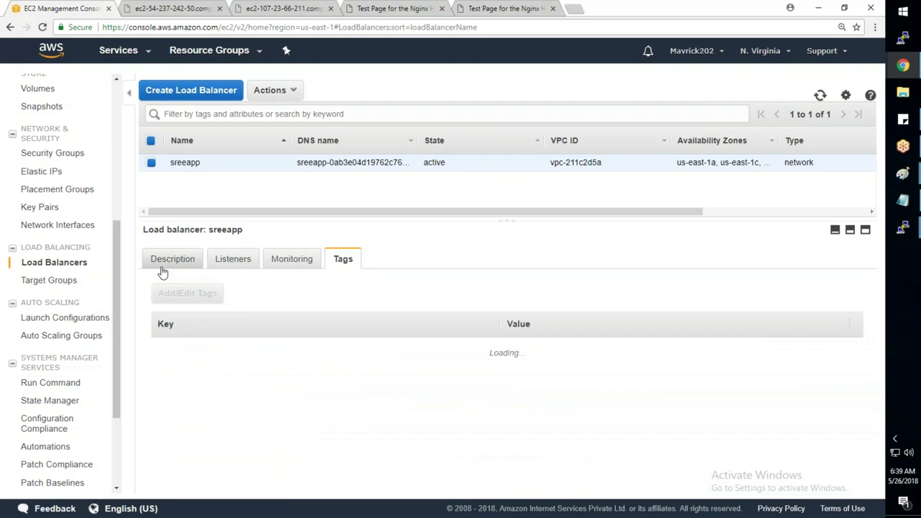
click(165, 266)
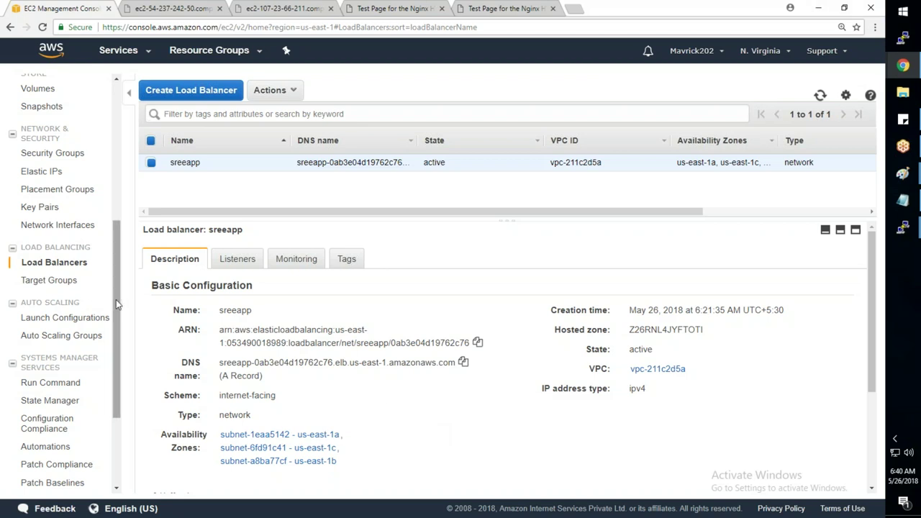
drag(116, 302, 124, 372)
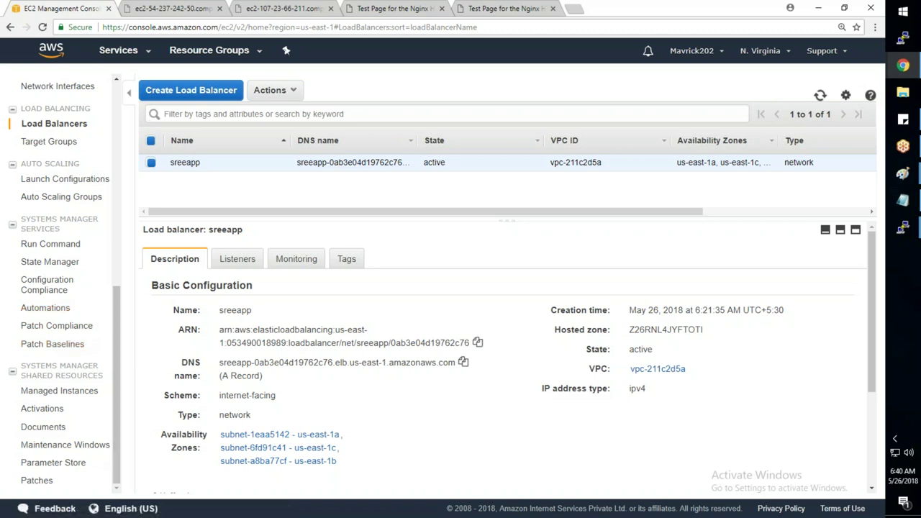
- Check the Run Command history and the third web server's PuTTY session
click(74, 247)
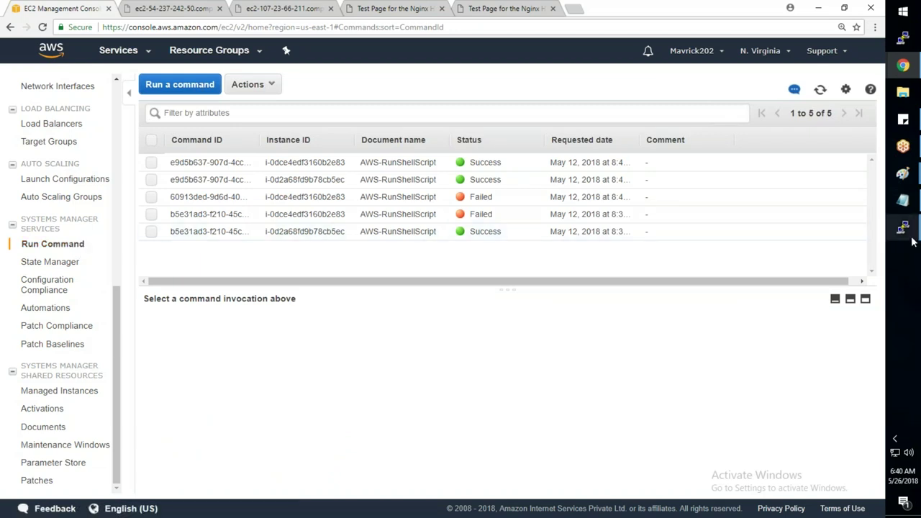
mouse_move(909, 238)
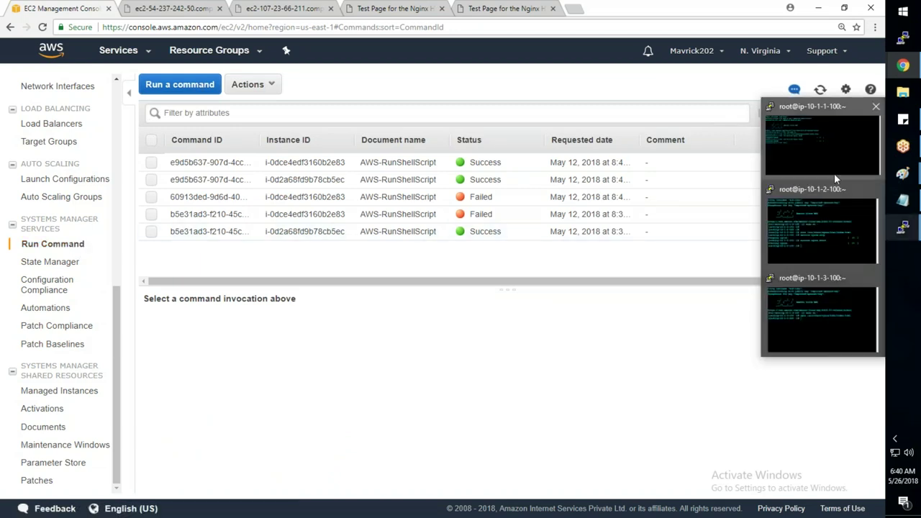
click(837, 327)
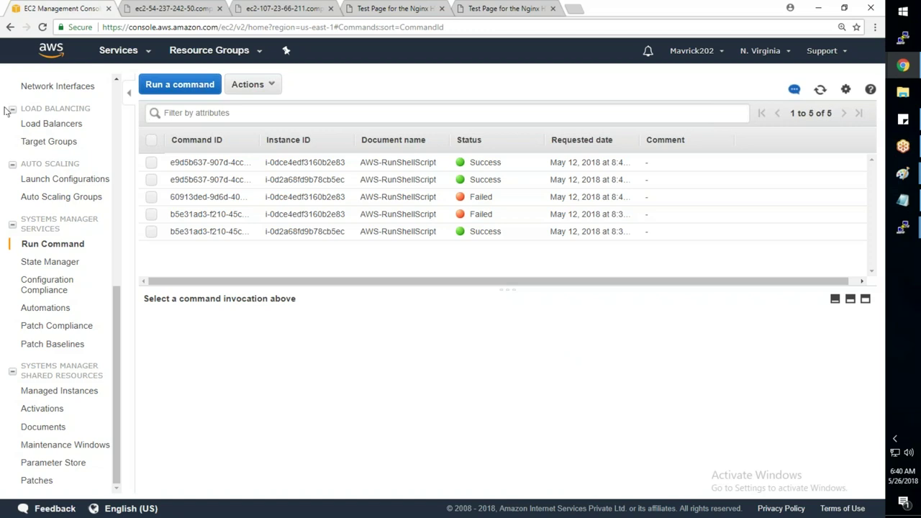
- Browse State Manager, Managed Instances and Activations, ending on the State Manager welcome page
click(67, 266)
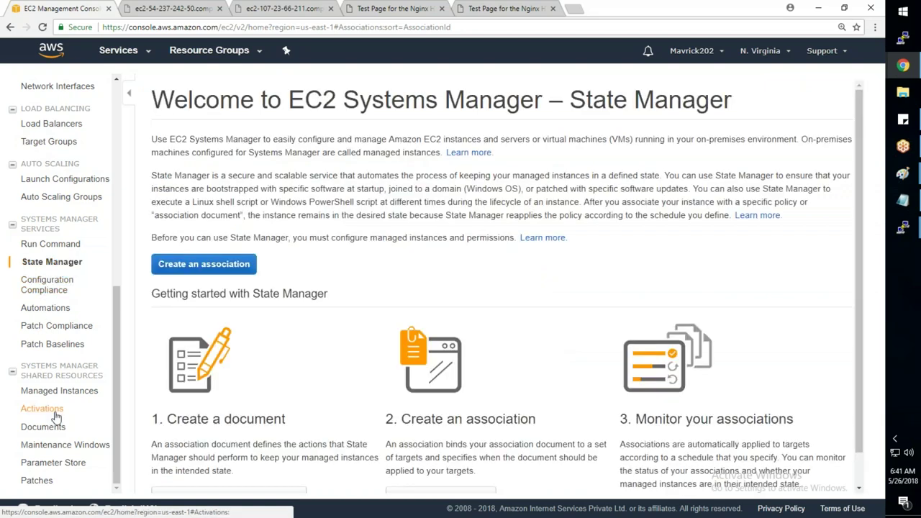
click(56, 412)
click(68, 392)
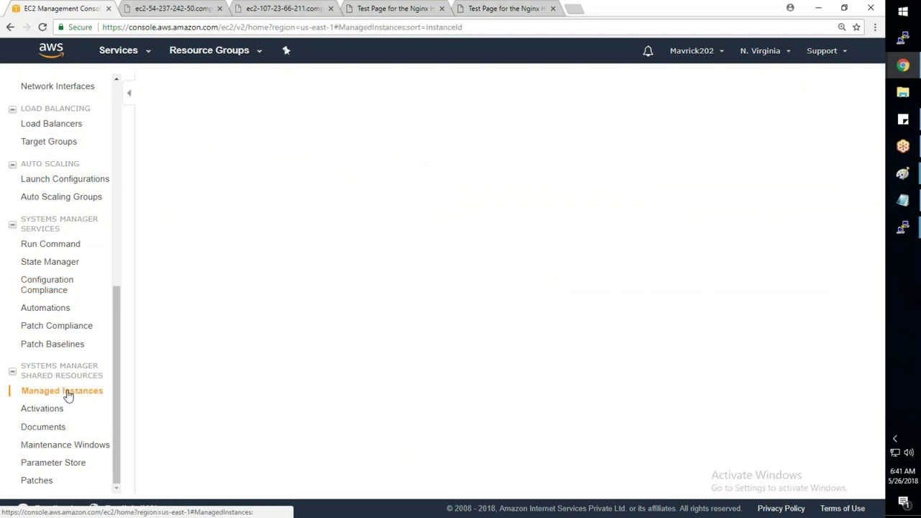
click(50, 409)
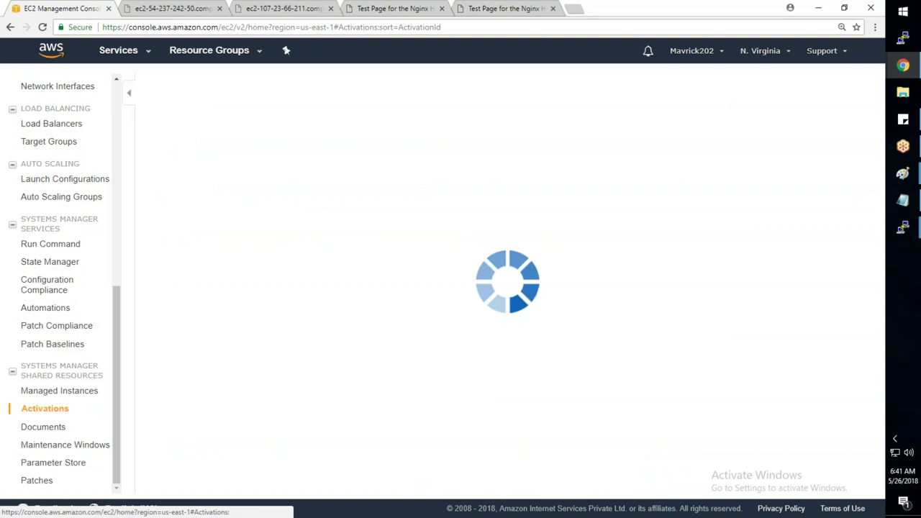
click(58, 264)
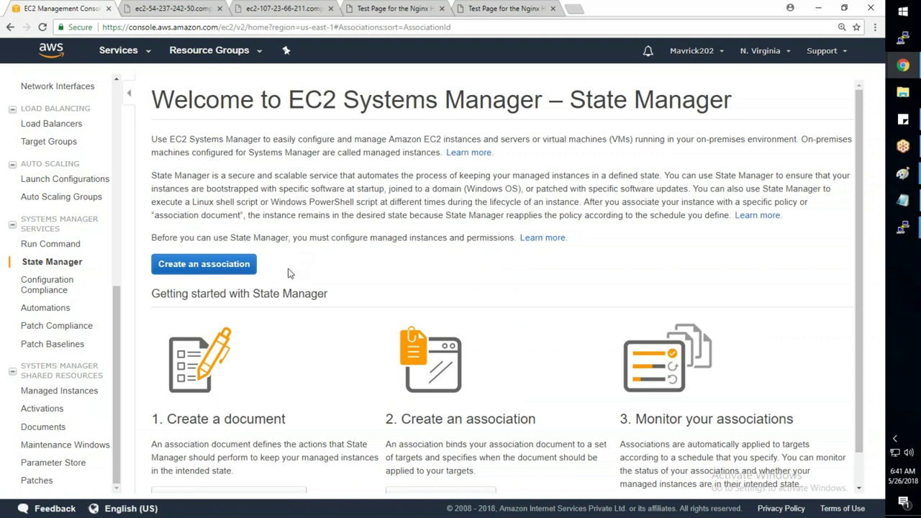
- Open IAM from the Services menu in a new tab and switch to its dashboard
click(119, 52)
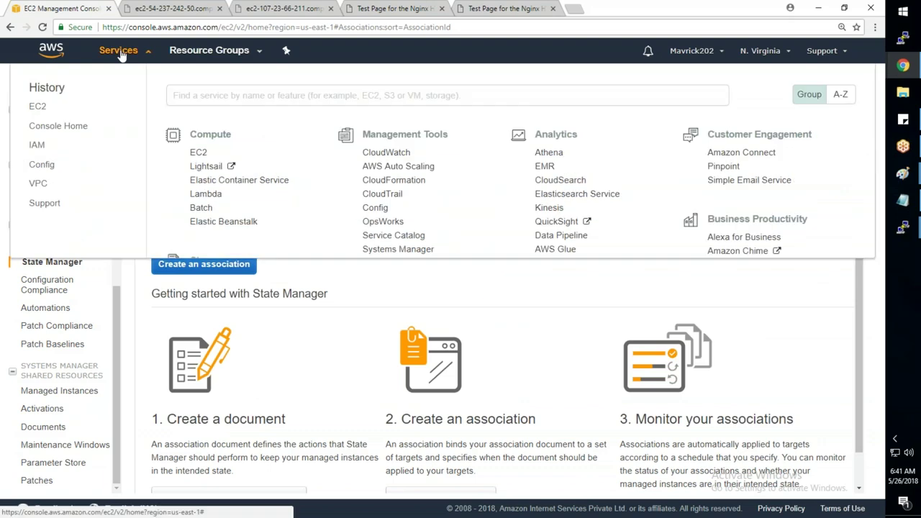
right_click(532, 306)
click(561, 315)
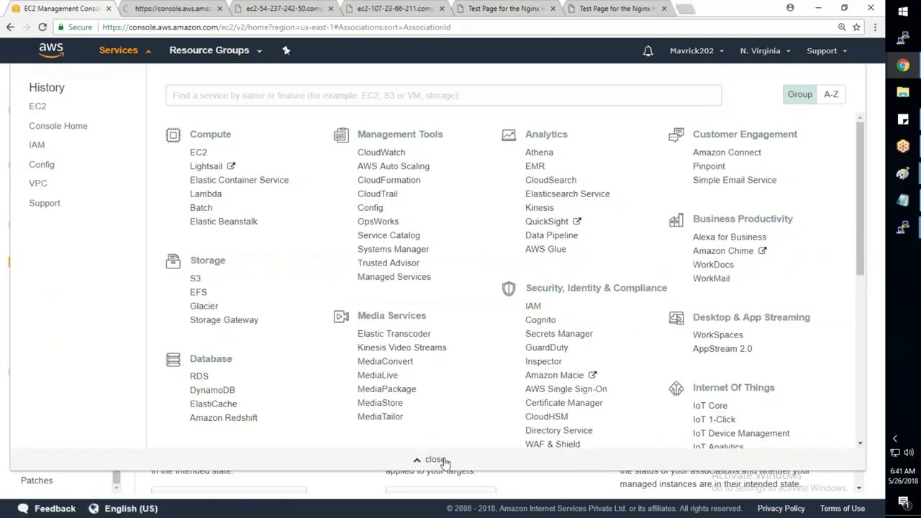
click(440, 460)
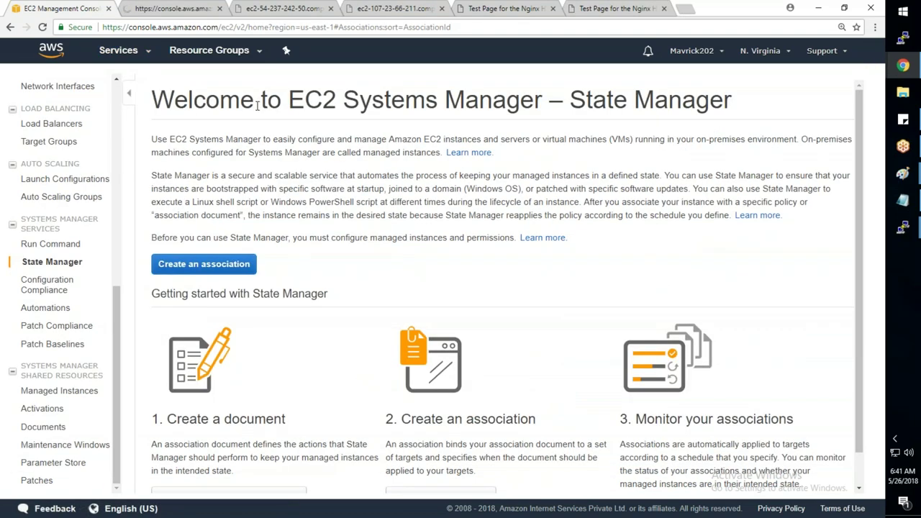
click(180, 8)
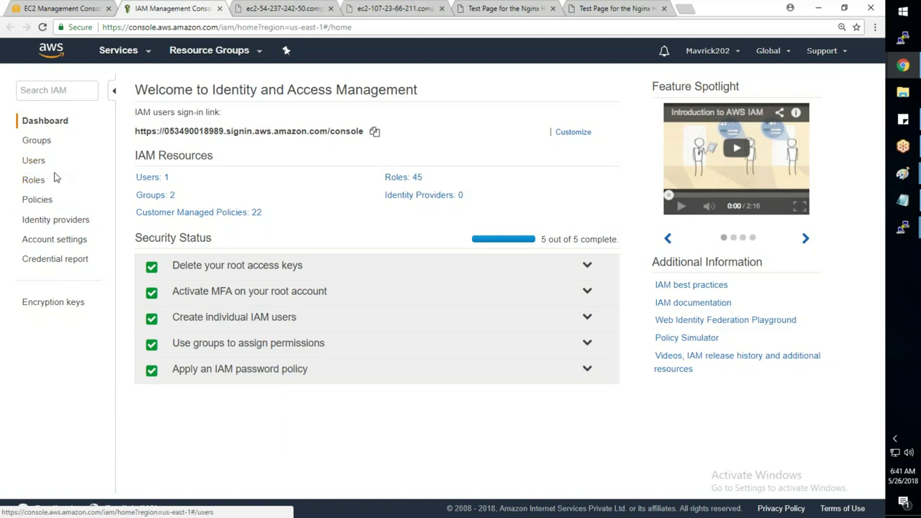
- Open the IAM Roles list and read through the introduction explaining IAM roles
drag(47, 160, 23, 181)
click(30, 186)
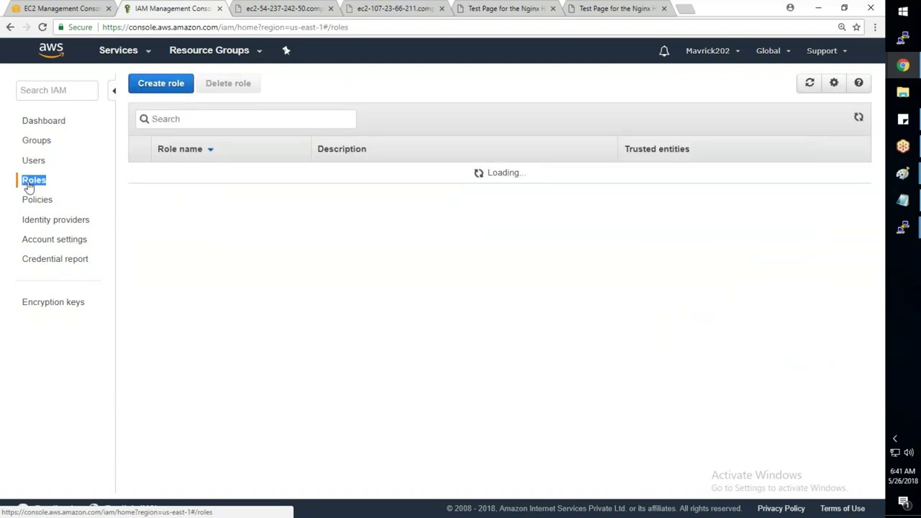
drag(153, 130, 229, 129)
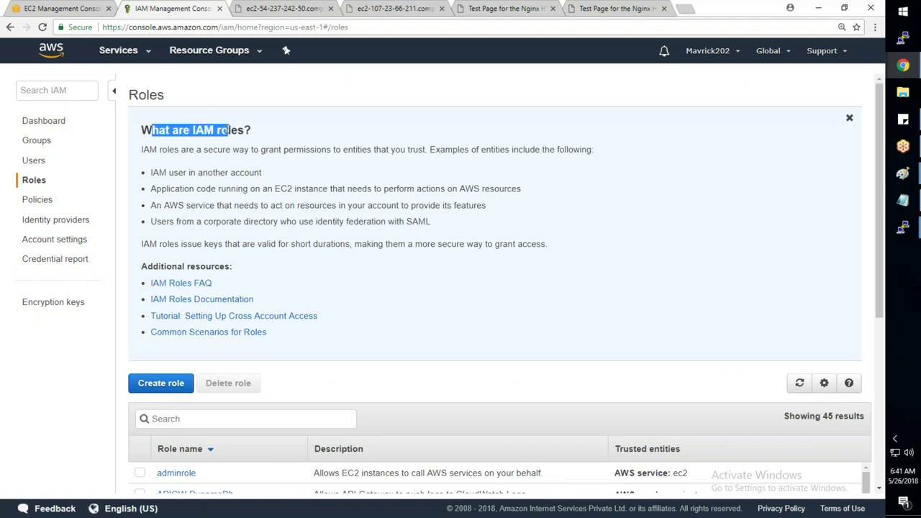
click(145, 149)
drag(144, 149, 508, 154)
drag(151, 172, 261, 174)
drag(151, 189, 523, 189)
click(523, 190)
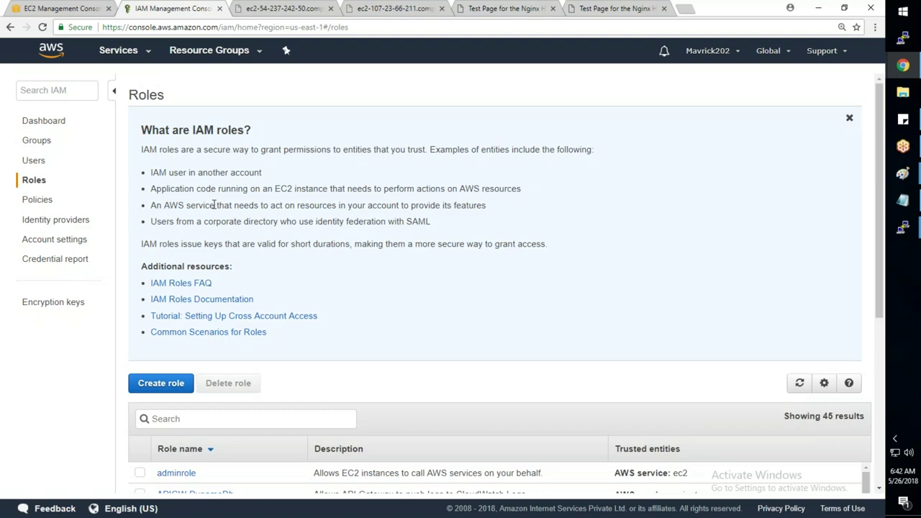
- Glance at the EC2 Run Command history, then filter IAM roles by 'SMS' and start a new role
click(54, 10)
click(52, 243)
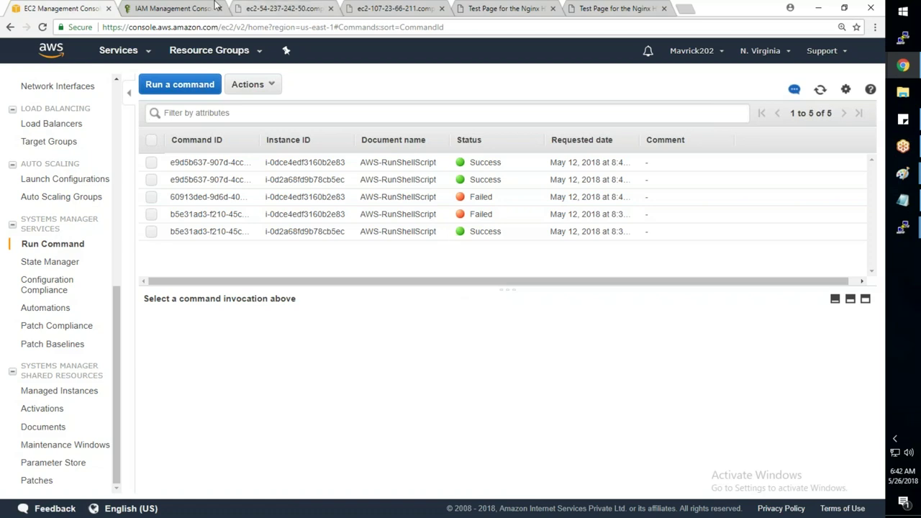
click(173, 8)
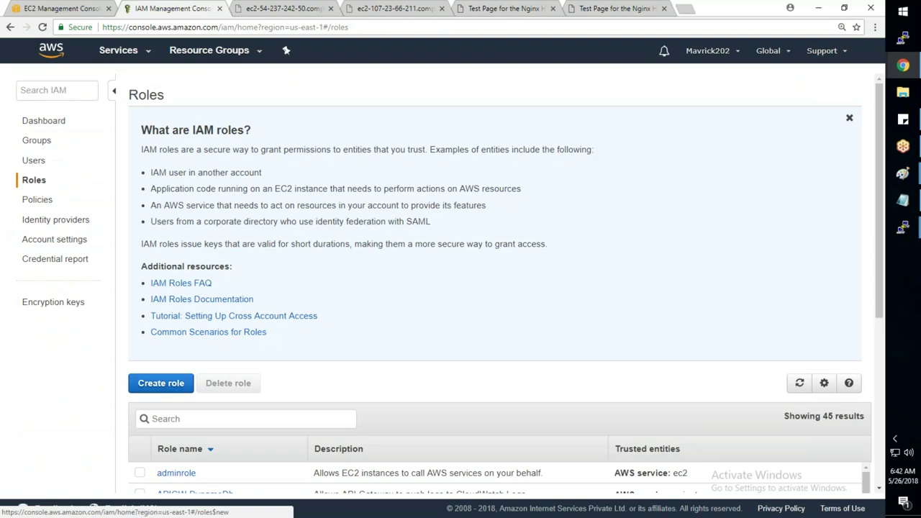
scroll(162, 383, down, 3)
scroll(298, 407, down, 10)
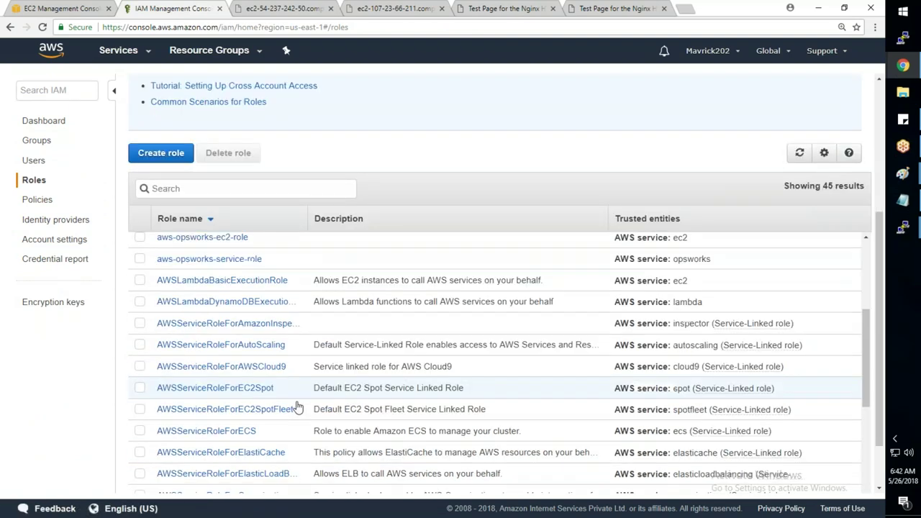
click(216, 189)
text(SMS)
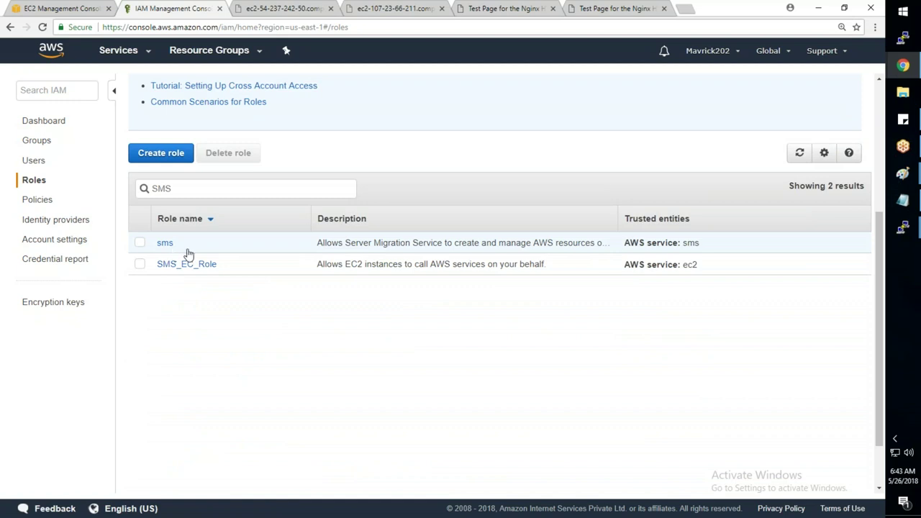
click(179, 158)
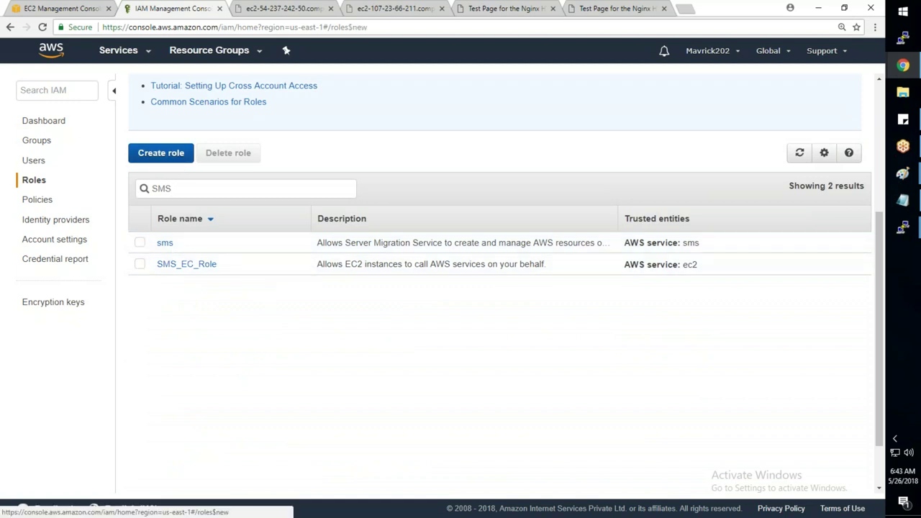
- Choose EC2 as the trusted service and attach the AmazonSSMFullAccess policy
click(152, 250)
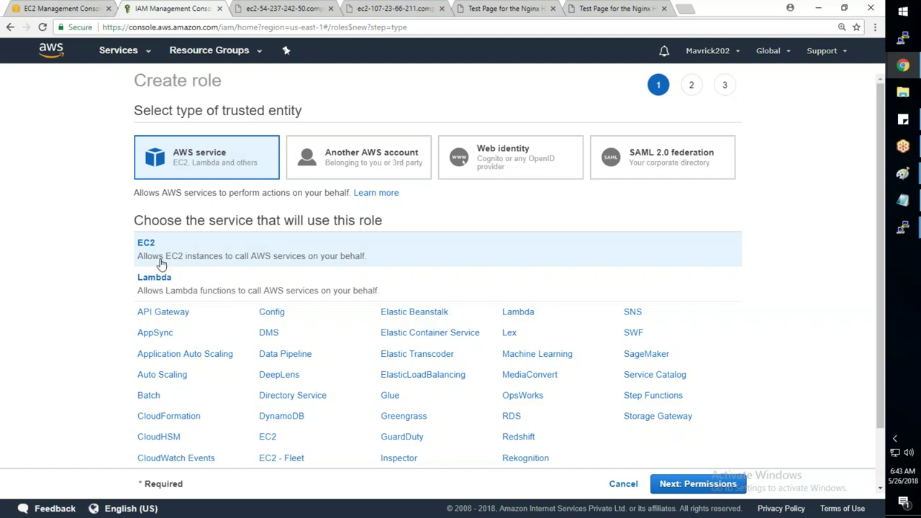
click(692, 491)
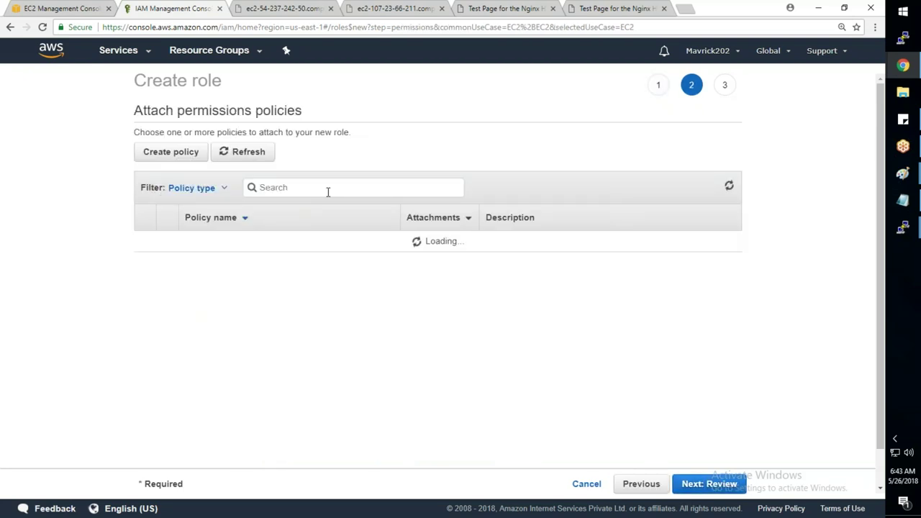
click(327, 187)
text(SSM)
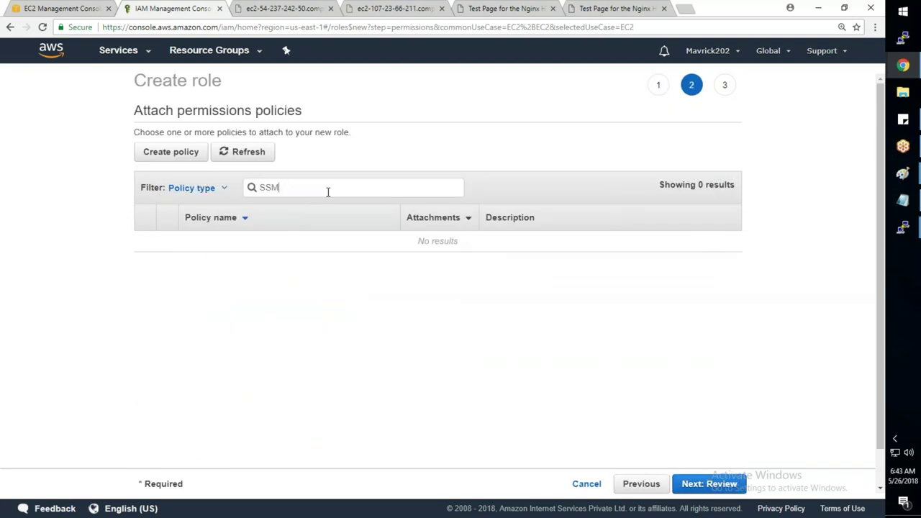
text(F)
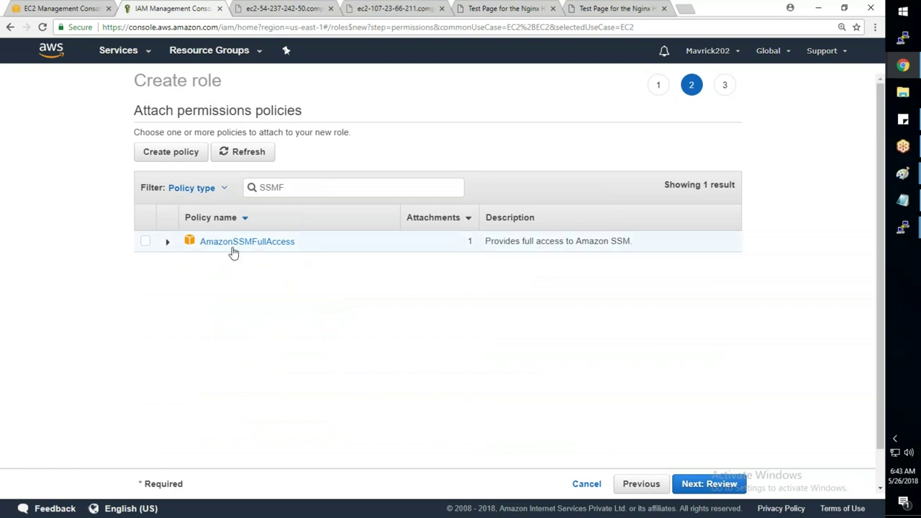
click(145, 242)
click(692, 486)
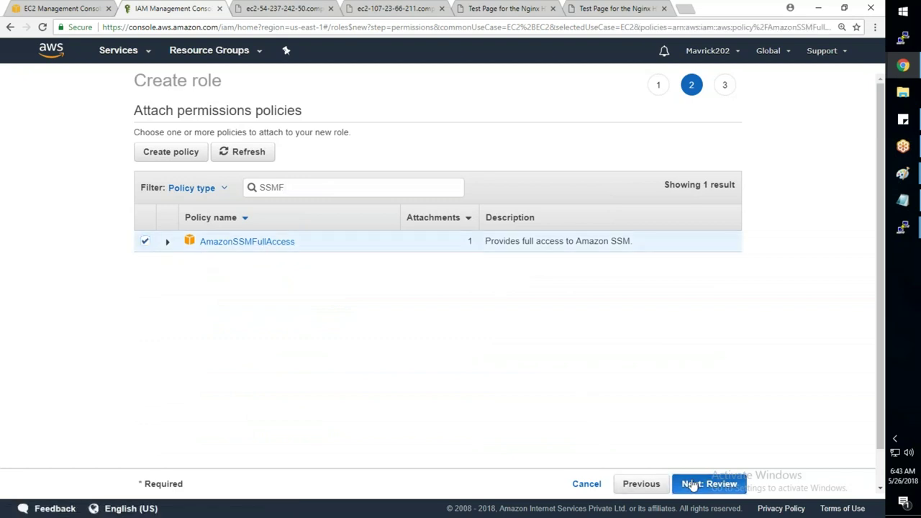
- Name the role MYSMSROLE on the review page, then cancel the wizard
click(421, 163)
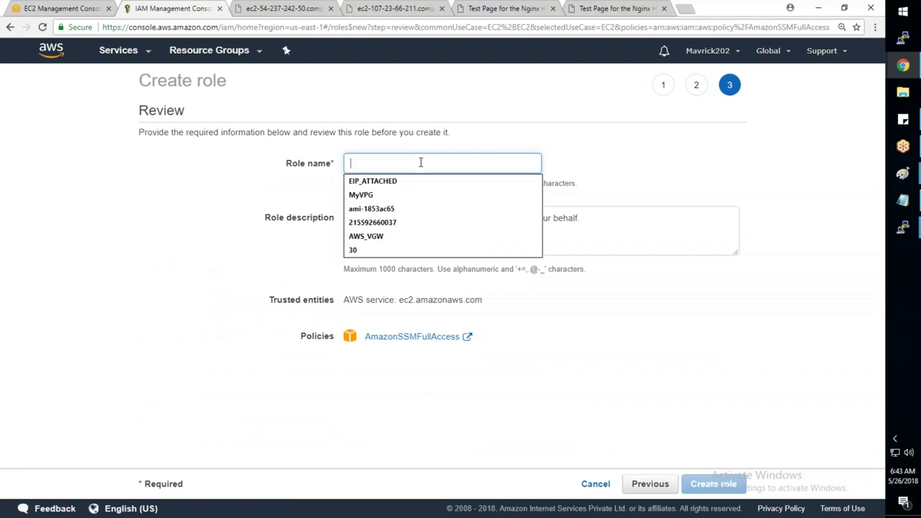
text(MYSMSROLE)
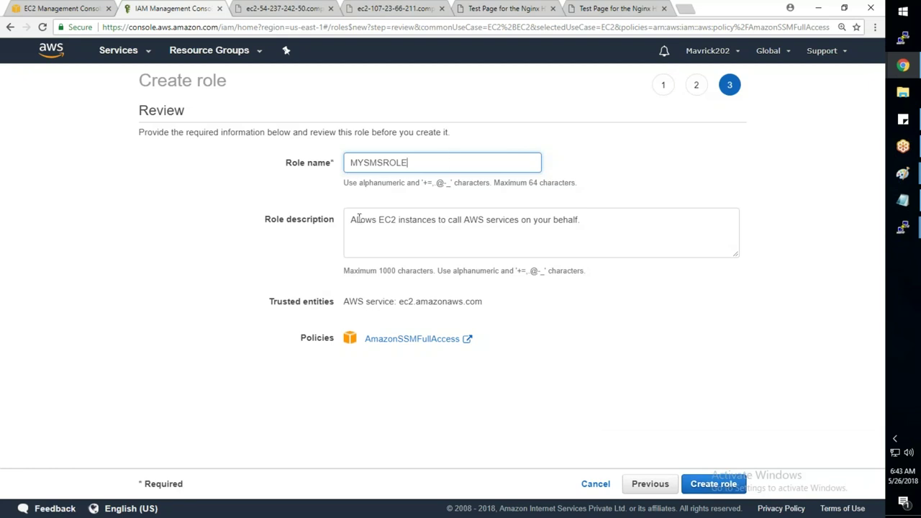
drag(351, 219, 586, 228)
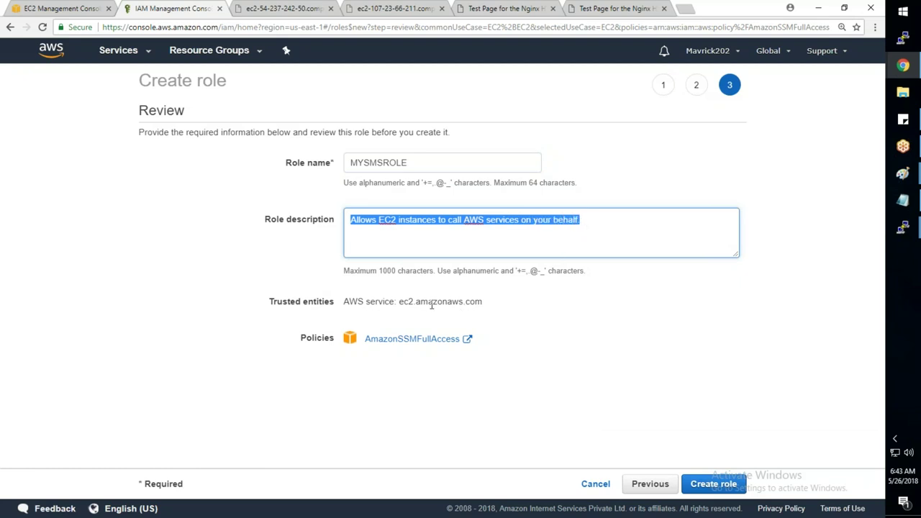
click(611, 487)
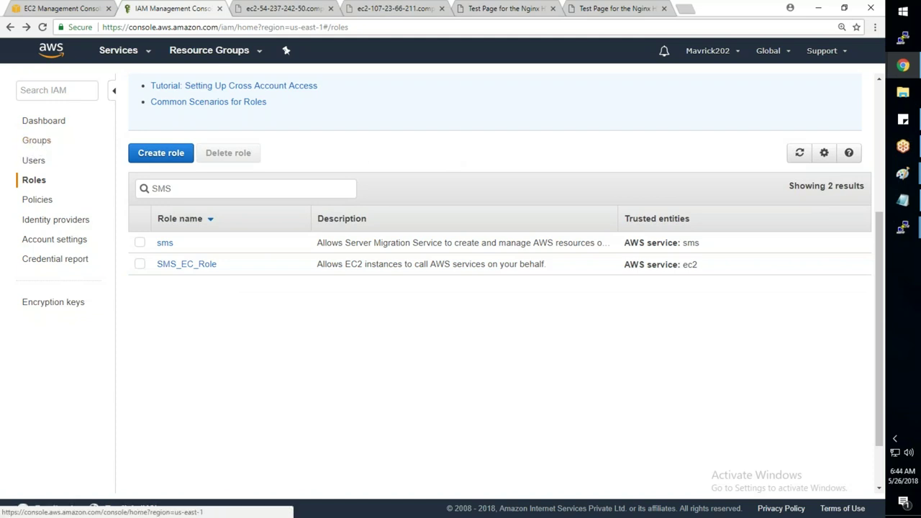
- Open the EC2 Instances list and try acting on all three web servers together, then deselect them
click(64, 10)
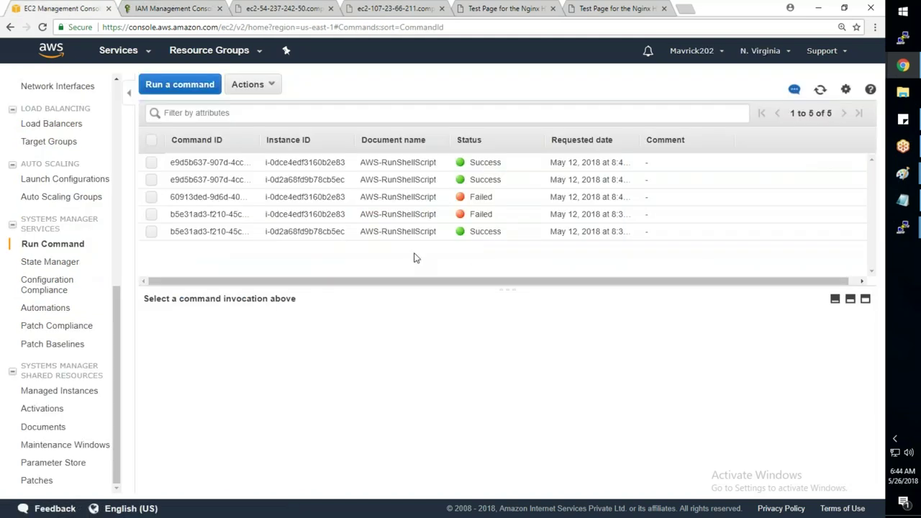
scroll(121, 197, up, 5)
click(41, 188)
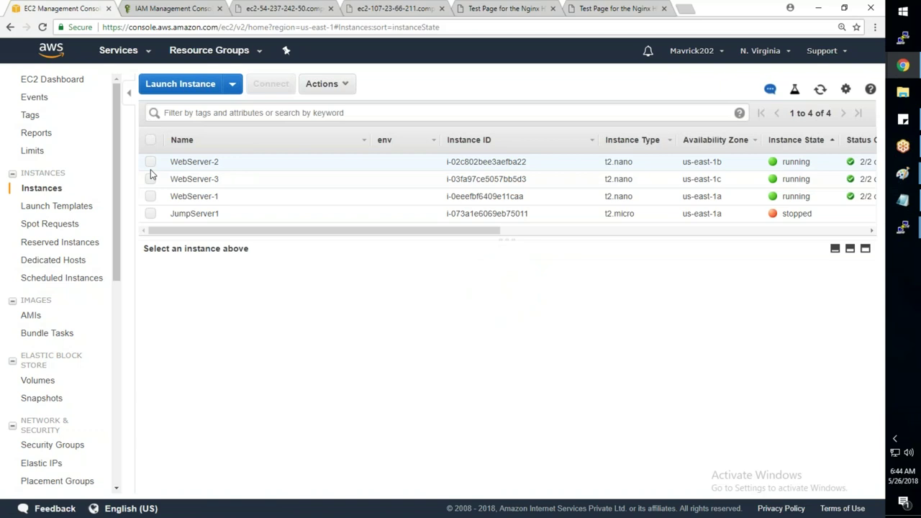
click(150, 162)
click(150, 179)
click(150, 196)
right_click(218, 176)
mouse_move(250, 246)
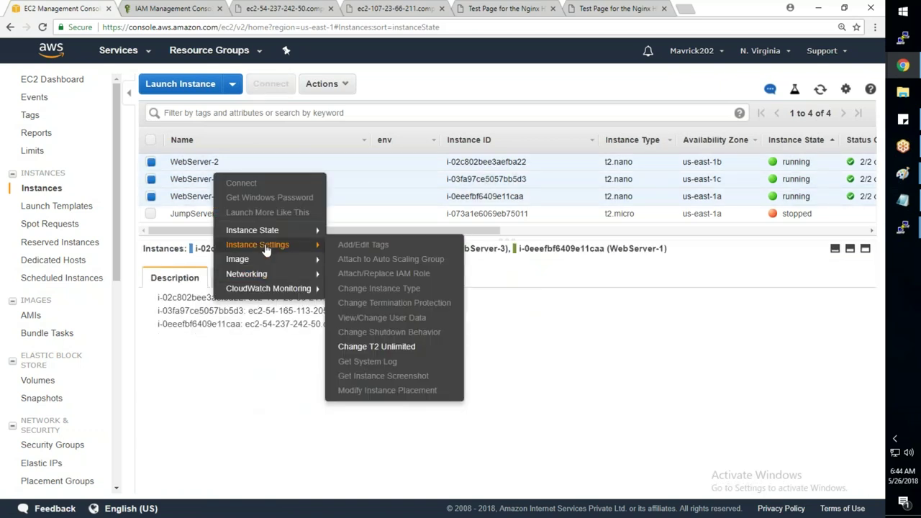
click(150, 196)
click(150, 196)
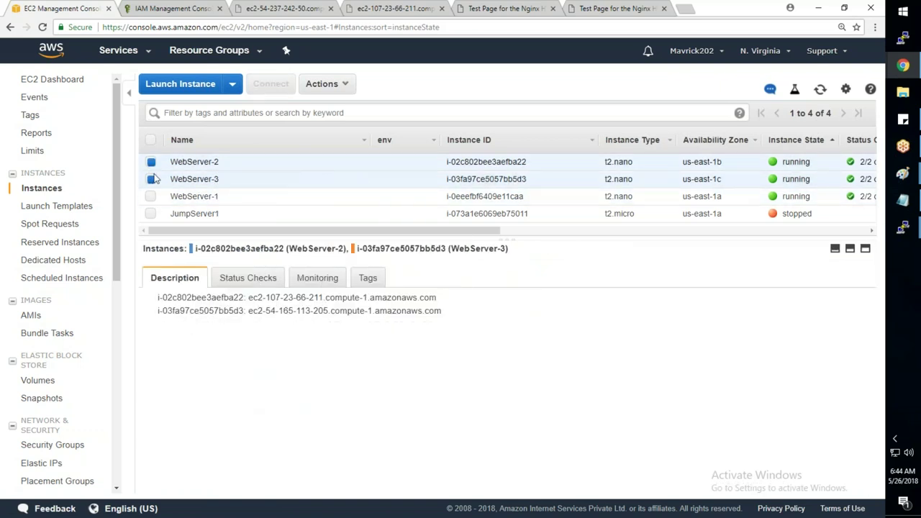
click(150, 161)
click(150, 179)
- Attach the SMS_EC_Role IAM role to WebServer-1
click(223, 201)
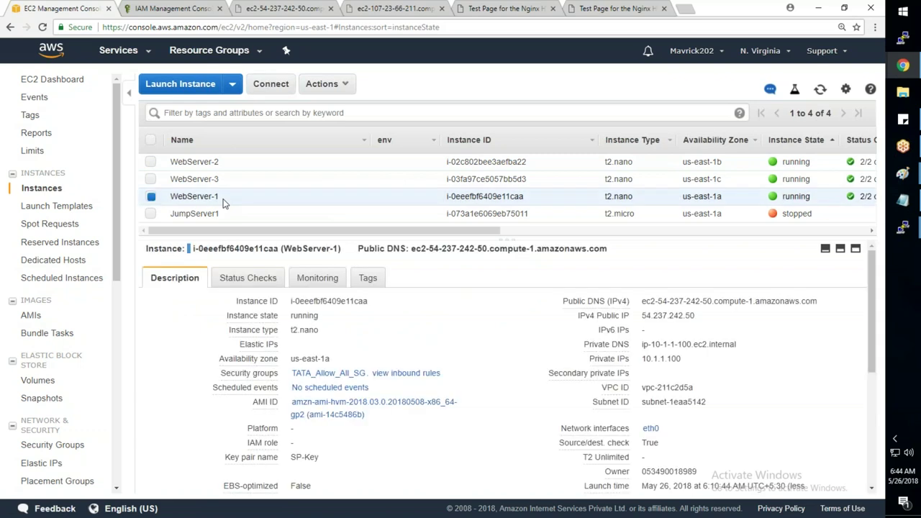
right_click(223, 192)
mouse_move(266, 262)
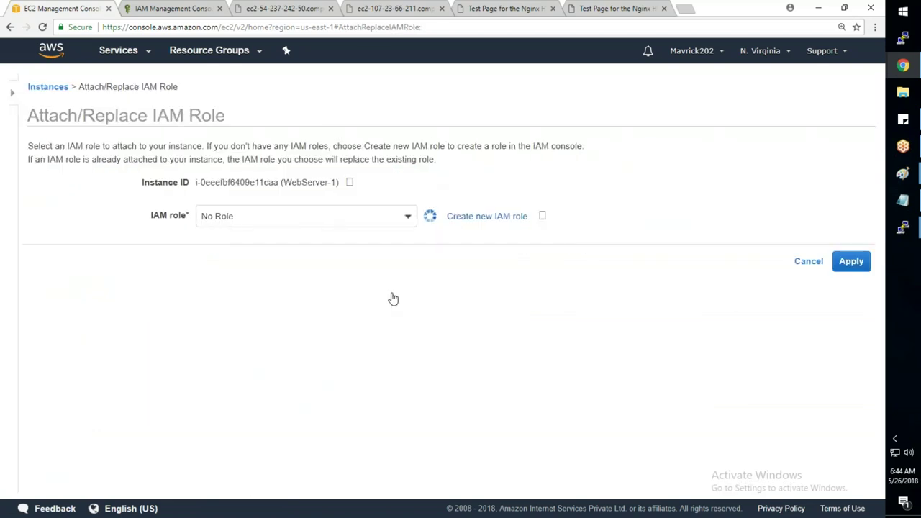
click(332, 225)
text(SM)
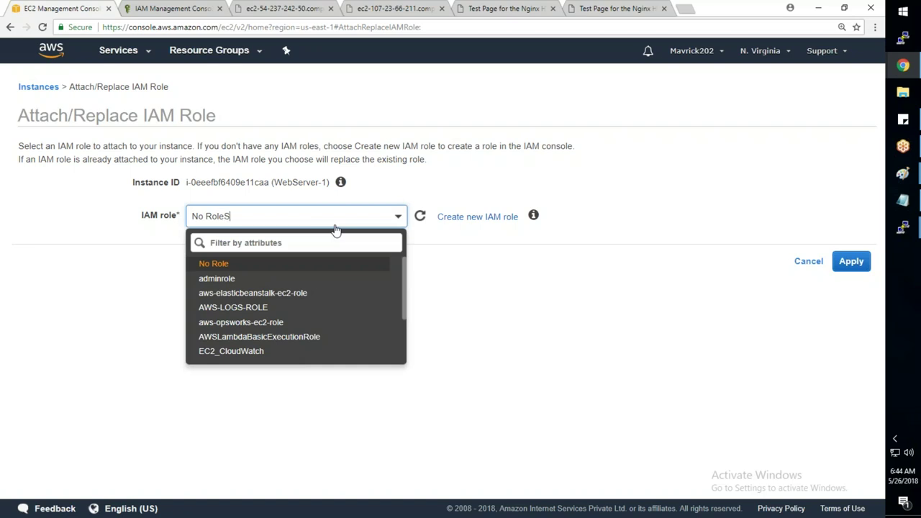
key(BackSpace)
key(BackSpace)
key(BackSpace)
key(BackSpace)
key(BackSpace)
key(BackSpace)
key(BackSpace)
key(BackSpace)
key(BackSpace)
text(SMS_EC_)
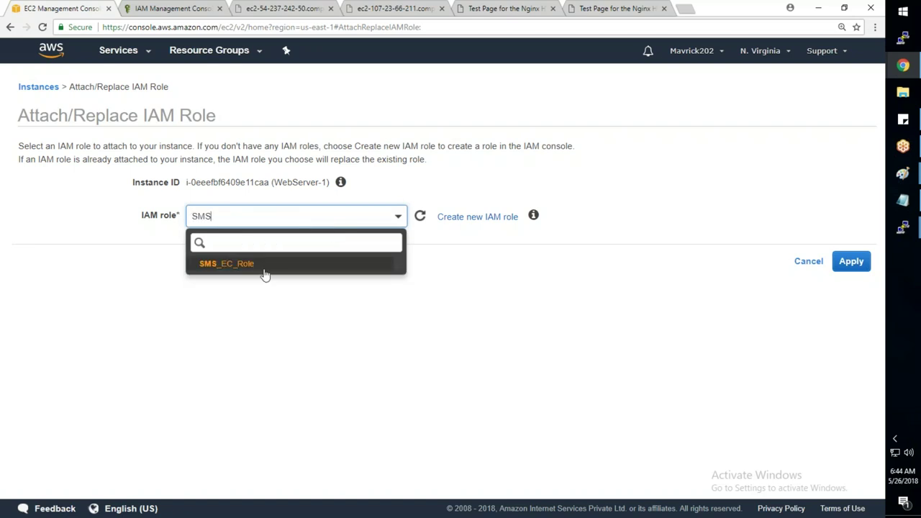
click(263, 265)
click(846, 261)
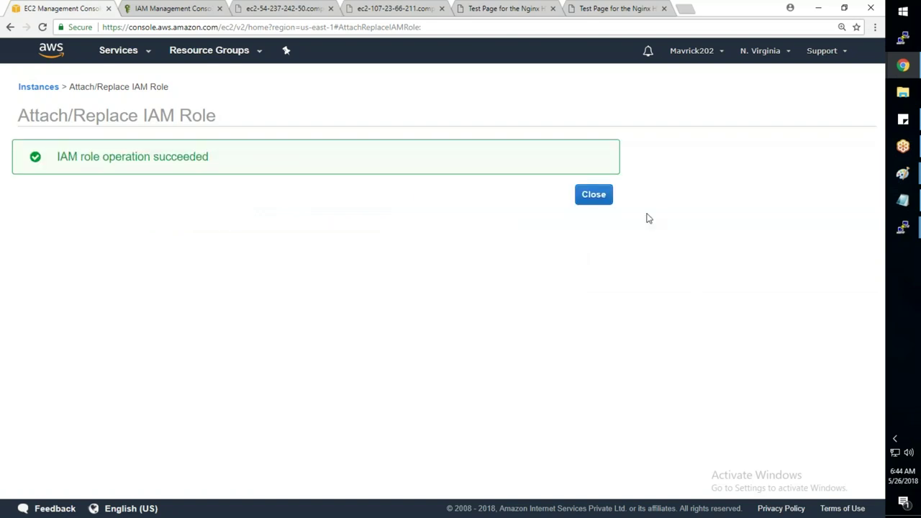
click(593, 192)
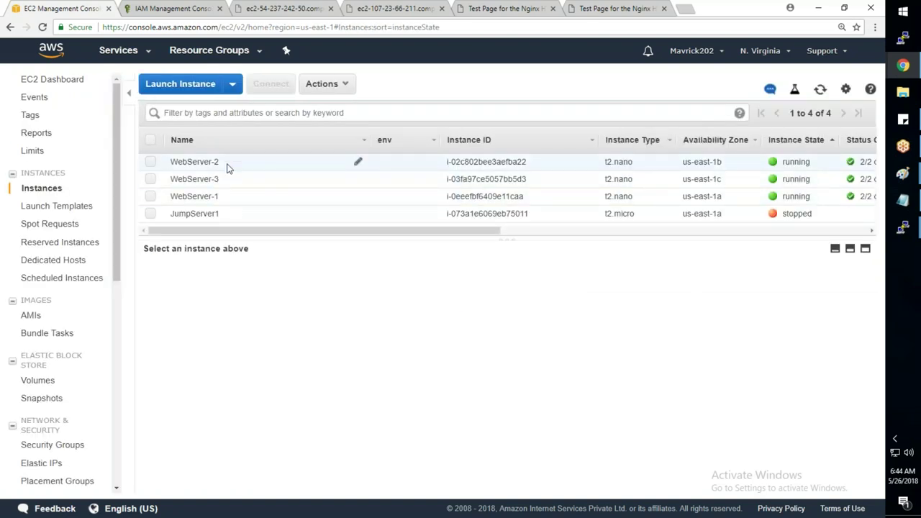
- Attach the SMS_EC_Role IAM role to WebServer-2
click(226, 165)
right_click(228, 164)
mouse_move(317, 227)
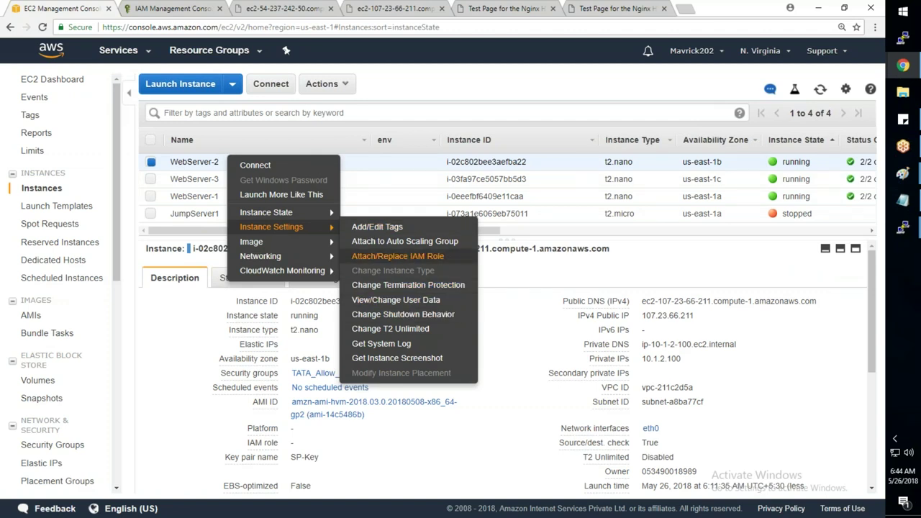
click(400, 257)
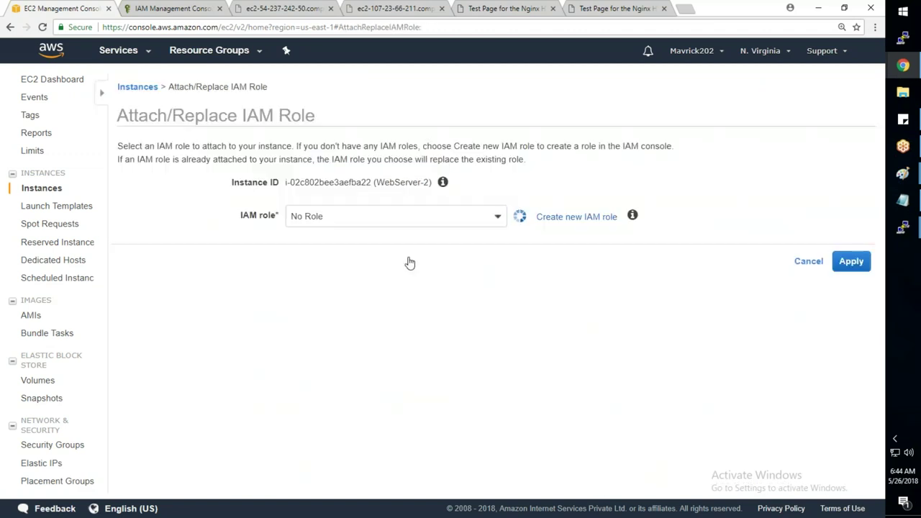
text(SMS)
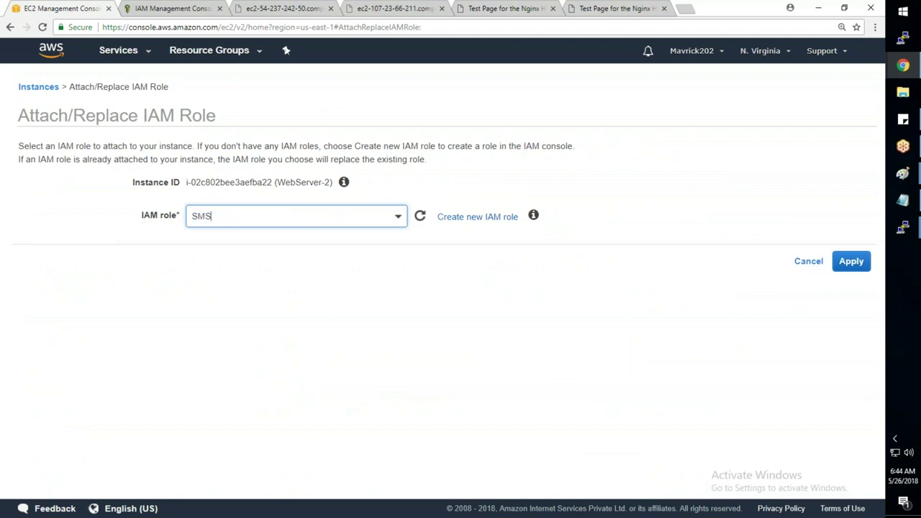
click(224, 264)
click(851, 261)
click(593, 194)
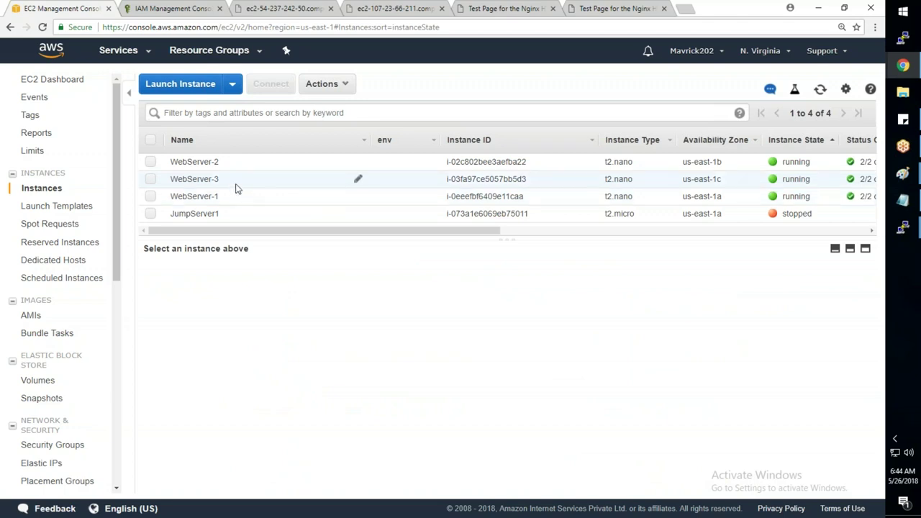
- Attach the SMS_EC_Role IAM role to WebServer-3
right_click(236, 187)
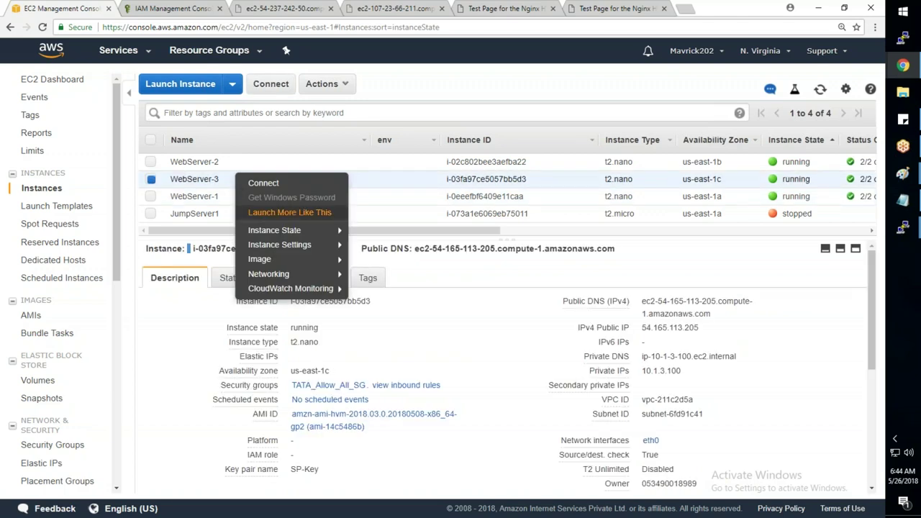
mouse_move(280, 230)
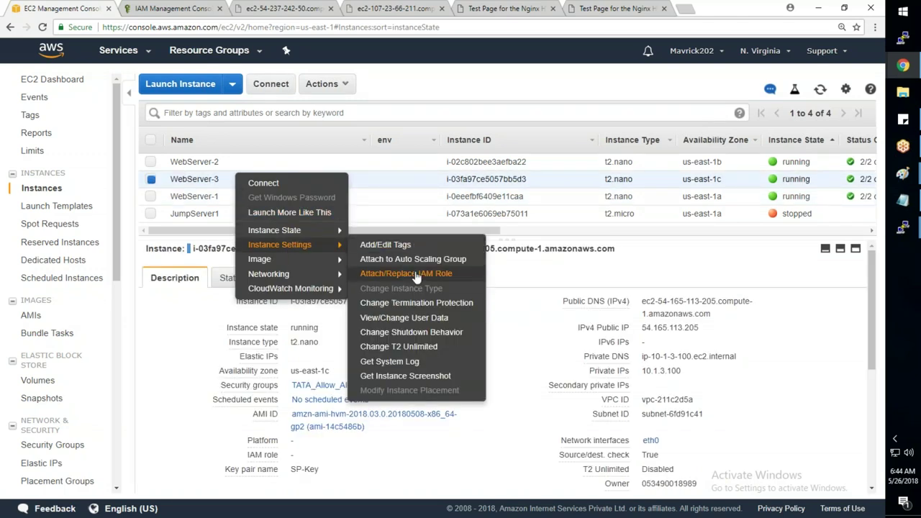
click(394, 271)
click(345, 217)
text(SMS)
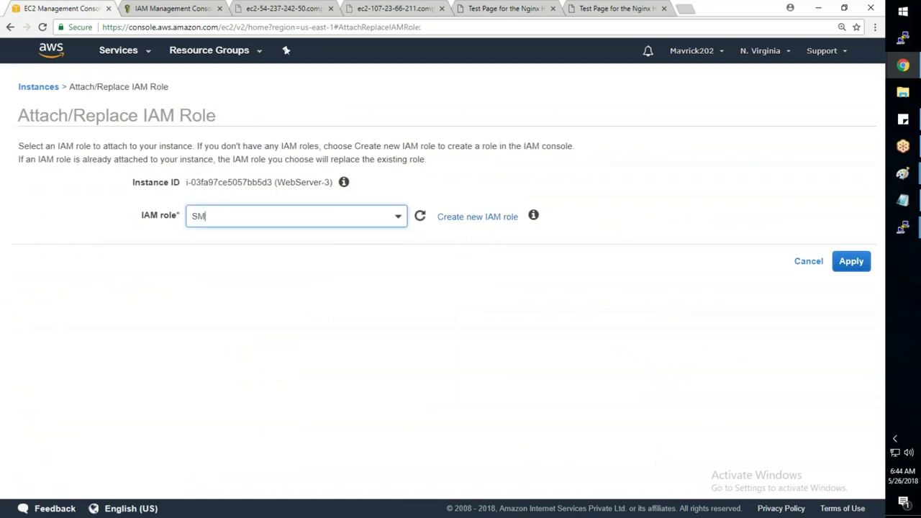
click(253, 265)
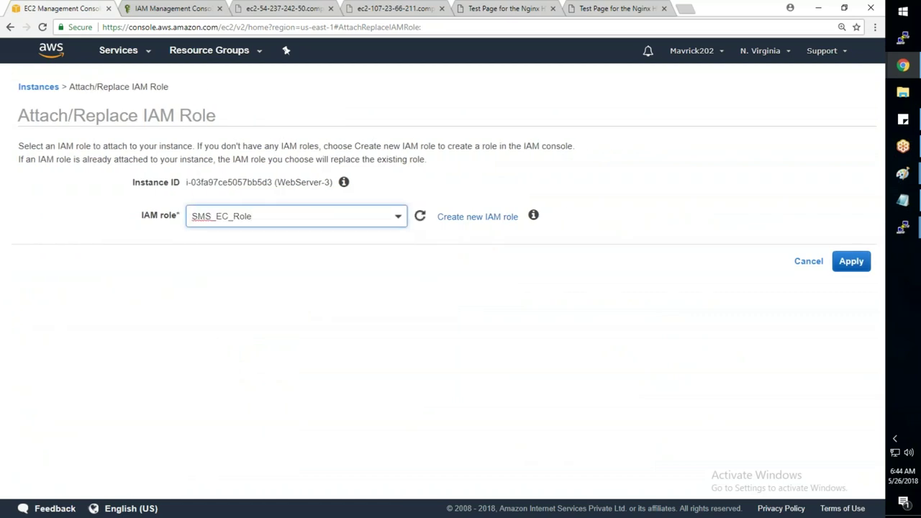
click(851, 261)
click(591, 198)
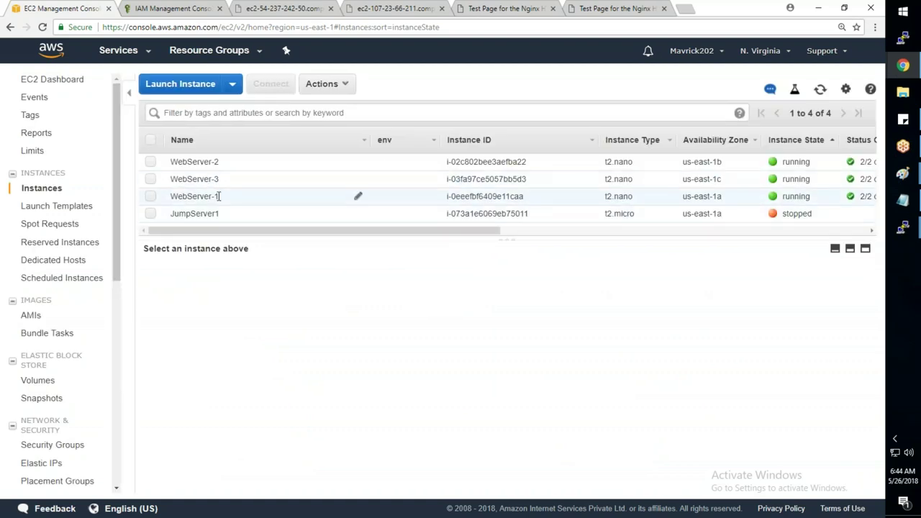
click(216, 196)
- Check that WebServer-1, -2 and -3 each show SMS_EC_Role as their IAM role
drag(362, 446, 304, 444)
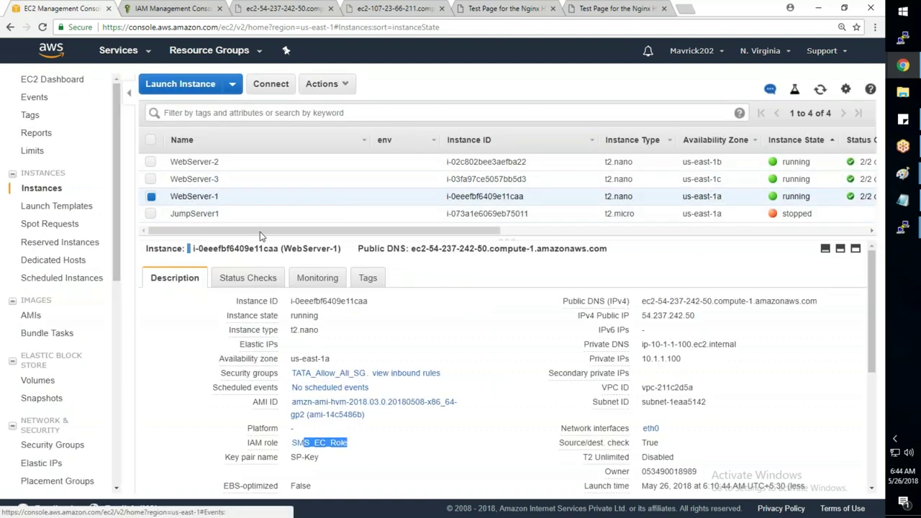
click(252, 163)
double_click(358, 449)
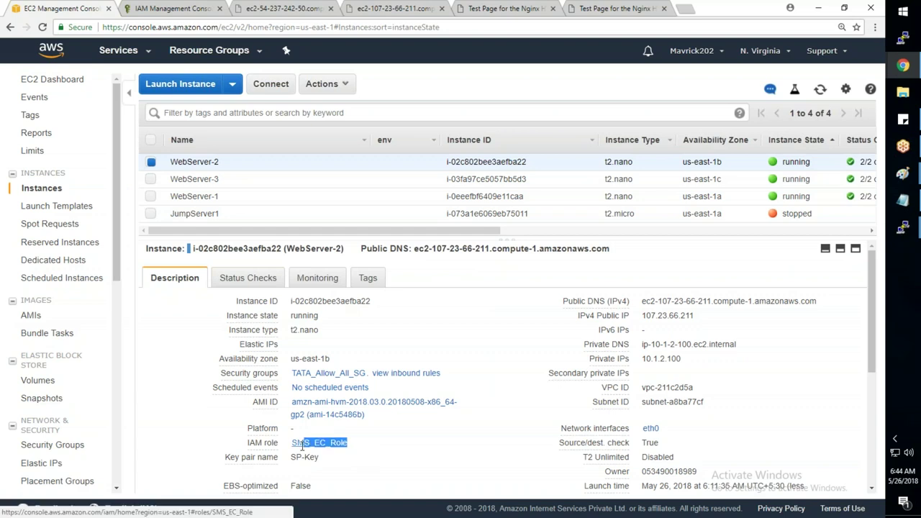
key(Down)
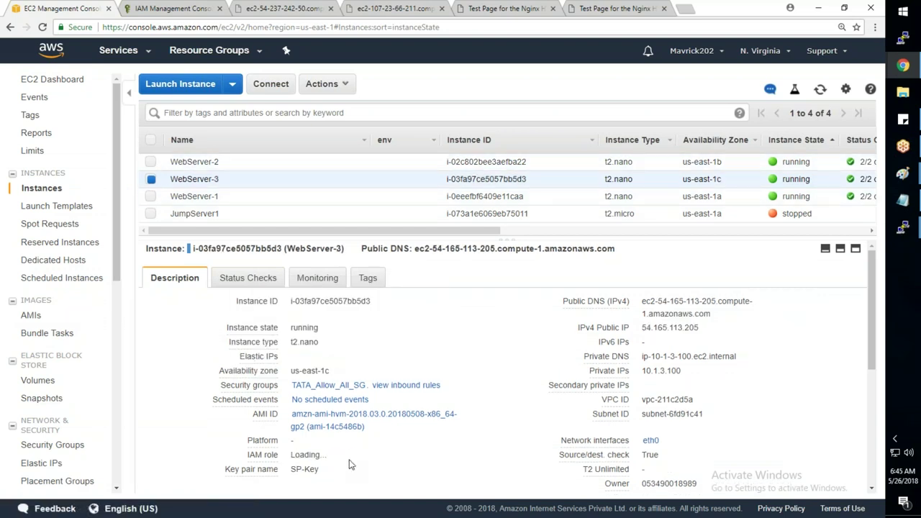
drag(231, 297, 293, 454)
click(292, 454)
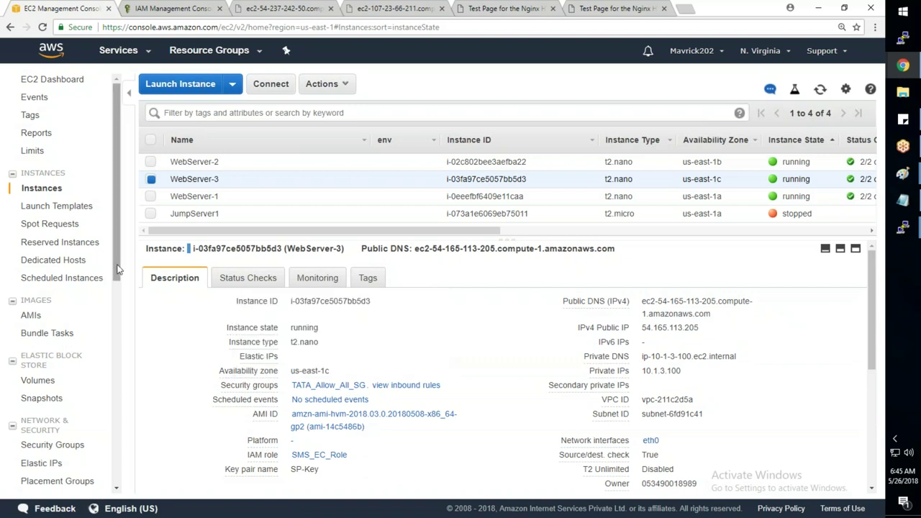
- Open the Run Command history from the left navigation
drag(117, 272, 117, 330)
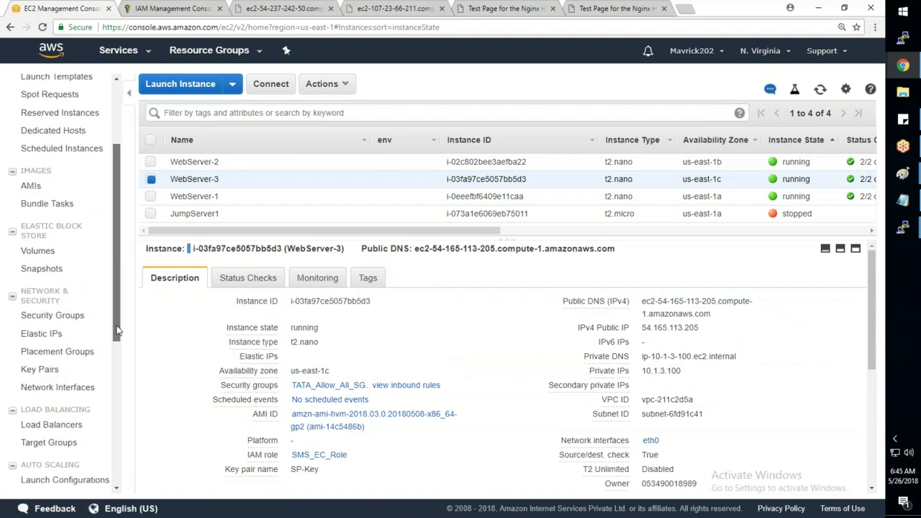
drag(118, 335, 118, 389)
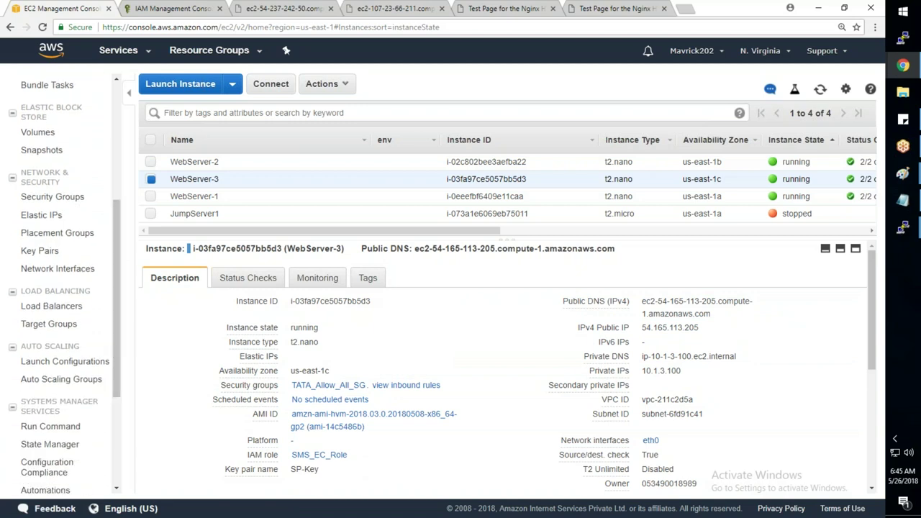
scroll(85, 400, down, 3)
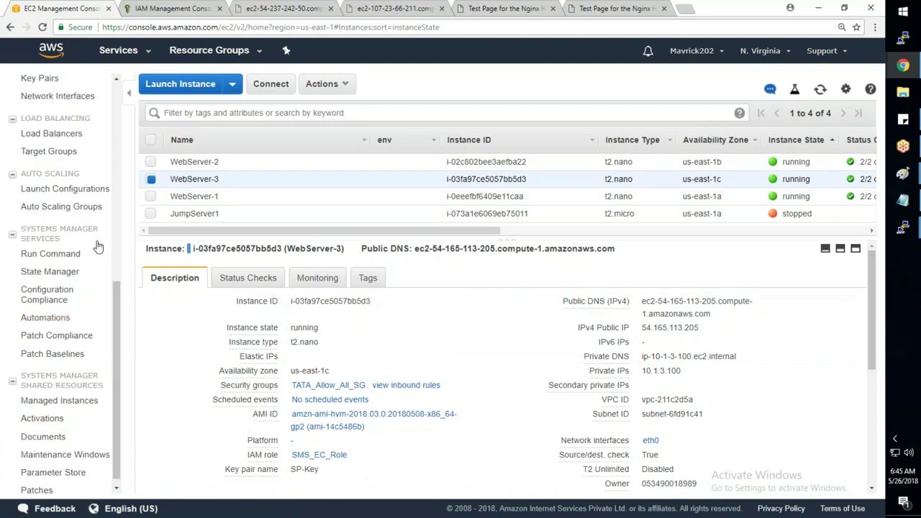
click(52, 253)
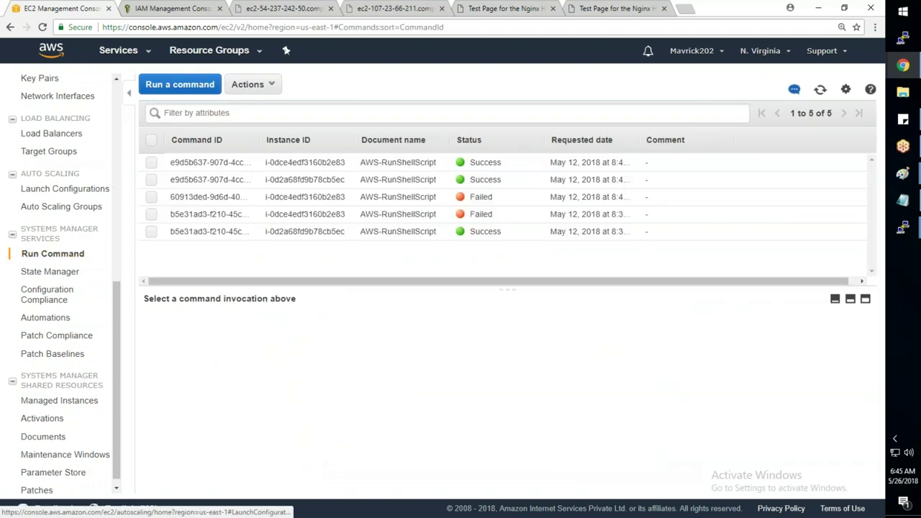
- Open the Run a command form and find no instances listed under Select instances
click(182, 89)
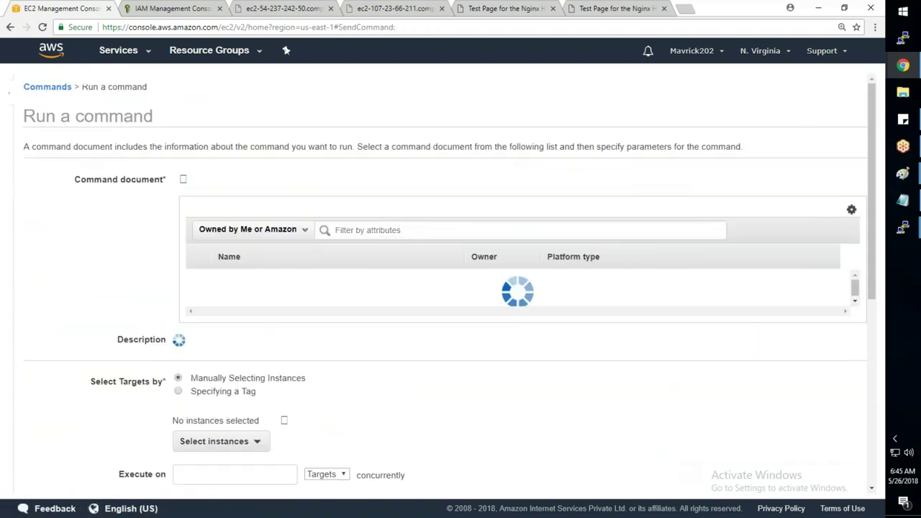
scroll(346, 305, down, 2)
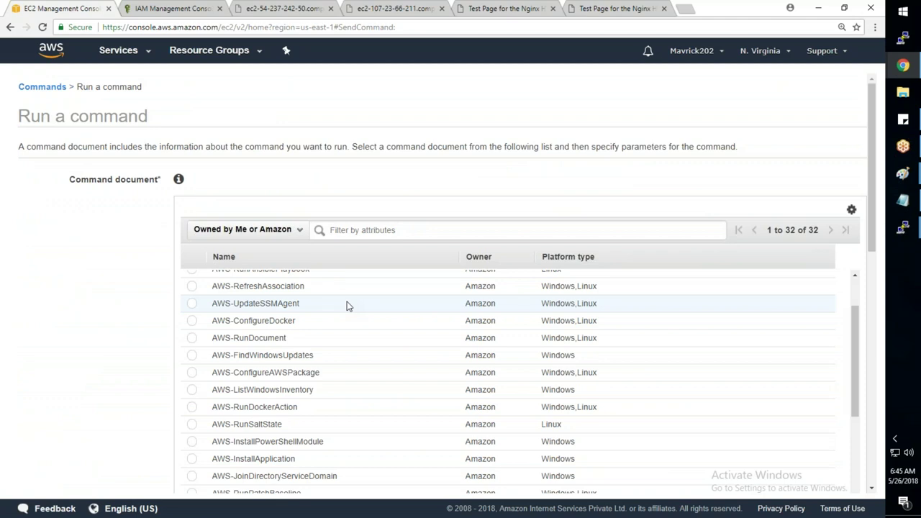
scroll(86, 397, down, 10)
click(216, 144)
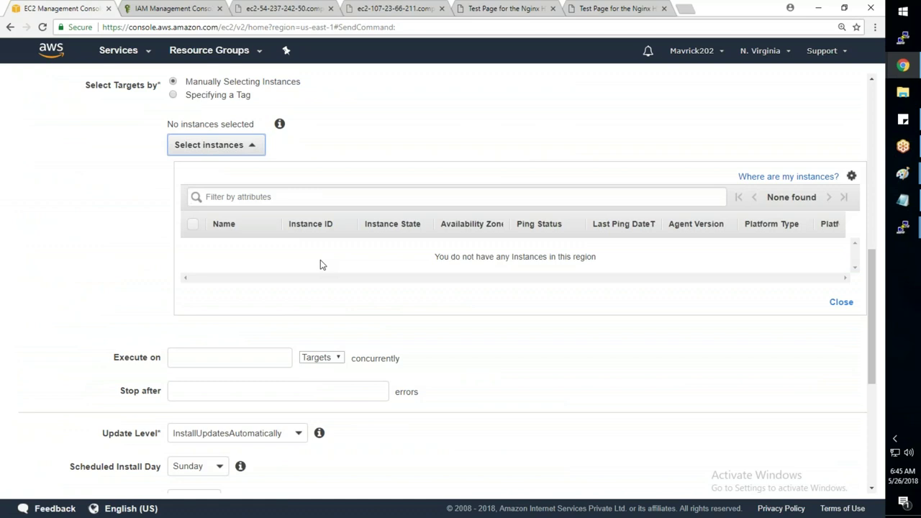
scroll(421, 337, up, 5)
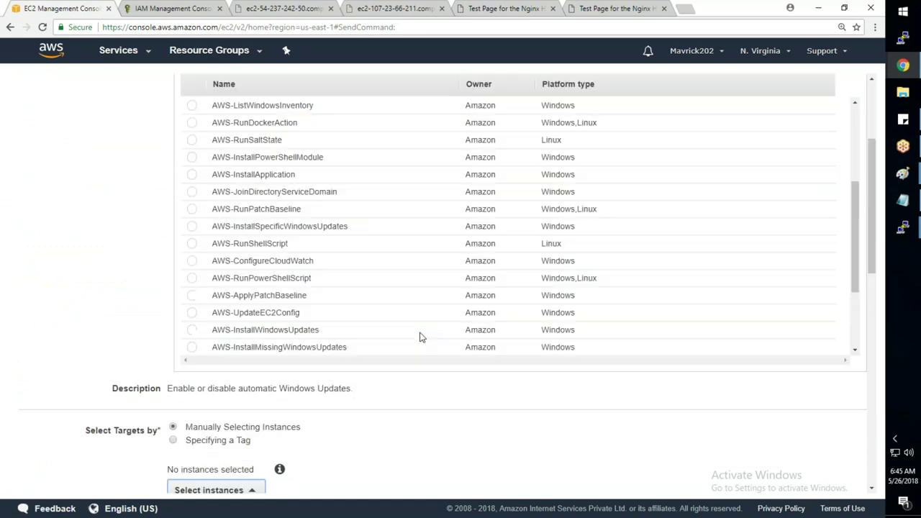
scroll(422, 337, up, 2)
scroll(567, 261, down, 2)
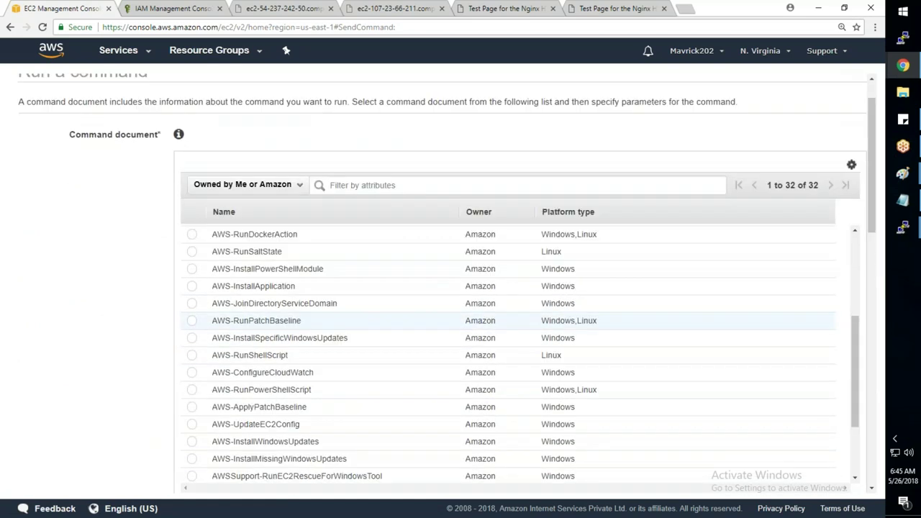
scroll(503, 320, down, 12)
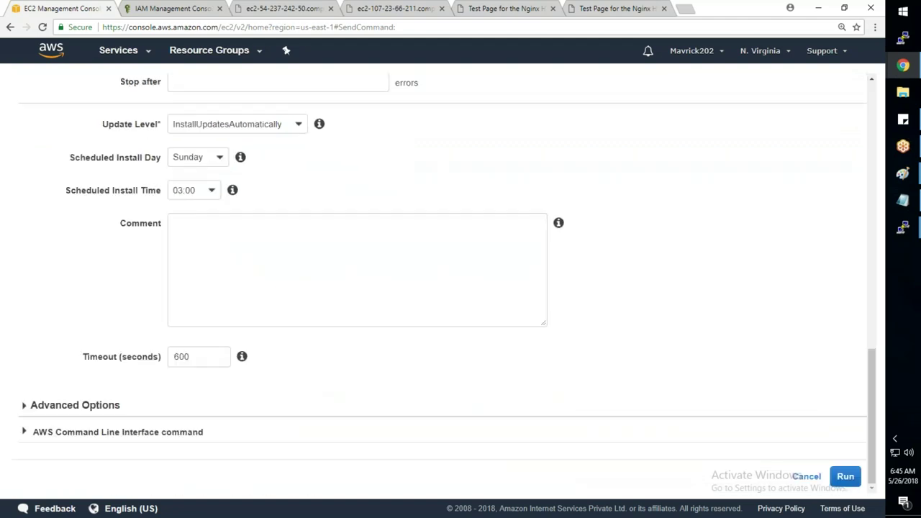
- On the first server, find the /usr/bin/amazon-ssm-agent path with ps -ef and start the agent
mouse_move(903, 227)
click(817, 148)
text(clear)
key(Return)
text(ps -ef)
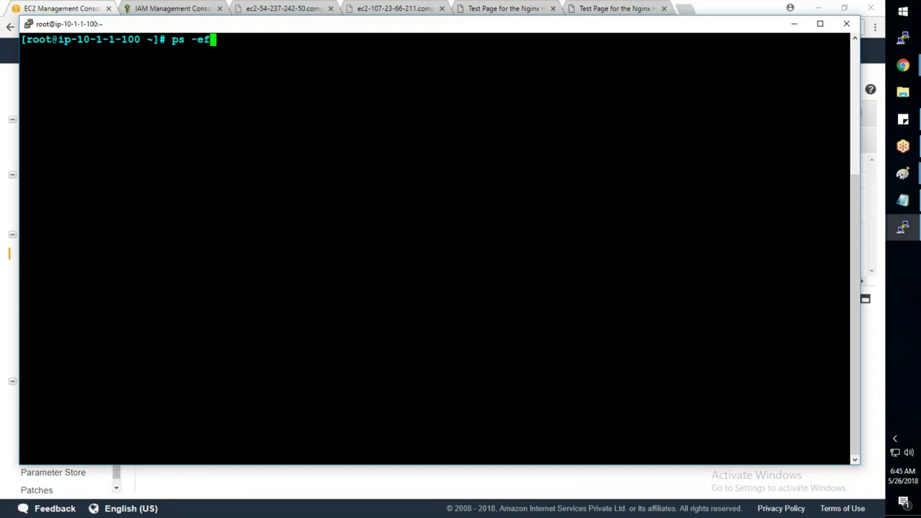
key(Return)
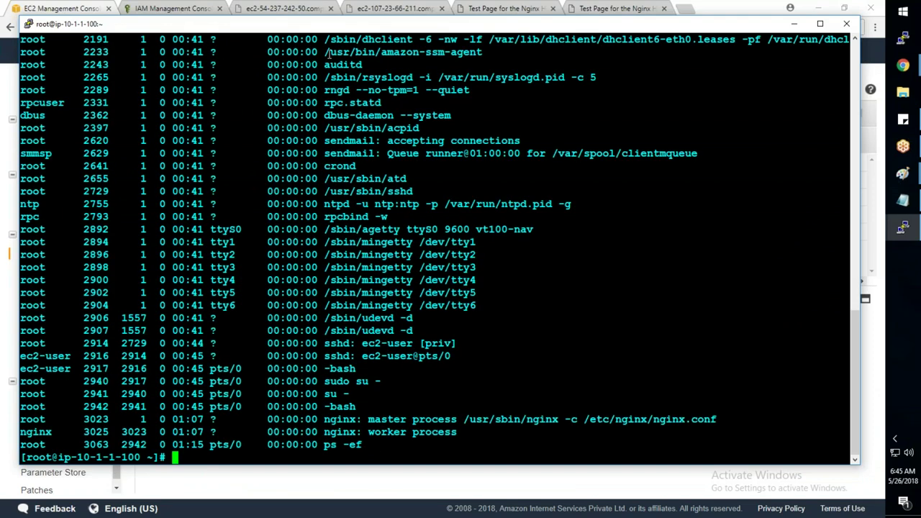
drag(324, 51, 481, 52)
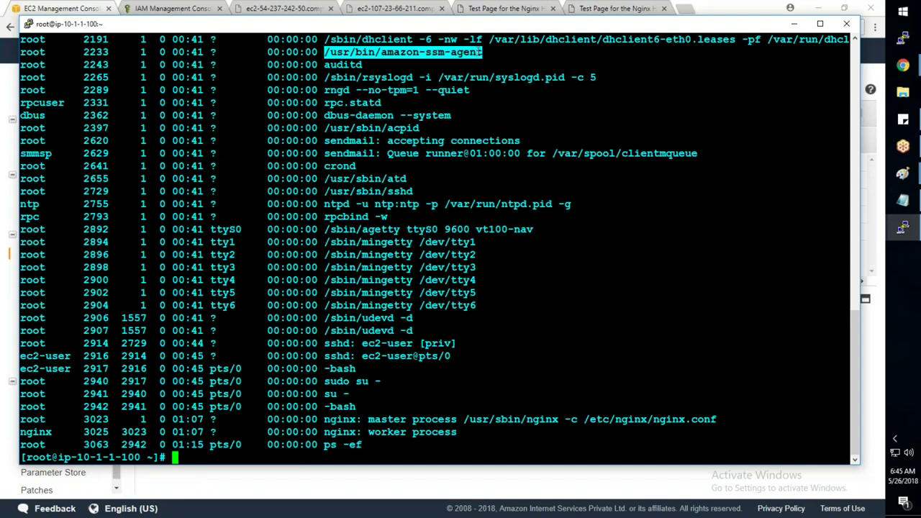
right_click(715, 209)
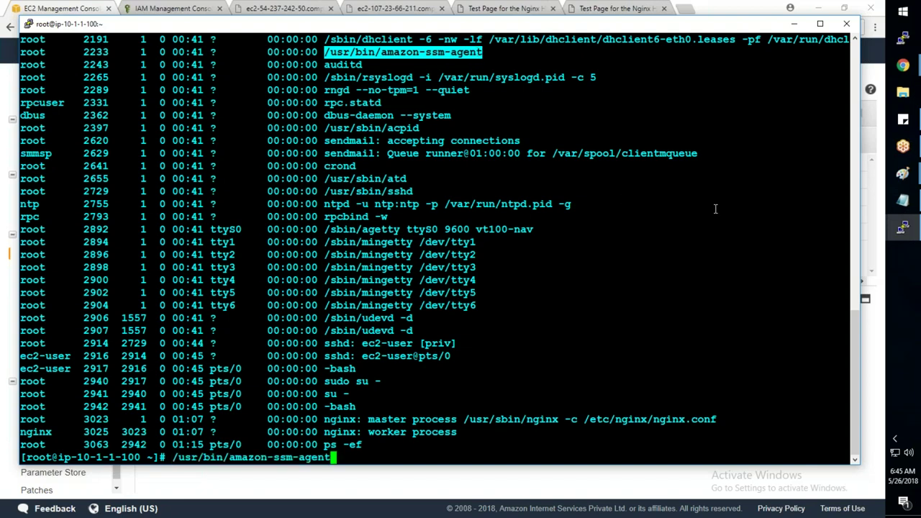
text(restart)
key(Return)
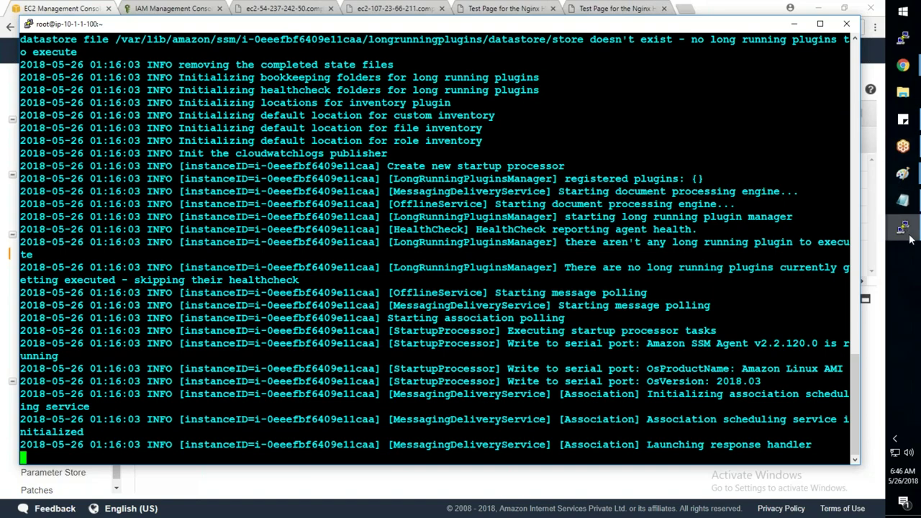
- Start amazon-ssm-agent on the second and third web servers by pasting the agent path
mouse_move(910, 239)
click(836, 226)
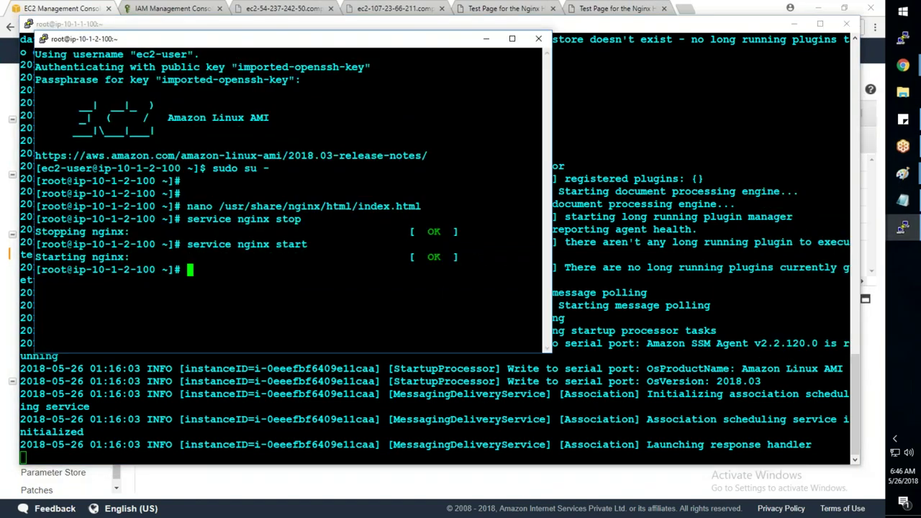
text(/usr/bin/amazon-ssm-agent)
key(Return)
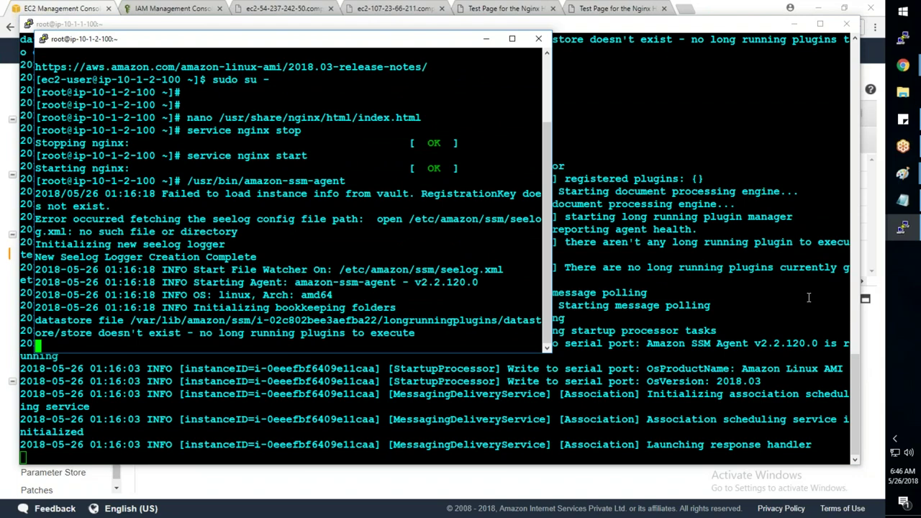
key(alt+Tab)
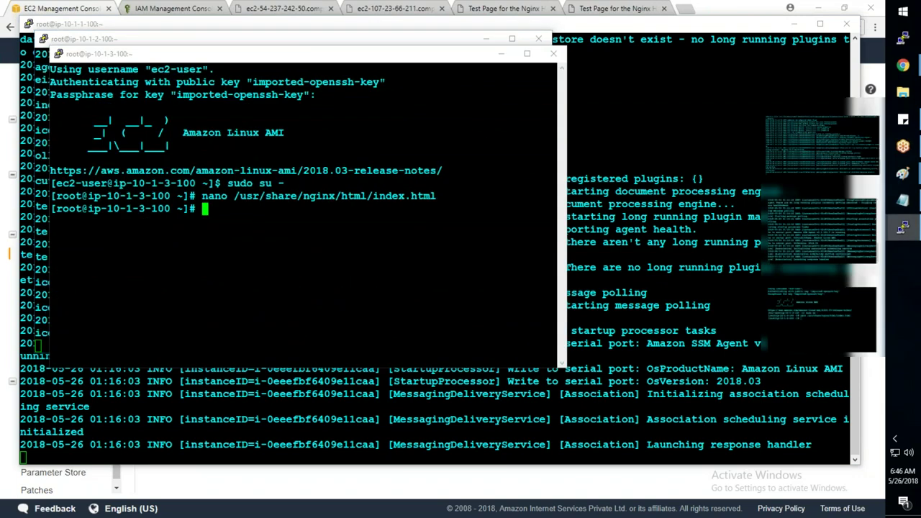
text(/usr/bin/amazon-ssm-agent)
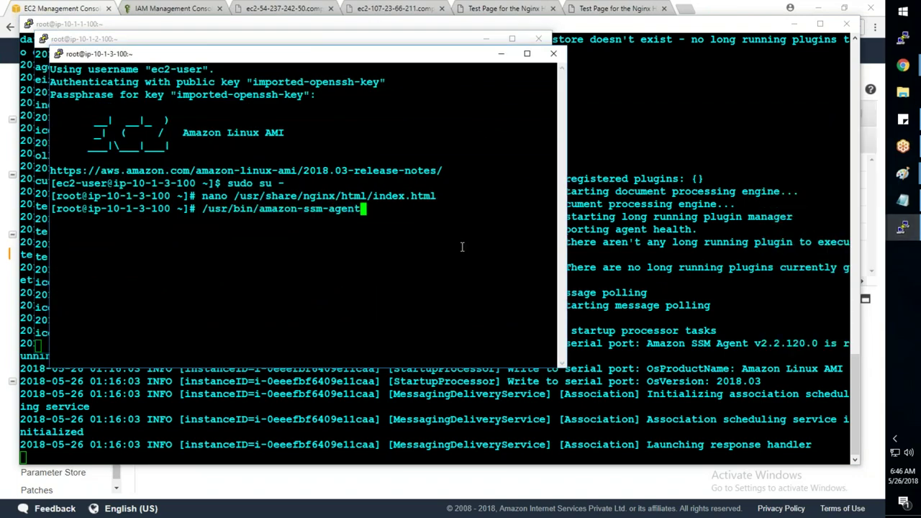
key(Return)
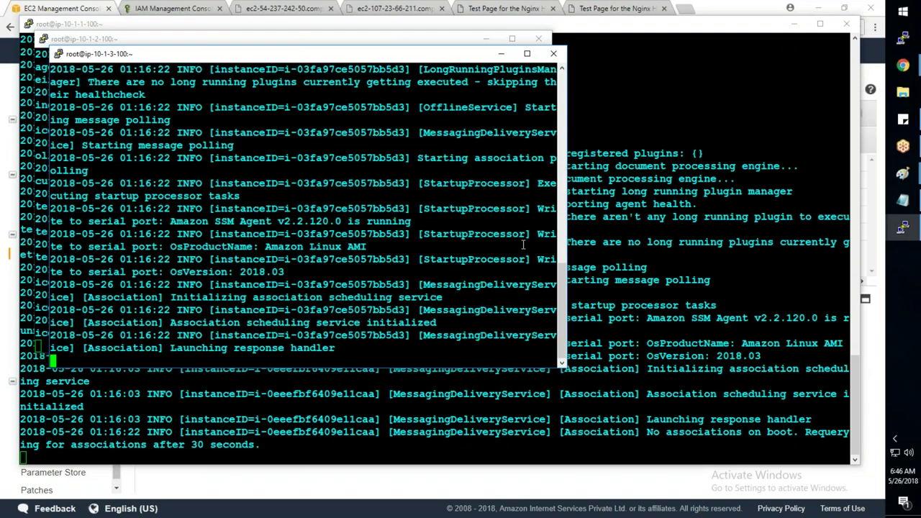
key(alt+Tab)
- Reload the Run a command form and recheck Select instances, still finding none
click(181, 84)
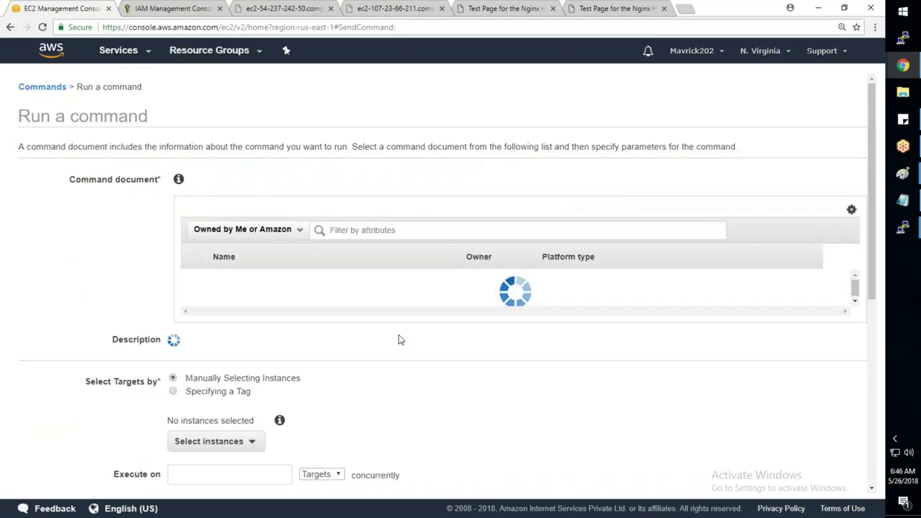
scroll(385, 363, down, 3)
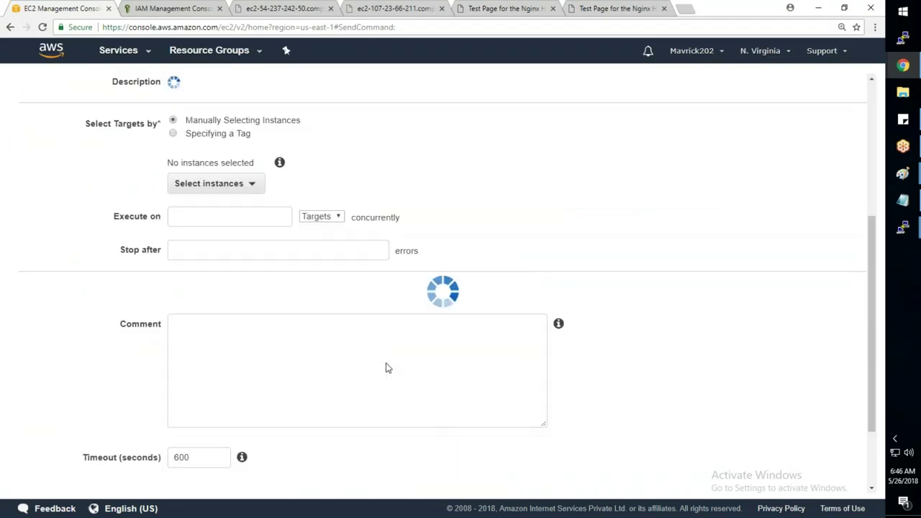
click(234, 155)
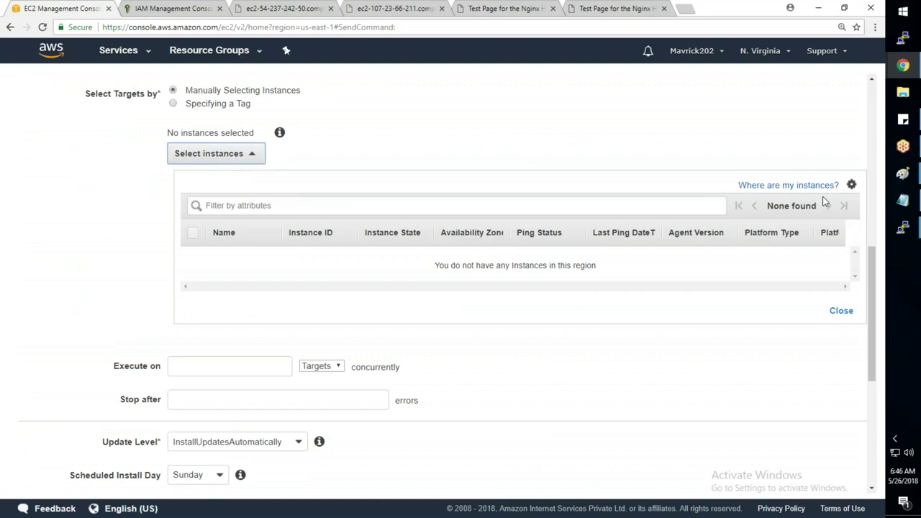
click(233, 173)
click(901, 228)
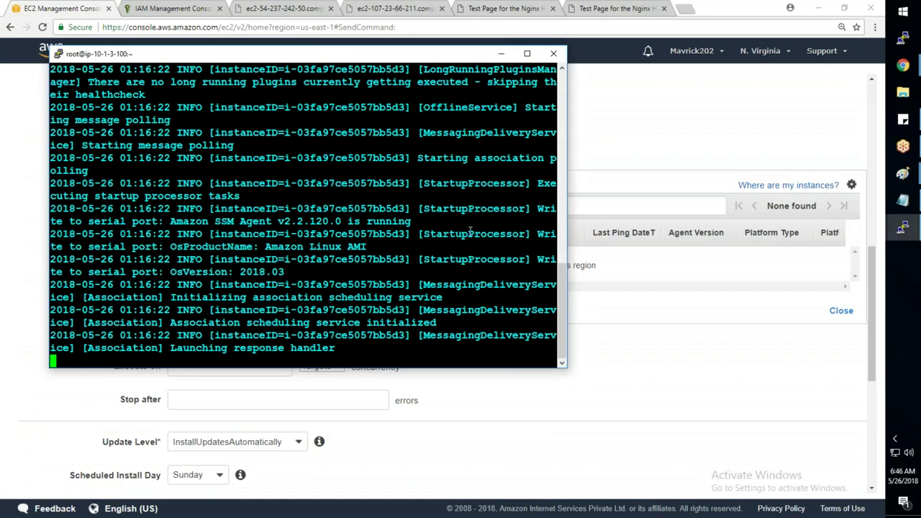
- Stop the SSM agent on the first web server with Ctrl+C, then return to the browser
click(900, 228)
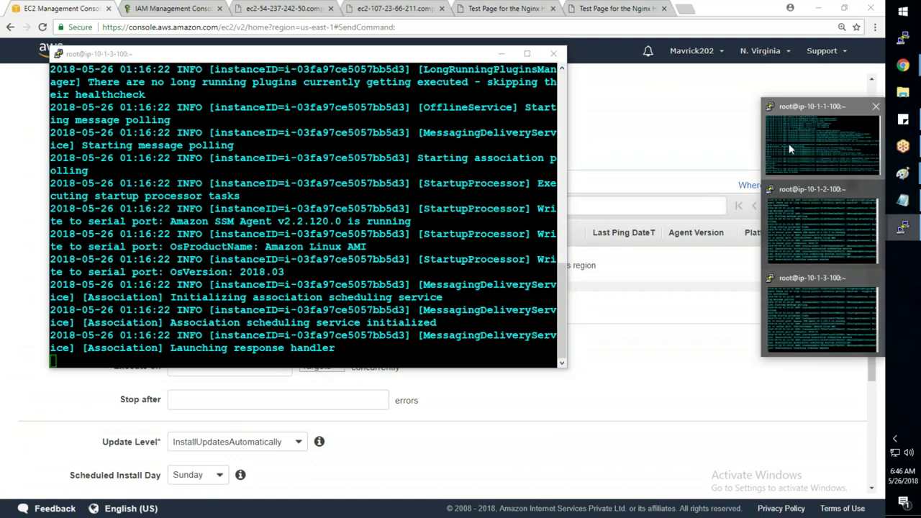
click(790, 149)
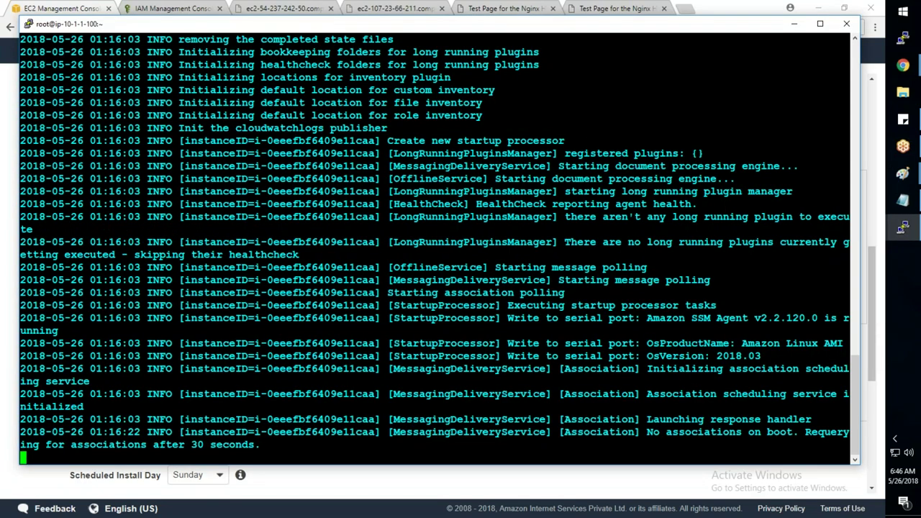
key(ctrl+c)
click(903, 203)
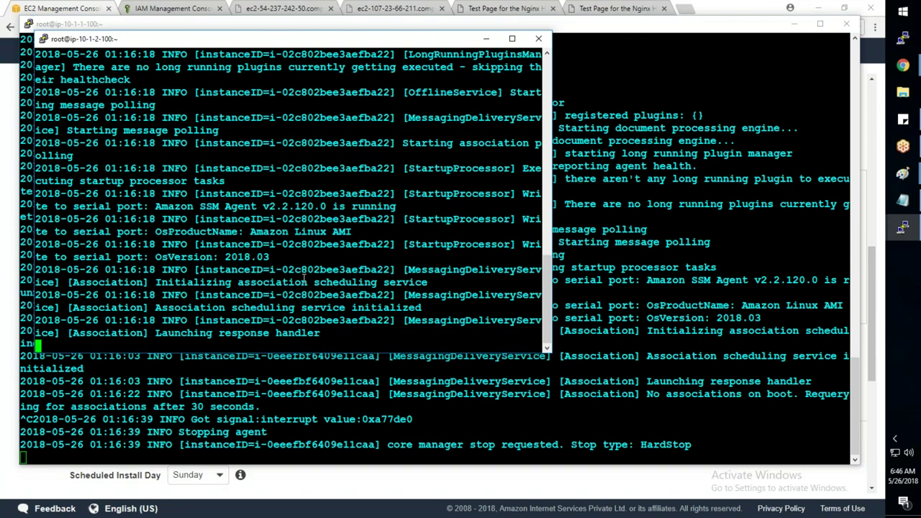
mouse_move(902, 65)
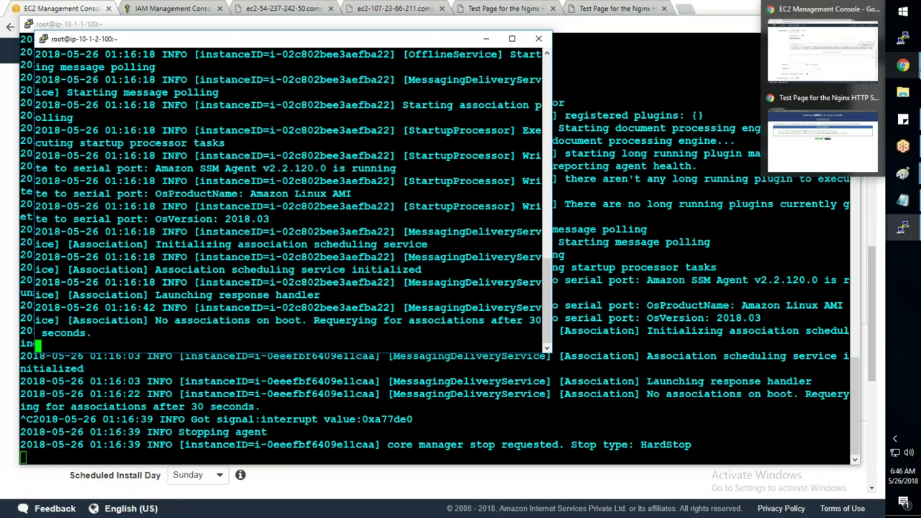
click(822, 51)
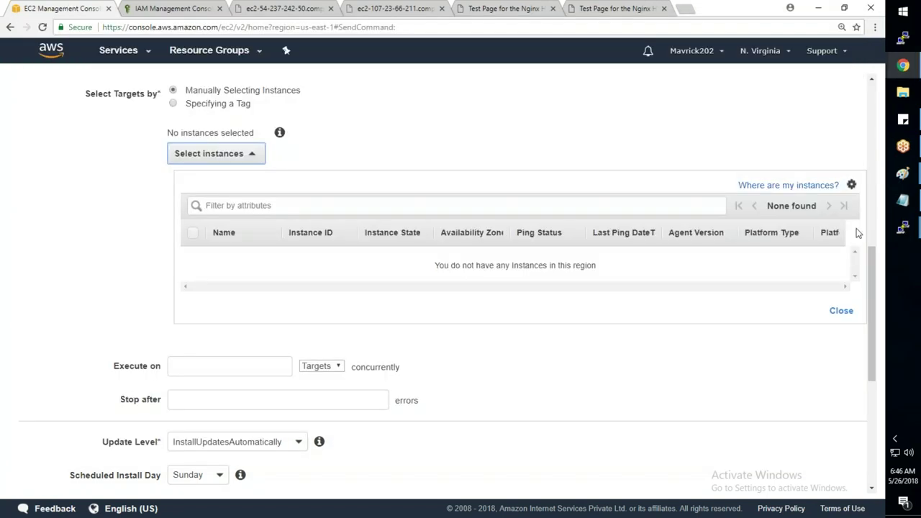
- Close the empty instance list and choose the AWS-RunShellScript command document
click(841, 310)
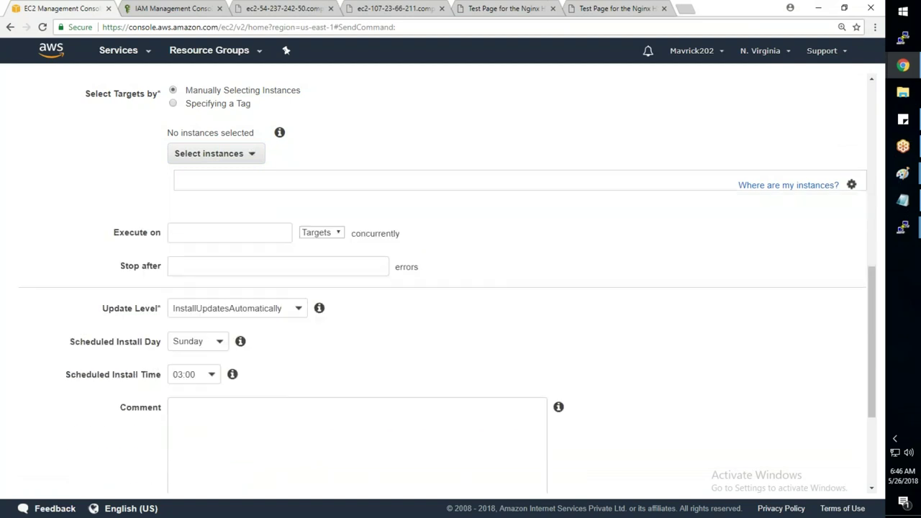
scroll(213, 177, up, 4)
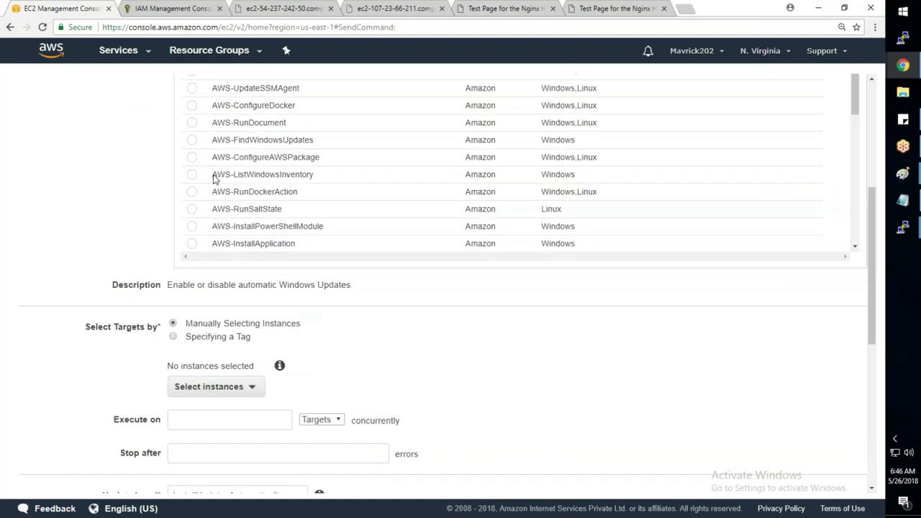
scroll(337, 177, up, 3)
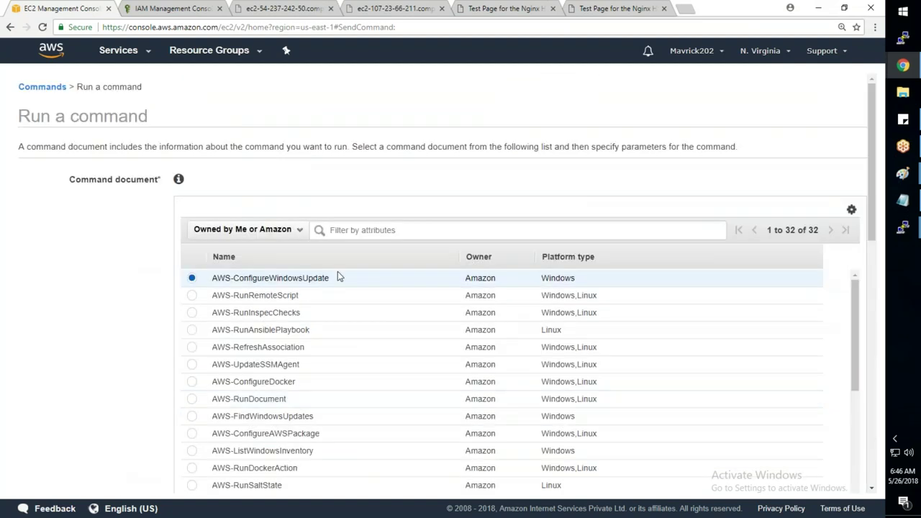
scroll(337, 276, down, 1)
scroll(337, 287, down, 1)
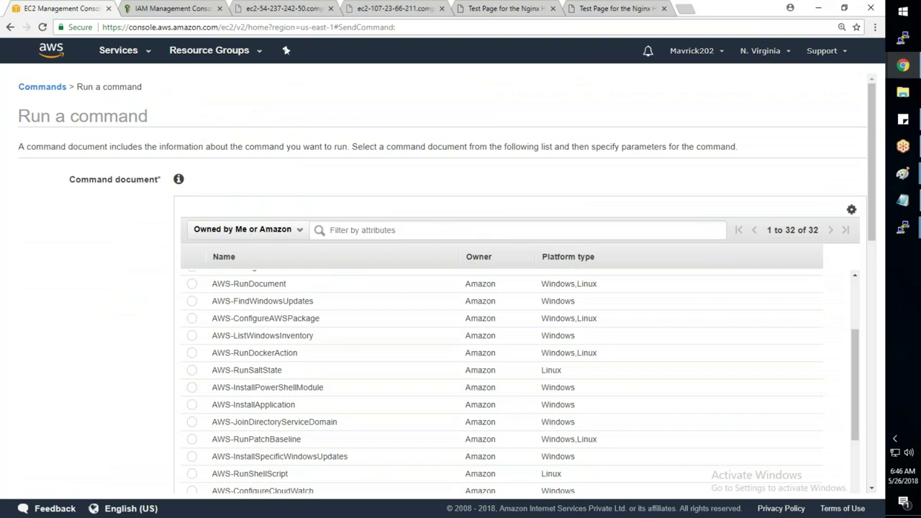
click(197, 474)
- Expand Select instances and tick WebServer-2 as a target
scroll(64, 327, down, 3)
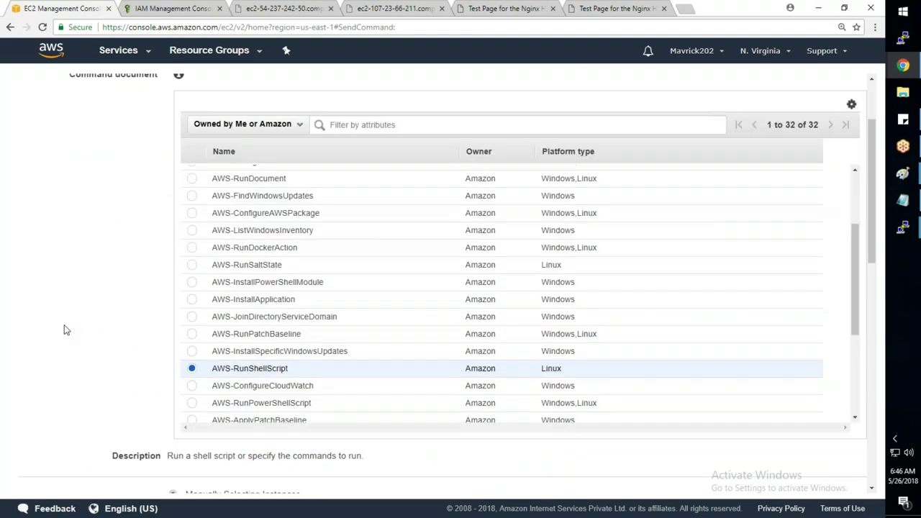
scroll(91, 340, down, 4)
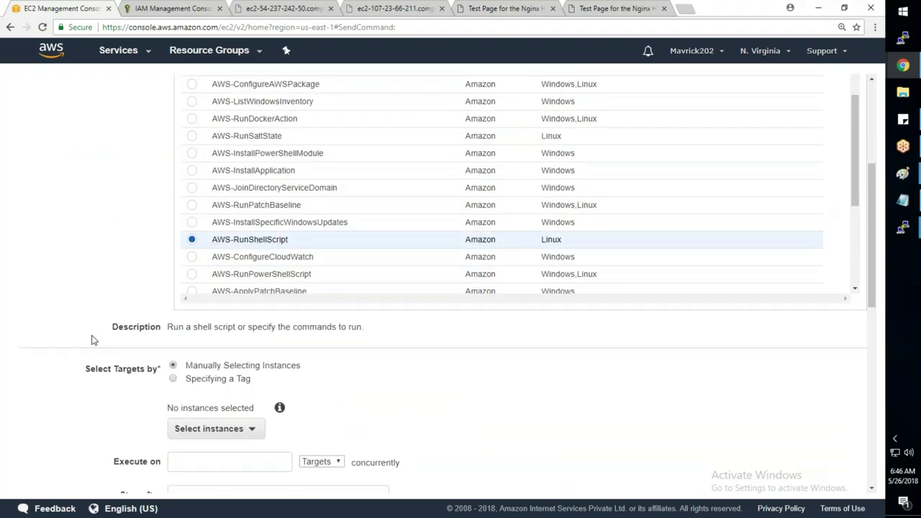
click(215, 260)
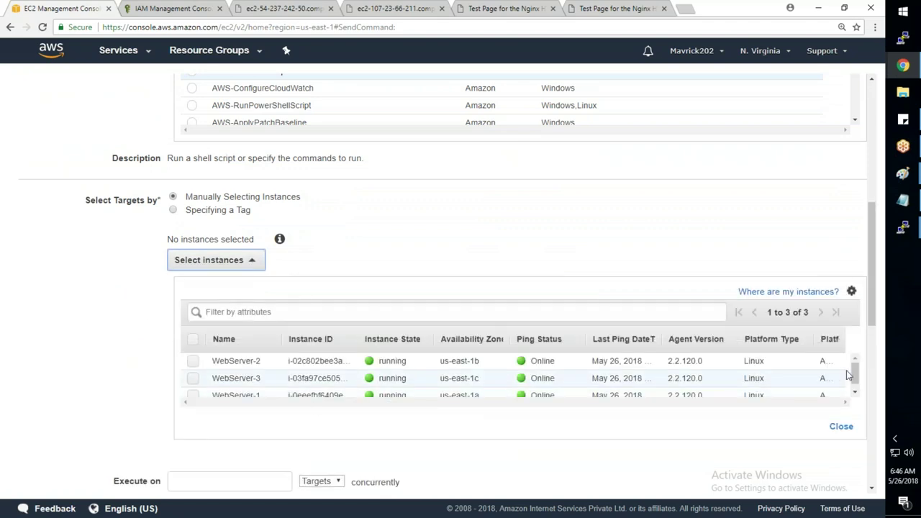
click(683, 360)
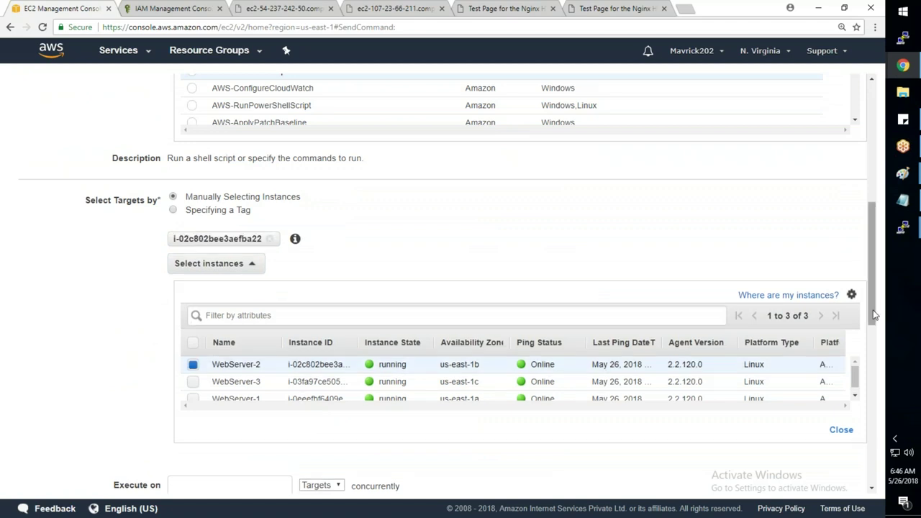
drag(874, 315, 874, 380)
mouse_move(903, 227)
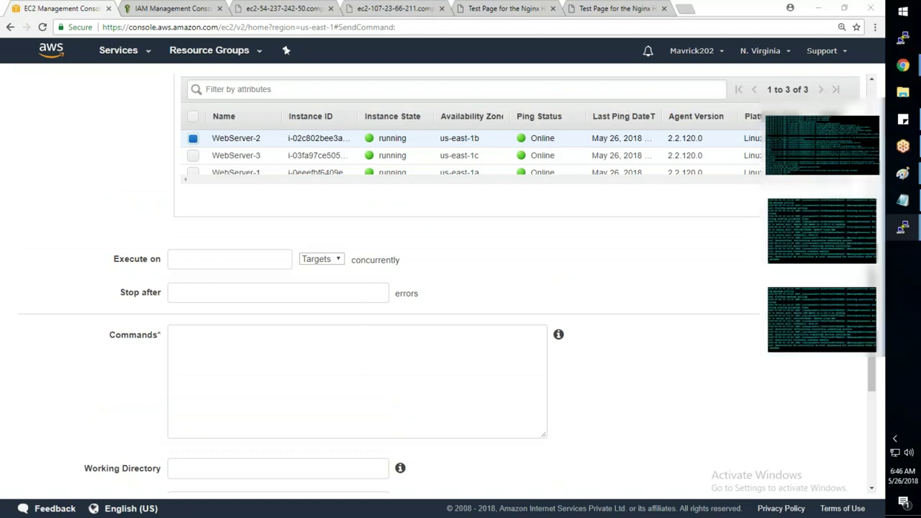
click(821, 230)
- Print /etc/passwd on the server, fixing the 'passd' typo, then go back to the EC2 console
text(cat /etc/passd)
key(Return)
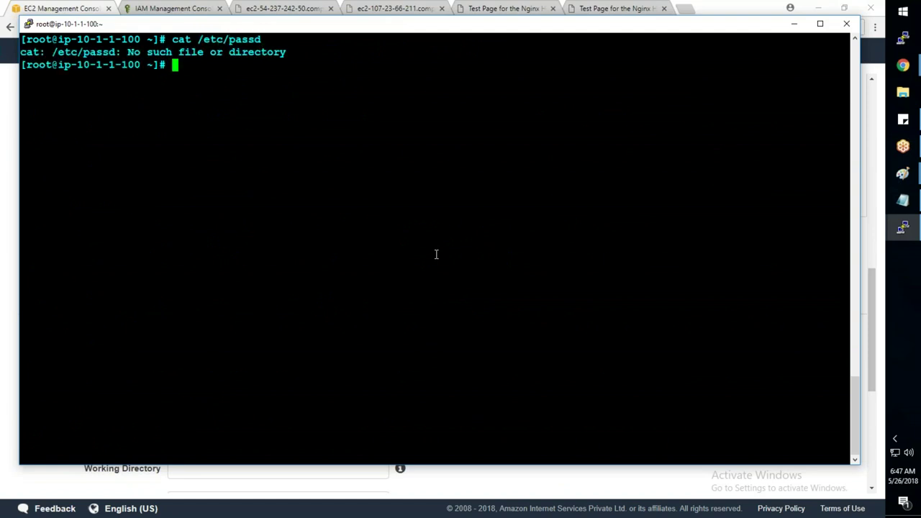
key(Up)
key(BackSpace)
text(wd)
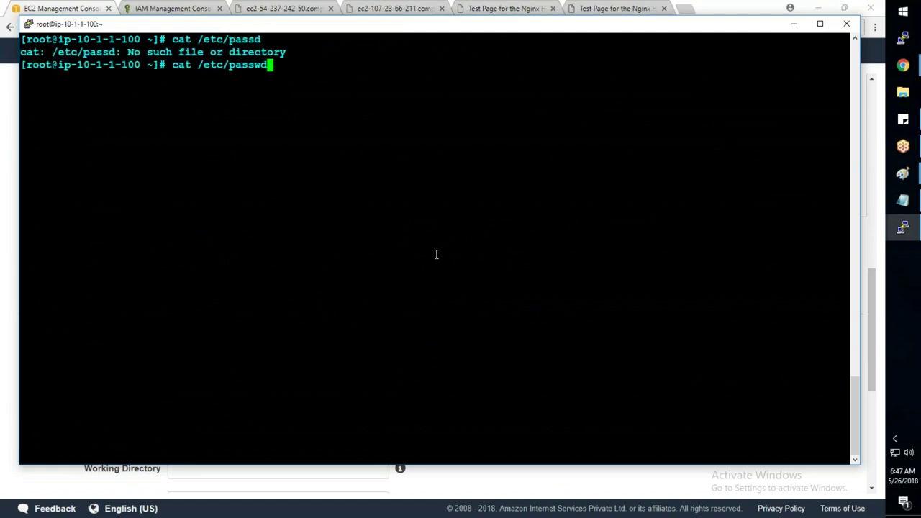
key(Return)
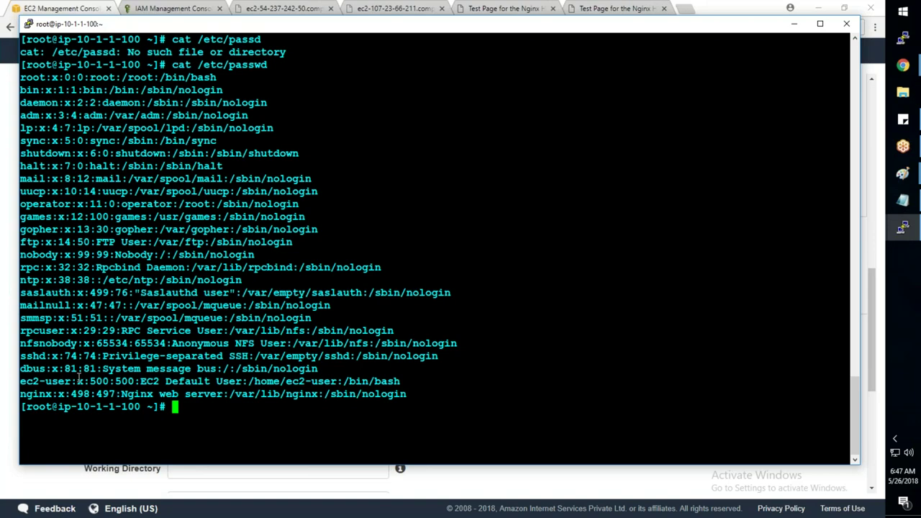
key(alt+Tab)
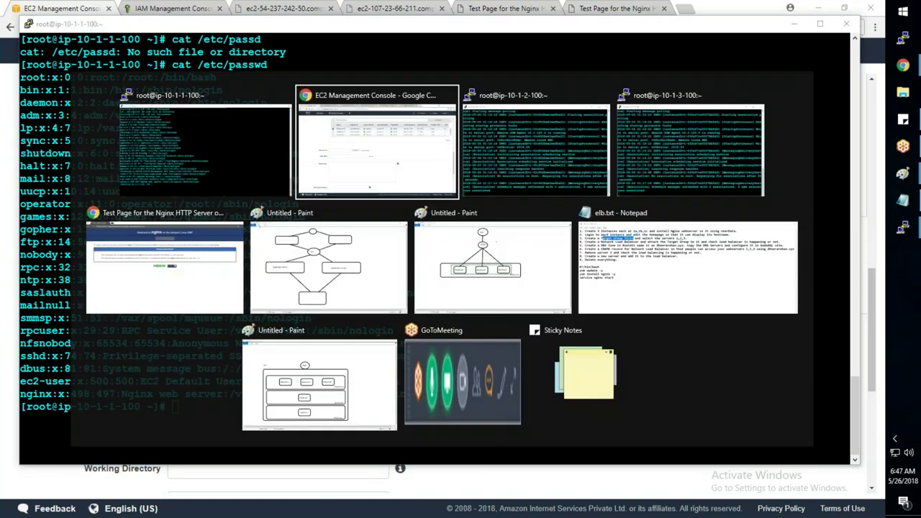
scroll(873, 296, up, 3)
- Add WebServer-3 and WebServer-1 as target instances alongside the already selected server
scroll(241, 246, down, 1)
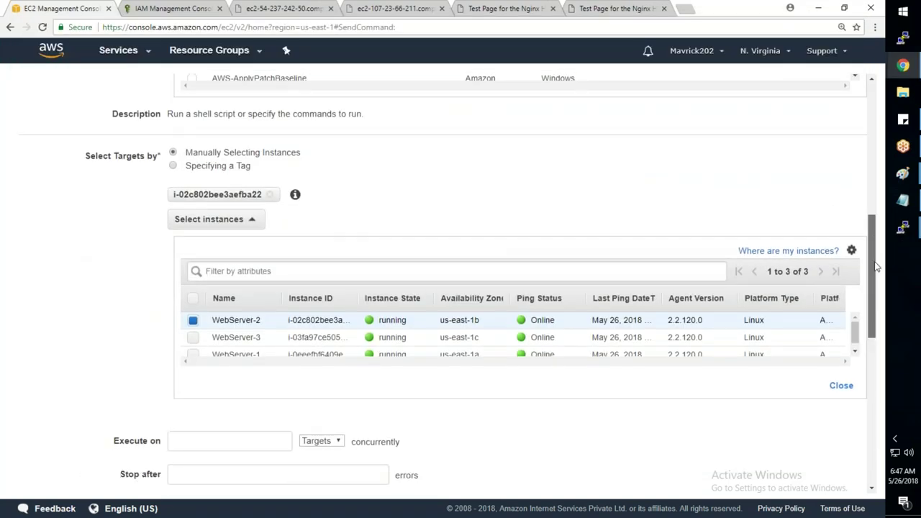
click(193, 319)
click(193, 340)
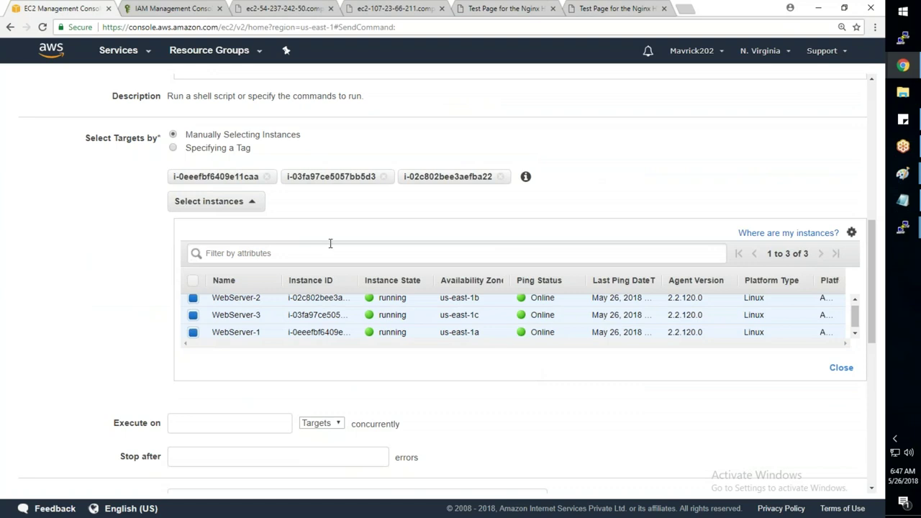
- Enter the script '#!/bin/bash', a useradd line for a new user, and 'yum install tree -y' in Commands
scroll(330, 243, down, 1)
scroll(258, 181, down, 5)
click(258, 180)
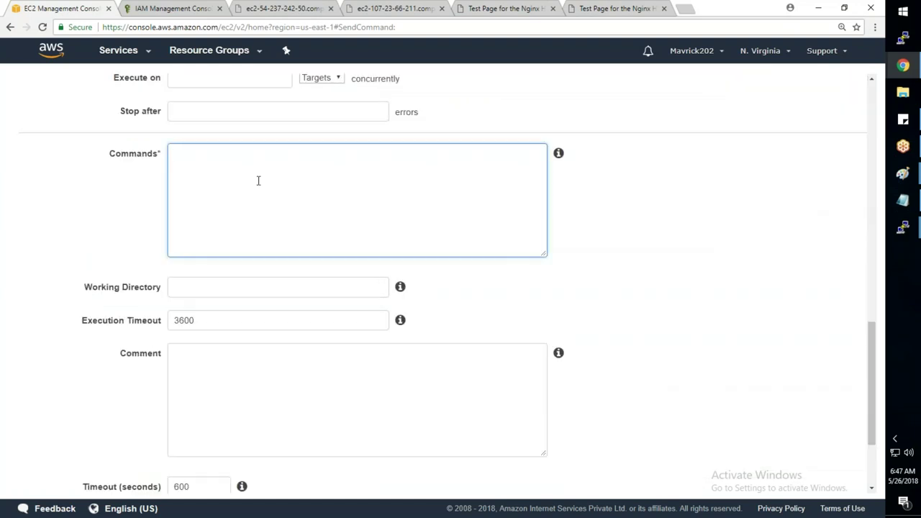
text(#!/bin/bash)
key(Return)
text(useradd surya)
key(Return)
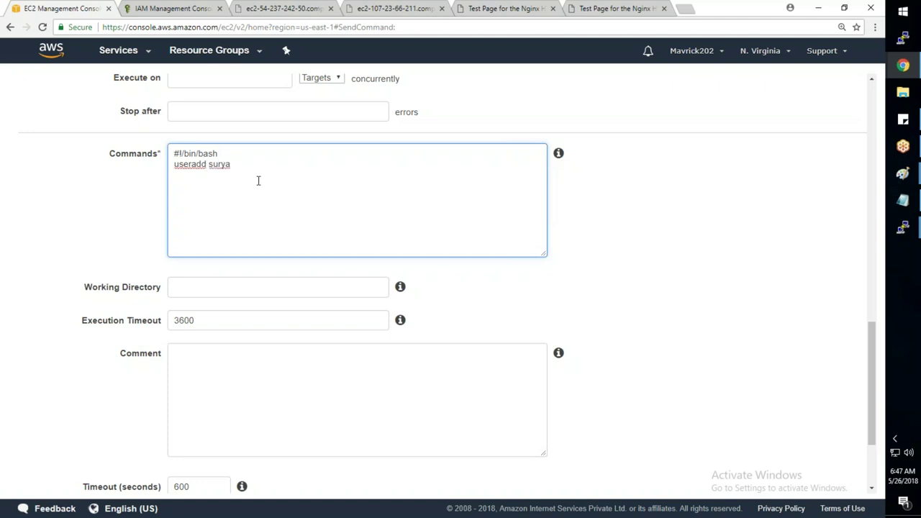
text(yum install tree -y)
- Check in the terminal that tree is not yet installed, then return to the form
click(907, 227)
text(tr)
key(Return)
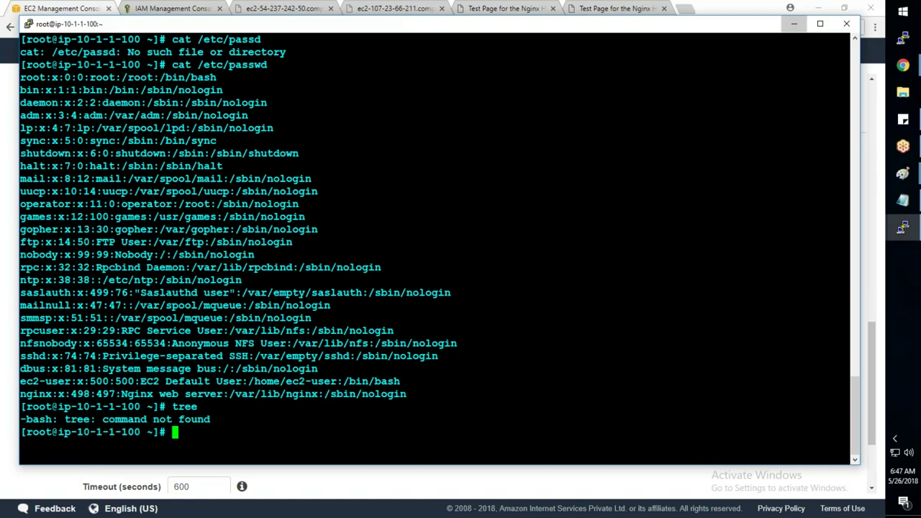
click(793, 24)
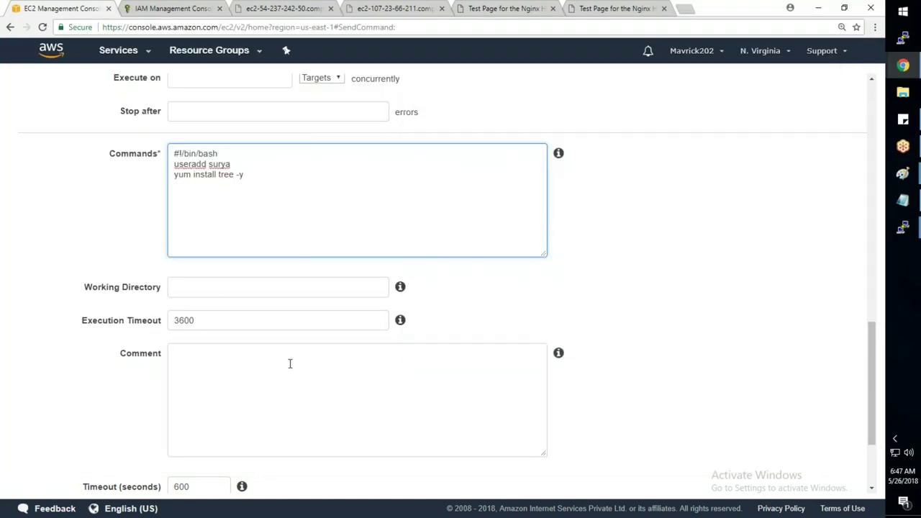
- Leave Working Directory empty and run the command on the three selected servers
click(257, 291)
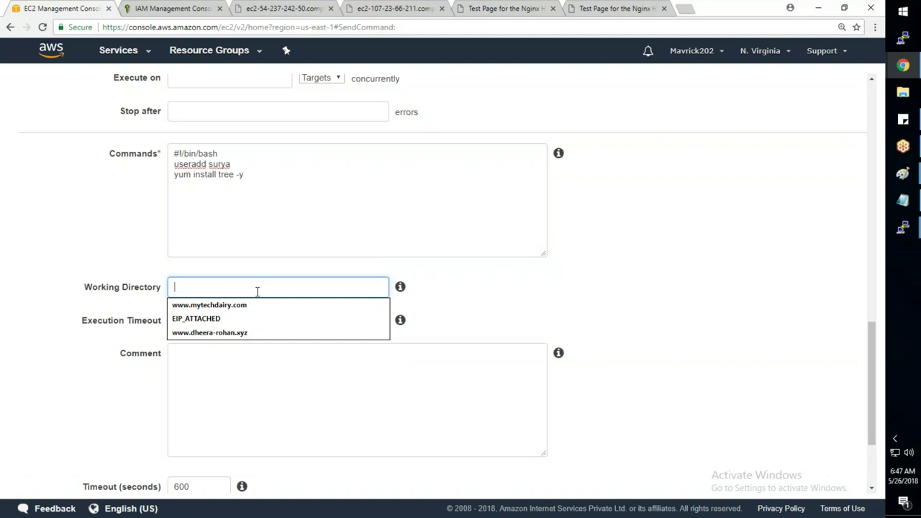
text(/bash)
key(BackSpace)
key(BackSpace)
key(BackSpace)
key(BackSpace)
key(BackSpace)
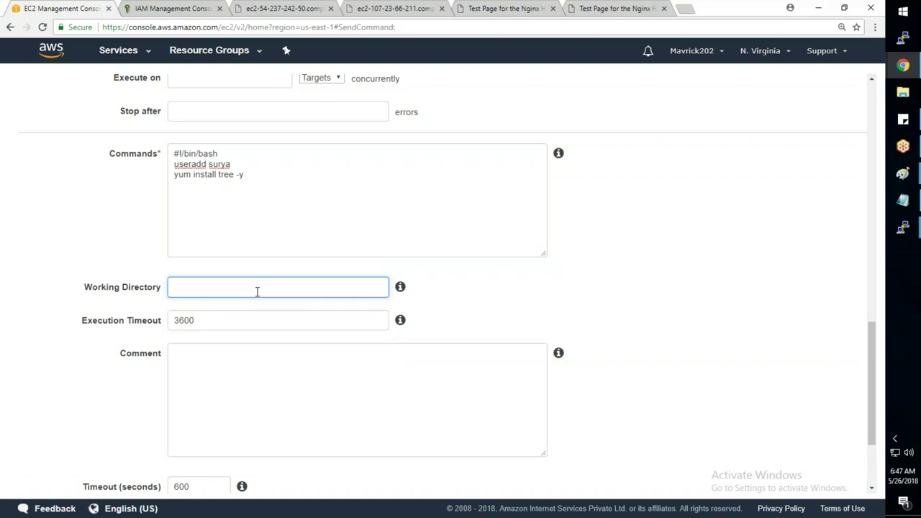
scroll(257, 291, down, 2)
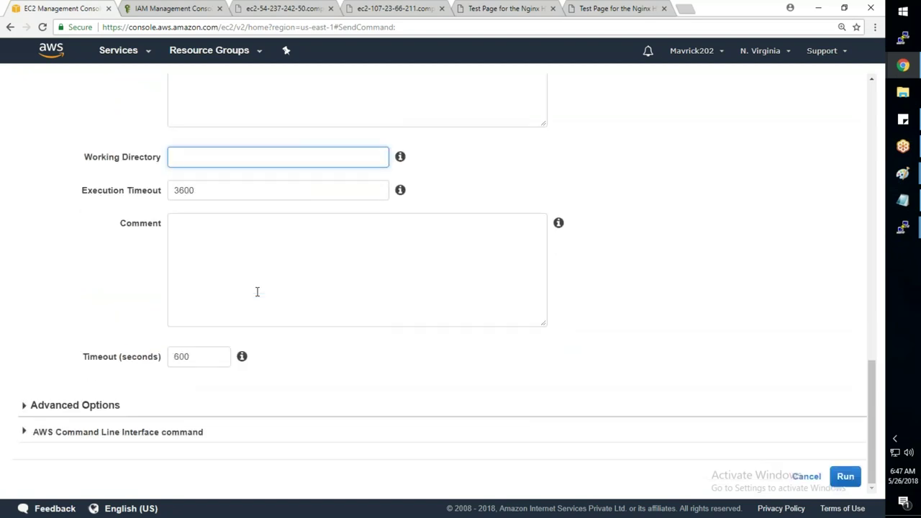
scroll(256, 291, up, 4)
scroll(257, 291, up, 7)
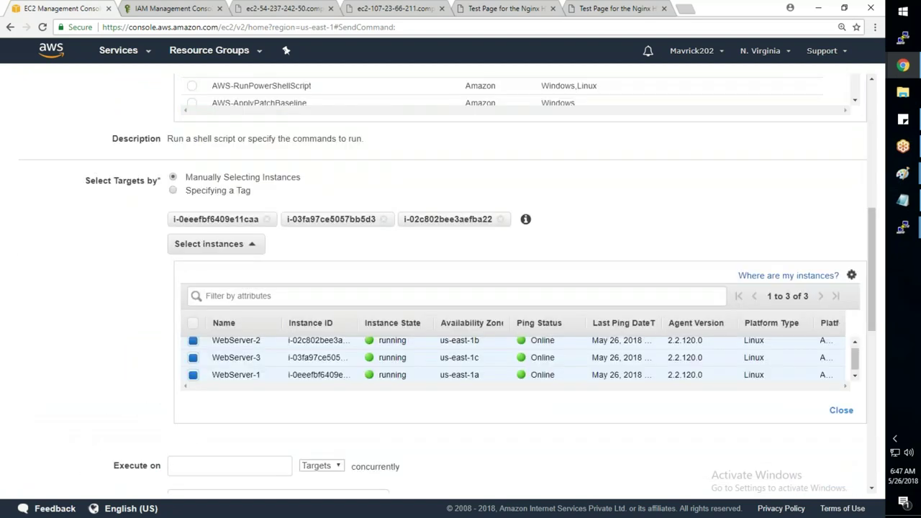
scroll(604, 372, down, 2)
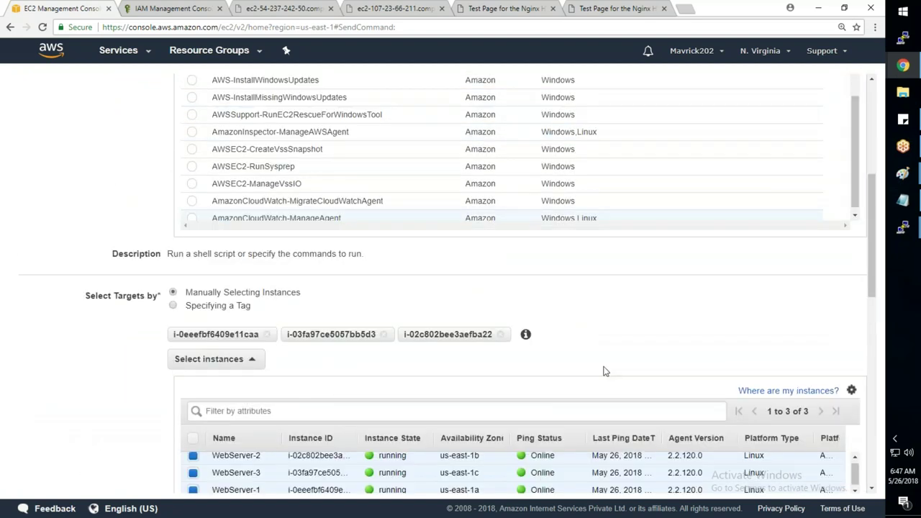
scroll(604, 371, down, 10)
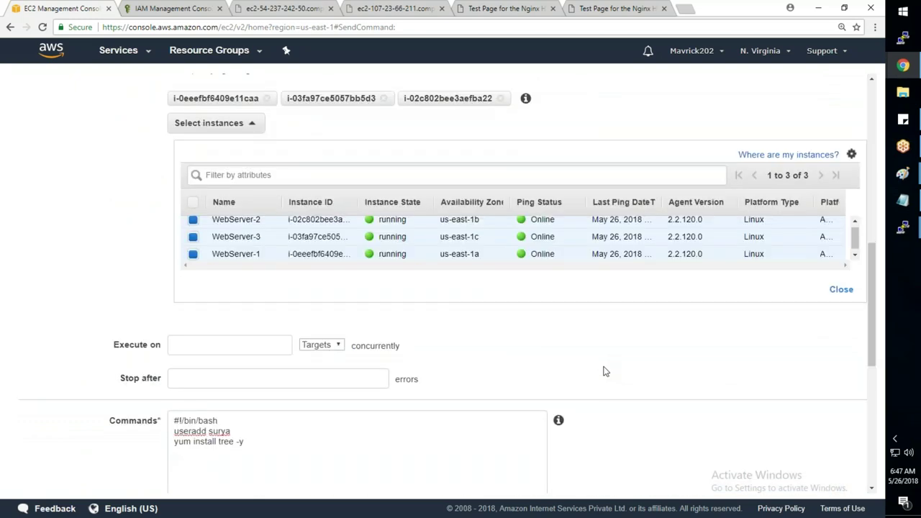
click(845, 479)
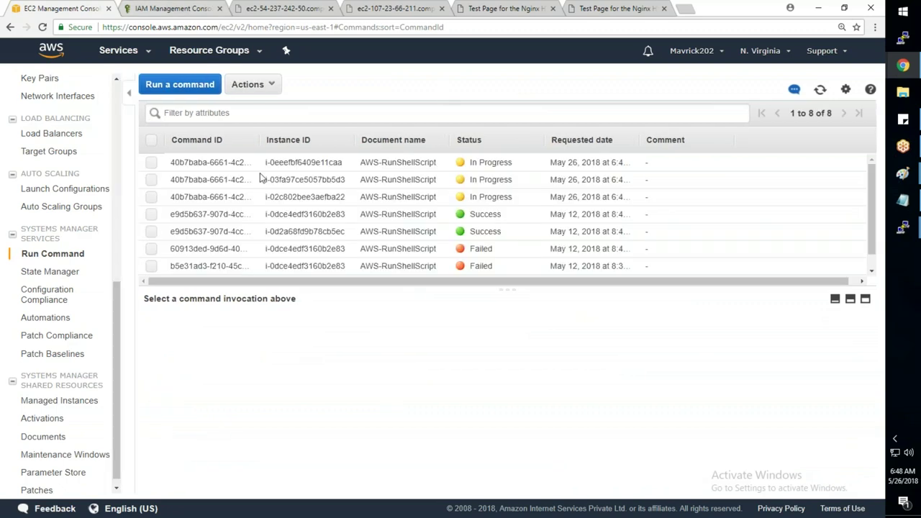
- Refresh the command list repeatedly to update the invocation statuses
click(819, 91)
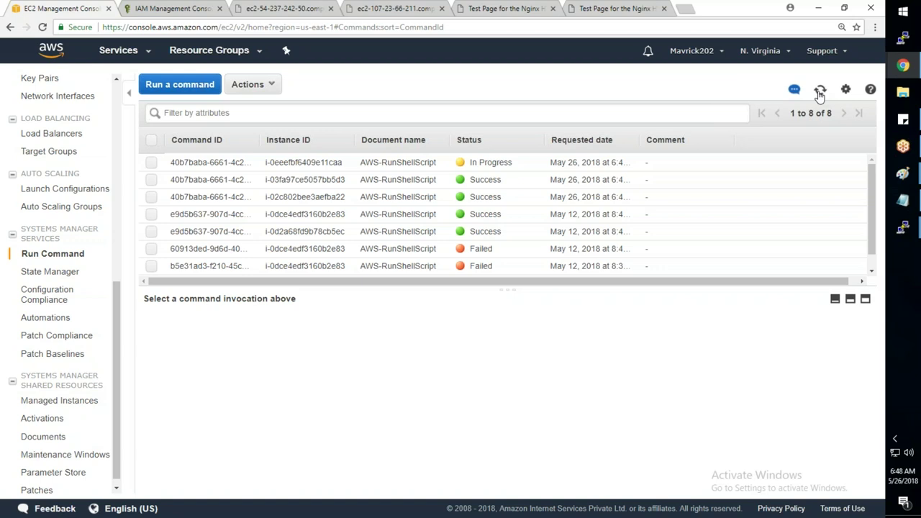
click(819, 91)
click(819, 91)
click(819, 91)
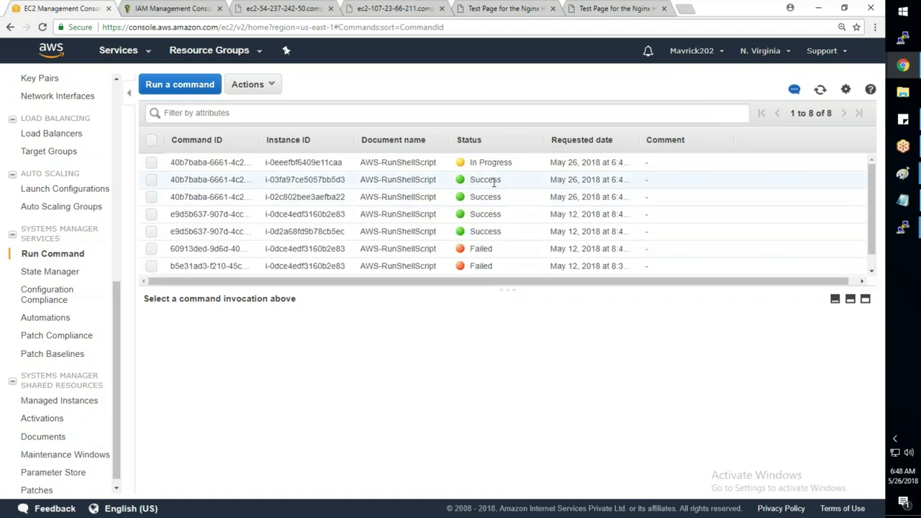
- View the i-02c802bee3aefba22 invocation's description, then refresh the statuses again
click(455, 203)
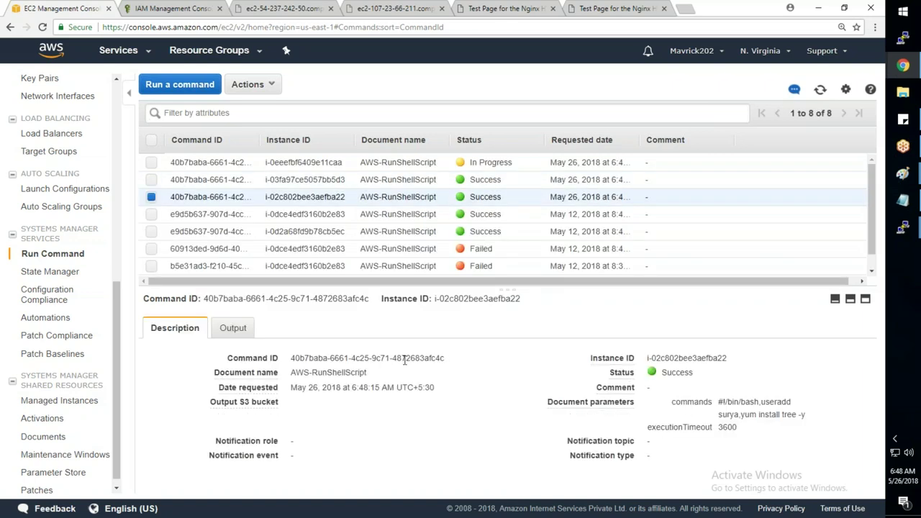
mouse_move(728, 360)
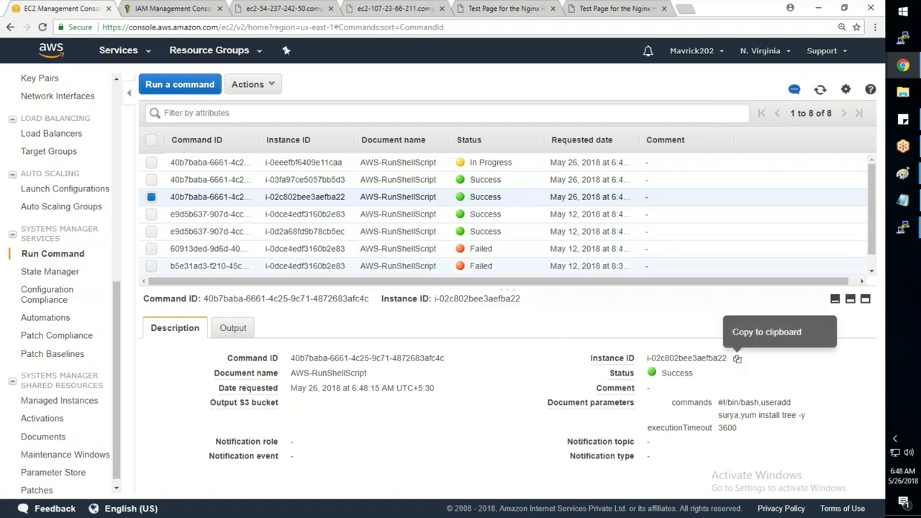
click(820, 92)
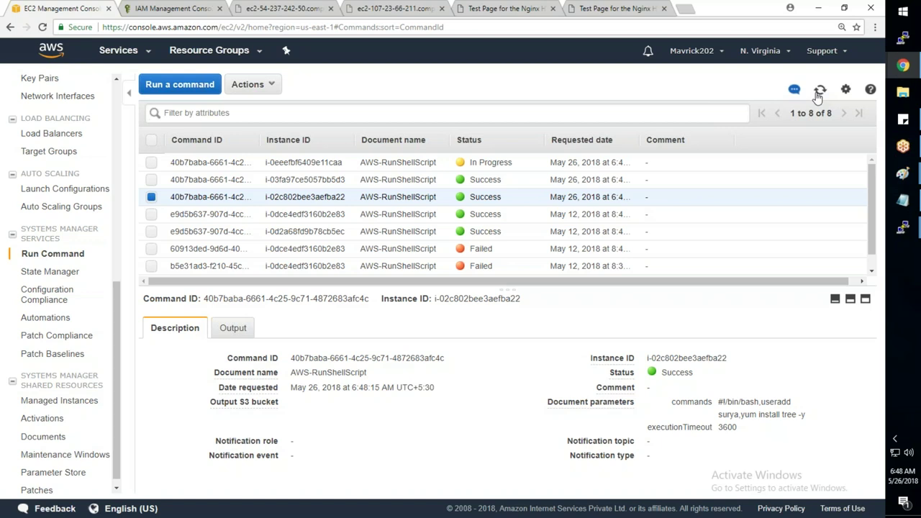
- Refresh the Run Command history three times, then bring up the root@ip-10-1-1-100 PuTTY terminal
click(819, 92)
click(824, 92)
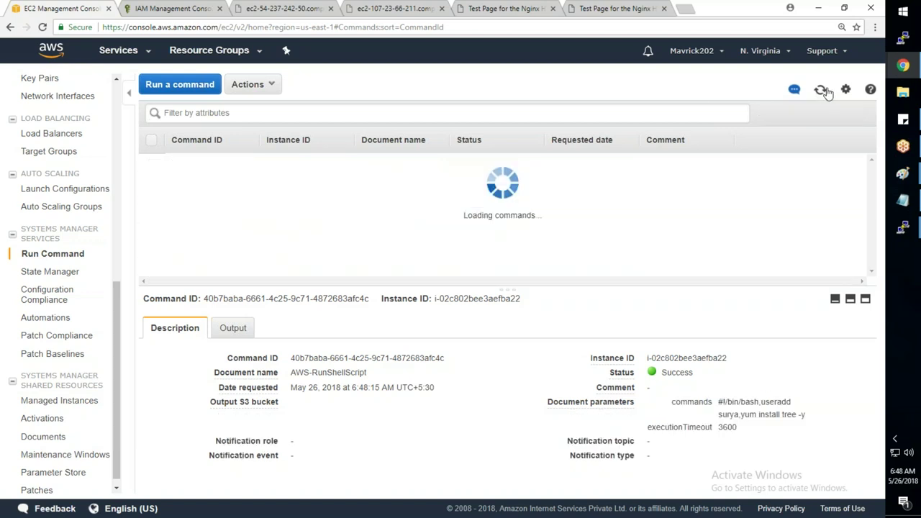
click(821, 90)
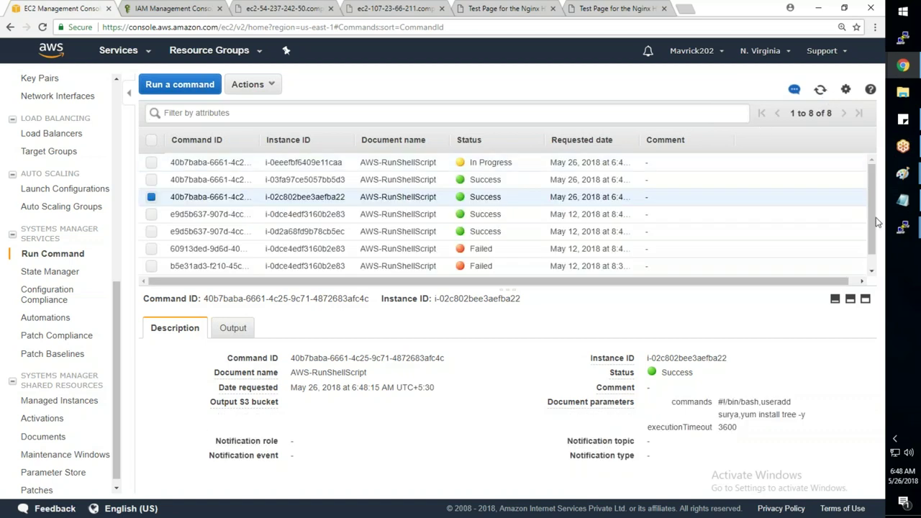
click(901, 229)
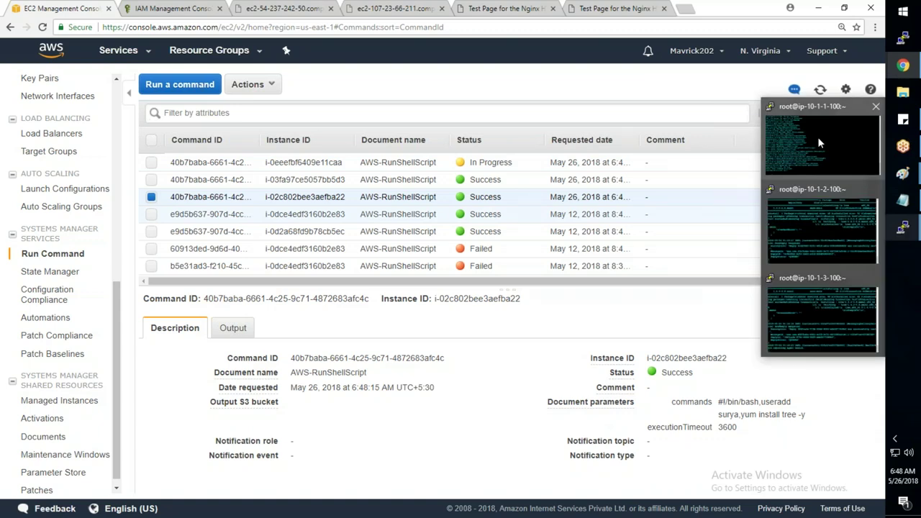
click(817, 136)
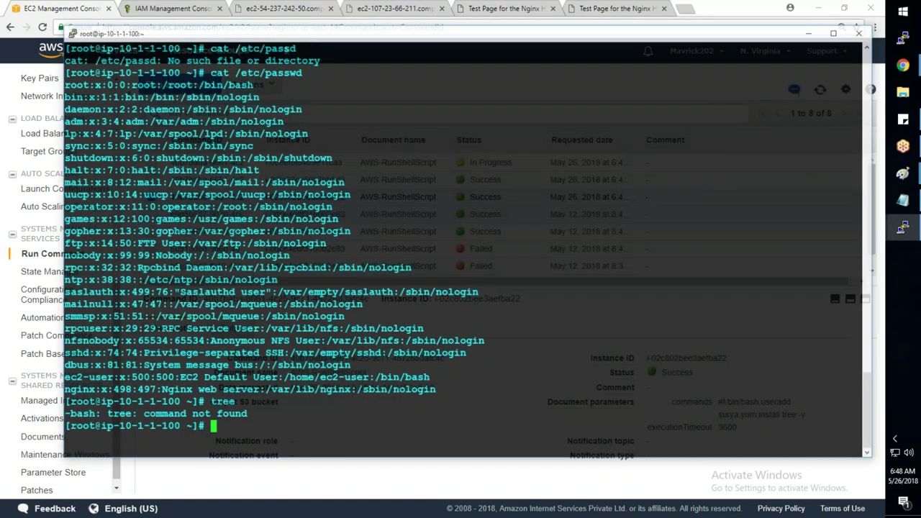
- Re-list users on 10-1-1-100, then on 10-1-2-100 stop the agent and check /etc/passwd and tree
key(Up)
key(Up)
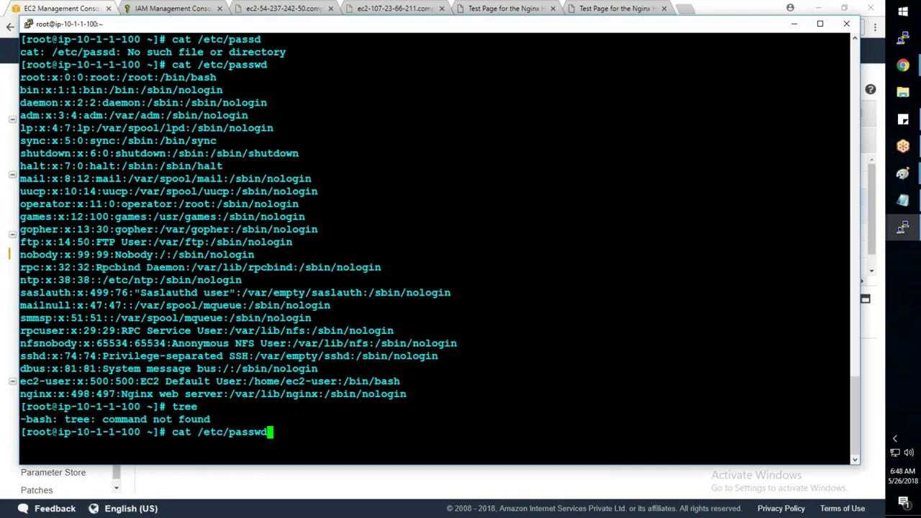
key(Return)
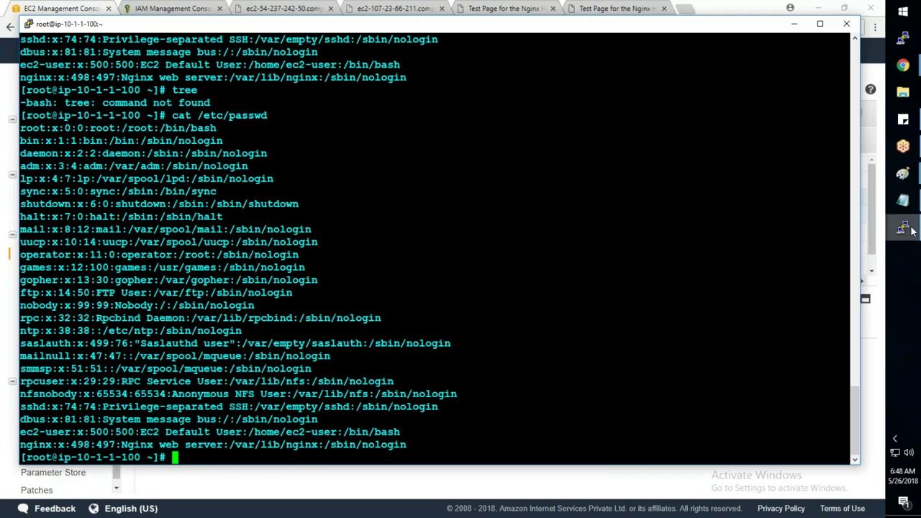
click(903, 227)
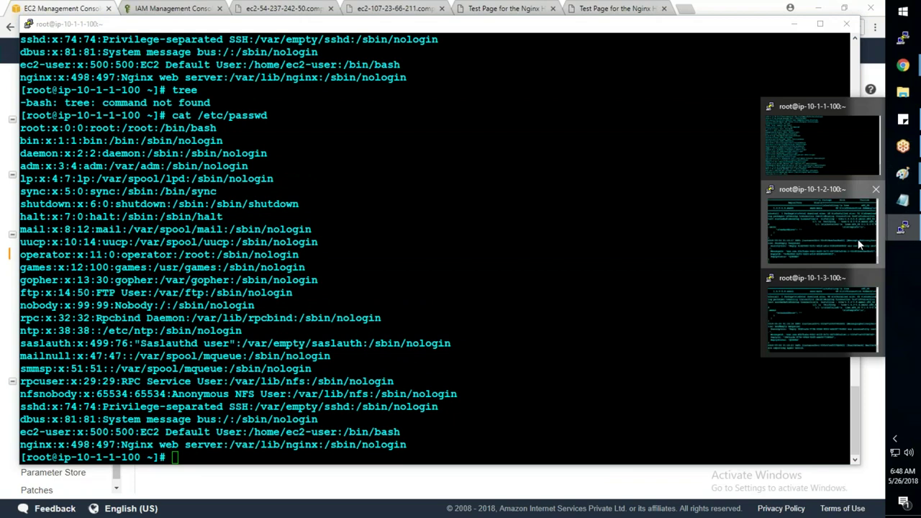
click(858, 243)
key(ctrl+c)
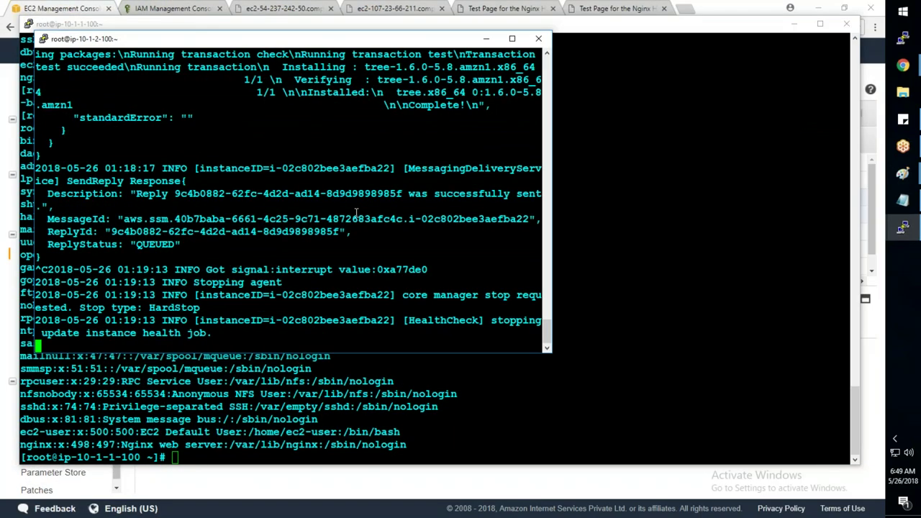
text(c)
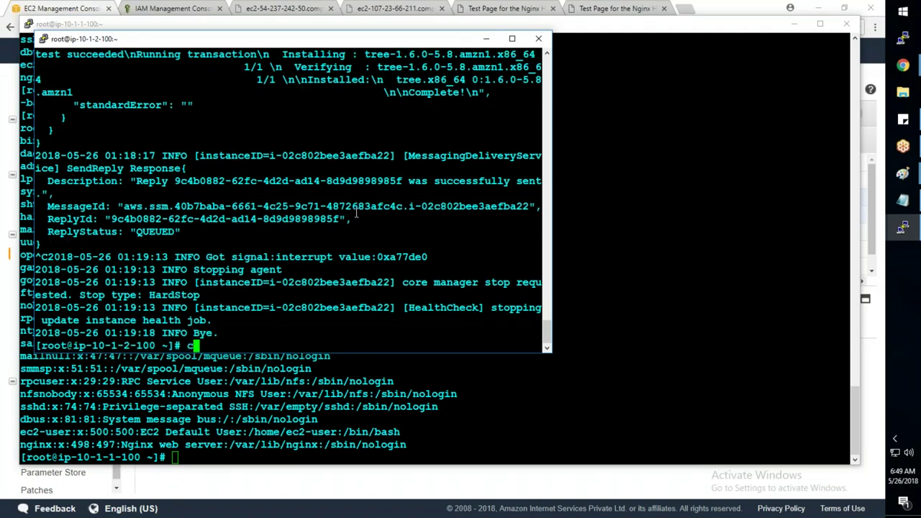
text(at /etc/passwd)
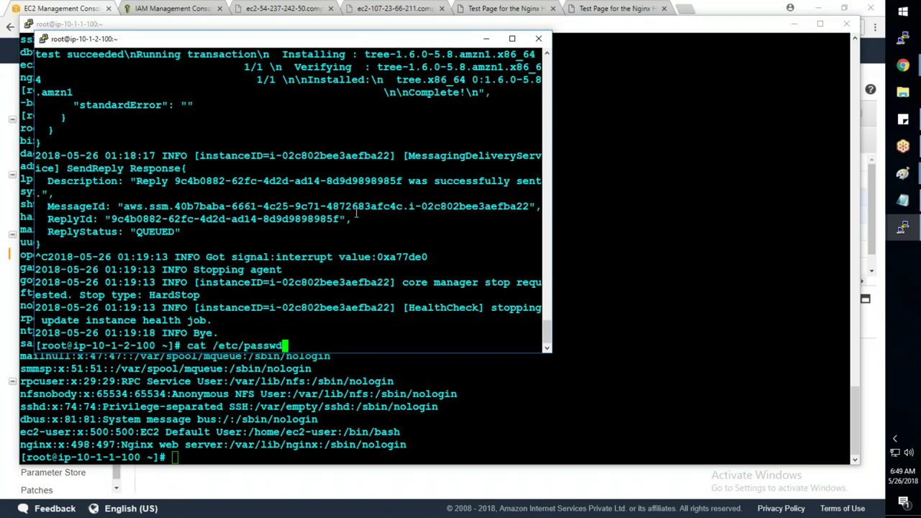
key(Return)
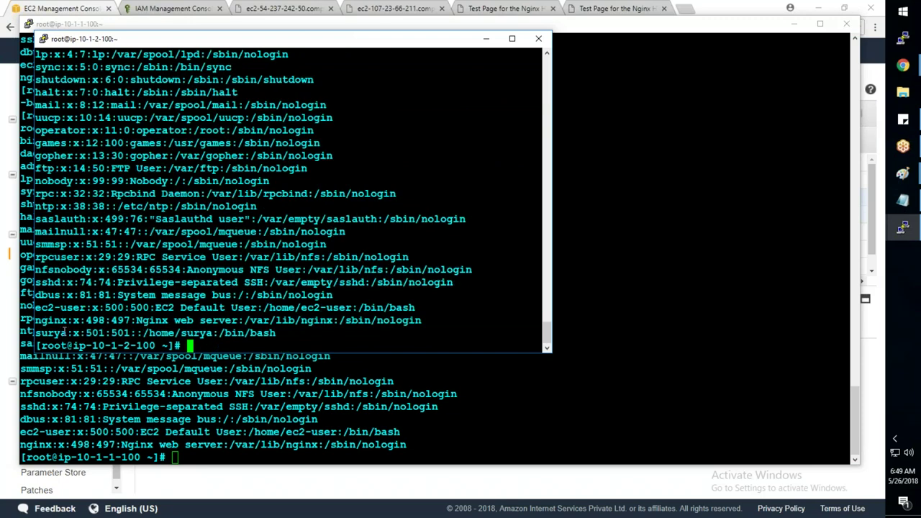
drag(35, 332, 262, 331)
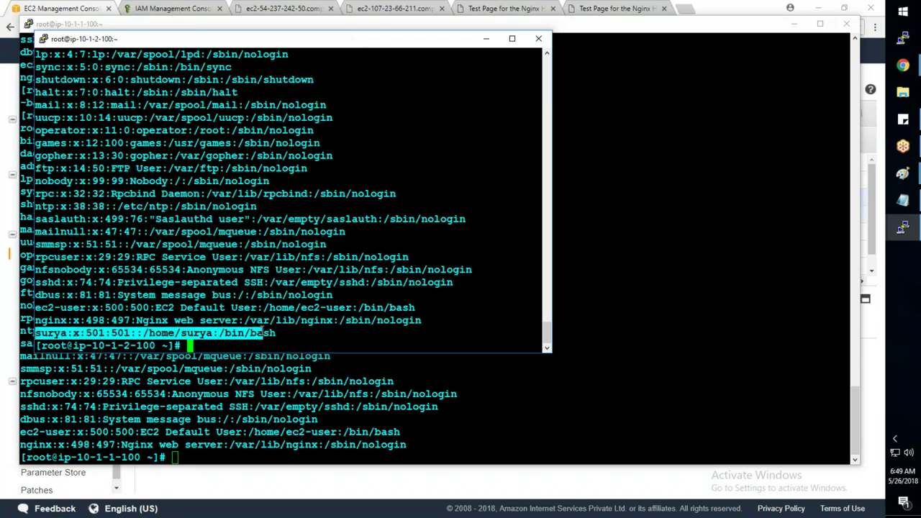
text(tree)
key(Return)
- Print the directory tree of /etc on 10-1-2-100
text(cd /etc/)
key(Return)
text(tree)
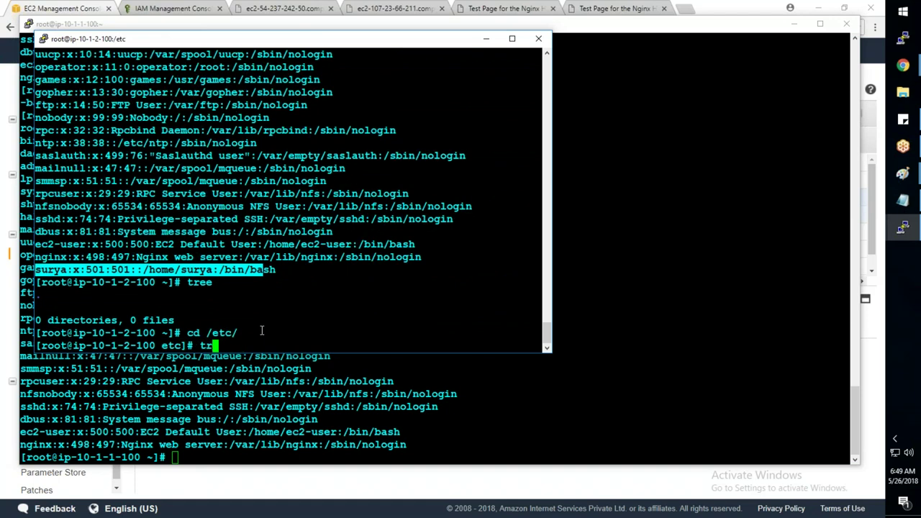
key(Return)
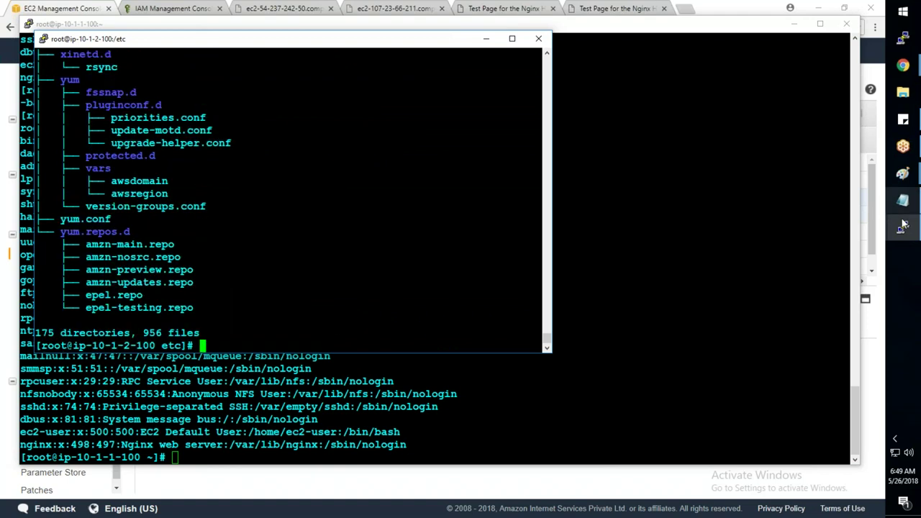
- On 10-1-3-100, stop the SSM agent, list /etc/passwd and run tree
mouse_move(903, 227)
click(827, 279)
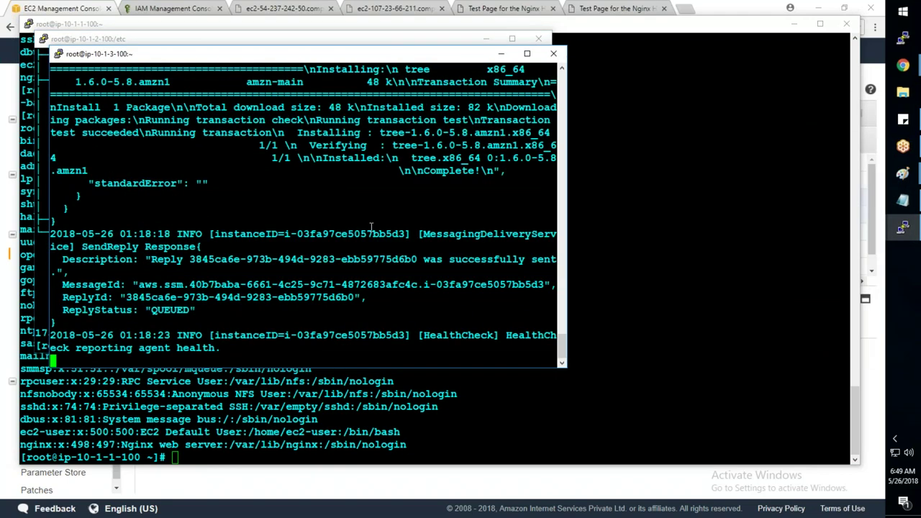
key(ctrl+c)
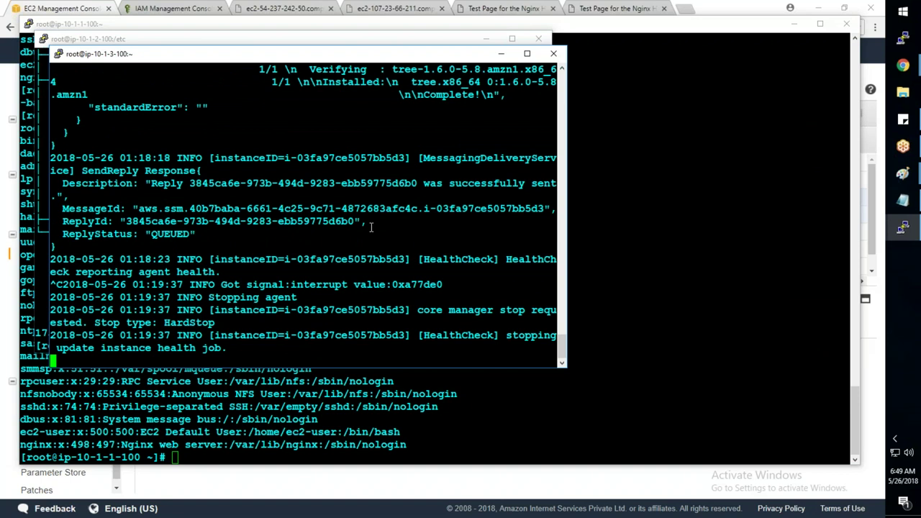
text(cat /etc/passwd)
key(Return)
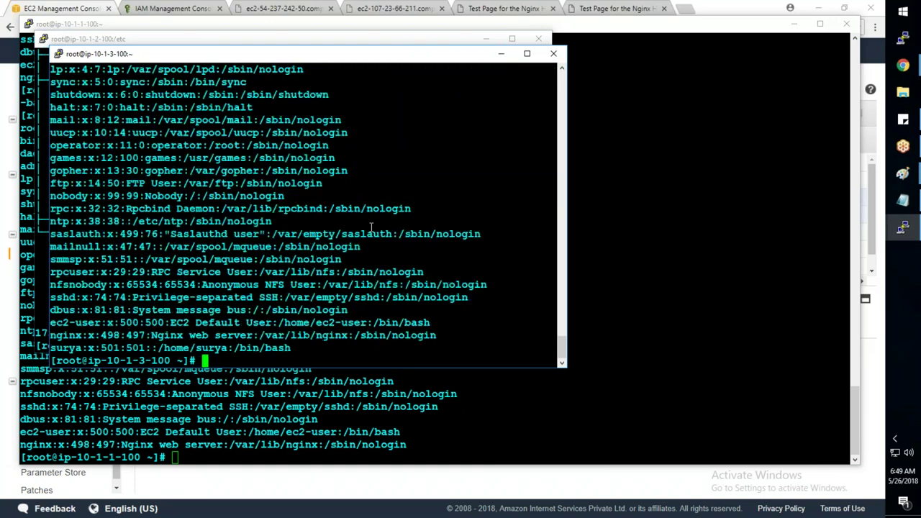
text(tree)
key(Return)
- Switch to the 10-1-1-100 terminal, then back to Chrome's Run Command page
mouse_move(902, 227)
click(791, 167)
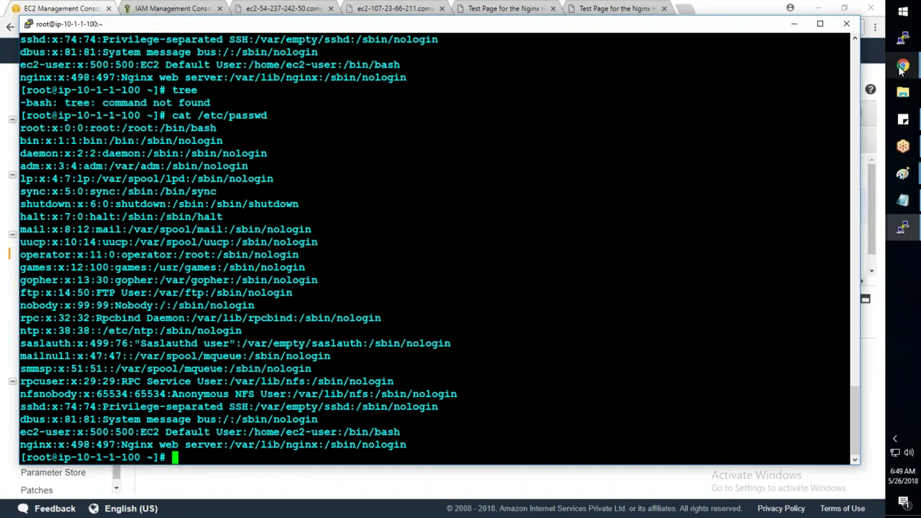
mouse_move(902, 69)
click(800, 71)
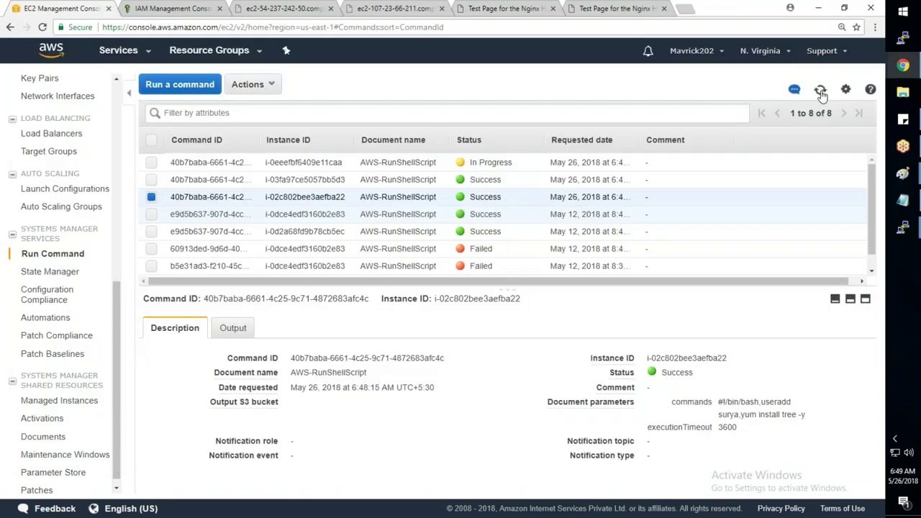
- Refresh Run Command, select the In Progress run, and switch to the 10-1-1-100 terminal
click(820, 91)
click(490, 162)
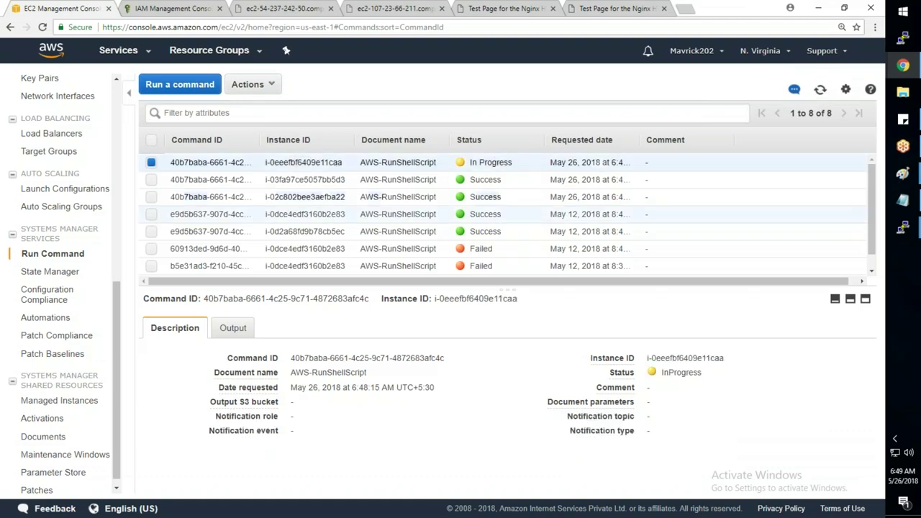
key(alt+Tab)
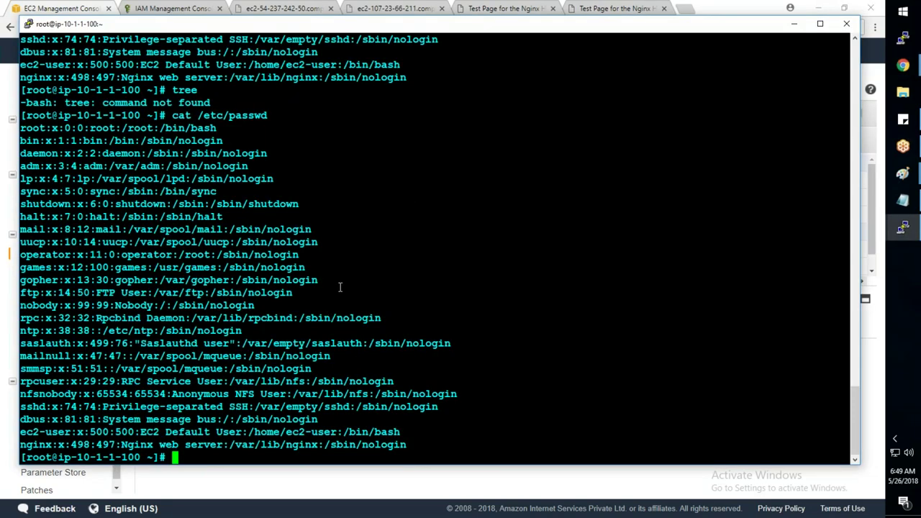
- Start /usr/bin/amazon-ssm-agent in the foreground without the restart argument, then return to Chrome
key(Up)
key(BackSpace)
key(BackSpace)
text(d)
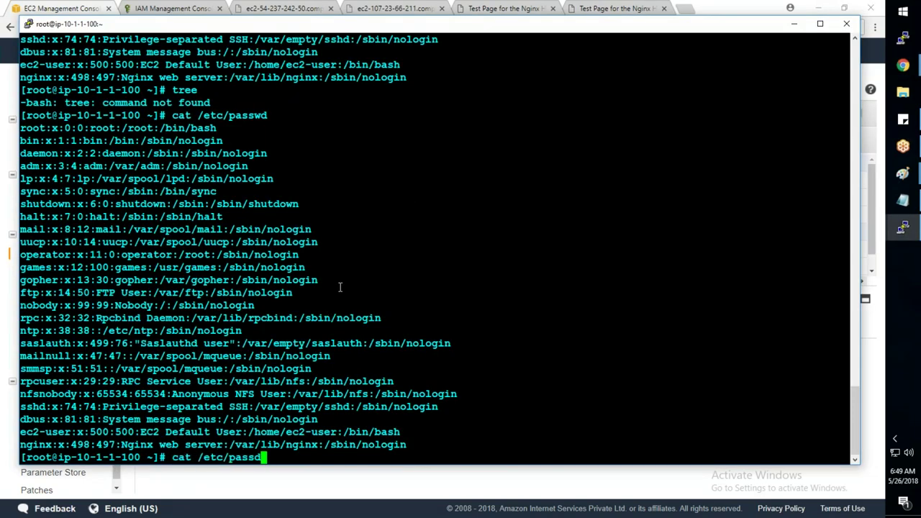
key(BackSpace)
key(BackSpace)
key(BackSpace)
key(BackSpace)
key(BackSpace)
key(BackSpace)
key(BackSpace)
key(BackSpace)
key(BackSpace)
key(BackSpace)
key(BackSpace)
key(BackSpace)
key(BackSpace)
text(lear)
key(Up)
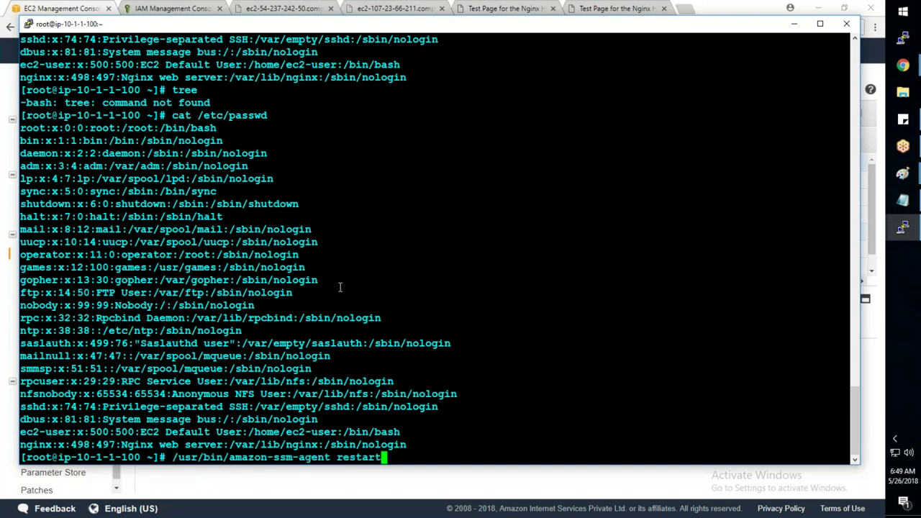
key(BackSpace)
key(BackSpace)
key(BackSpace)
key(BackSpace)
key(BackSpace)
key(BackSpace)
key(BackSpace)
key(BackSpace)
key(Return)
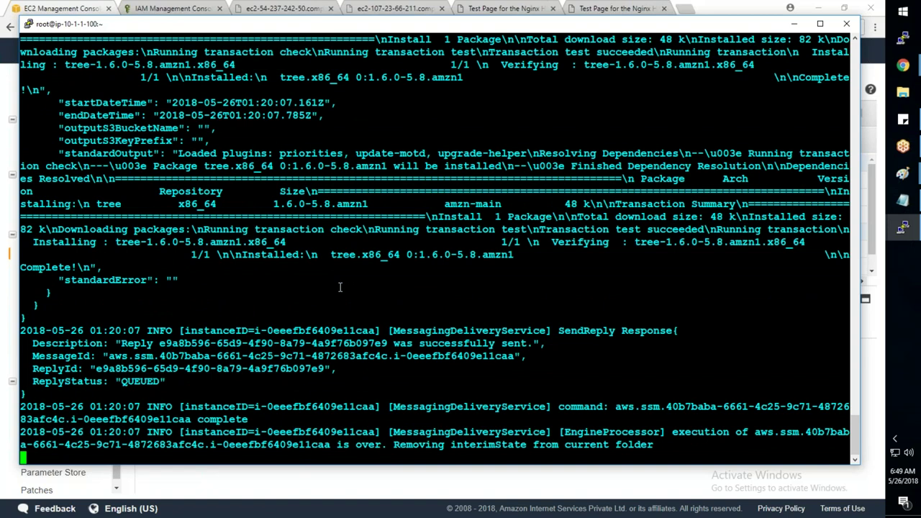
key(alt+Tab)
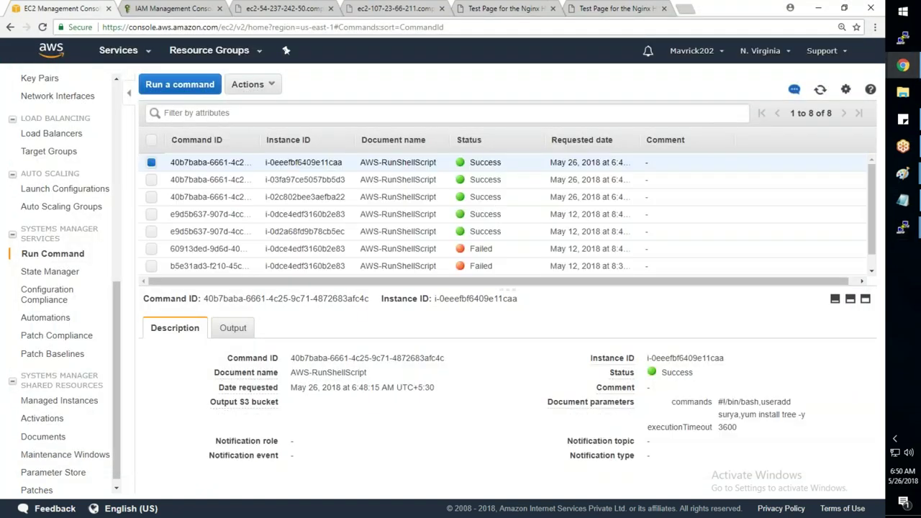
- Open the command details for instance i-03fa97ce5057bb5d3, then bring up the 10-1-1-100 terminal
click(506, 180)
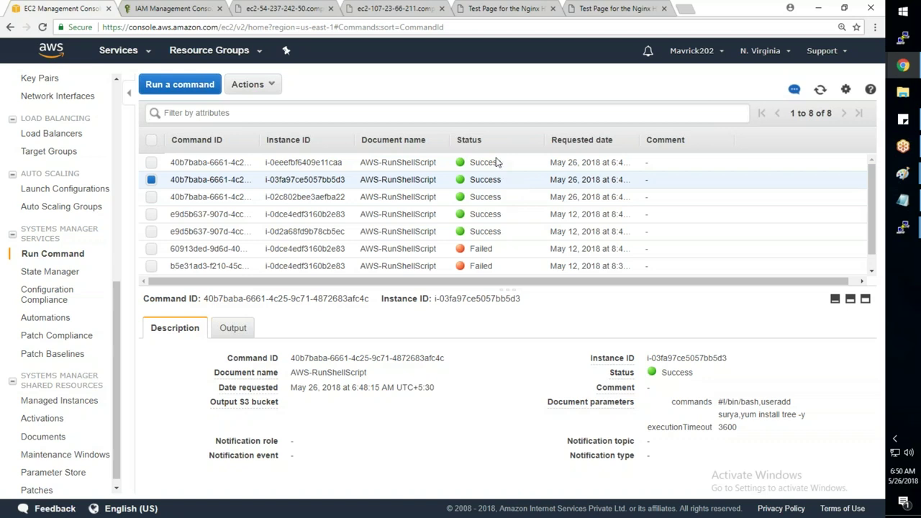
click(904, 228)
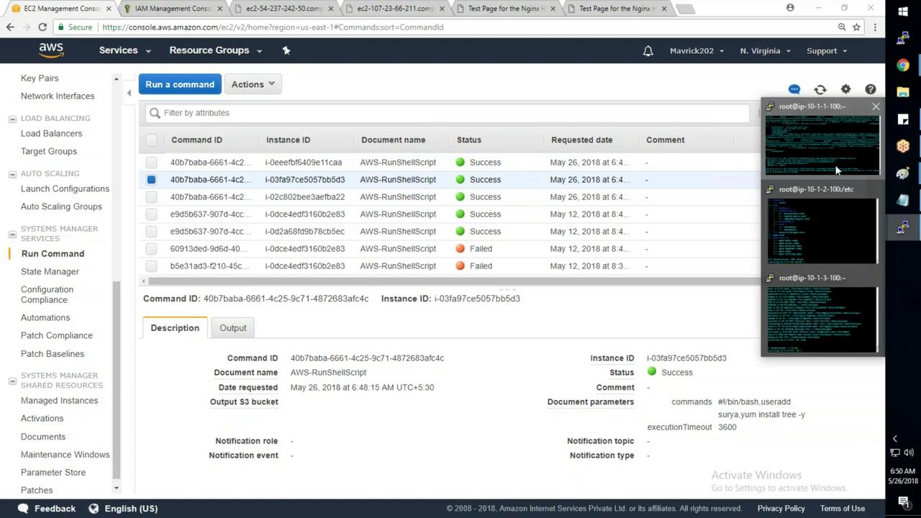
click(837, 170)
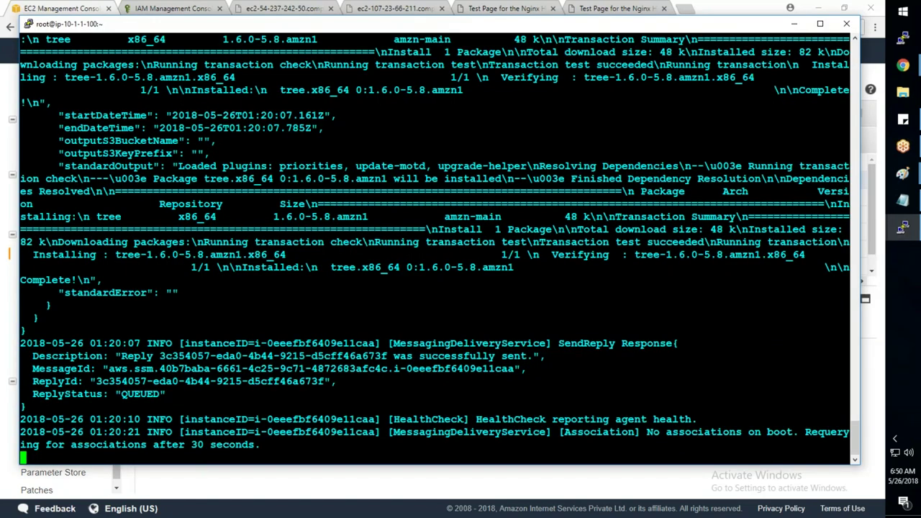
- On 10-1-1-100, stop the agent, run cat /etc/passwd and tree, then return to the Run Command page
key(ctrl+c)
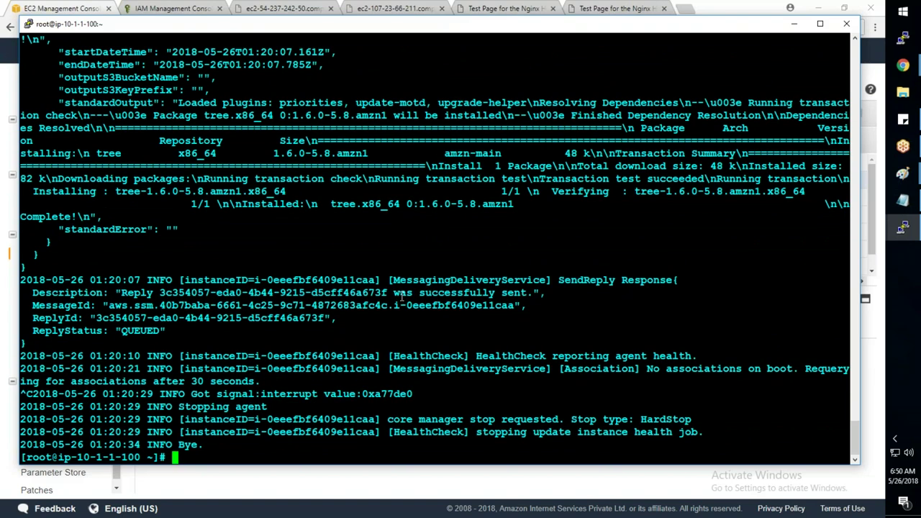
key(Return)
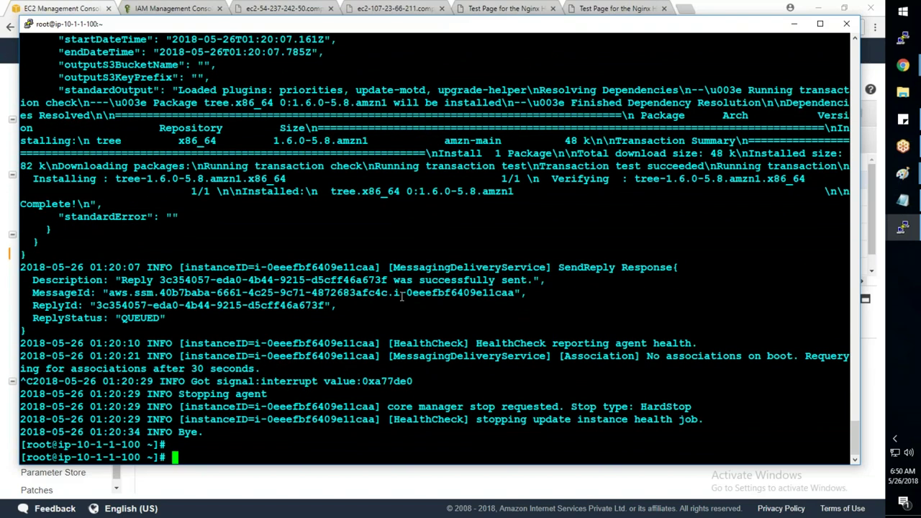
key(Return)
text(cat /etc/pas)
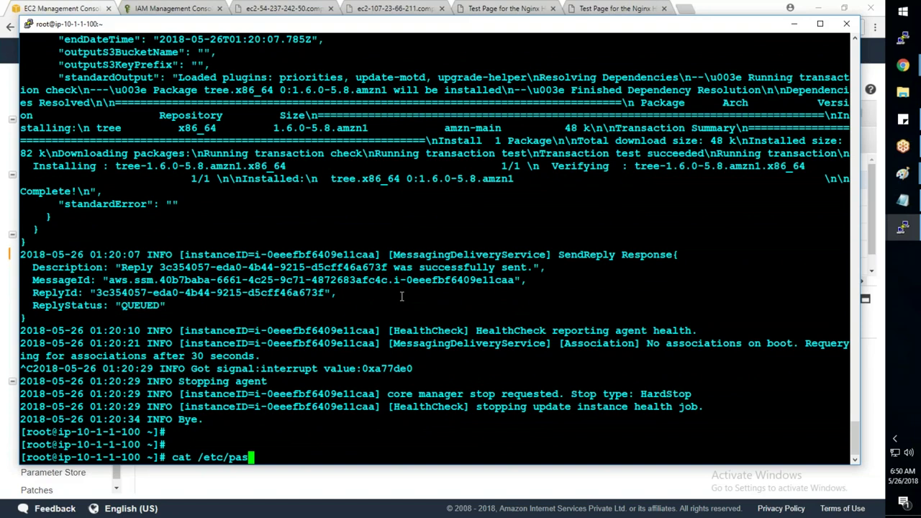
text(swd)
key(Return)
text(tree)
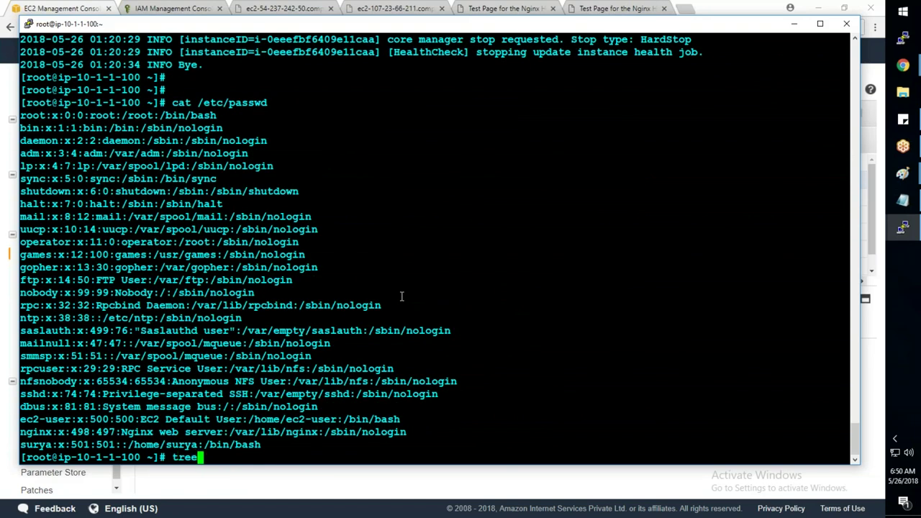
key(Return)
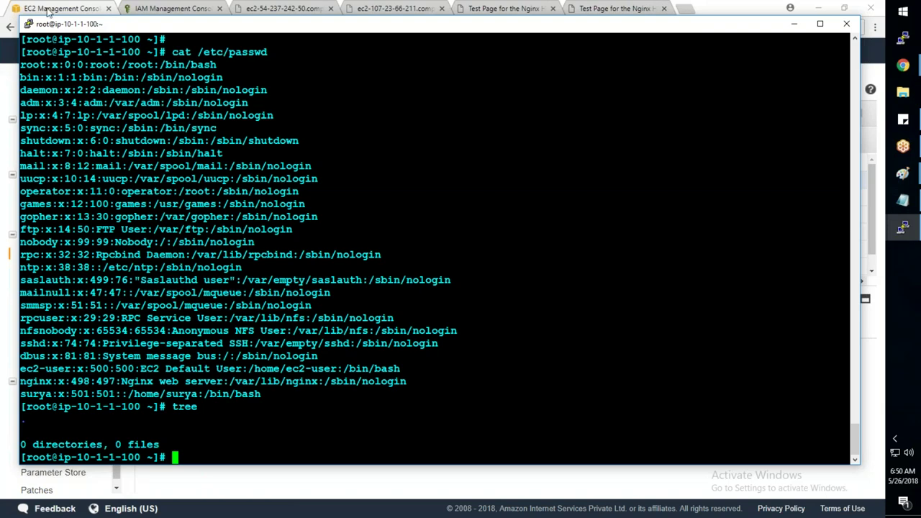
click(8, 83)
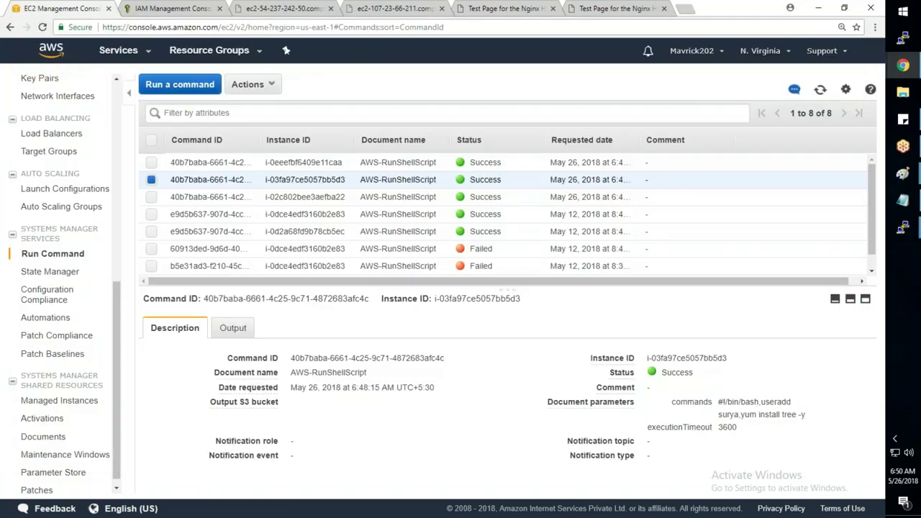
click(189, 89)
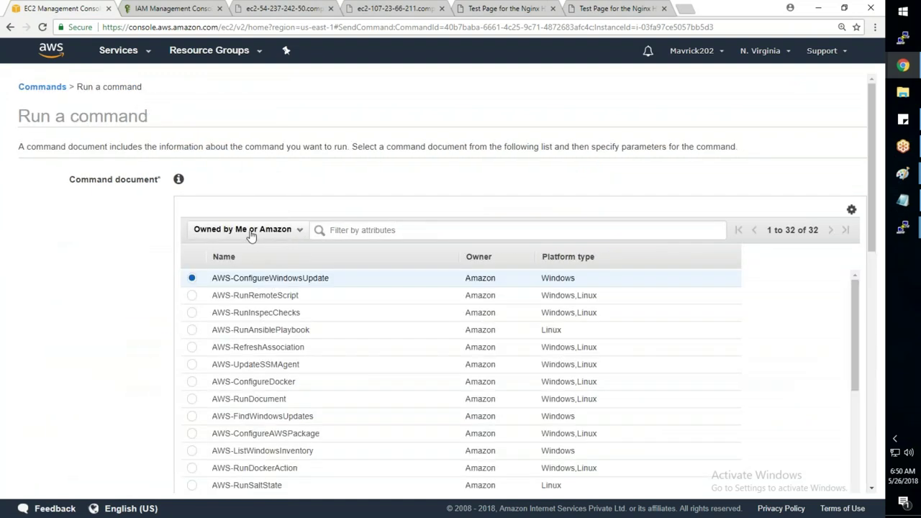
scroll(251, 235, down, 3)
scroll(251, 235, down, 3)
click(216, 260)
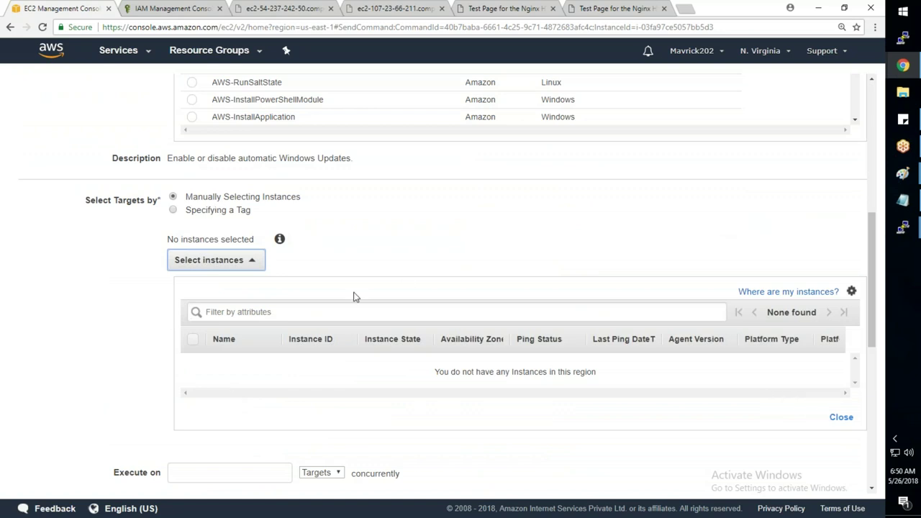
scroll(673, 379, down, 6)
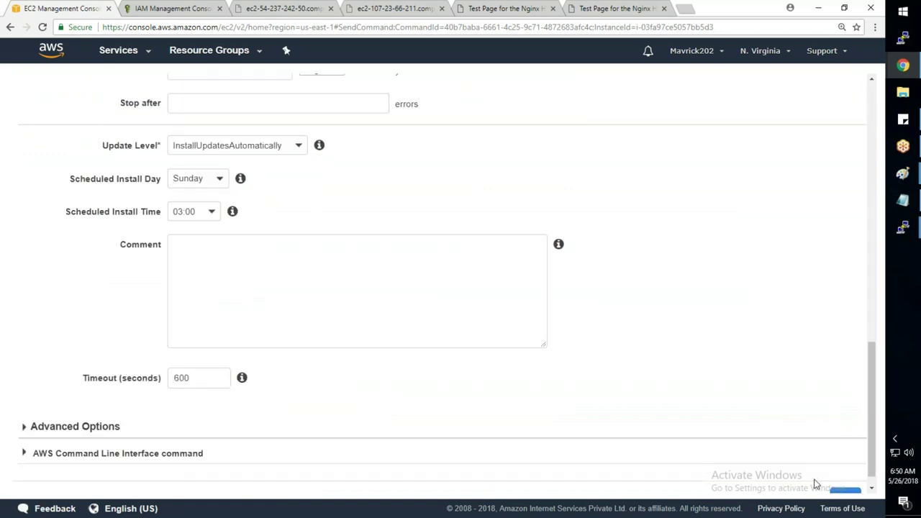
click(815, 480)
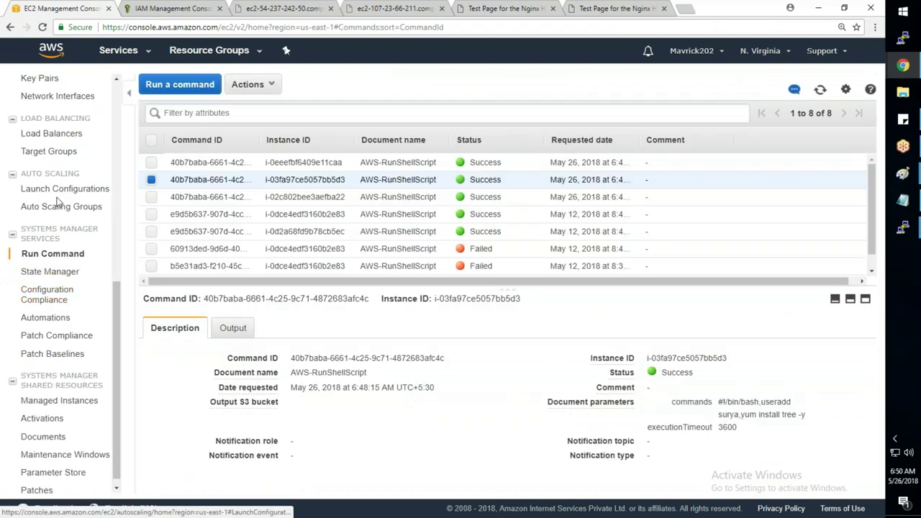
scroll(45, 193, up, 6)
- In EC2 Instances, add the tag Env = Prod to WebServer-1
click(43, 190)
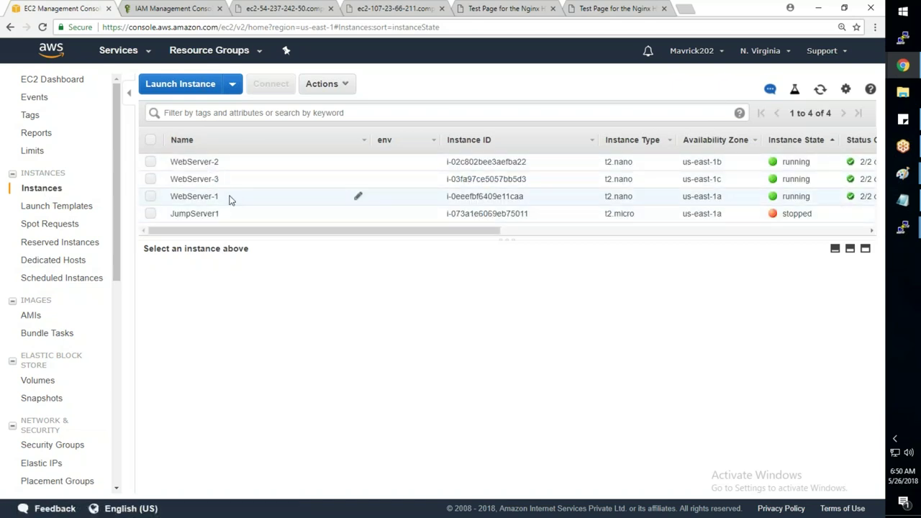
click(231, 193)
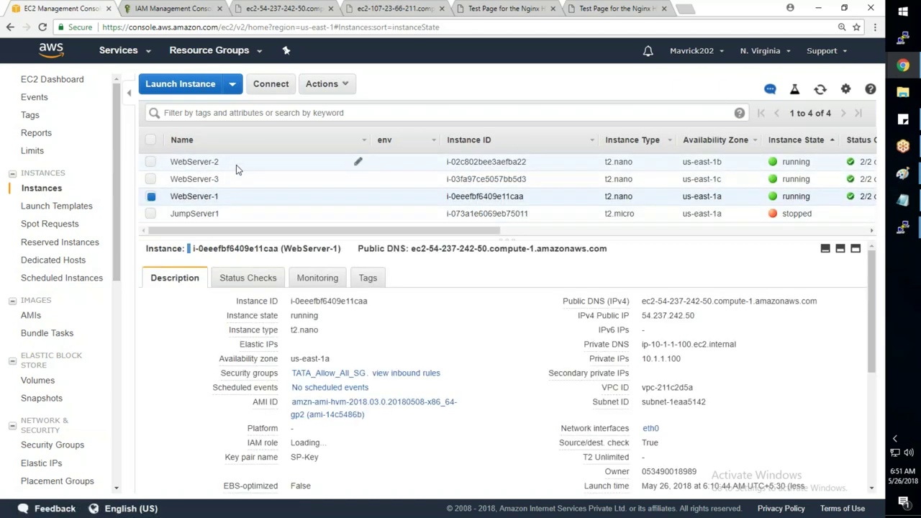
click(237, 167)
click(237, 180)
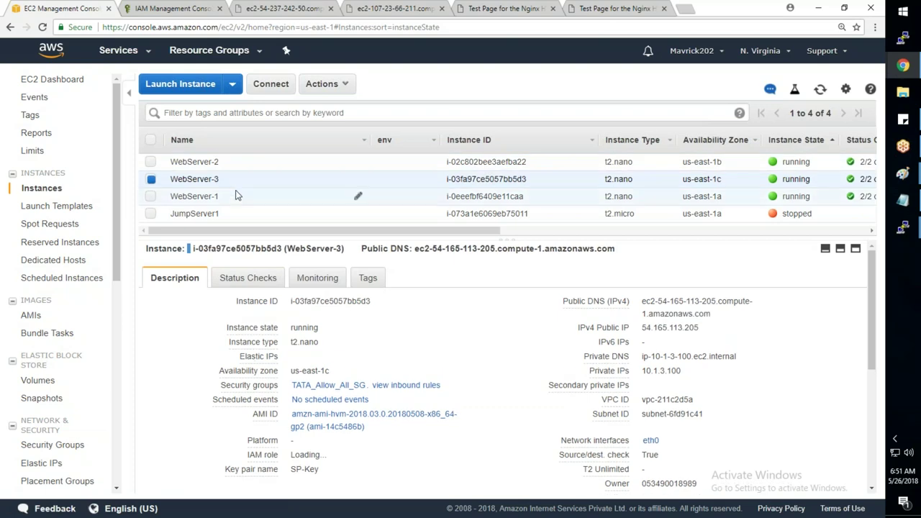
click(237, 204)
click(367, 278)
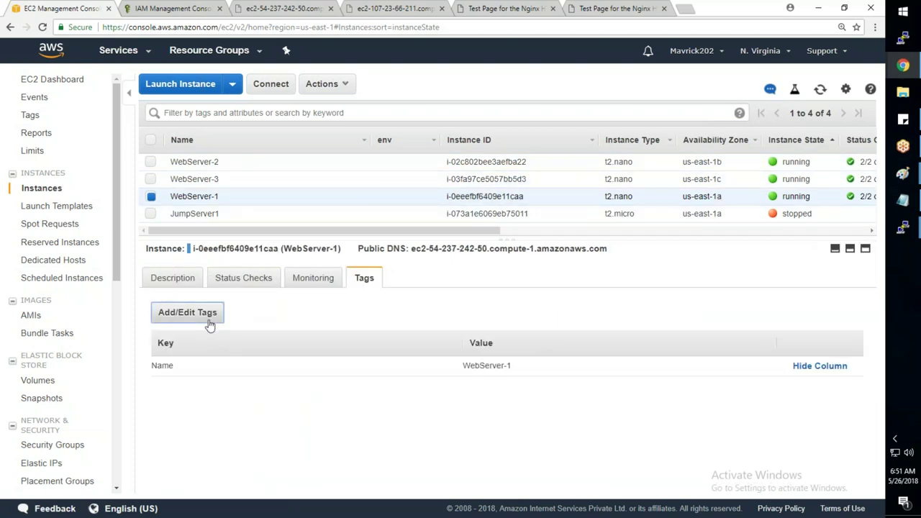
click(208, 324)
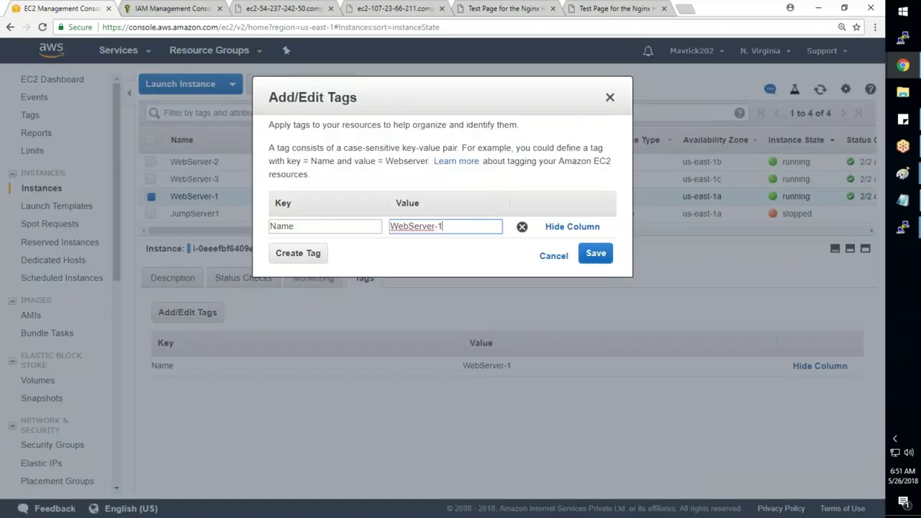
click(293, 260)
text(Env)
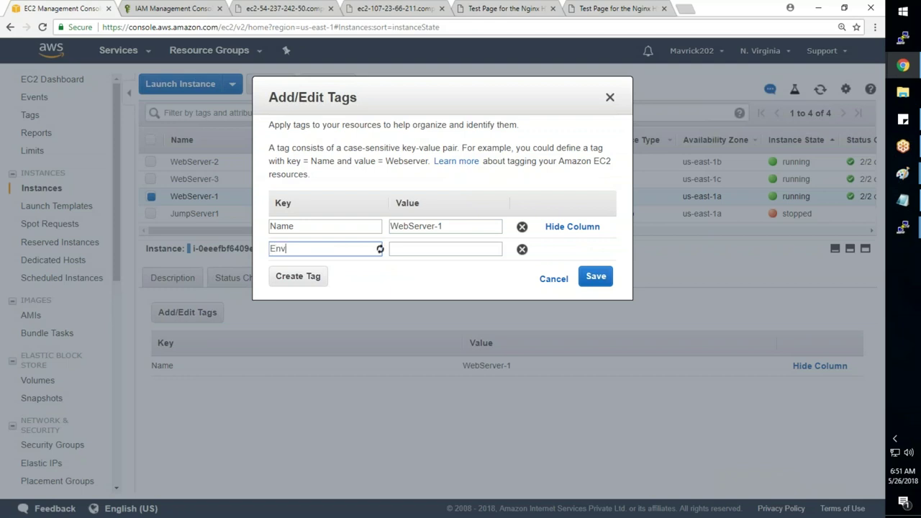
key(Tab)
text(Prod)
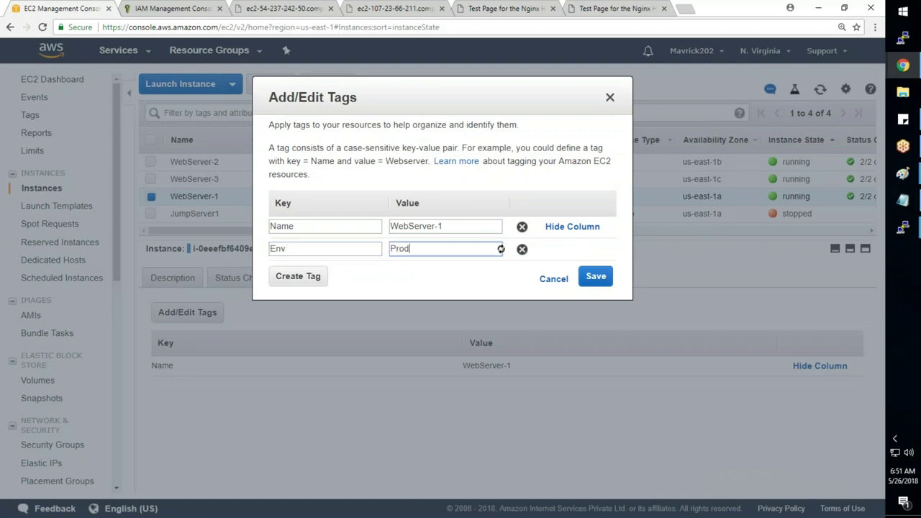
click(594, 277)
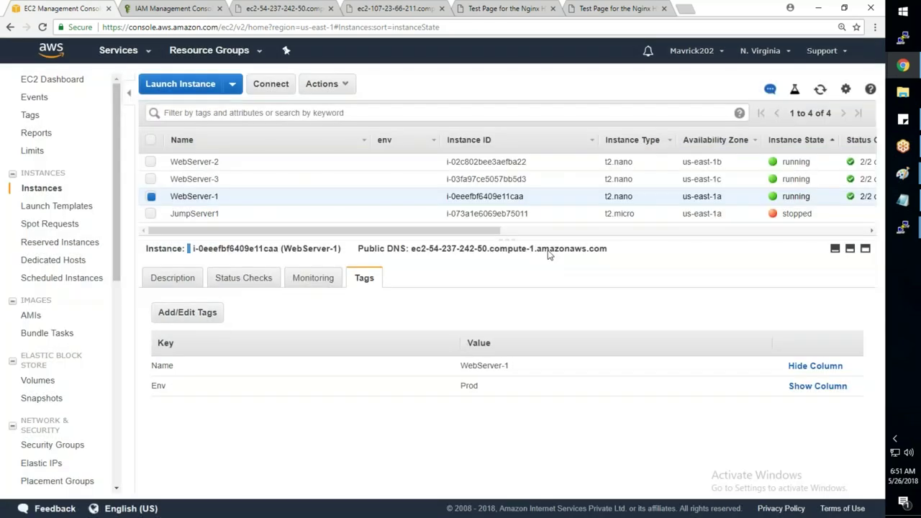
- Tag WebServer-2 with Env = Prod
click(296, 167)
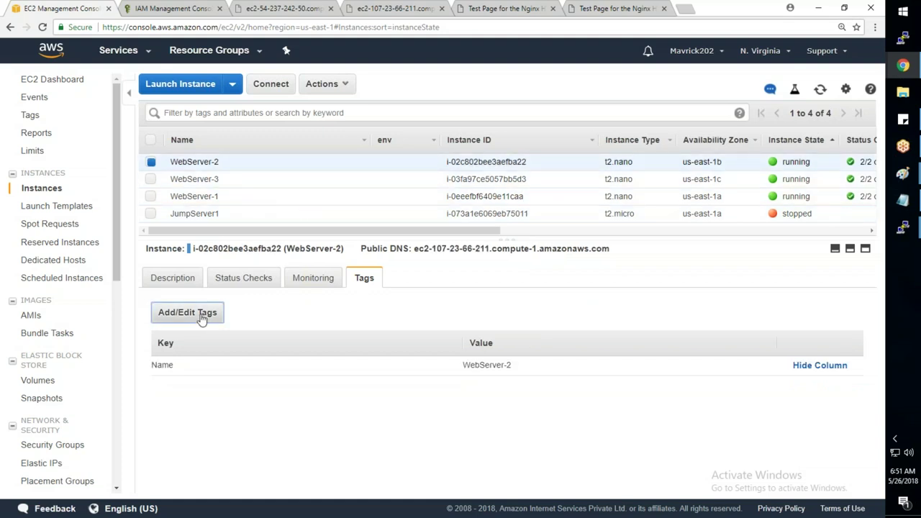
click(201, 315)
text(Env)
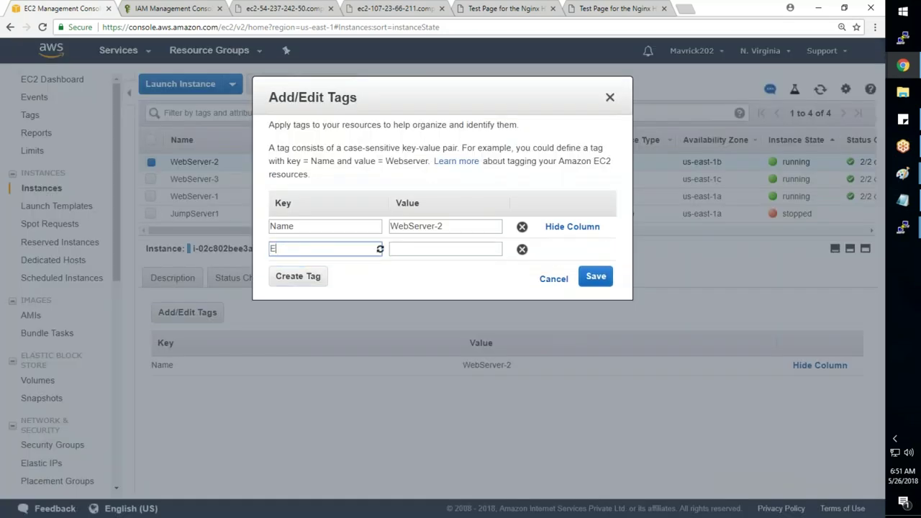
key(Tab)
text(Prod)
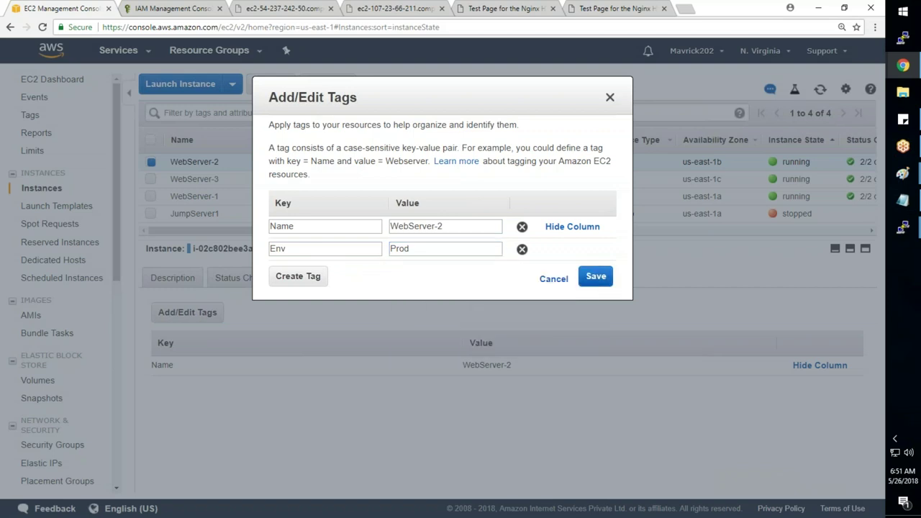
click(596, 276)
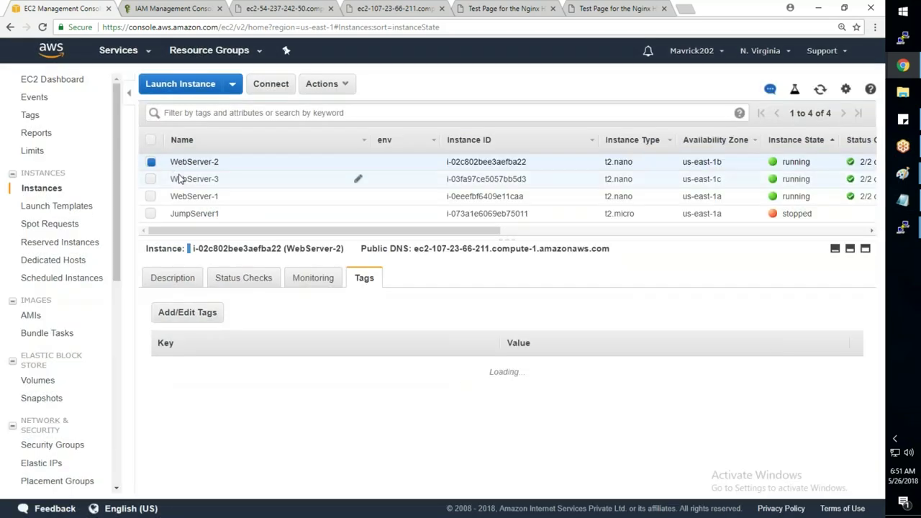
- Tag WebServer-3 with Env = Test
click(177, 178)
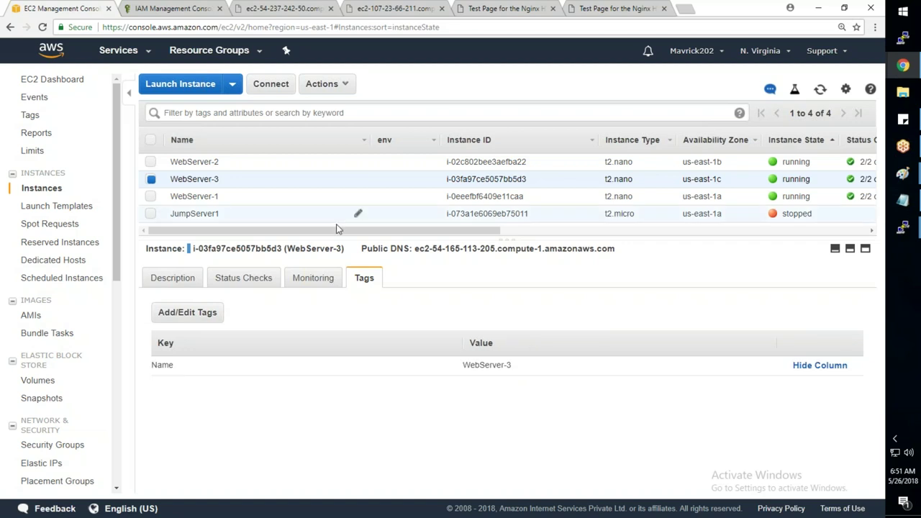
click(187, 311)
click(296, 252)
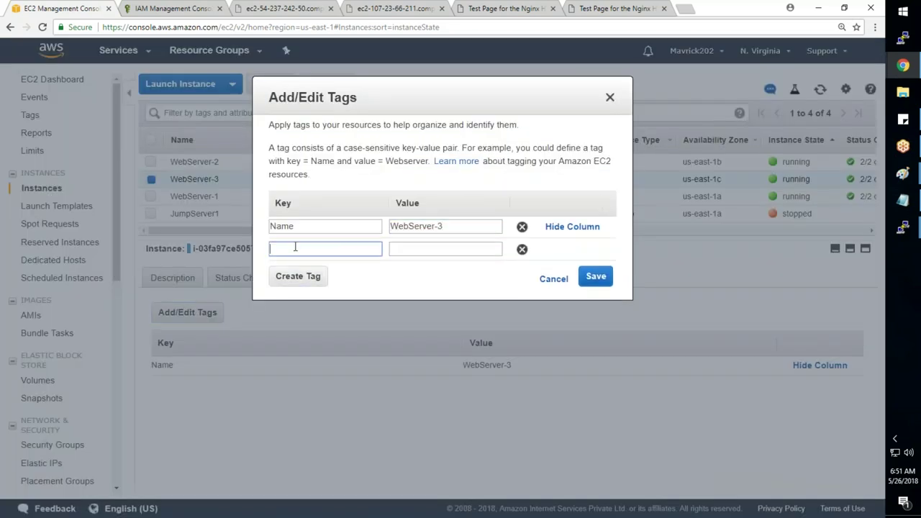
text(Env)
key(Tab)
text(T)
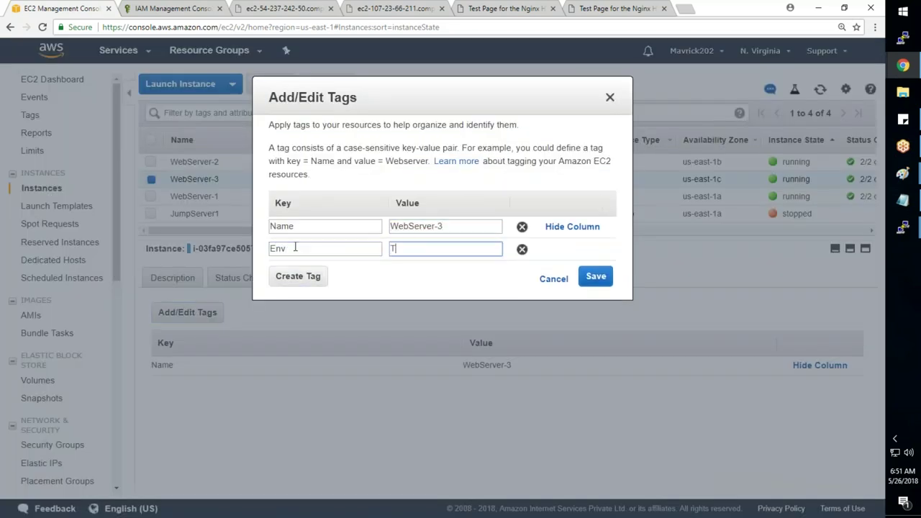
text(est)
click(595, 276)
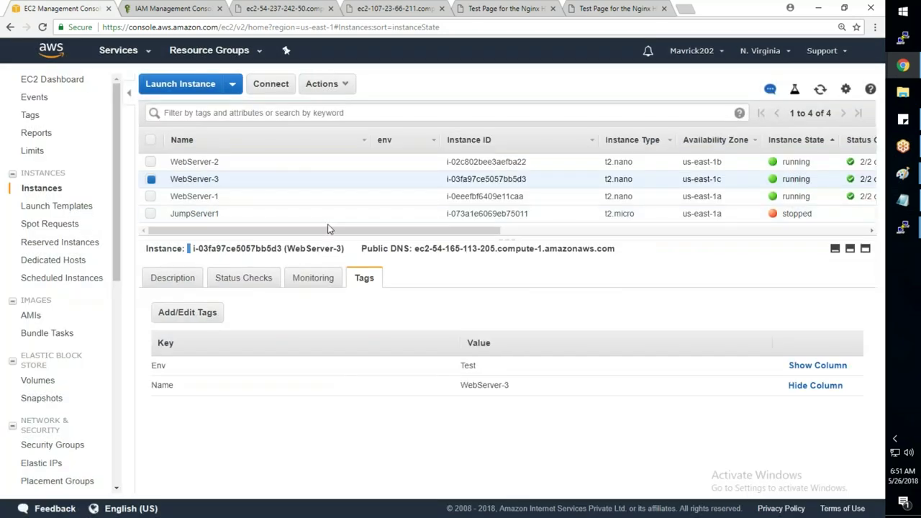
- Check that WebServer-1 and WebServer-2 carry the Env tag
click(263, 200)
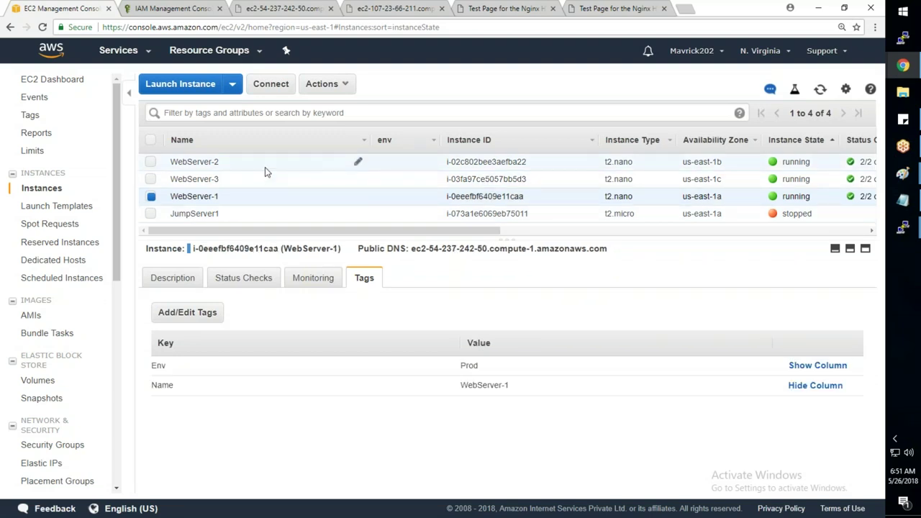
click(265, 170)
scroll(76, 309, down, 5)
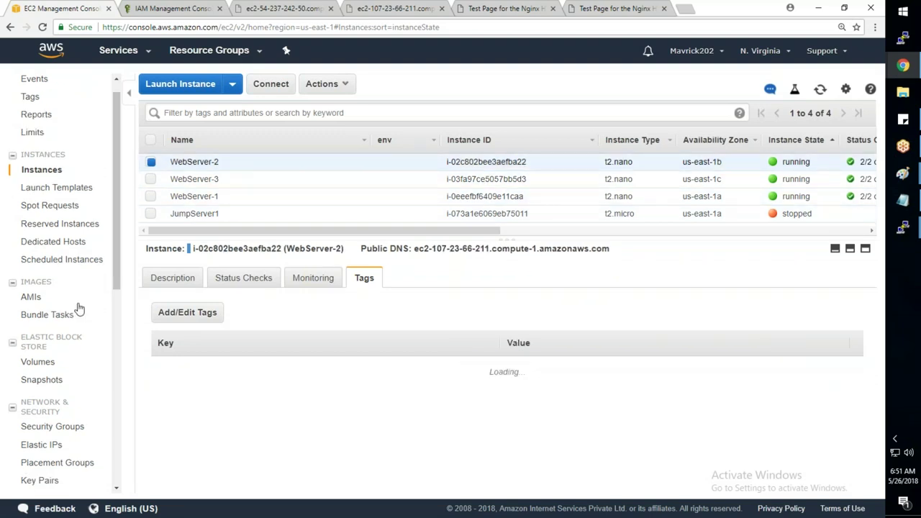
- Start a new Run Command using the AWS-RunShellScript document
scroll(65, 288, down, 2)
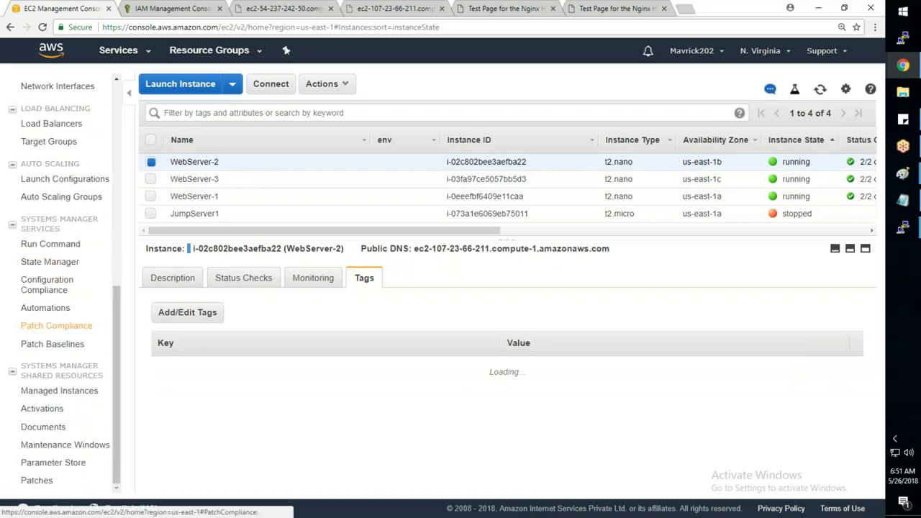
click(53, 244)
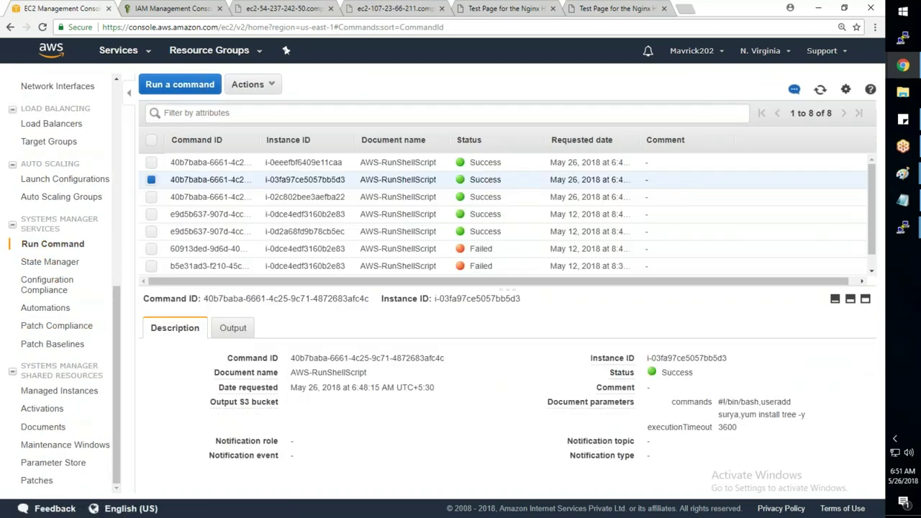
click(179, 84)
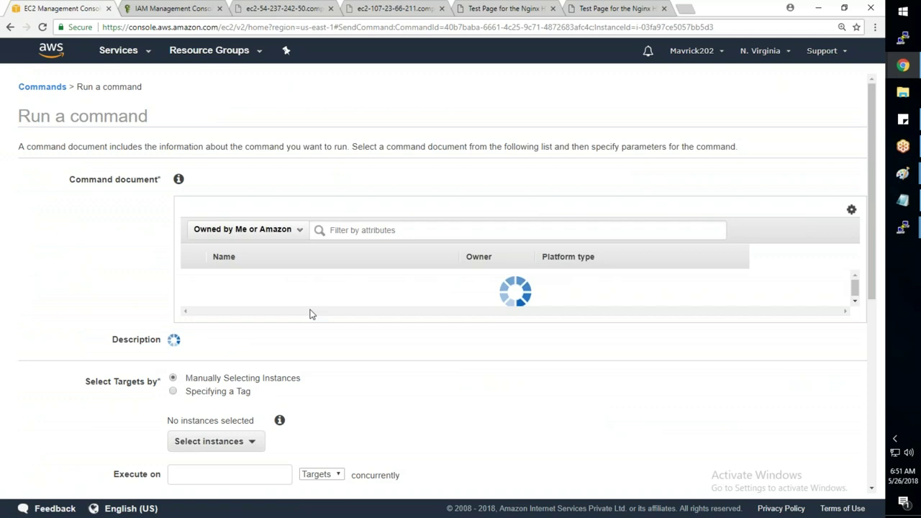
scroll(210, 386, down, 1)
scroll(65, 364, down, 3)
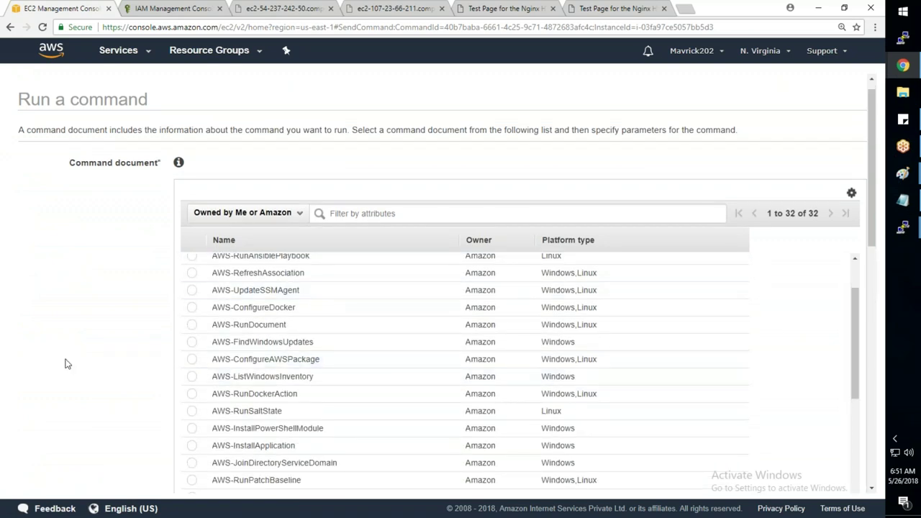
scroll(222, 190, down, 1)
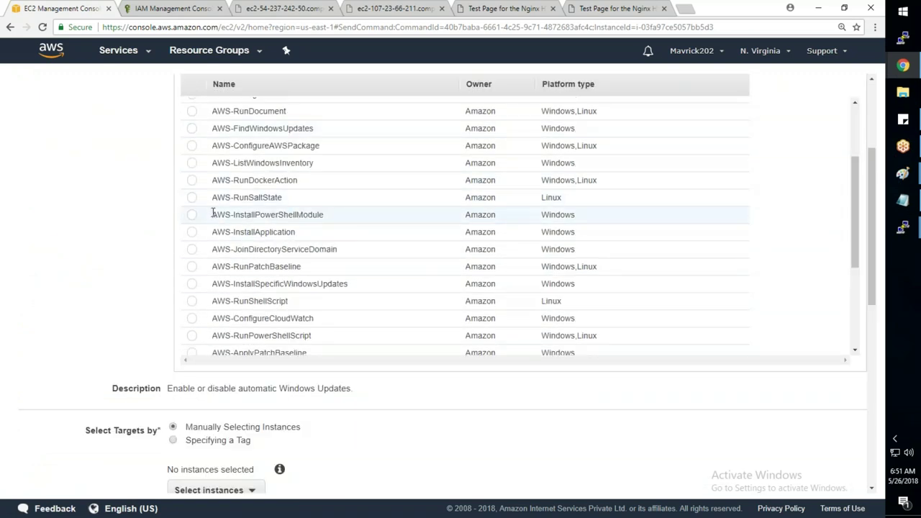
click(195, 301)
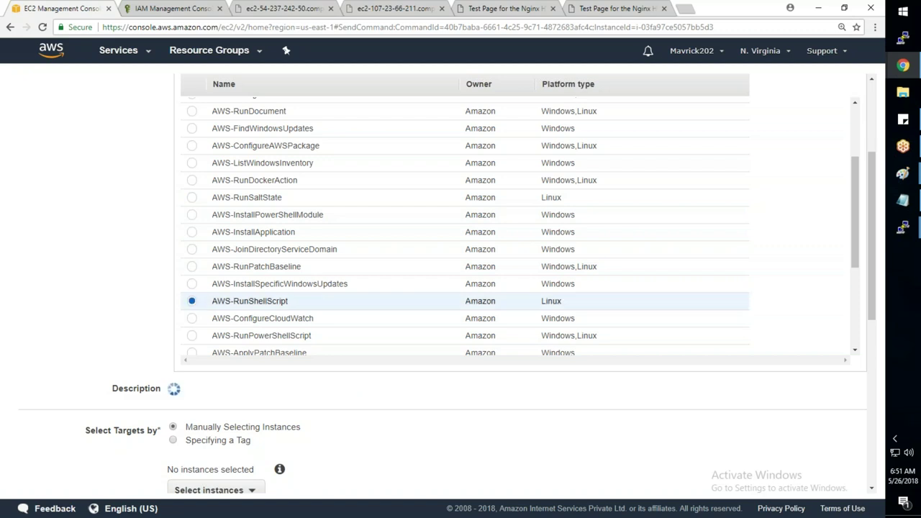
- Target instances by tag with key Env and value Prod
scroll(61, 278, down, 2)
scroll(61, 278, down, 2)
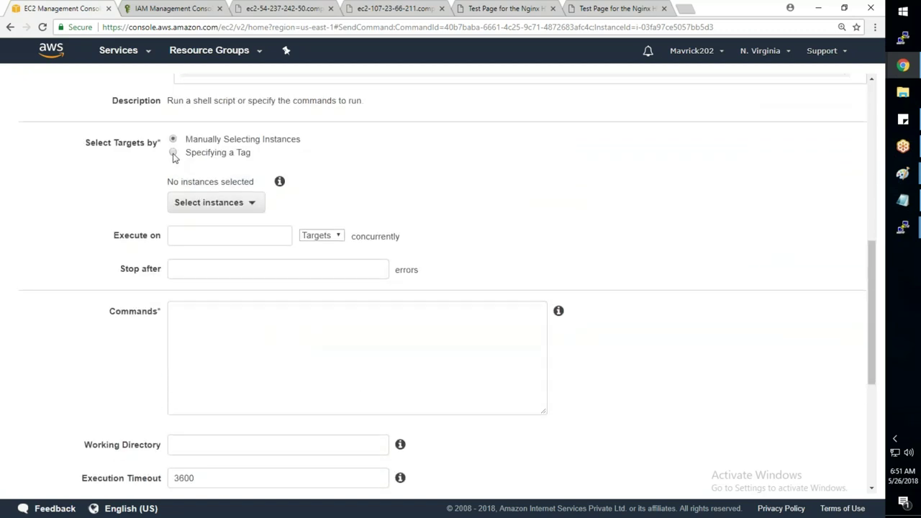
click(172, 153)
click(187, 285)
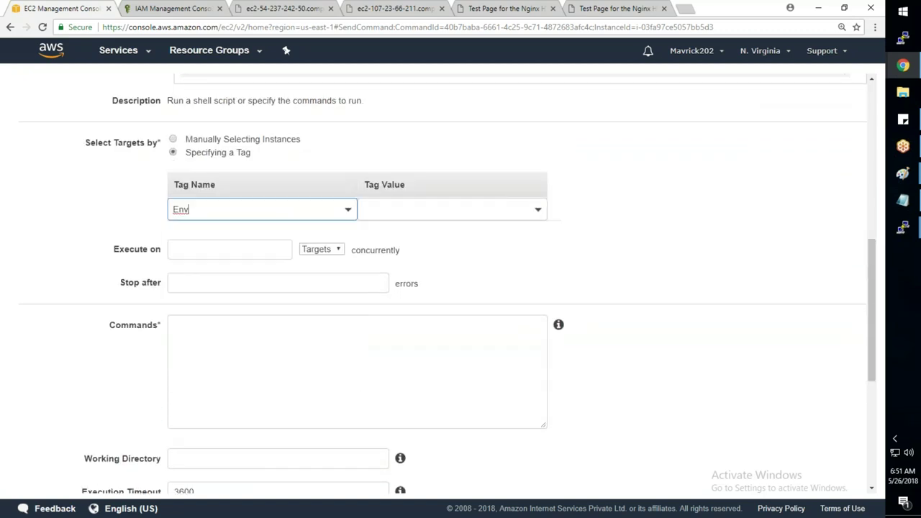
click(407, 210)
text(Pr)
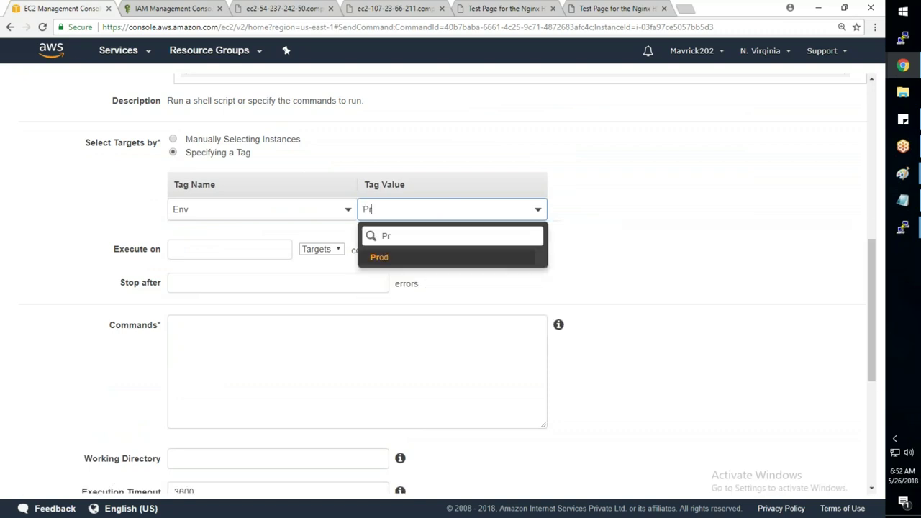
click(380, 259)
- Enter a #!/bin/bash script with three useradd lines and run it
click(356, 361)
text(#!/b)
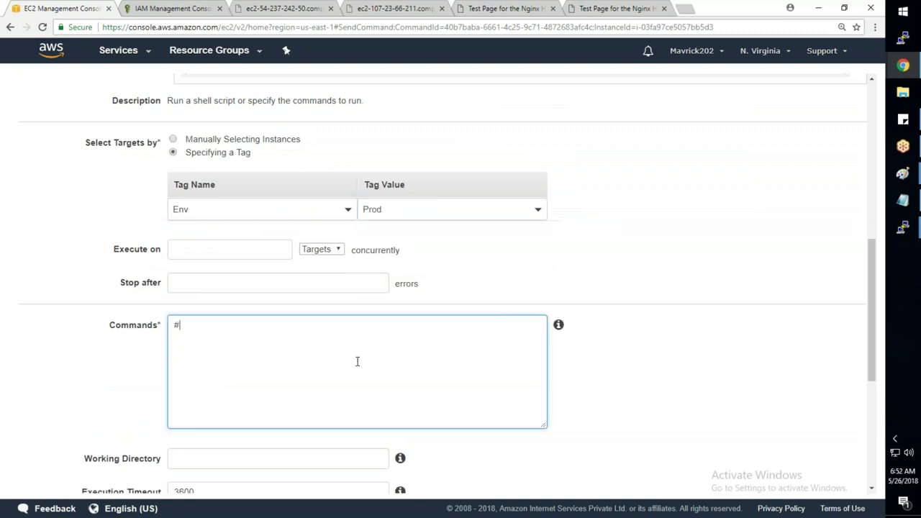
text(in/bash)
key(Return)
text(useradd harsha)
key(Return)
text(u)
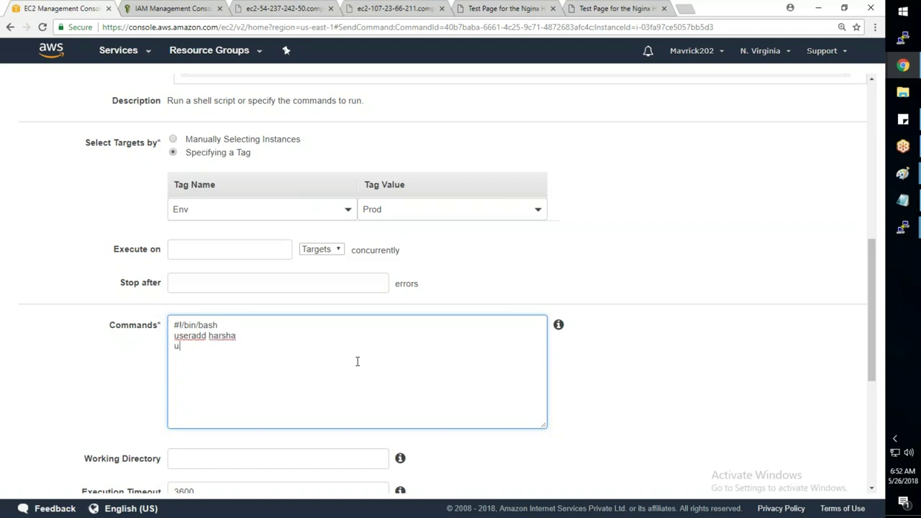
text(seradd krishna)
key(Return)
text(user)
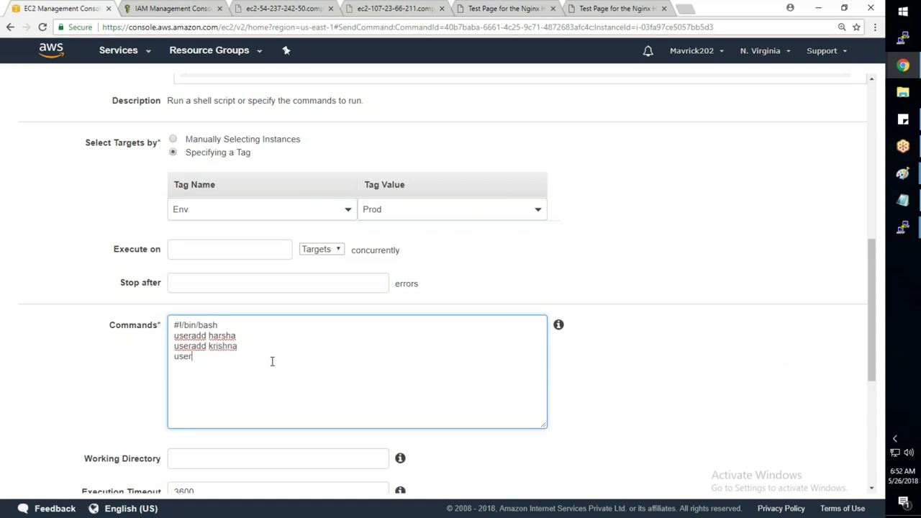
text(add sagar)
scroll(365, 405, down, 5)
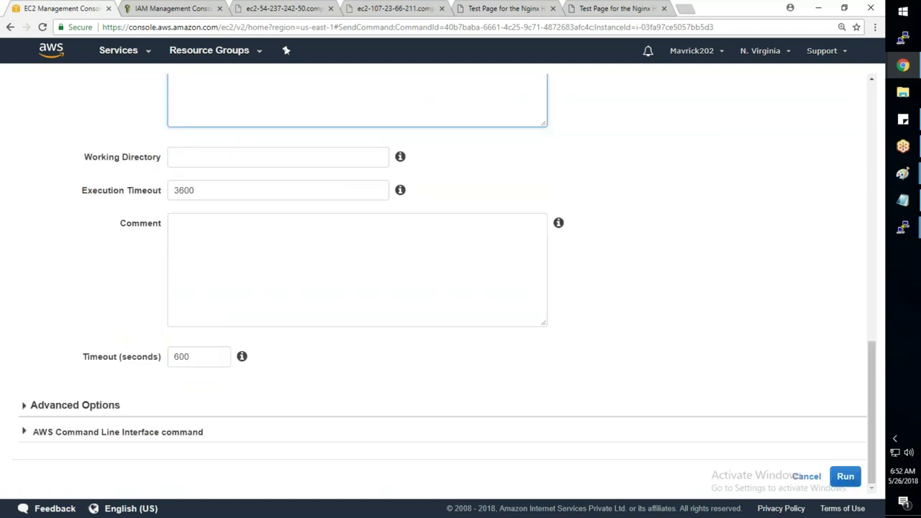
click(843, 477)
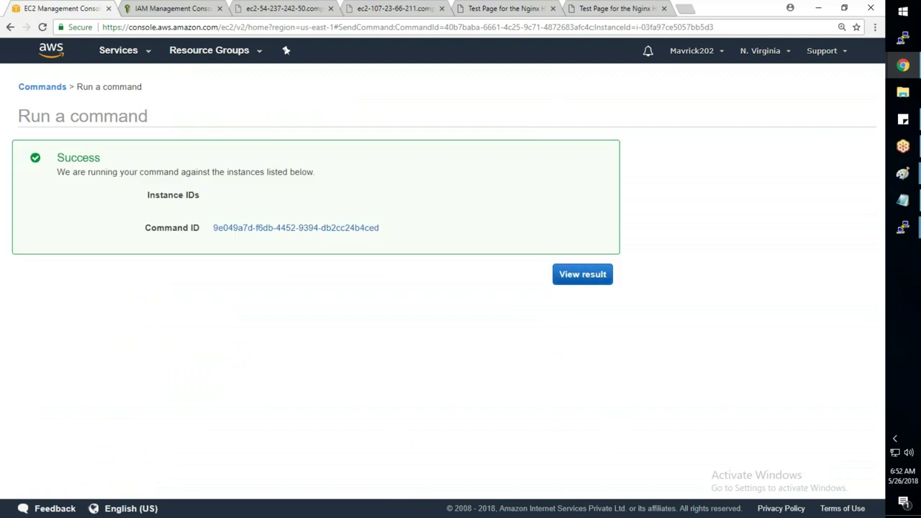
- Open the command results and select the new In Progress 9e049a7d… run
click(570, 271)
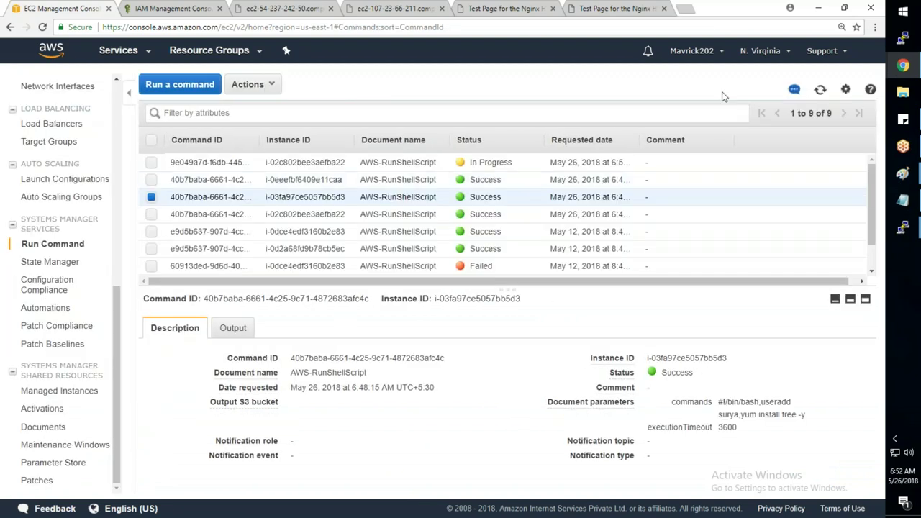
click(525, 162)
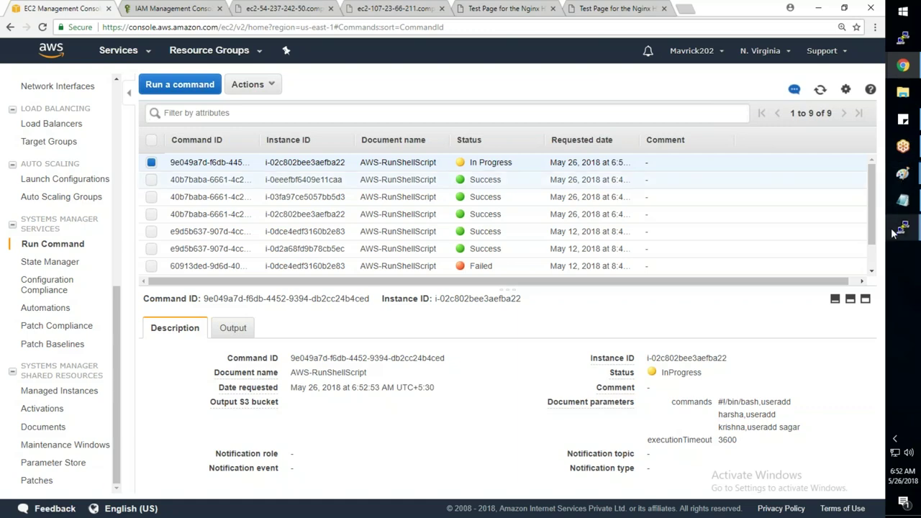
- On 10-1-3-100, rerun cat /etc/passwd from history
mouse_move(895, 229)
click(847, 315)
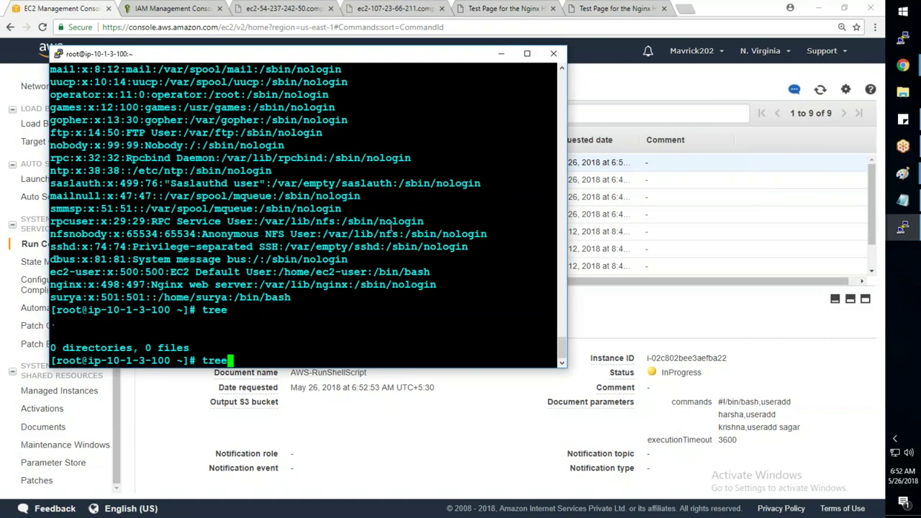
key(Return)
key(Up)
key(Up)
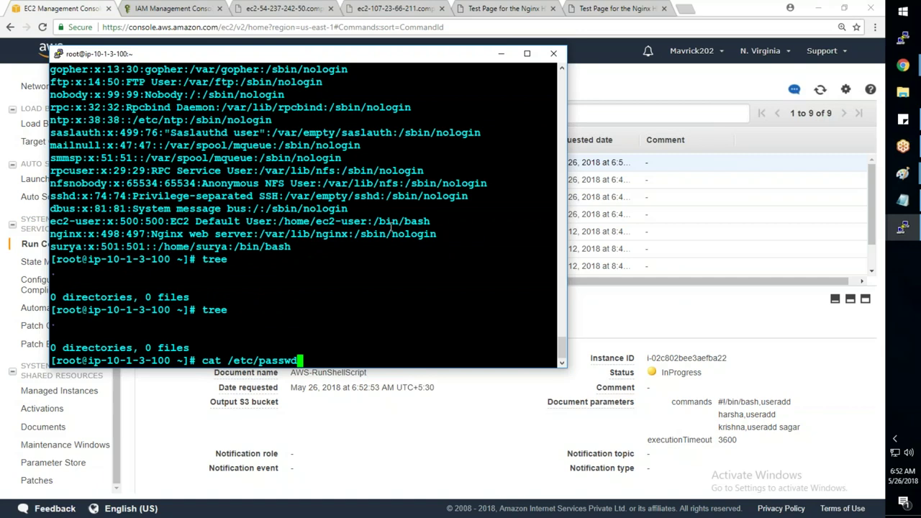
key(Return)
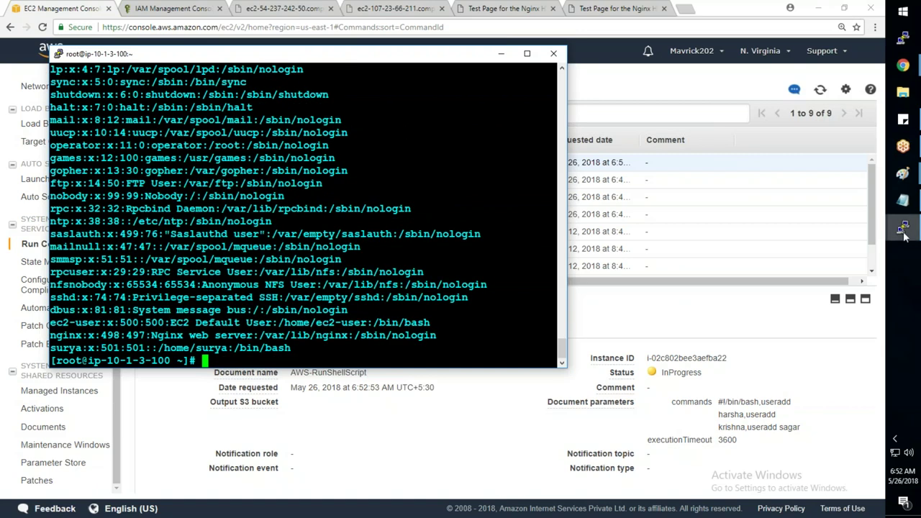
- List /etc/passwd on 10-1-2-100 and scroll through the accounts
mouse_move(903, 231)
click(833, 227)
text(ll)
key(Up)
key(Up)
key(Up)
key(Up)
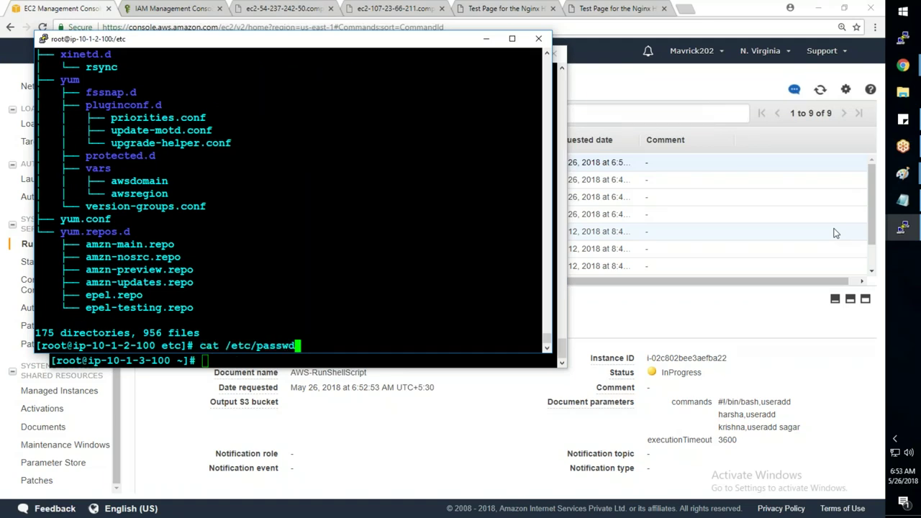
key(Return)
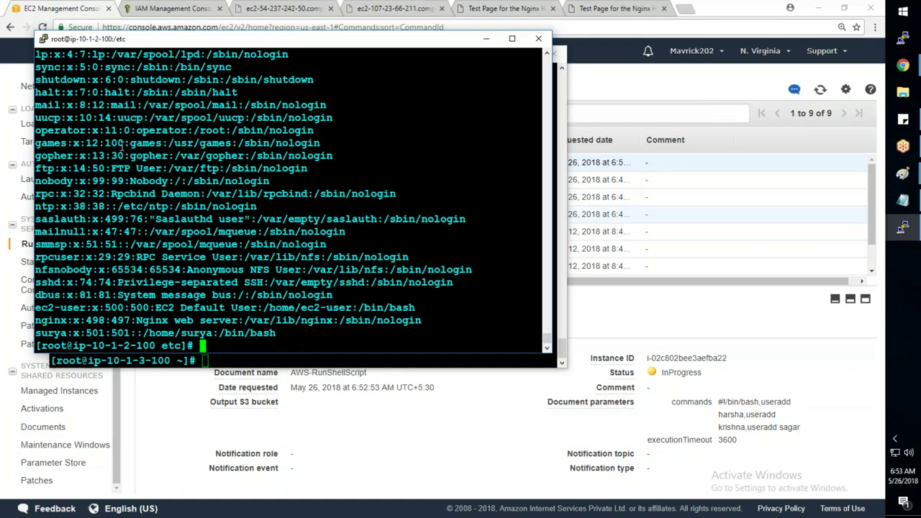
scroll(122, 146, up, 4)
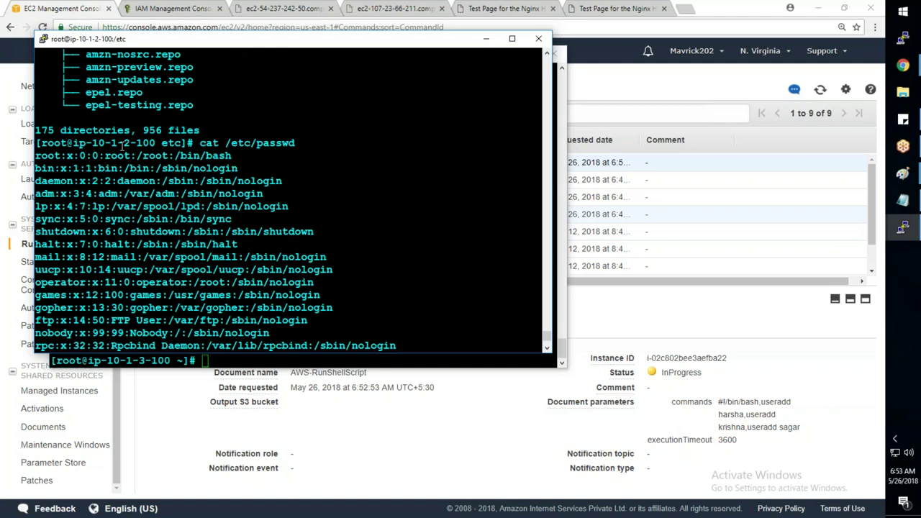
scroll(123, 146, down, 4)
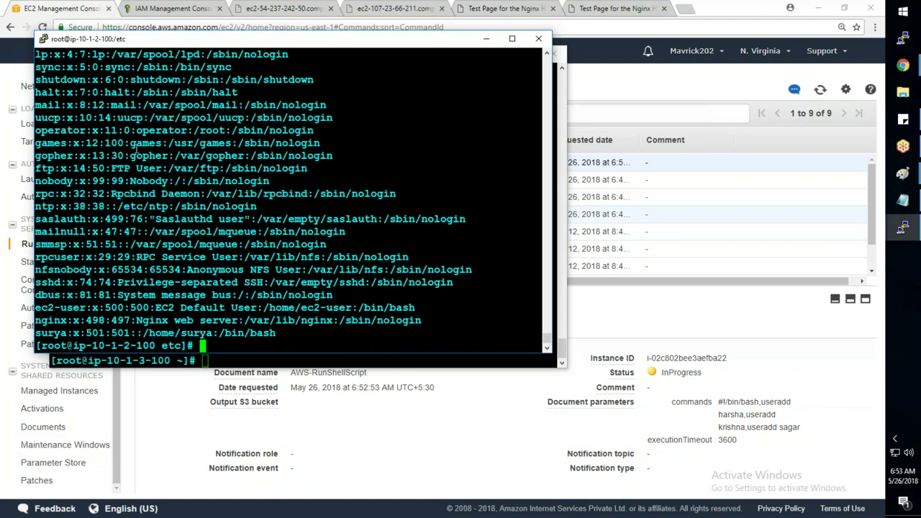
- Bring up 10-1-1-100 and list its user accounts again
click(903, 228)
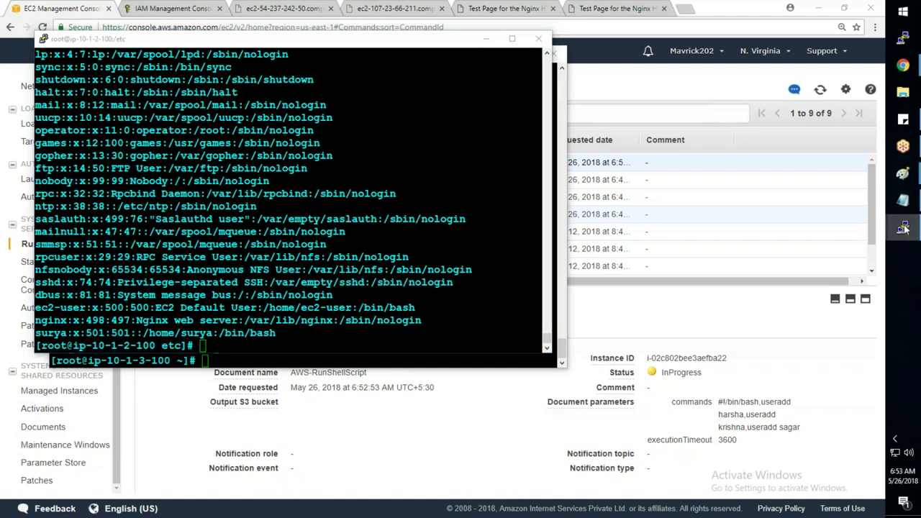
click(817, 151)
key(Up)
key(Up)
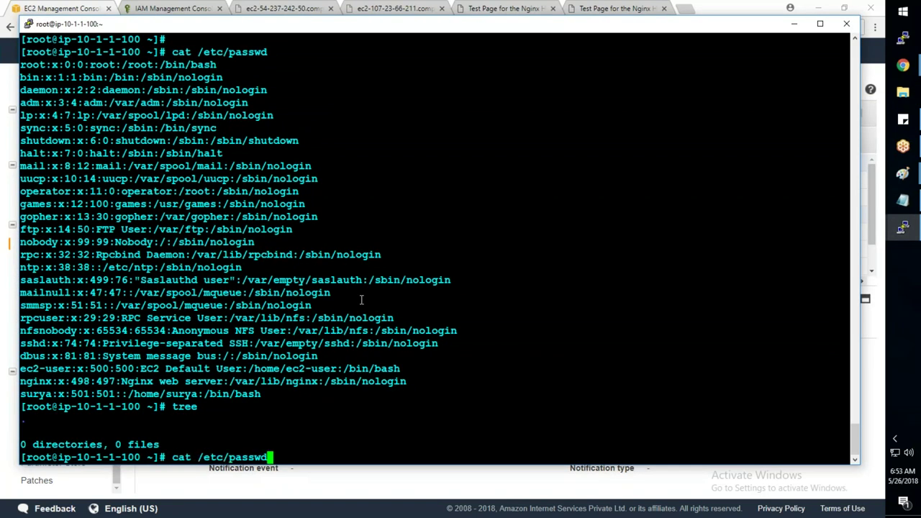
key(Return)
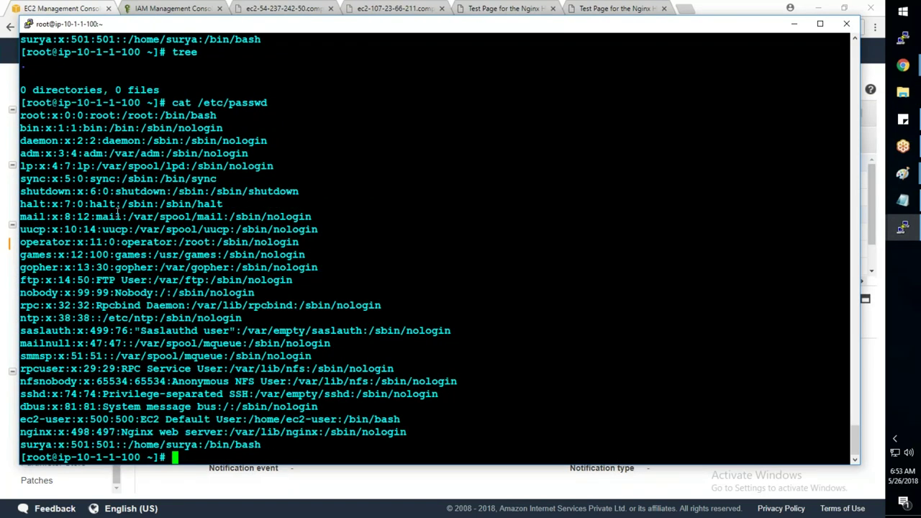
- Refresh the Run Command list and check the details of its three commands
key(alt+Tab)
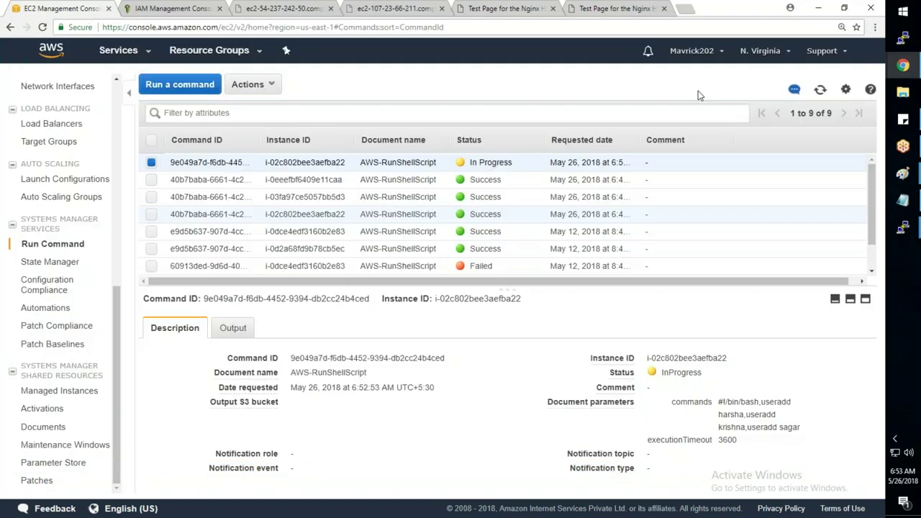
click(820, 91)
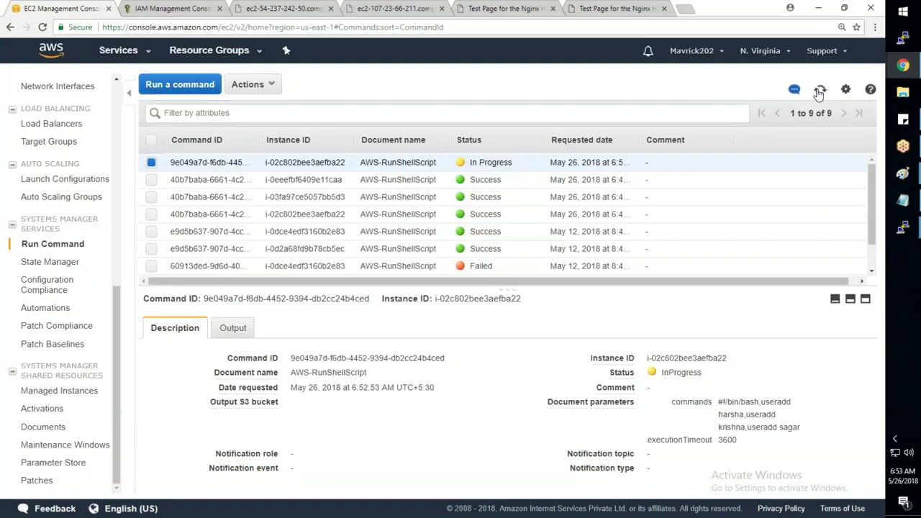
click(209, 180)
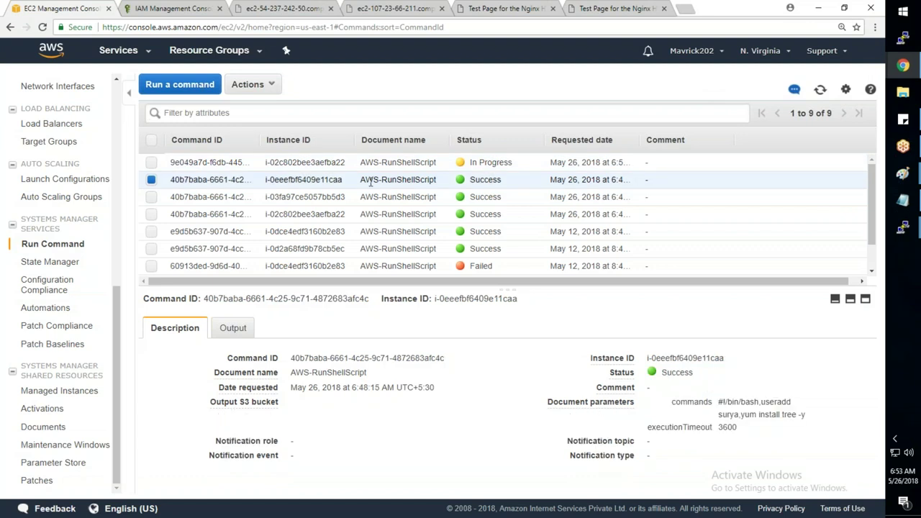
click(208, 196)
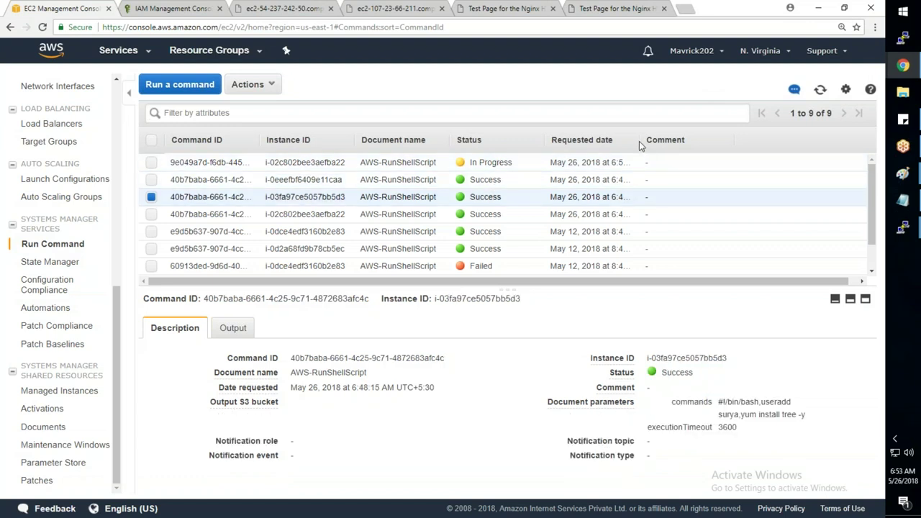
click(484, 162)
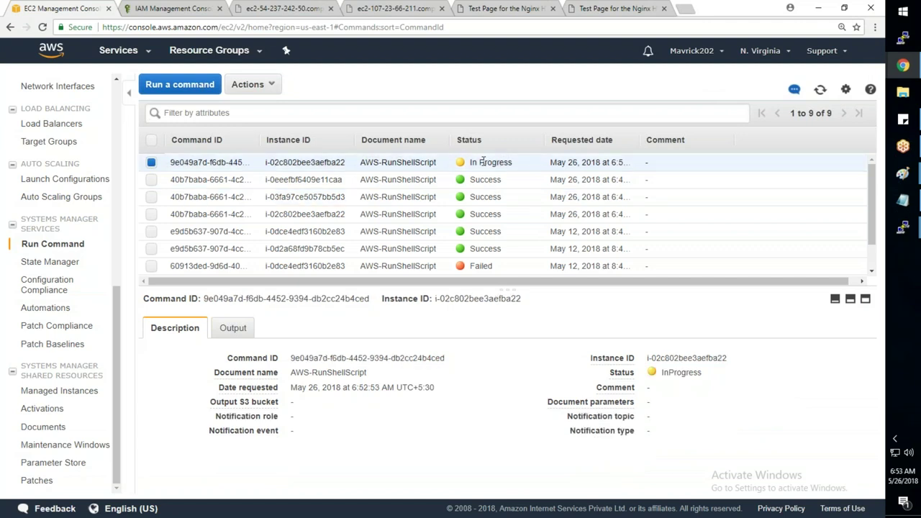
click(820, 90)
click(820, 90)
- Read the in-progress command's full shell-script output, then close it and refresh the list
click(232, 328)
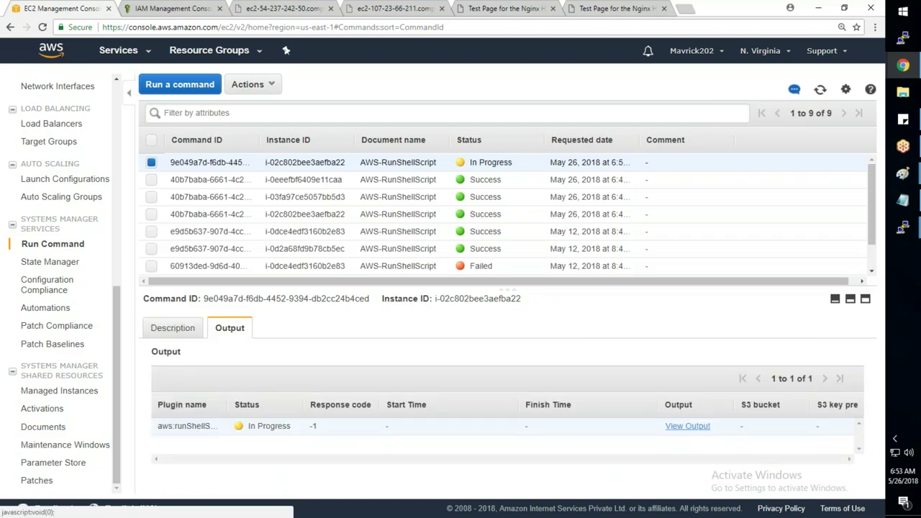
click(687, 426)
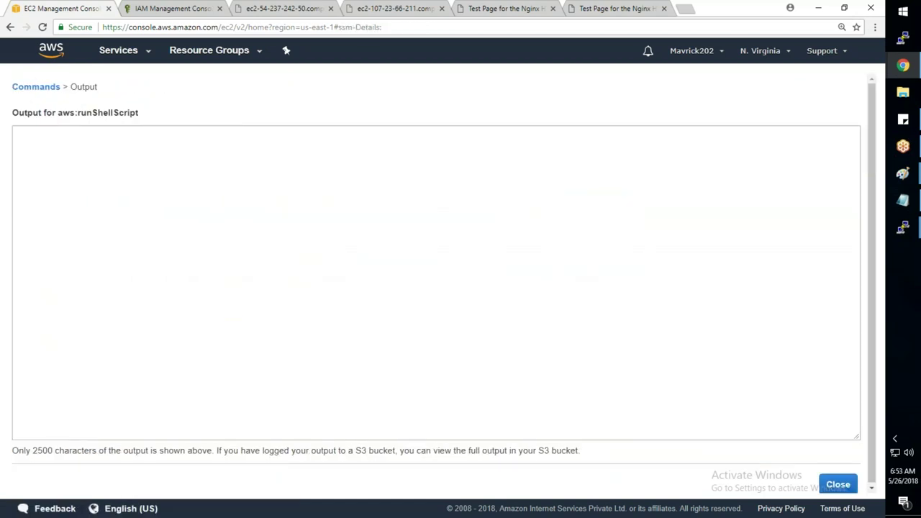
click(837, 484)
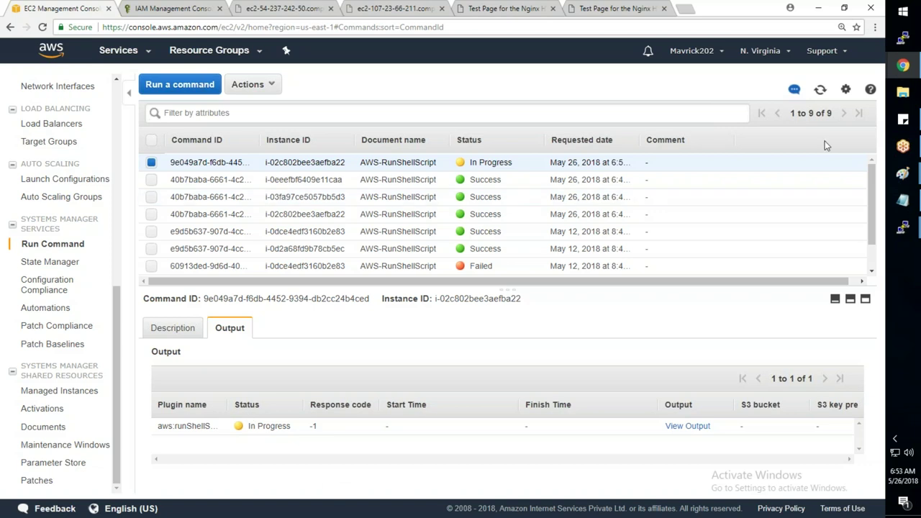
click(817, 94)
- Widen the Requested date column, then recheck the commands and the in-progress command's output
drag(638, 145, 717, 146)
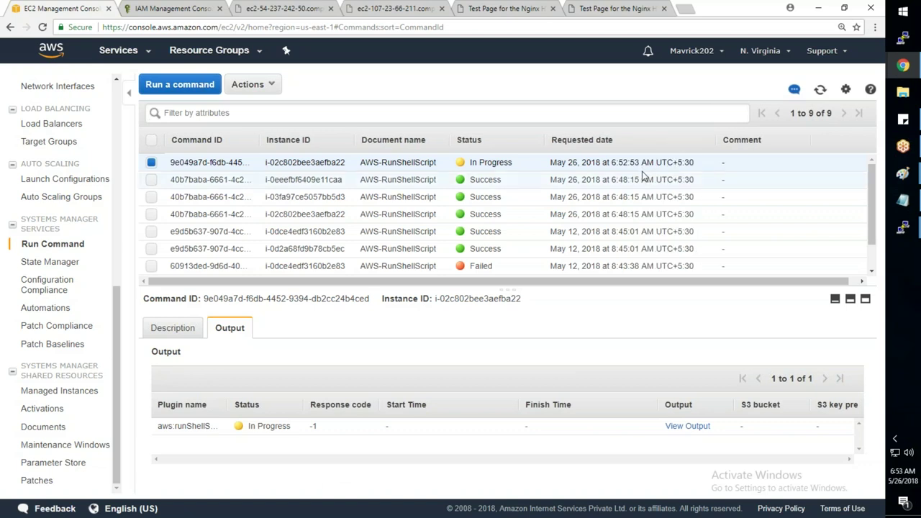
click(820, 91)
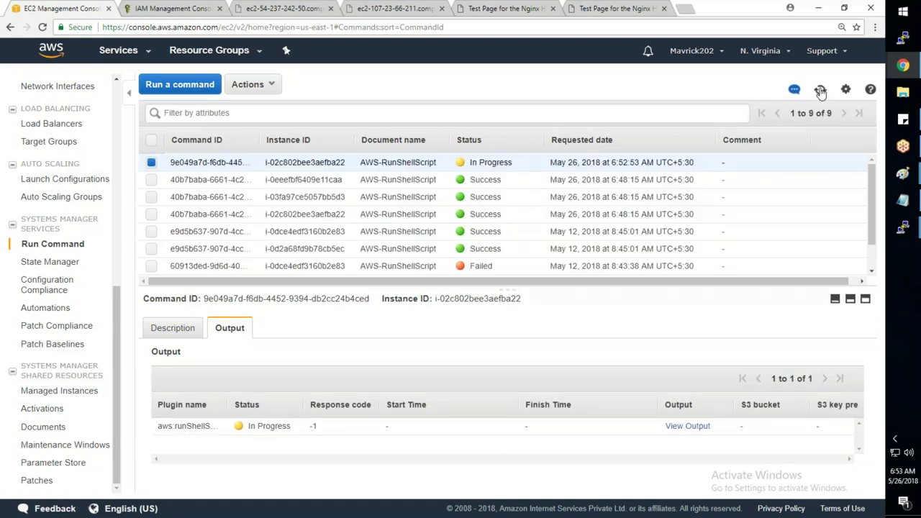
click(673, 181)
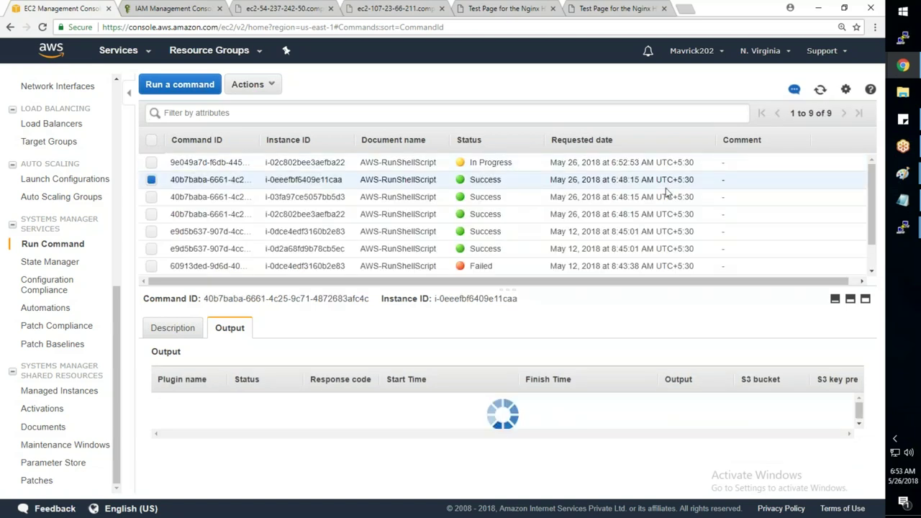
click(673, 196)
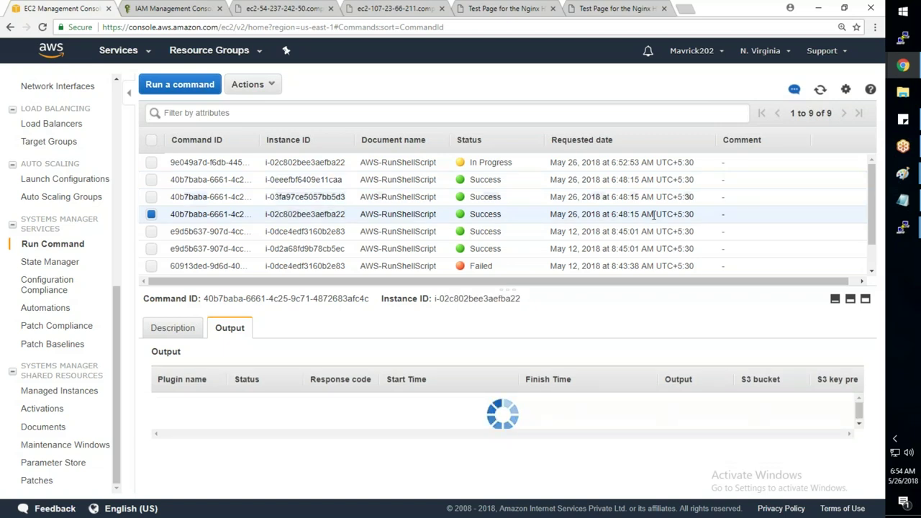
click(654, 167)
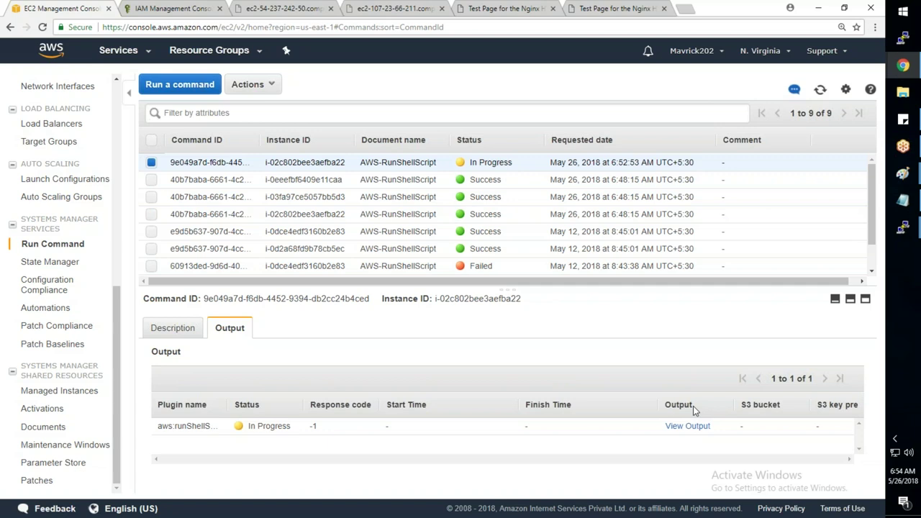
click(819, 89)
click(689, 426)
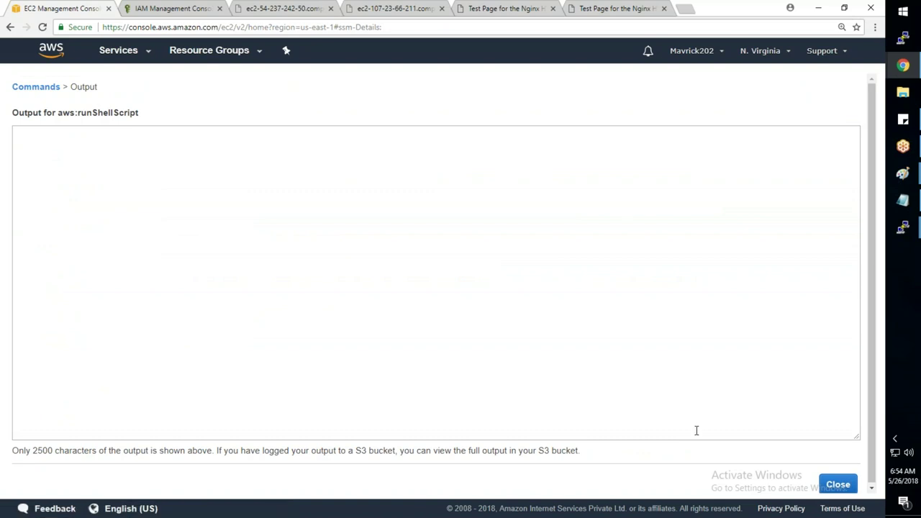
click(835, 484)
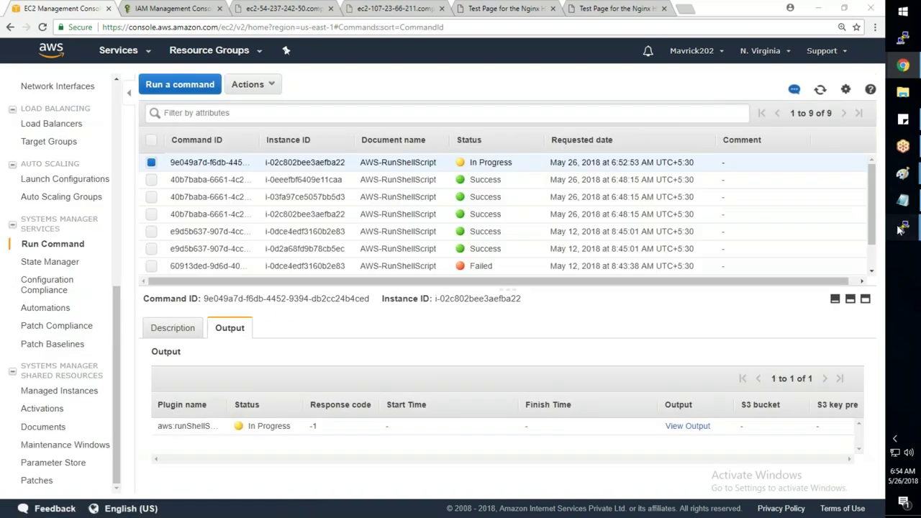
- Bring up the 10.1.1.100 terminal and clear its recalled command
mouse_move(900, 227)
click(836, 157)
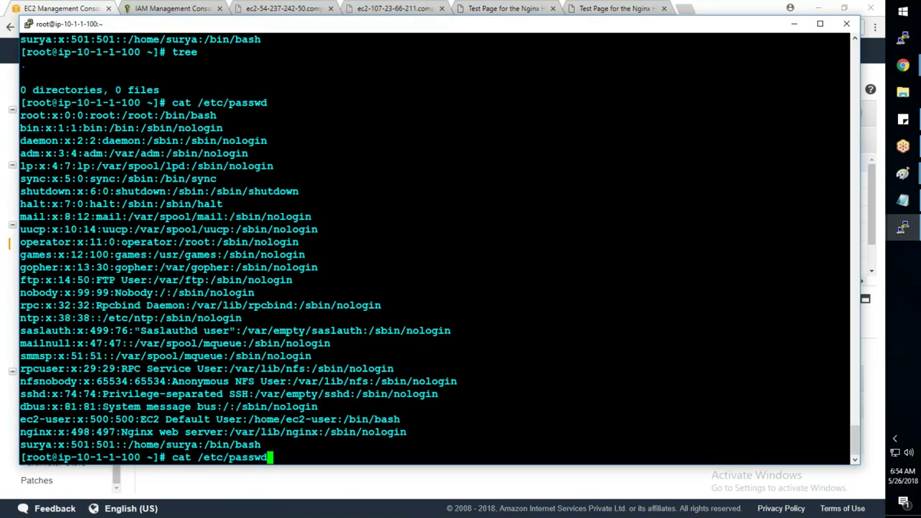
key(Down)
key(Up)
key(Down)
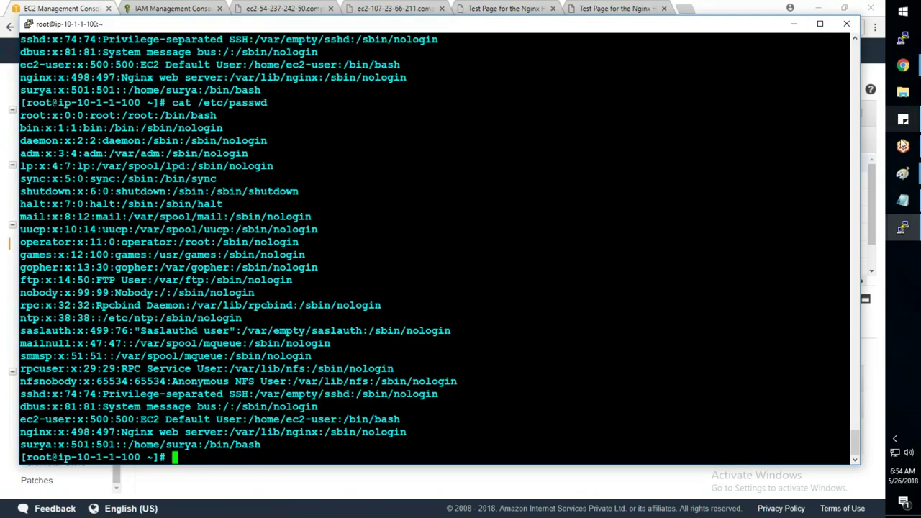
- Check the 10.1.2.100 and 10.1.3.100 terminals, then refresh the Run Command list
mouse_move(901, 226)
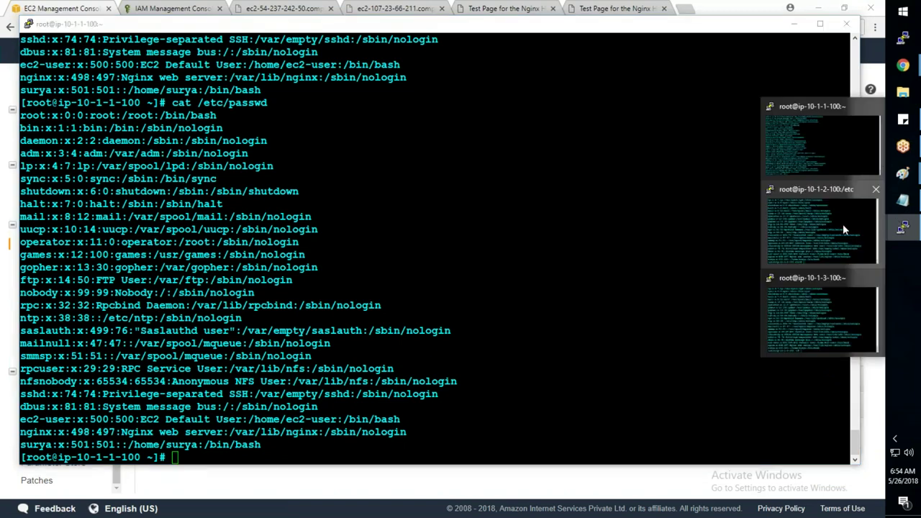
click(820, 231)
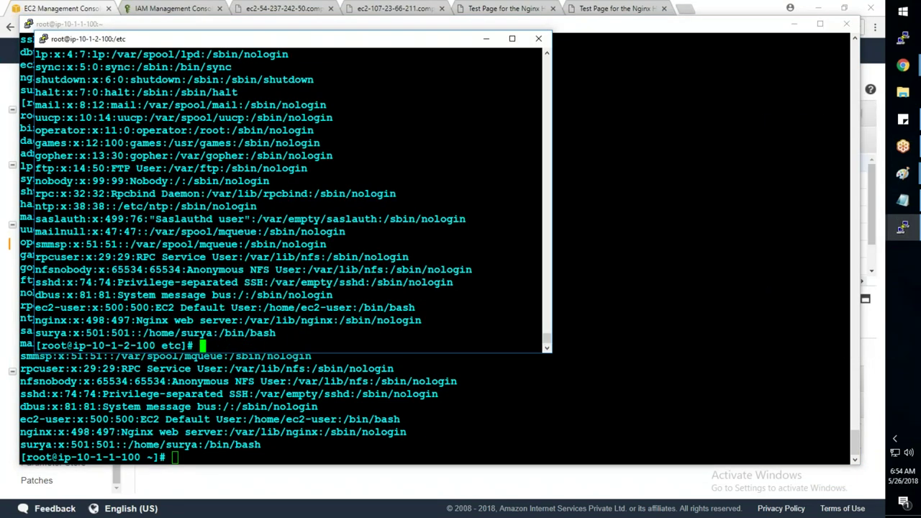
click(902, 227)
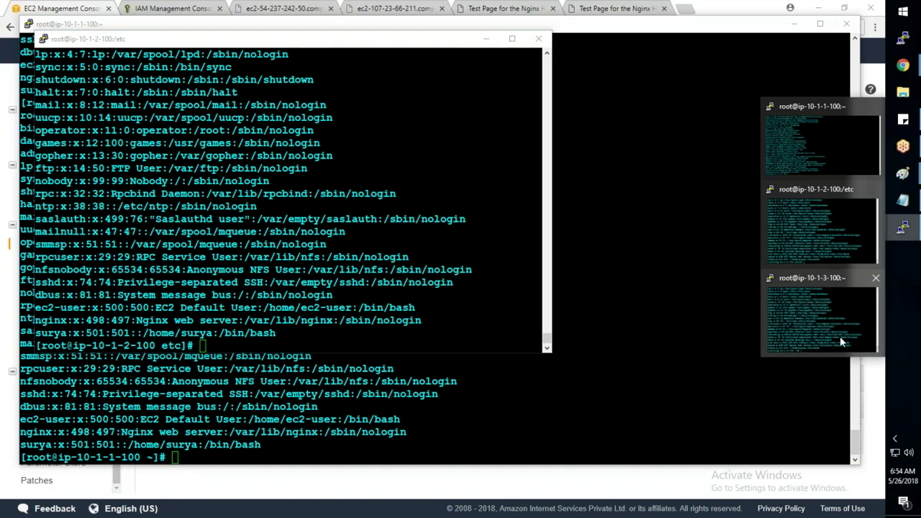
click(842, 342)
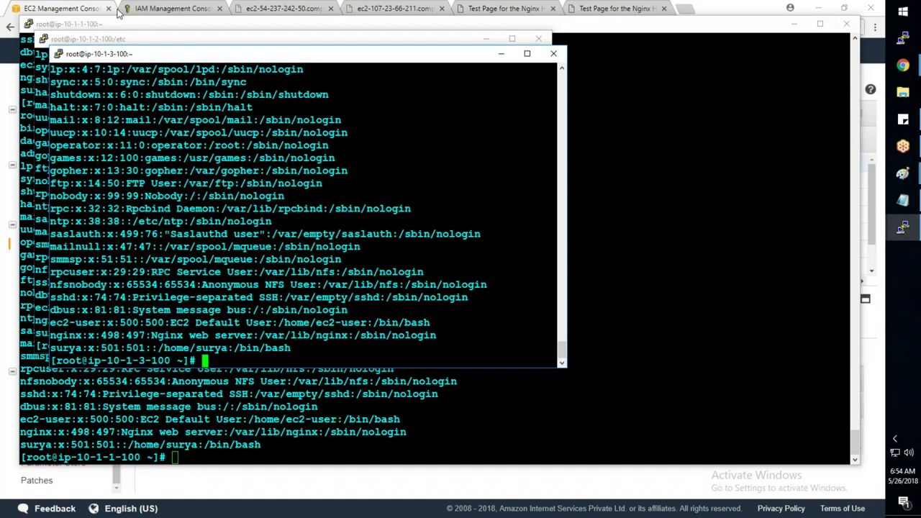
key(alt+Tab)
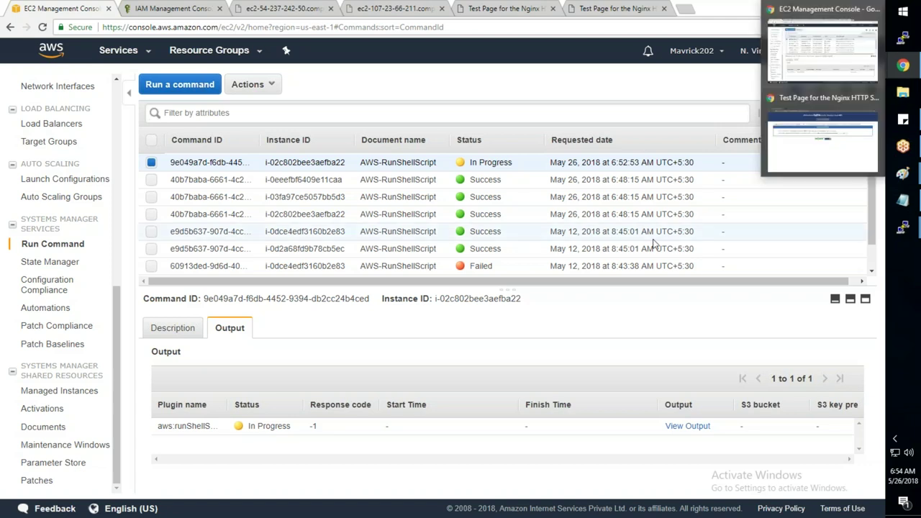
click(820, 90)
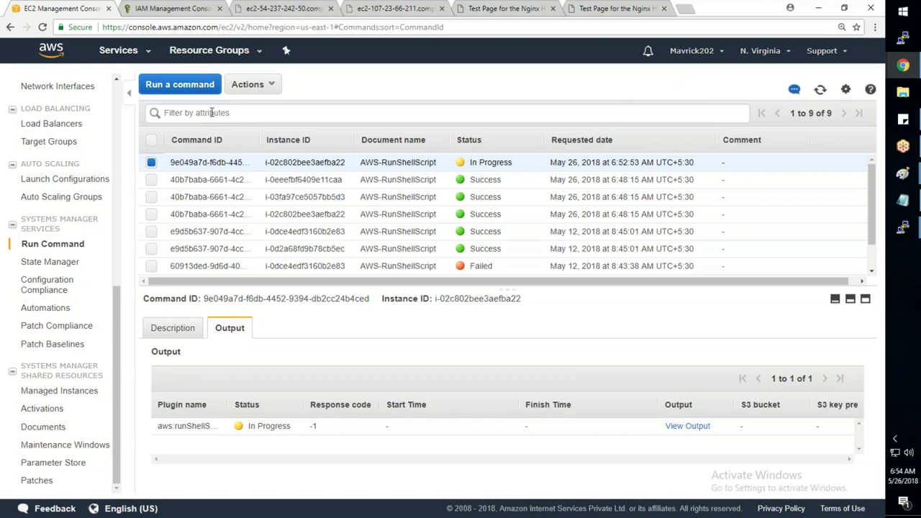
- Start a new command run using the AWS-RunShellScript document
click(180, 85)
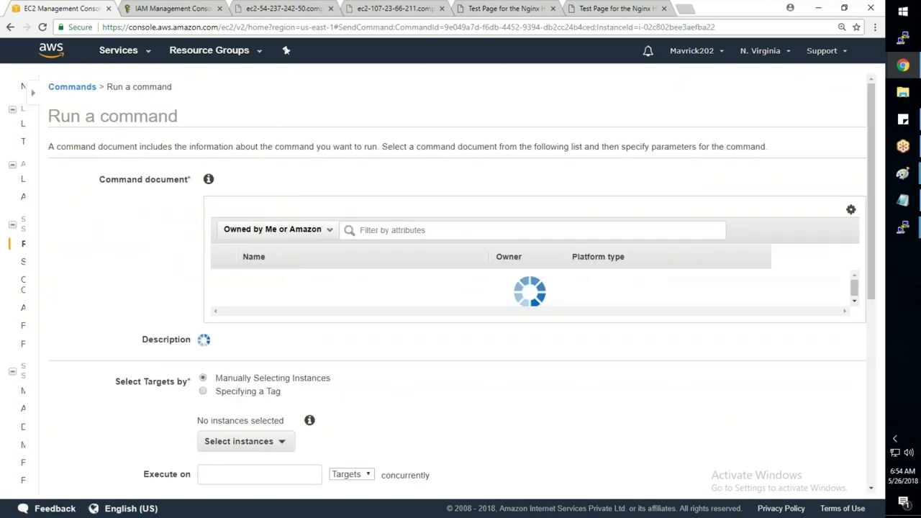
scroll(186, 482, down, 2)
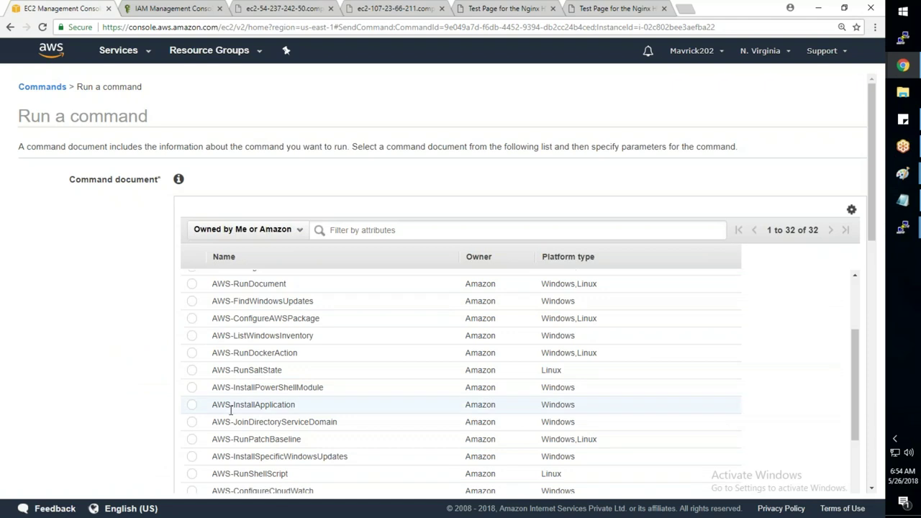
click(192, 474)
scroll(86, 420, down, 5)
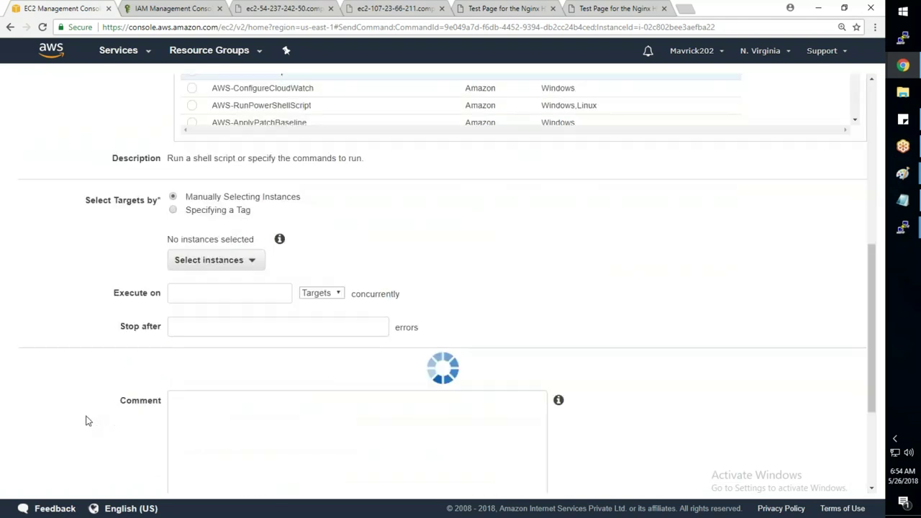
- Target instances by tag, with tag name Env and value Prod
click(173, 210)
click(218, 267)
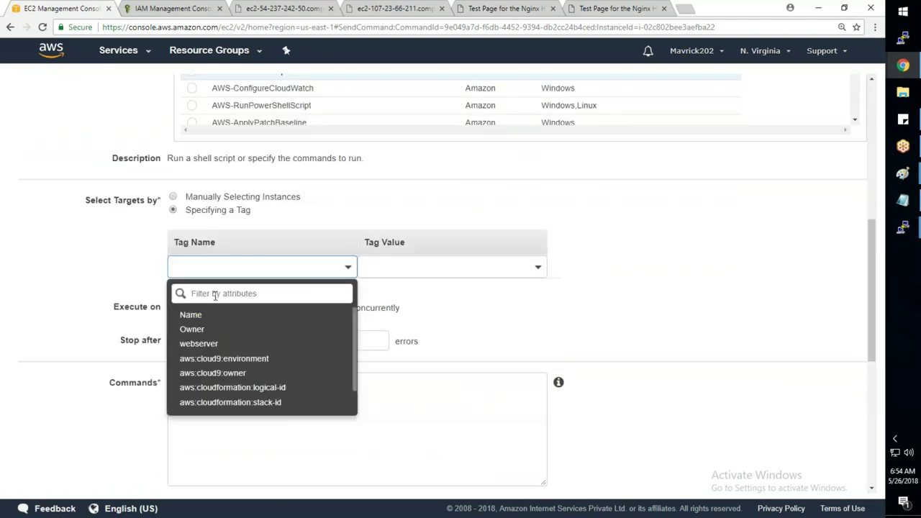
text(Env)
click(188, 329)
key(Tab)
text(Pro)
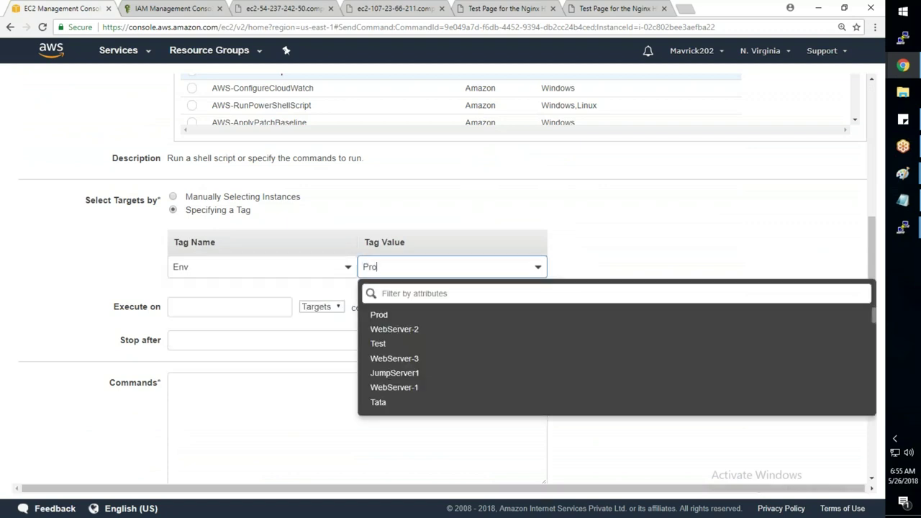
click(385, 321)
- Enter the '#!/bin/bash' and 'yum update -y' script, run it and view the result
click(176, 382)
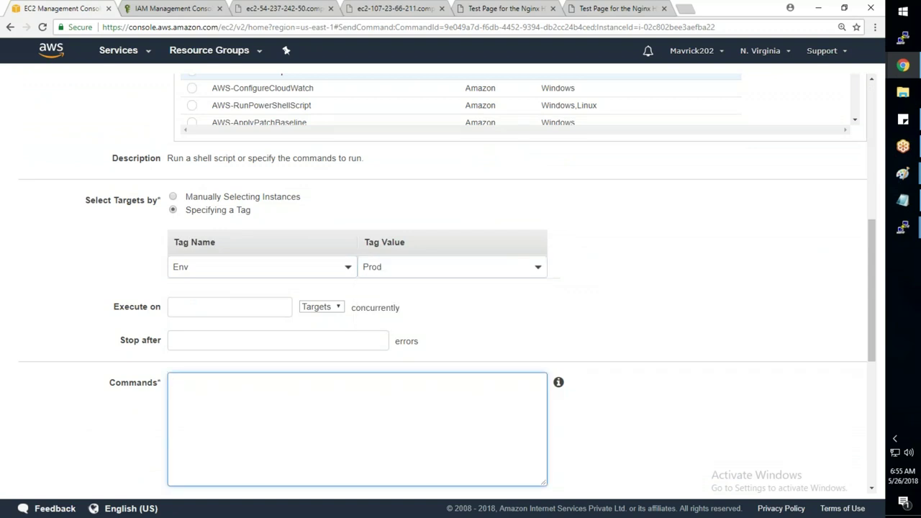
text(#!/bin/bash)
key(Return)
text(yum update -y)
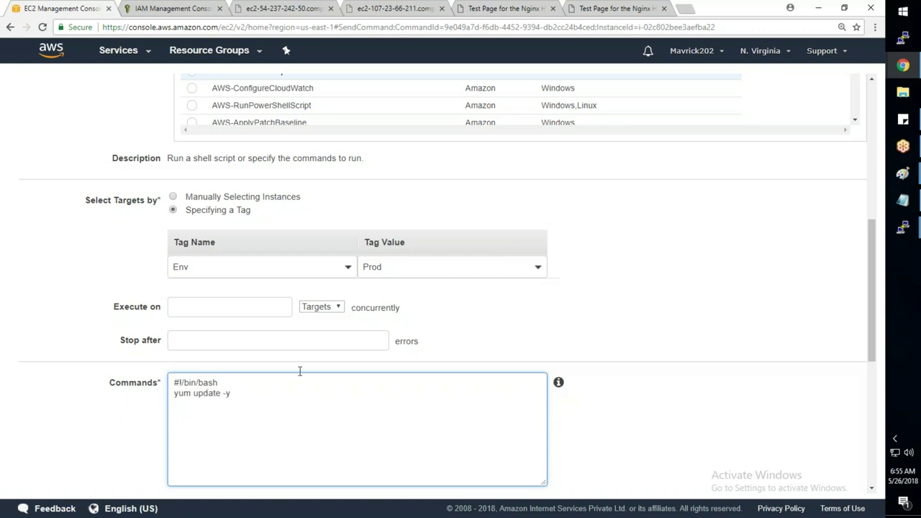
scroll(549, 416, down, 1)
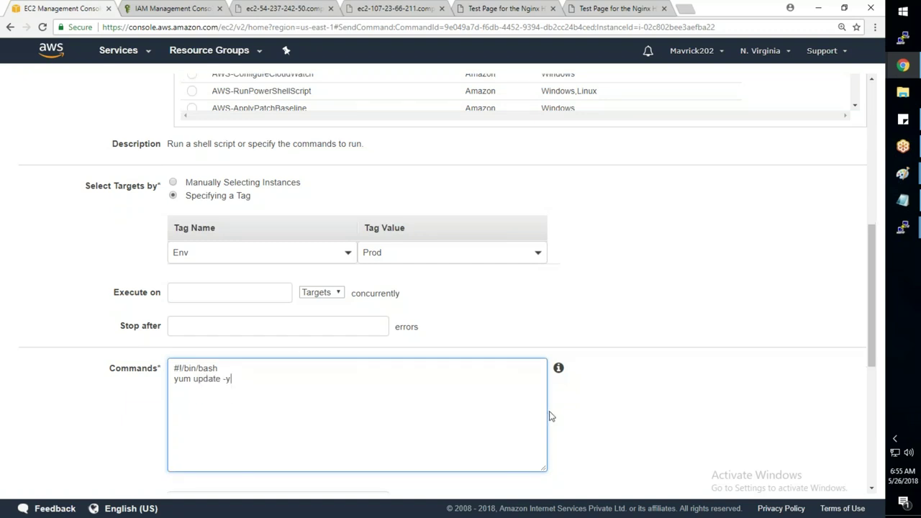
scroll(550, 416, down, 5)
click(844, 475)
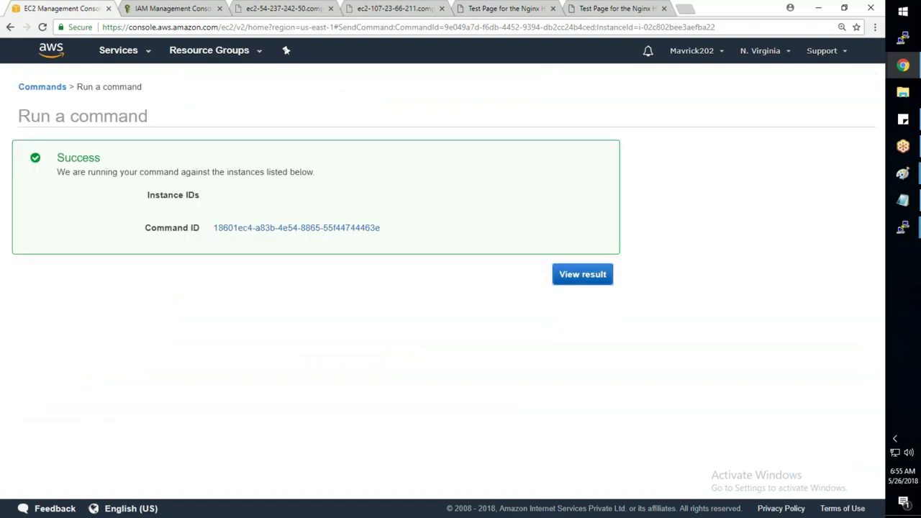
click(582, 274)
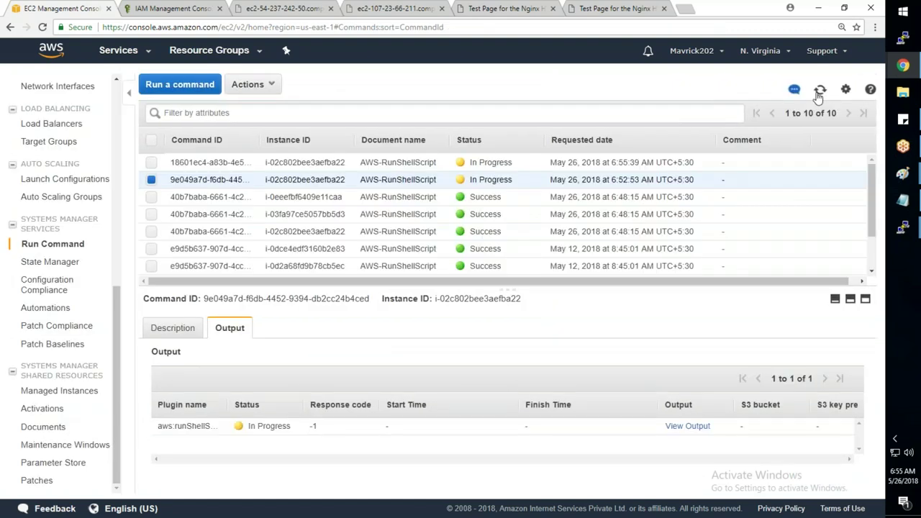
click(819, 91)
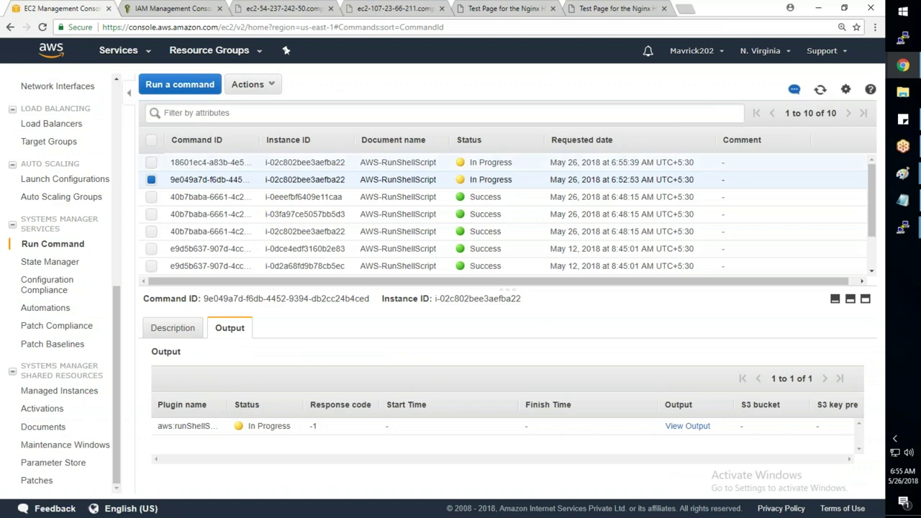
click(821, 91)
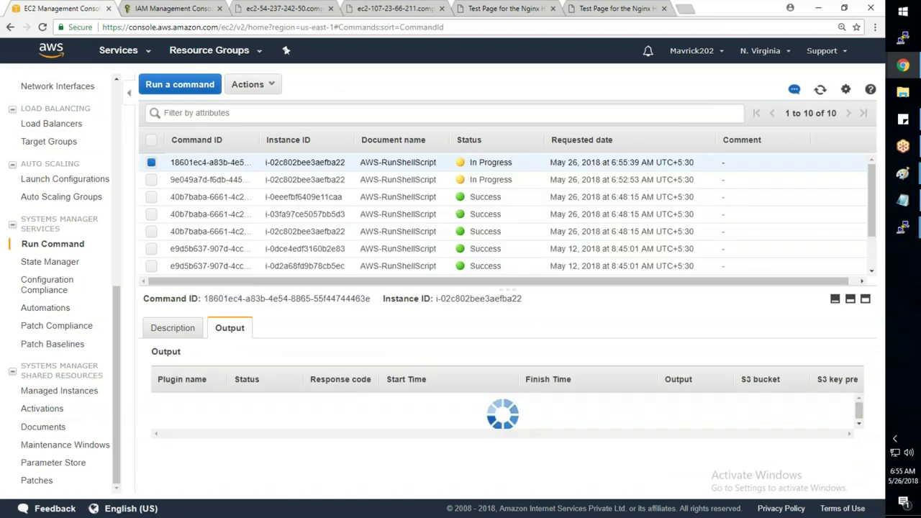
click(820, 91)
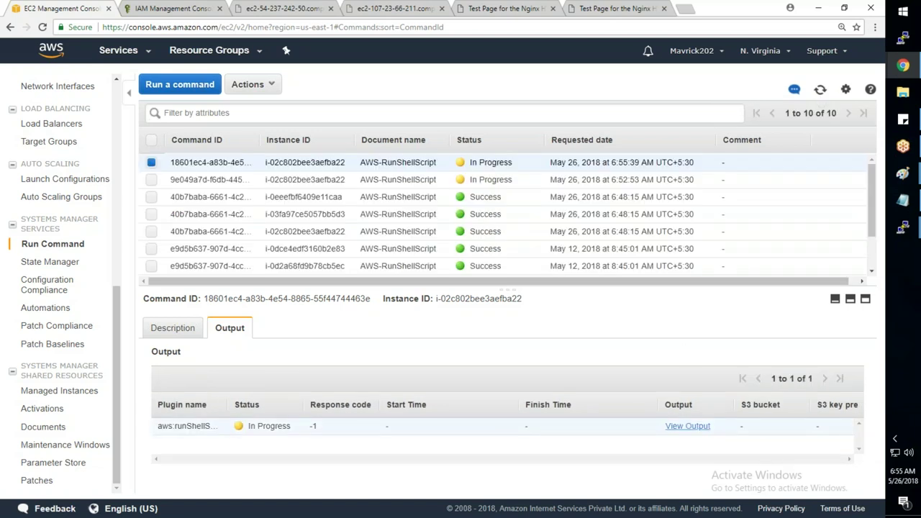
click(687, 426)
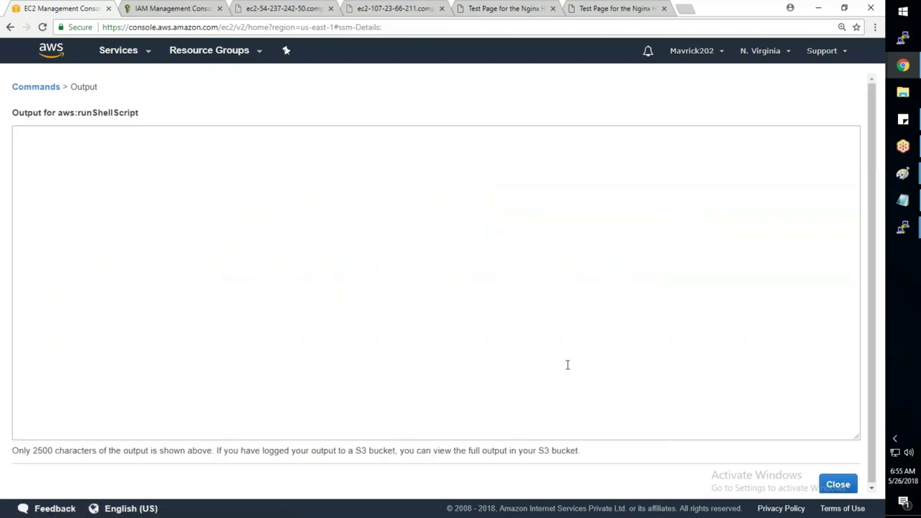
click(834, 484)
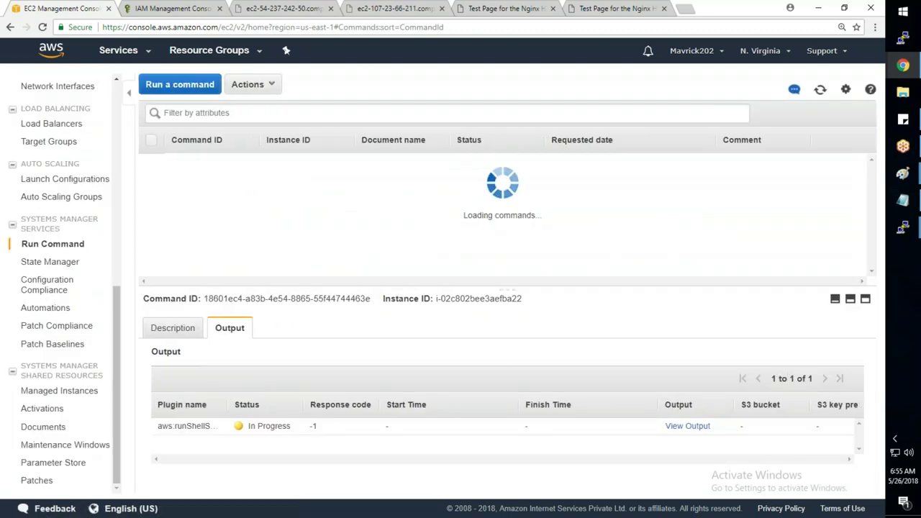
mouse_move(902, 240)
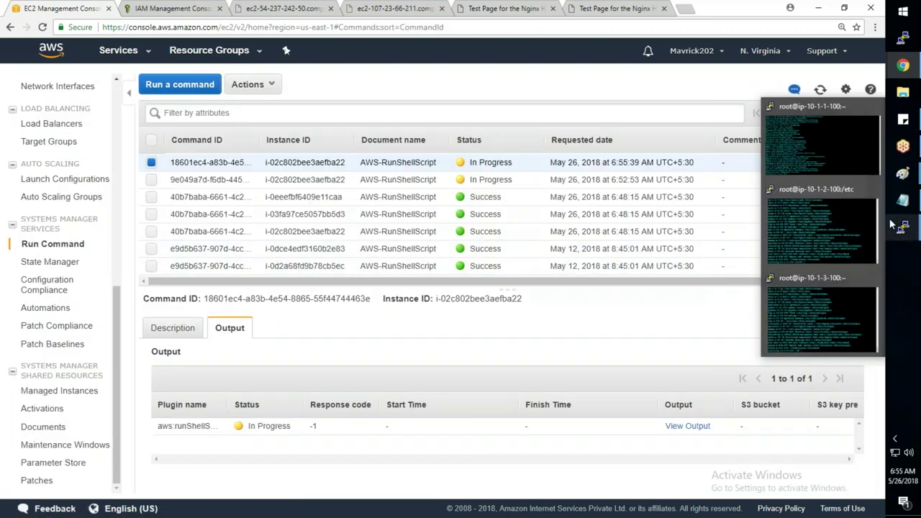
- Start the SSM agent on ip-10-1-1-100 by changing the recalled agent command to 'start'
click(815, 143)
key(Up)
key(BackSpace)
text(wd)
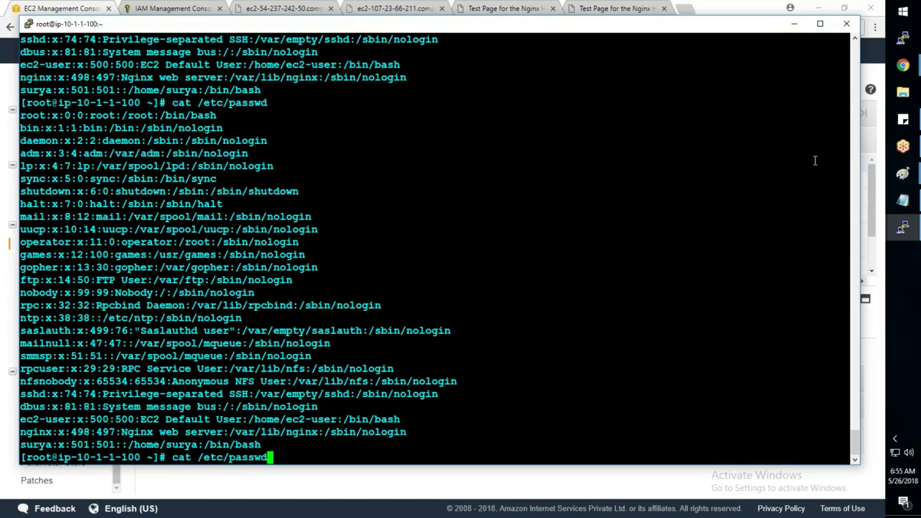
key(Down)
key(Up)
key(Up)
key(Up)
key(Up)
key(Up)
key(Up)
key(BackSpace)
key(BackSpace)
key(BackSpace)
key(BackSpace)
key(BackSpace)
key(BackSpace)
key(BackSpace)
text(start)
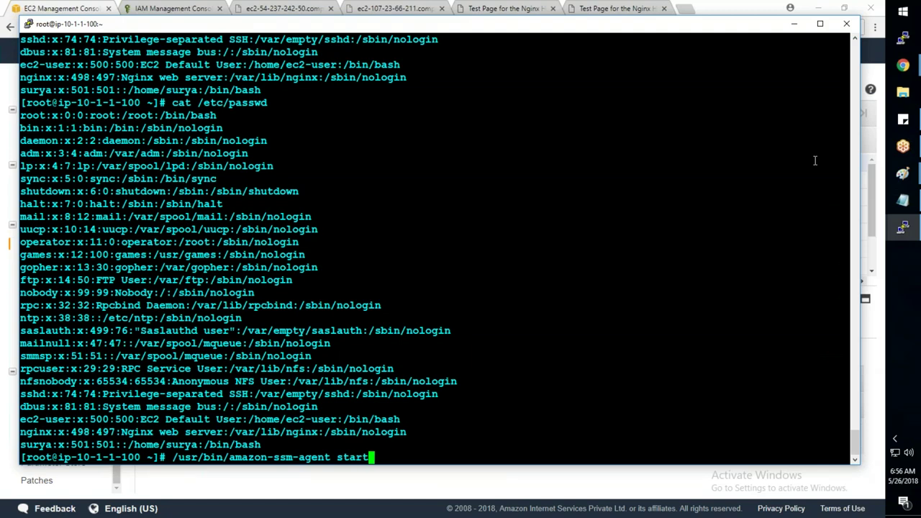
key(Return)
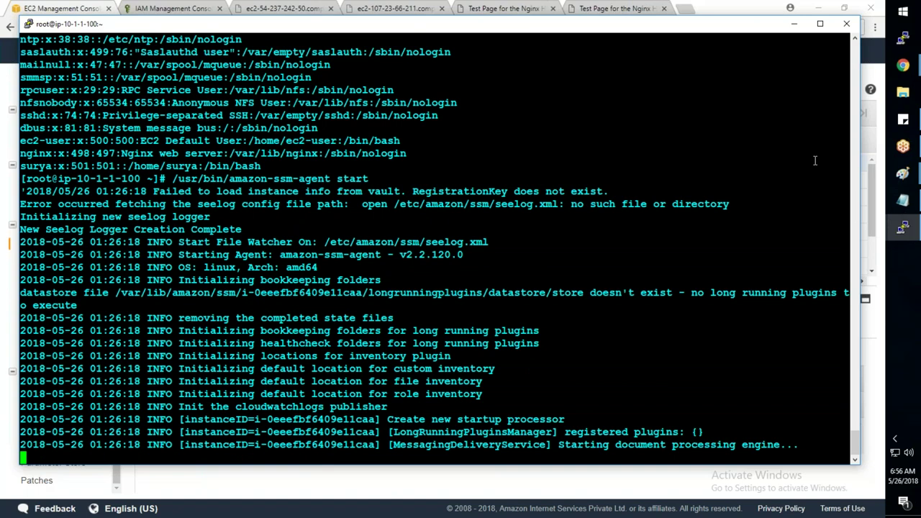
- Run '/usr/bin/amazon-ssm-agent start' on ip-10-1-2-100 and ip-10-1-3-100
mouse_move(860, 243)
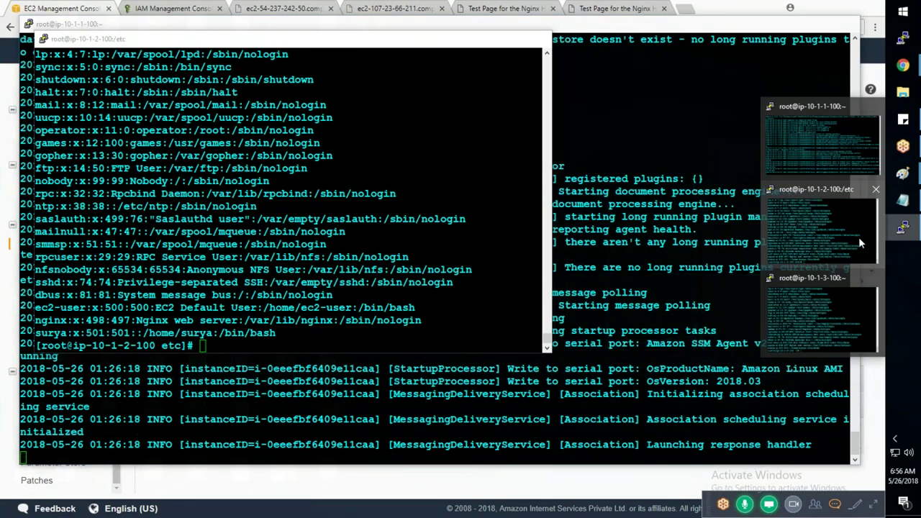
click(858, 237)
text(/usr/bin/amazon-ssm-agent)
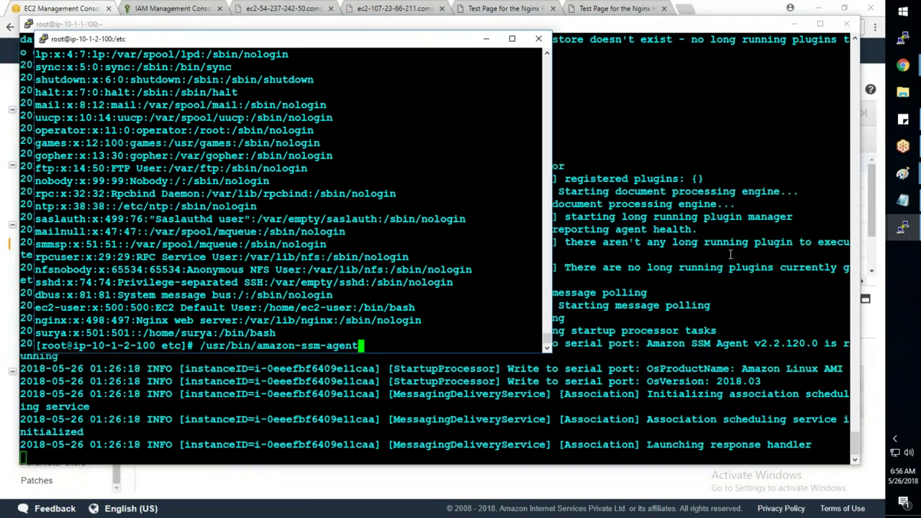
text( start)
key(Return)
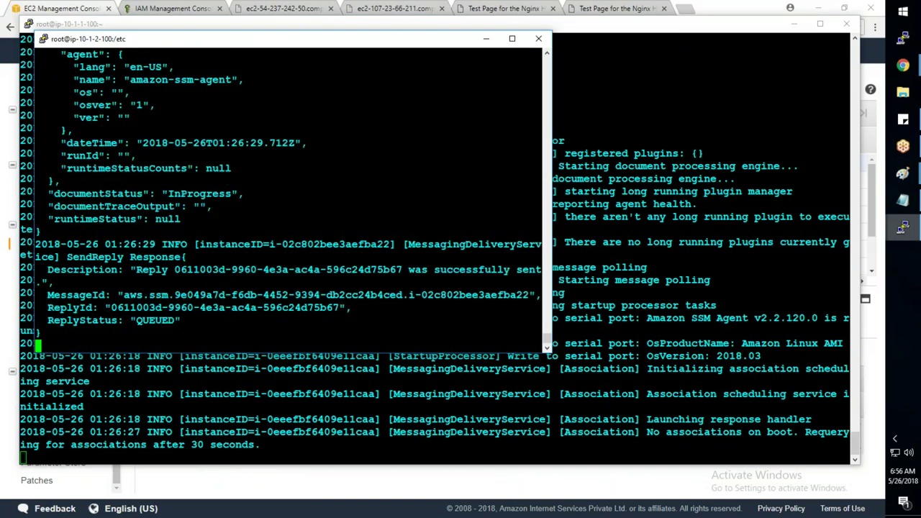
key(alt+Tab)
text(/usr/bin/amazon-ssm-agent)
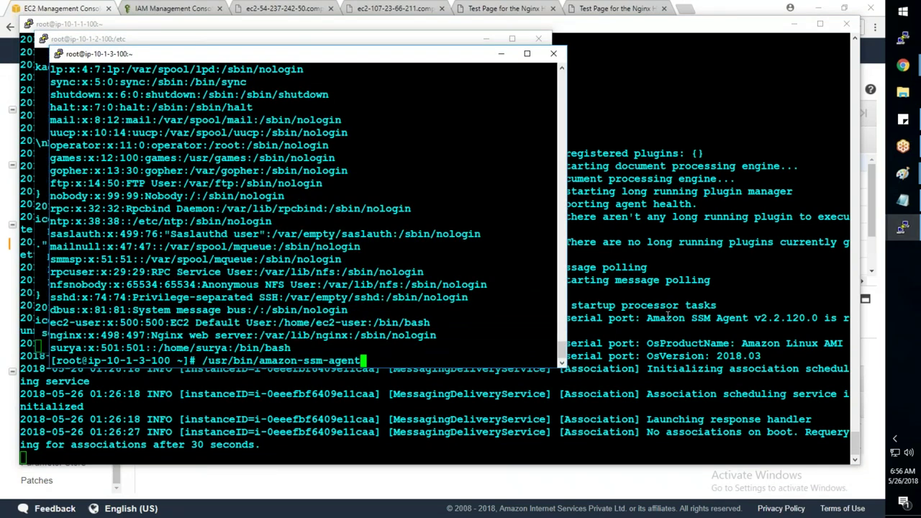
text( start)
key(Return)
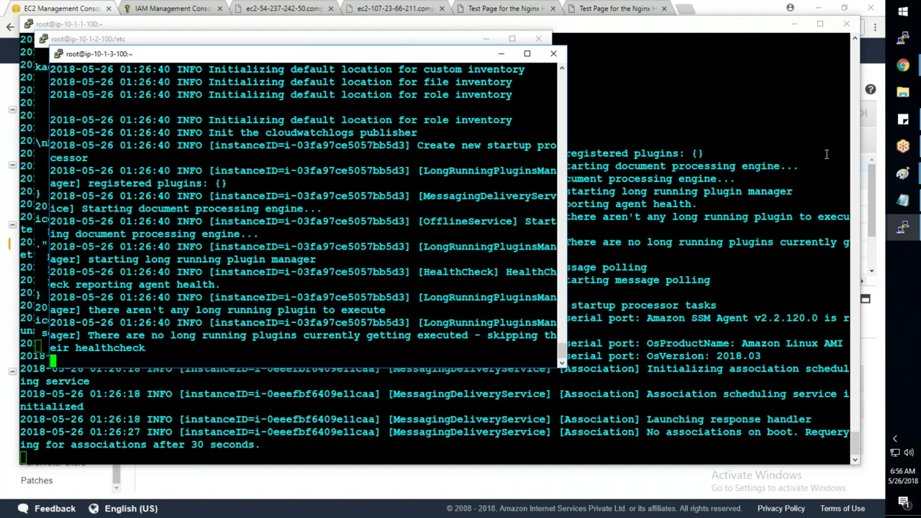
- Glance at the EC2 console, then return to the ip-10-1-1-100 terminal's window menu
click(902, 67)
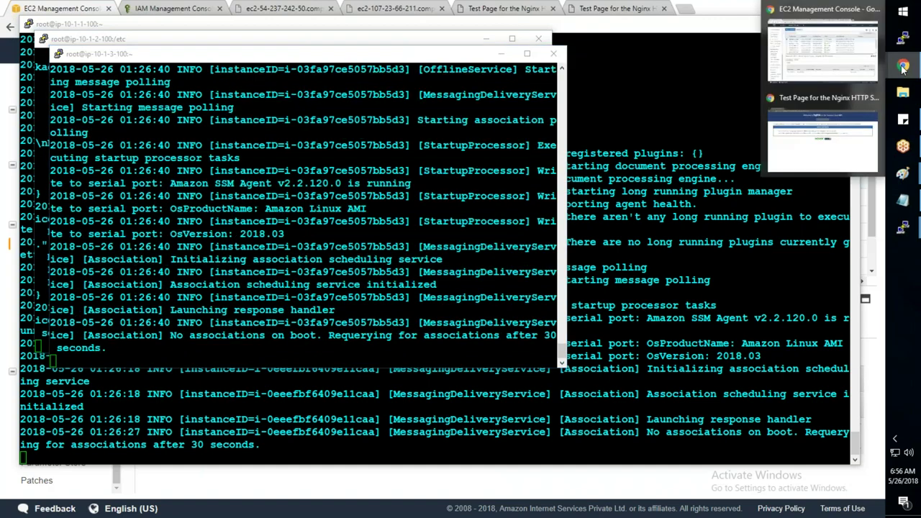
click(821, 53)
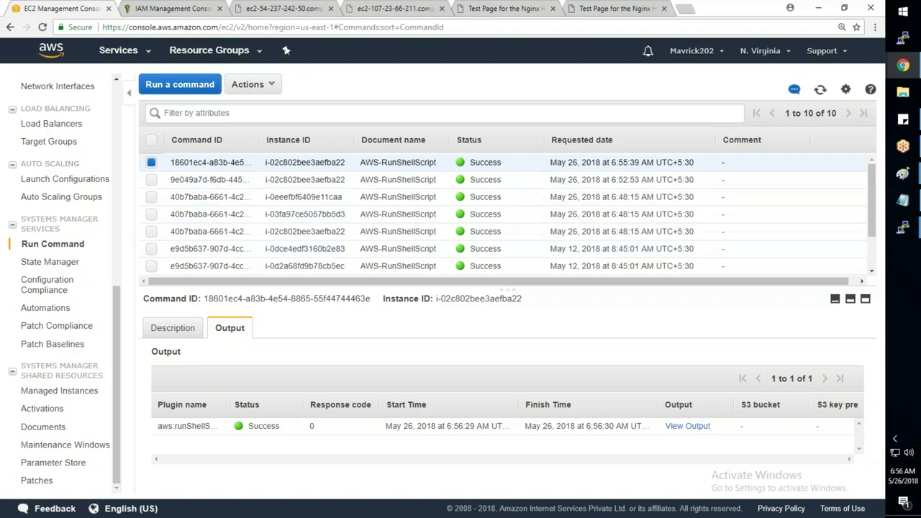
click(906, 240)
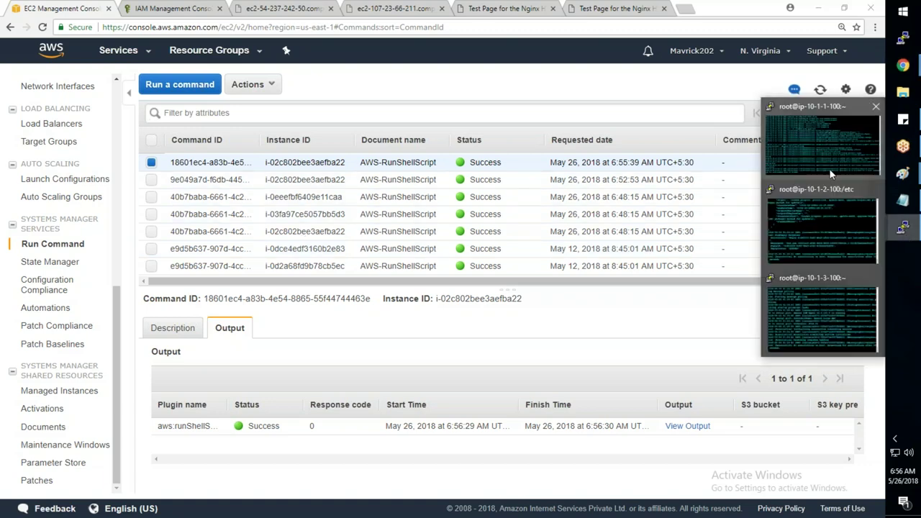
click(831, 169)
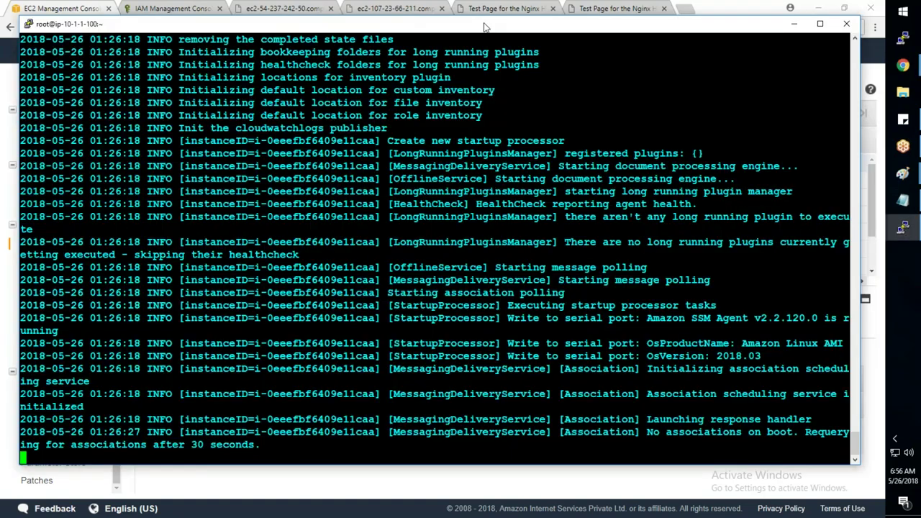
right_click(484, 27)
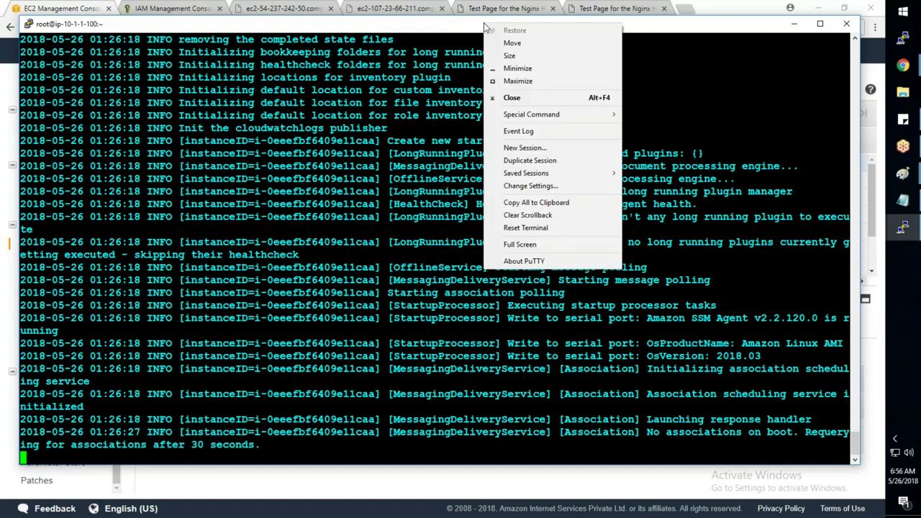
- Duplicate the ip-10-1-1-100 session, become root with 'sudo su -', and run 'cat /etc/passwd'
click(528, 160)
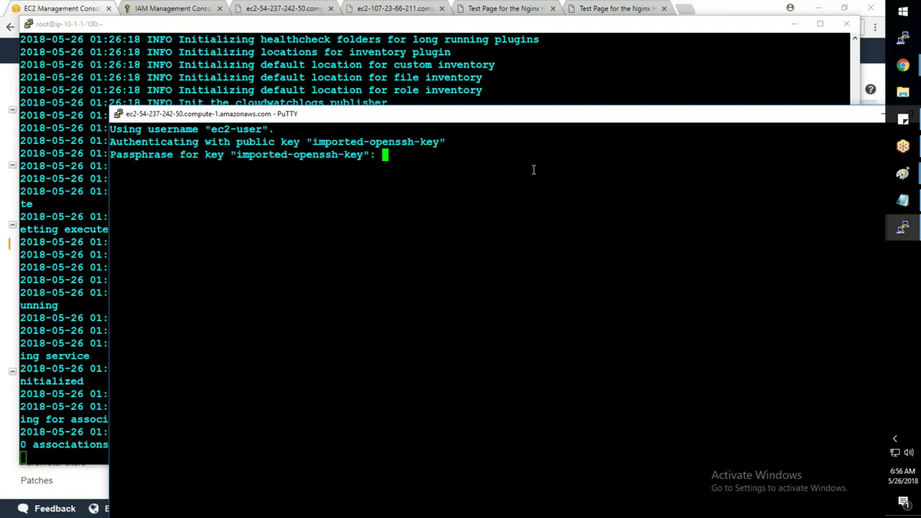
key(Return)
text(sudo su -)
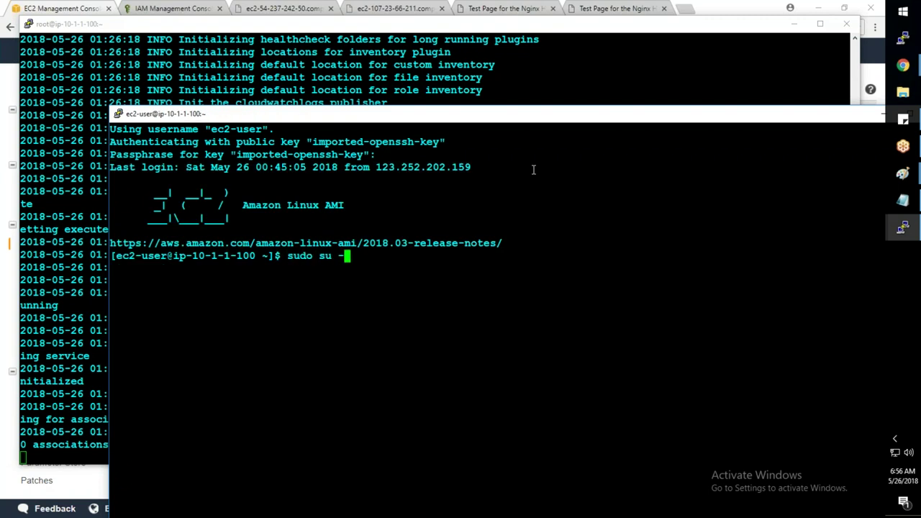
key(Return)
text(cat )
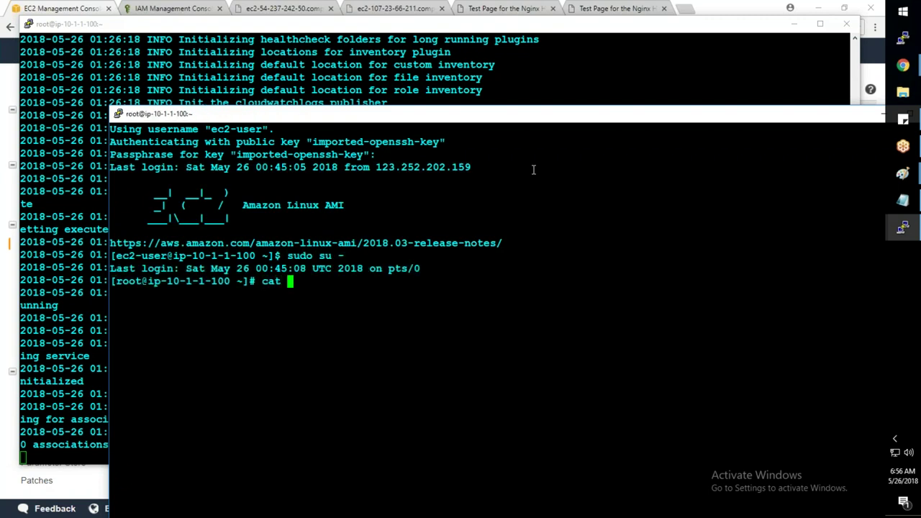
text(/etc/passwd)
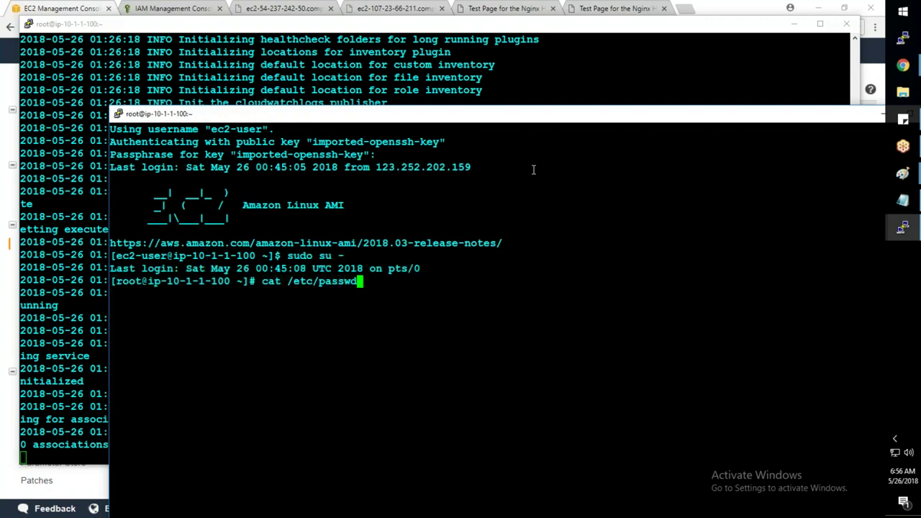
key(Return)
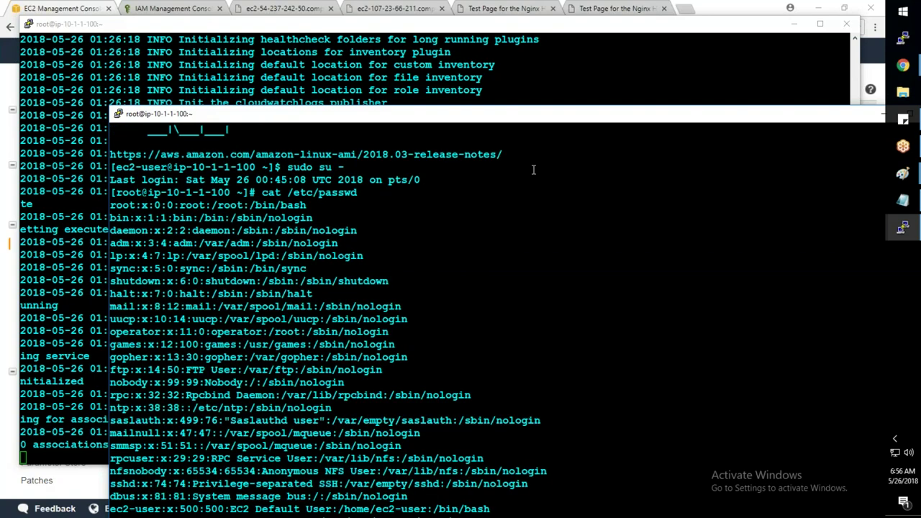
drag(424, 105, 408, 18)
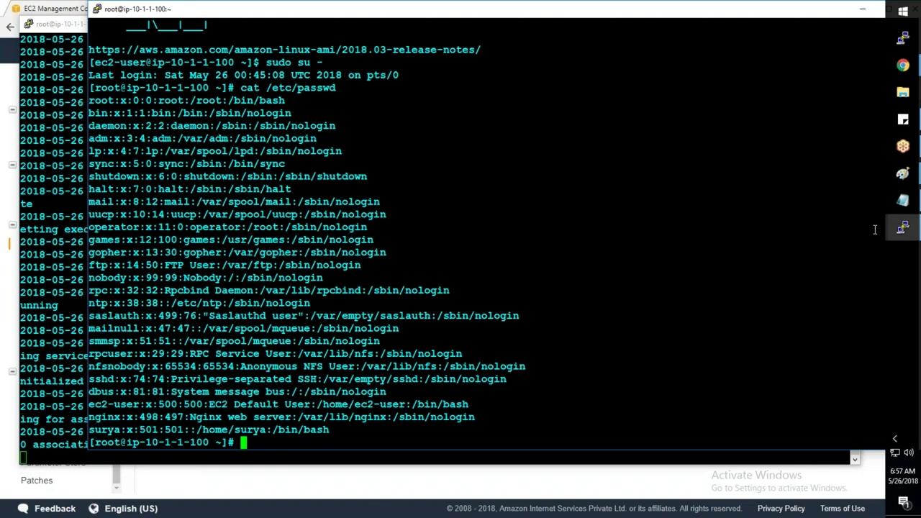
click(2, 322)
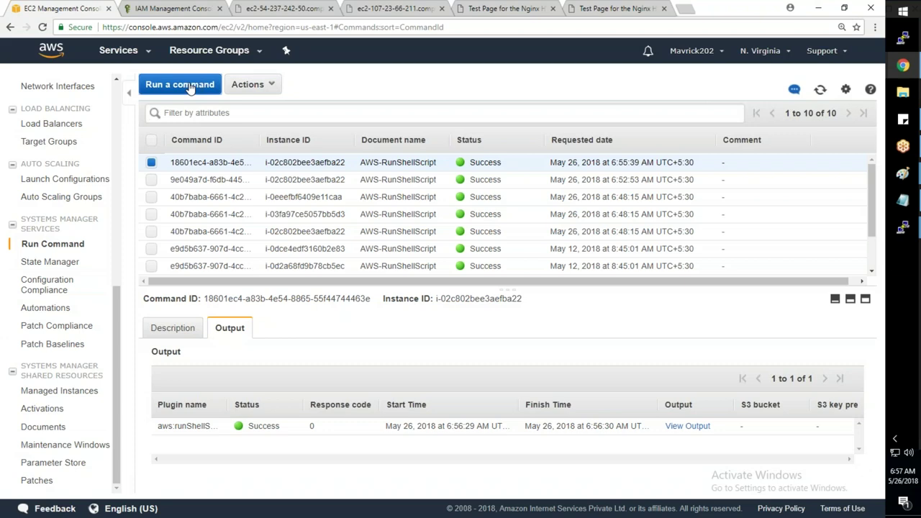
- Start a new AWS-RunShellScript run targeting instances tagged Env = Prod
click(188, 85)
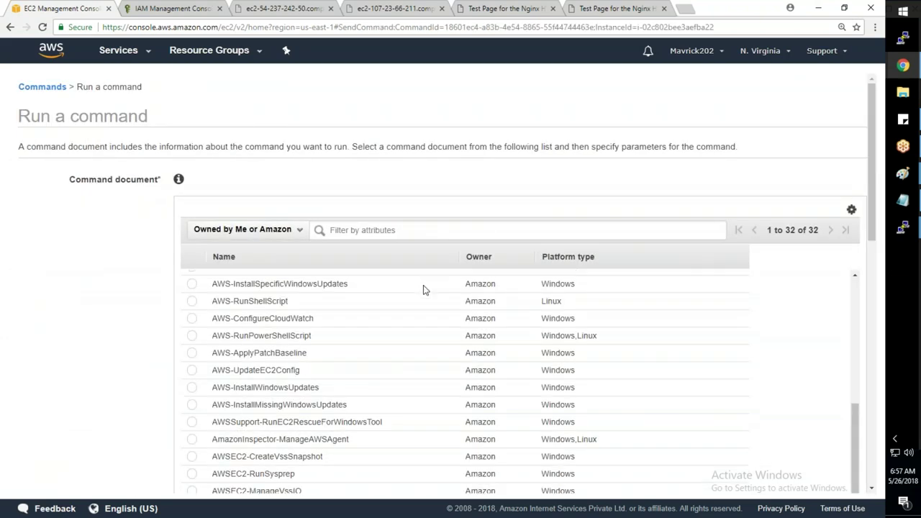
click(425, 298)
scroll(122, 345, down, 5)
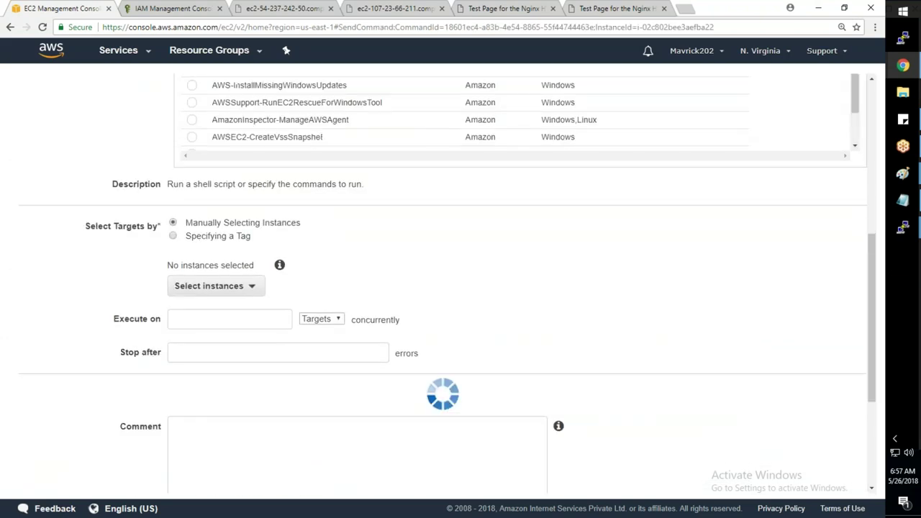
click(239, 260)
click(190, 211)
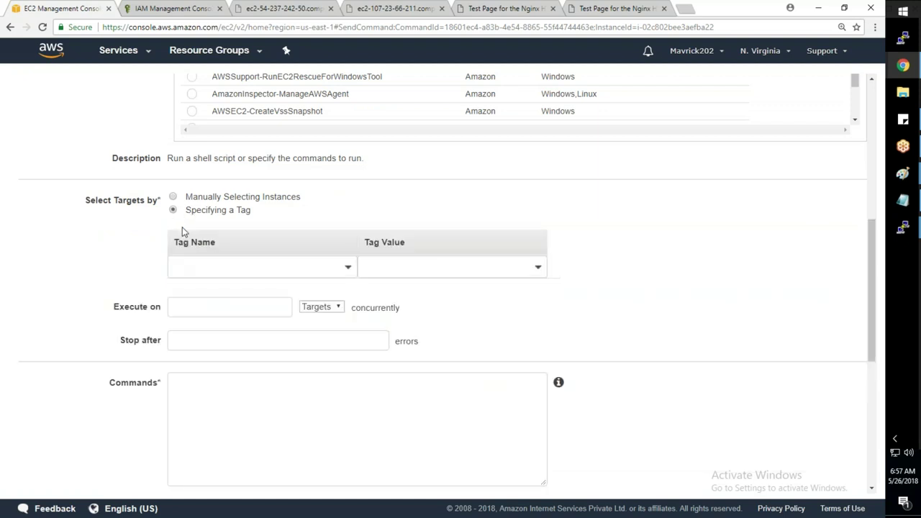
click(215, 266)
text(Env)
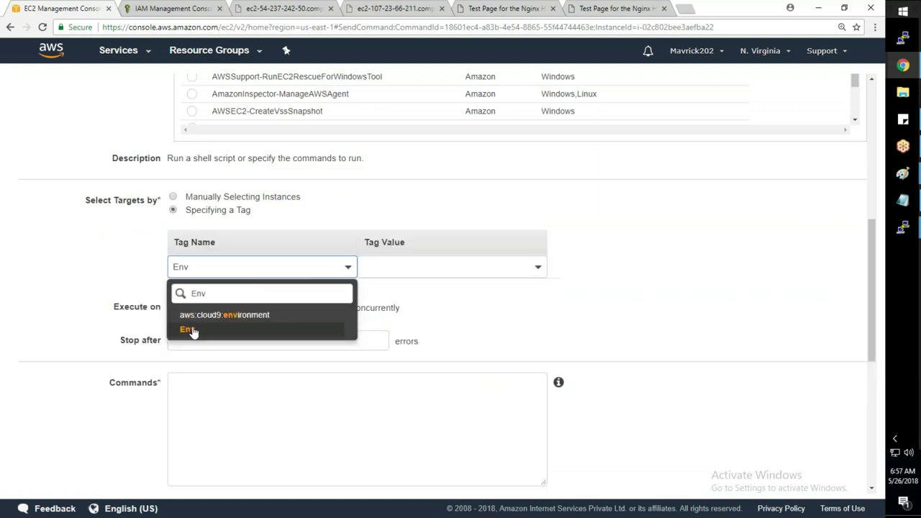
click(190, 329)
click(384, 280)
text(Prod)
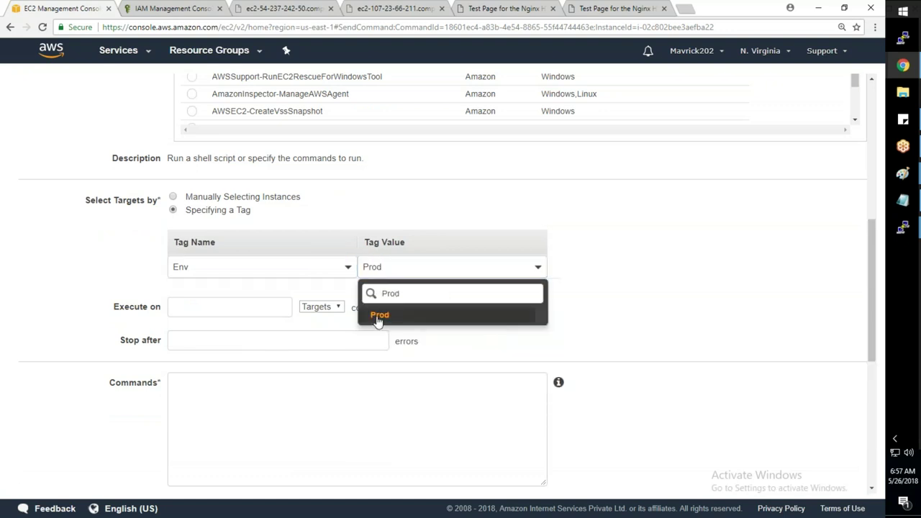
click(379, 317)
- Enter '#!/bin/bash' followed by useradd lines for testuser1, testuser2 and testuser3
click(270, 376)
text(#!/bin/bash)
key(Return)
text(useradd)
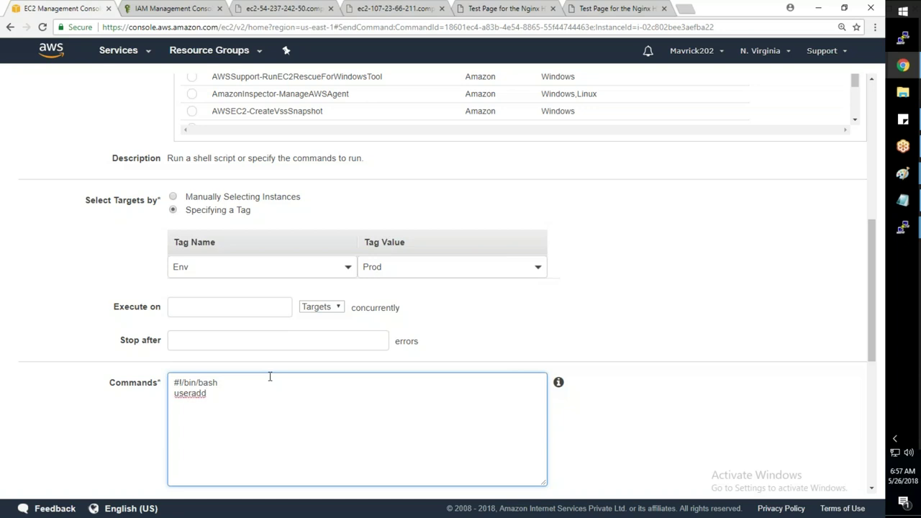
text( testuser1)
drag(245, 394, 174, 394)
key(ctrl+c)
click(313, 390)
key(Return)
key(ctrl+v)
key(Return)
key(ctrl+v)
key(Up)
key(BackSpace)
text(2)
key(Down)
key(BackSpace)
text(3)
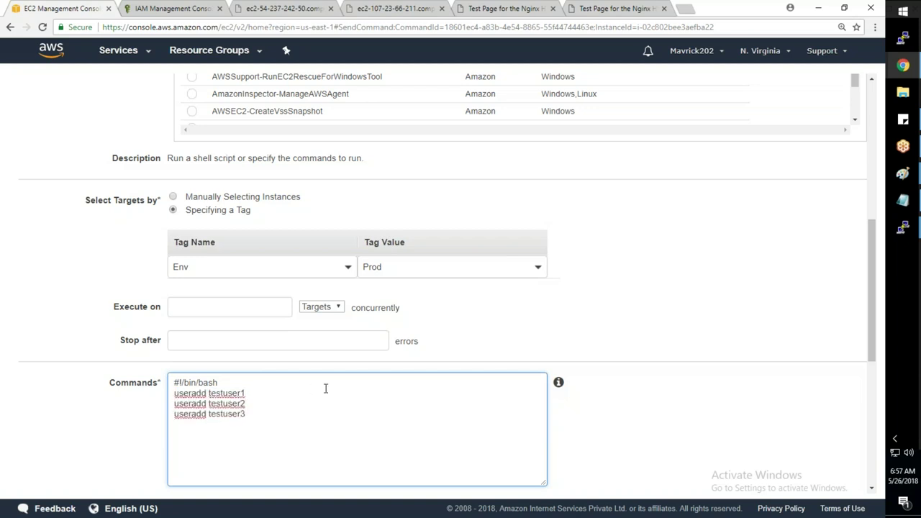
- Set the working directory to /bin/bash and run the commands
scroll(657, 378, down, 4)
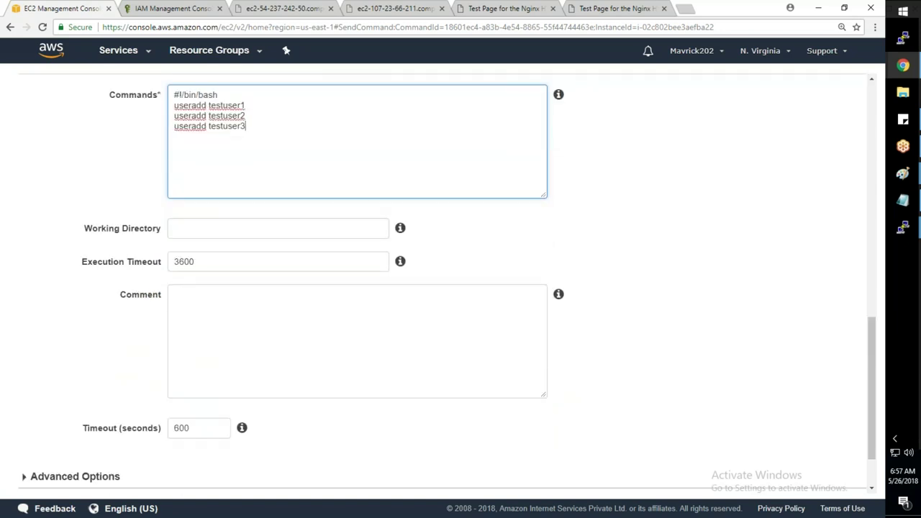
scroll(834, 456, down, 1)
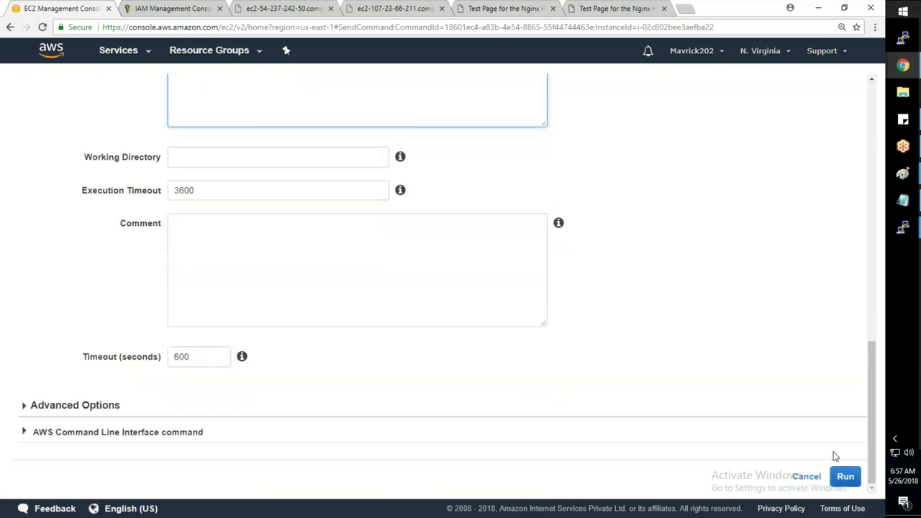
scroll(386, 319, up, 3)
click(211, 327)
text(/bin)
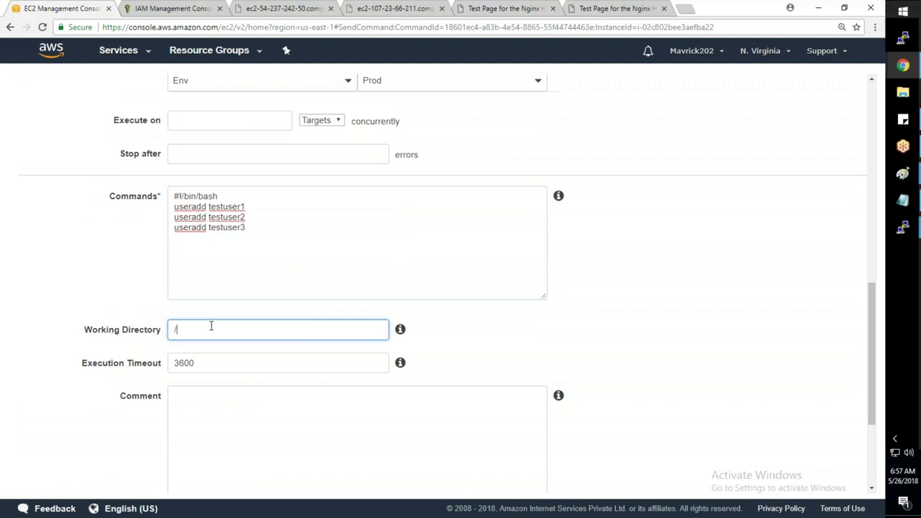
text(/bash)
scroll(179, 310, down, 3)
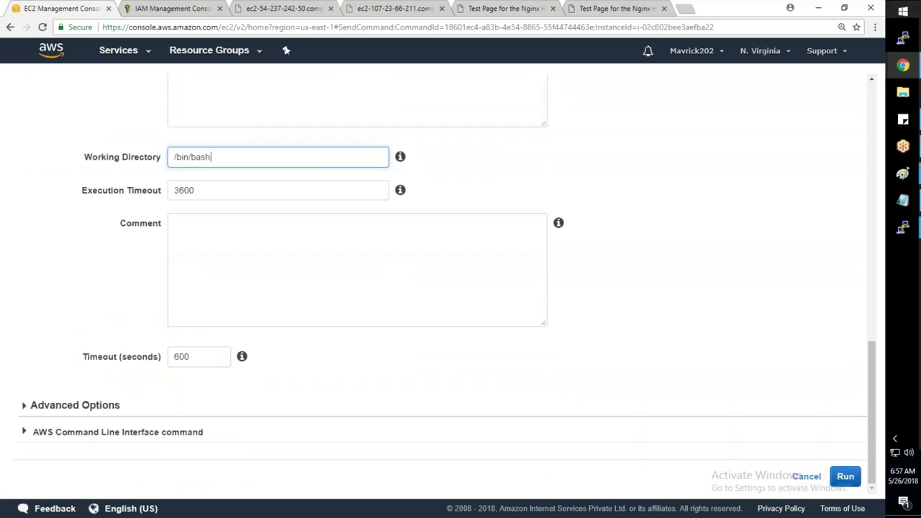
click(845, 476)
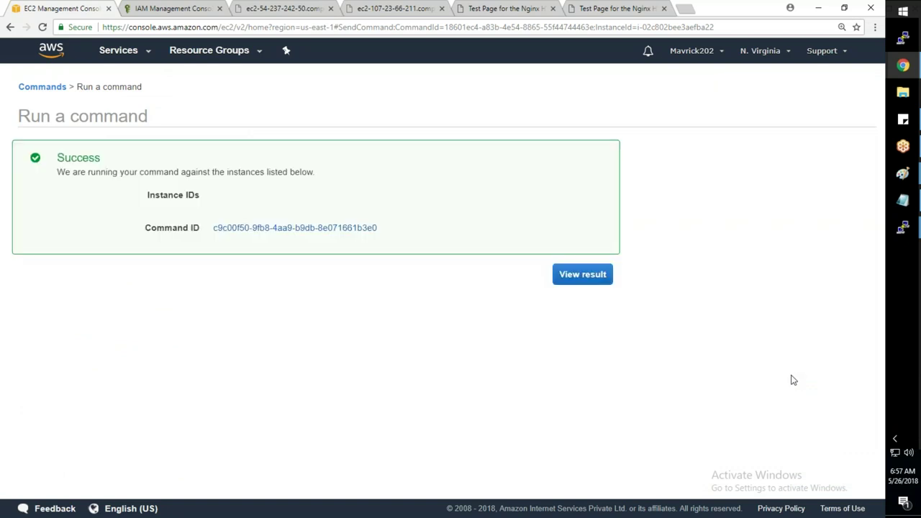
- Read the failed instance's output in the run results and copy the submitted commands
click(602, 283)
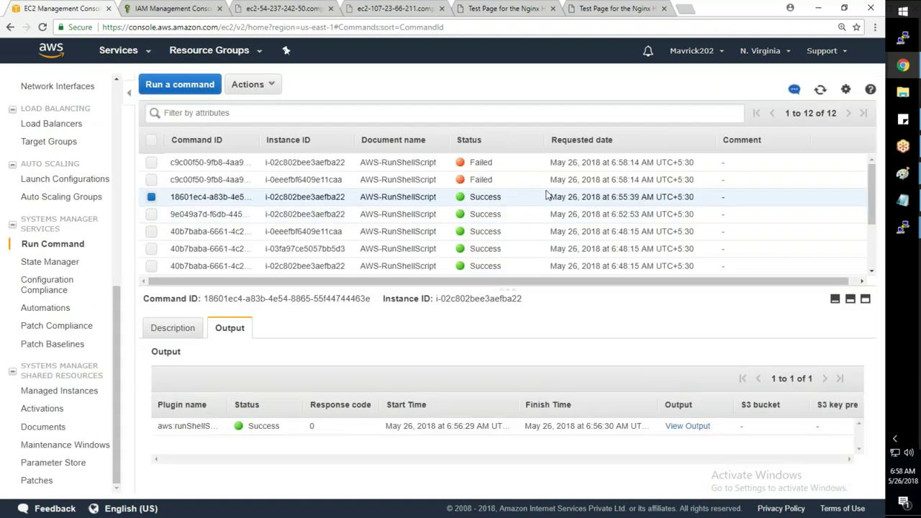
click(550, 184)
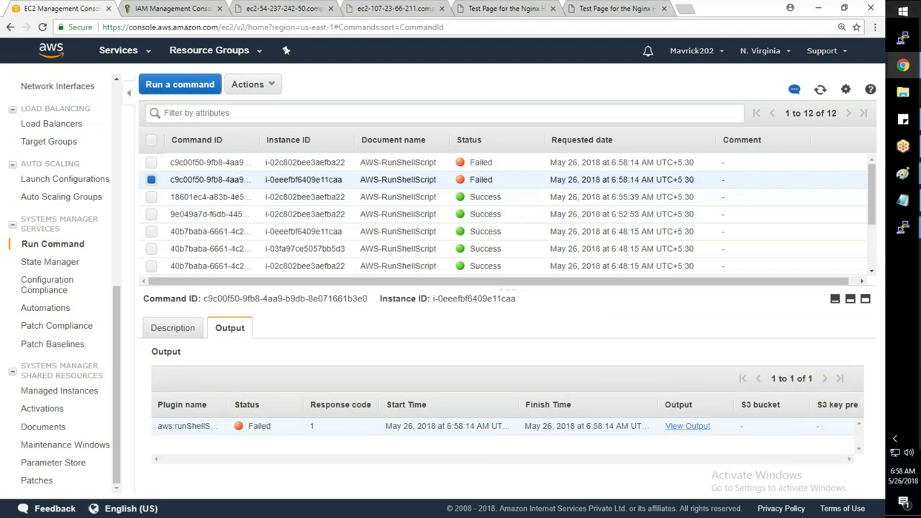
click(687, 426)
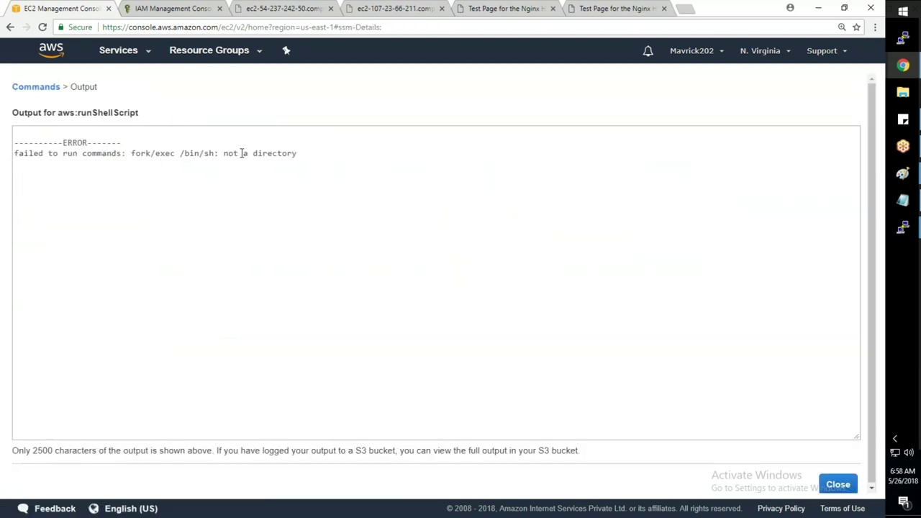
click(837, 484)
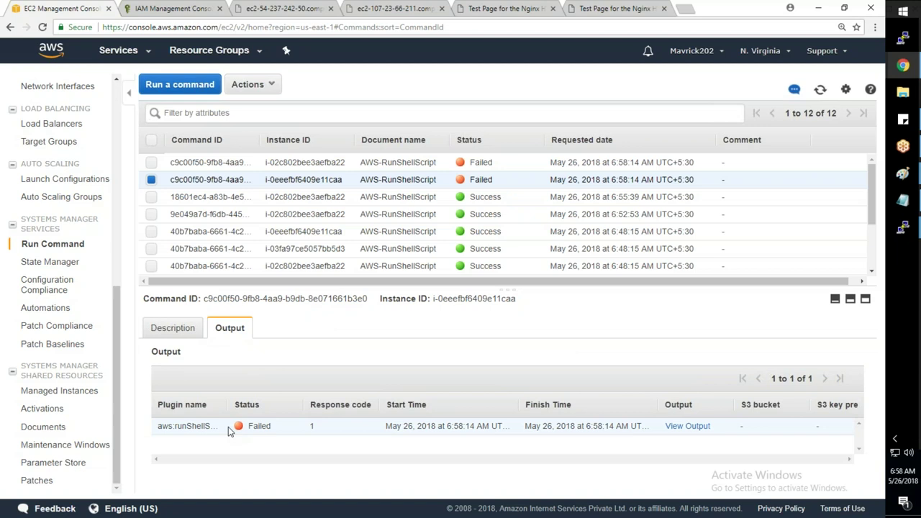
click(174, 327)
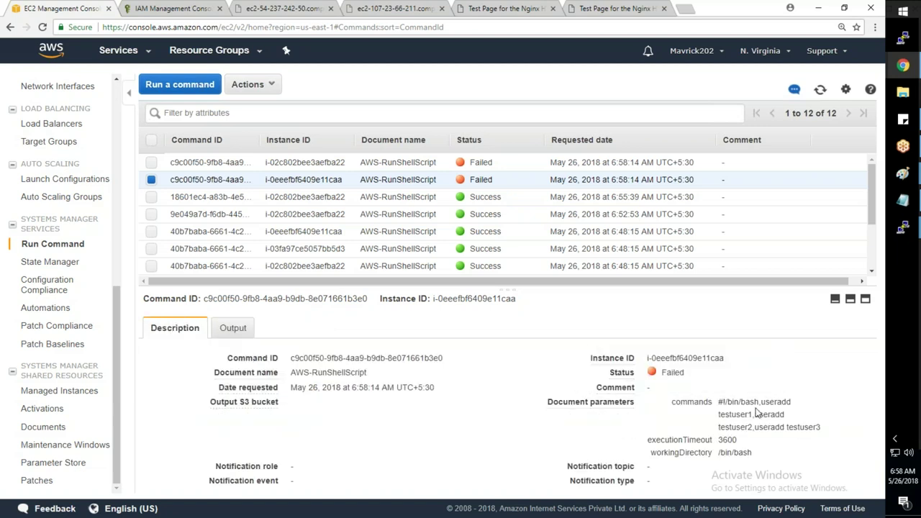
drag(821, 427, 716, 400)
key(ctrl+c)
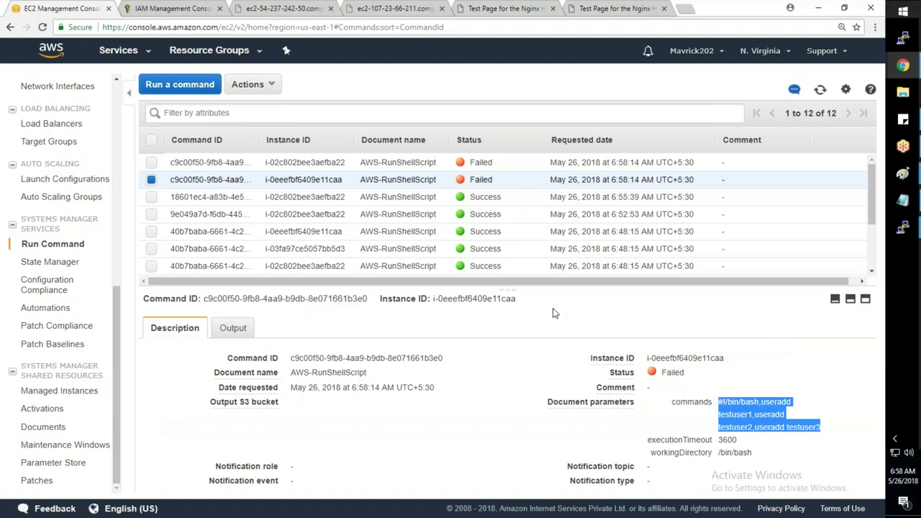
click(181, 85)
- Choose AWS-RunShellScript and target instances tagged Env = Prod
scroll(214, 431, down, 5)
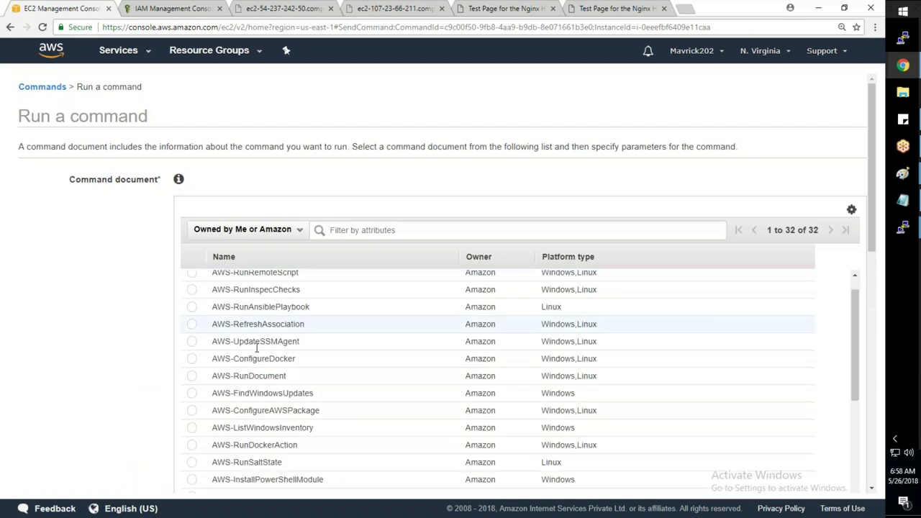
click(191, 473)
scroll(137, 428, down, 6)
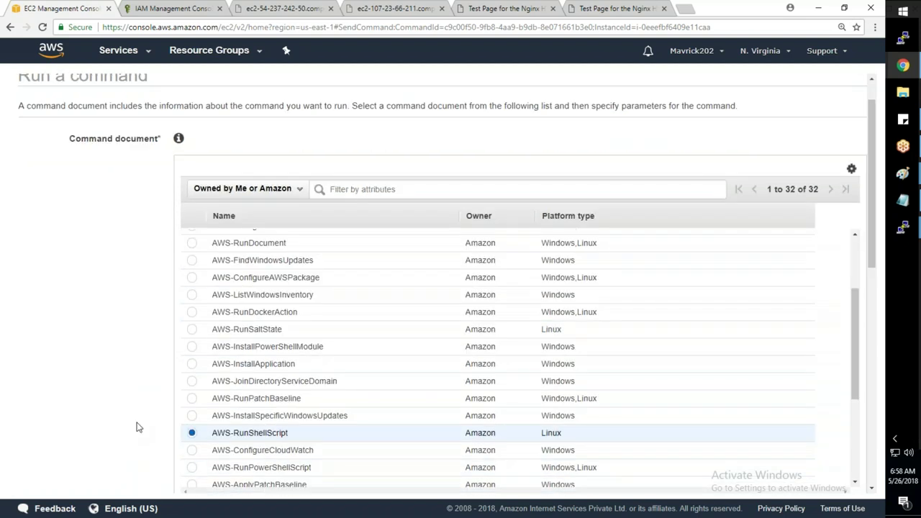
click(255, 267)
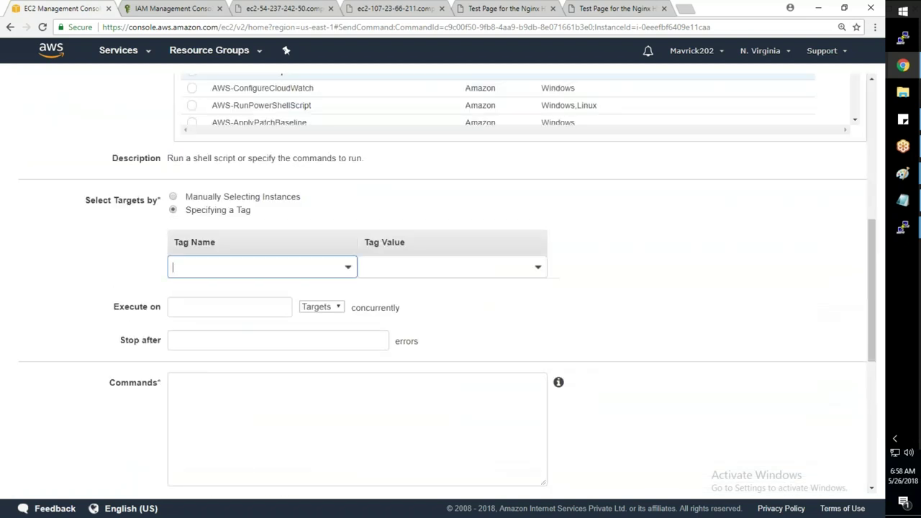
text(Env)
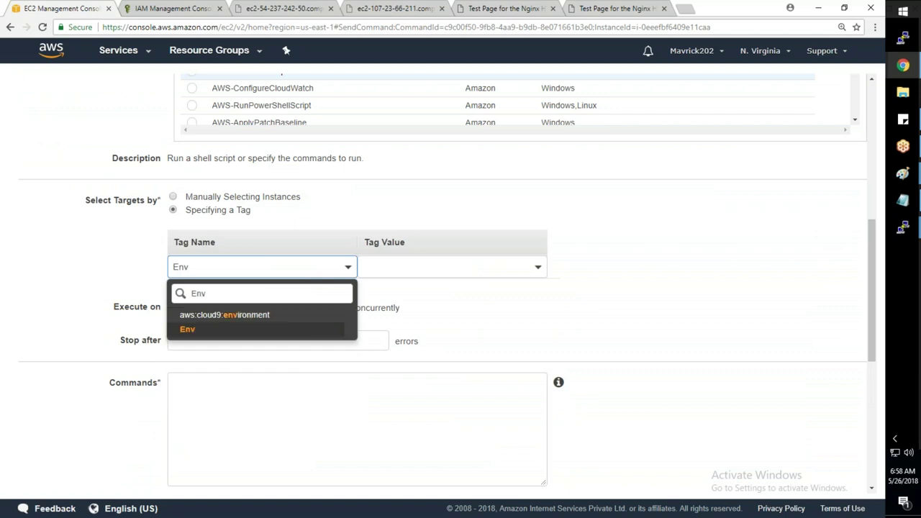
key(Tab)
text(Pro)
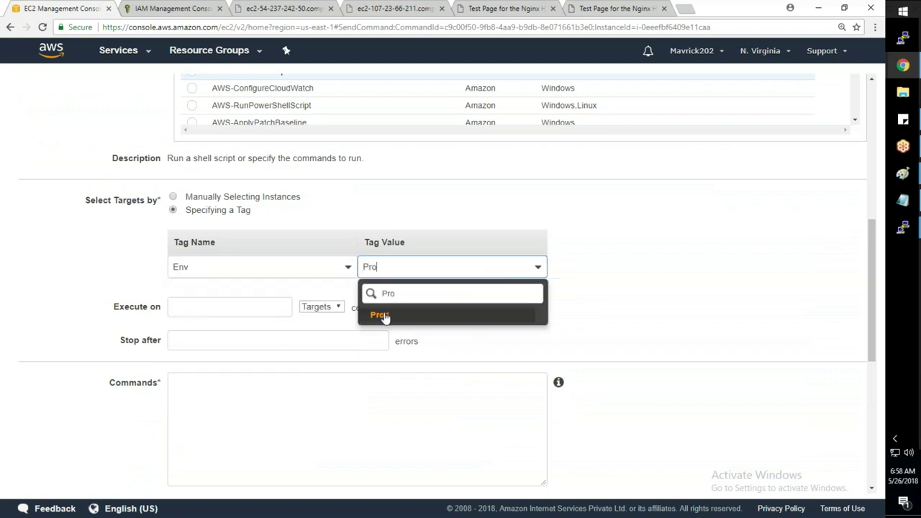
click(380, 315)
- Paste the copied commands with each useradd on its own line, run, and view the result
click(252, 377)
key(ctrl+v)
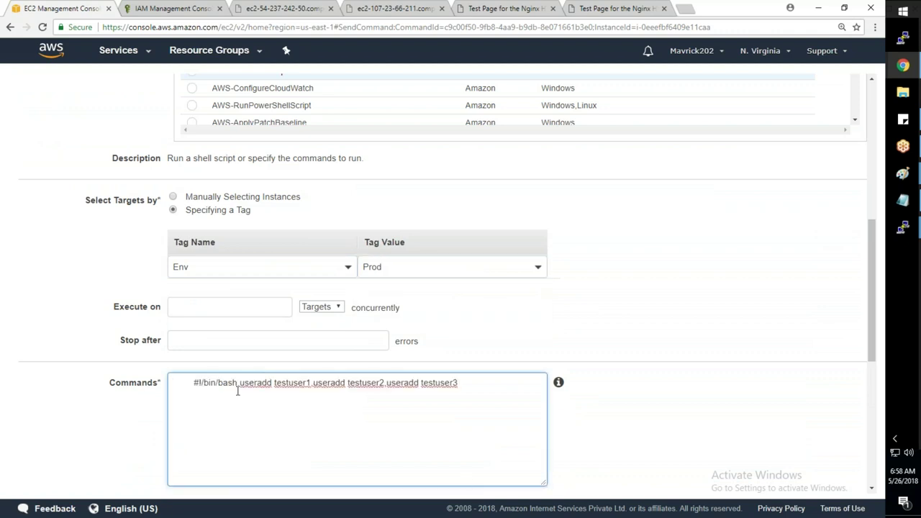
key(BackSpace)
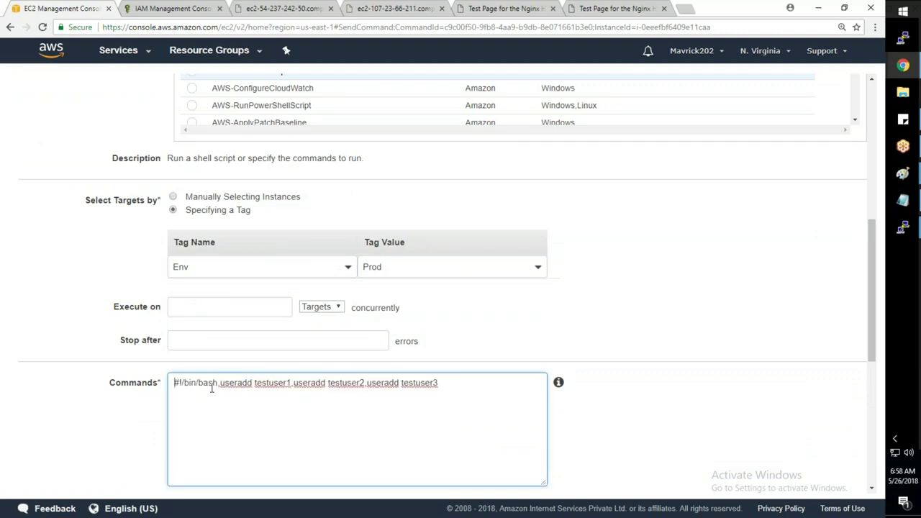
key(Right)
key(Right)
key(Right)
key(Right)
key(Right)
key(Right)
key(Right)
key(Return)
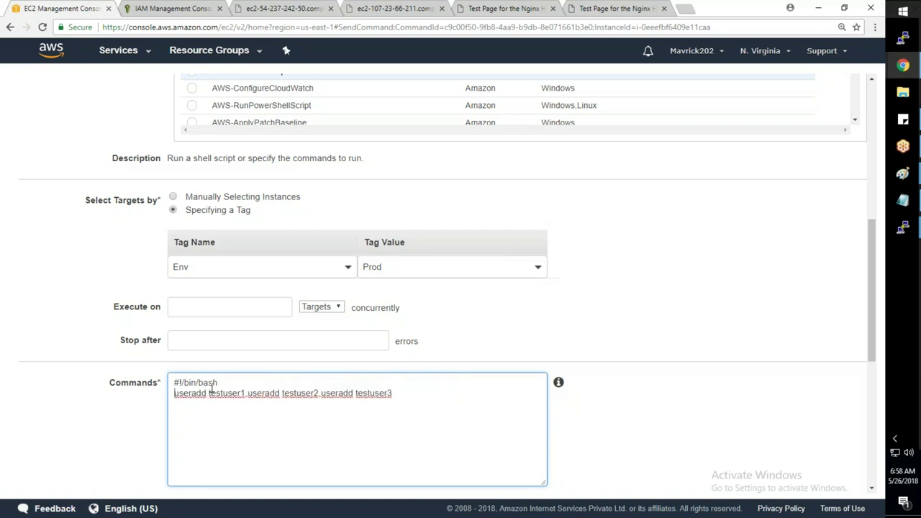
key(Delete)
key(Return)
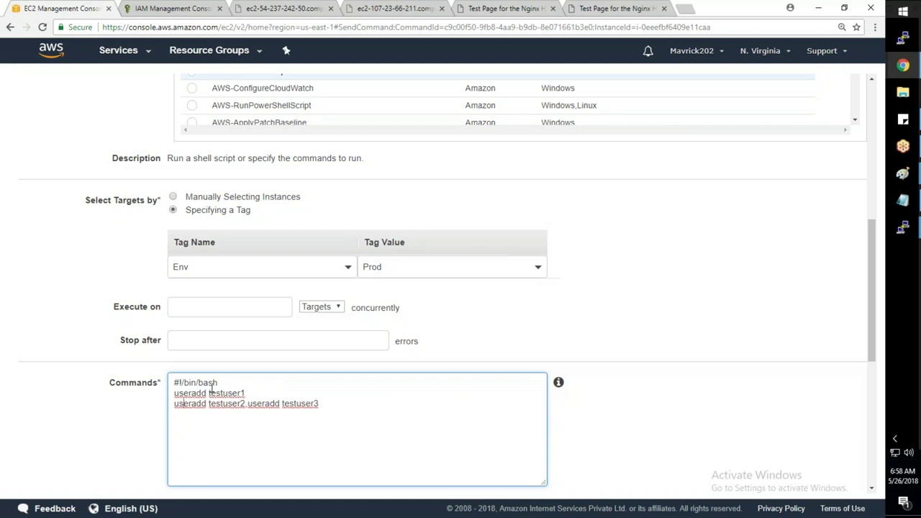
key(BackSpace)
key(Return)
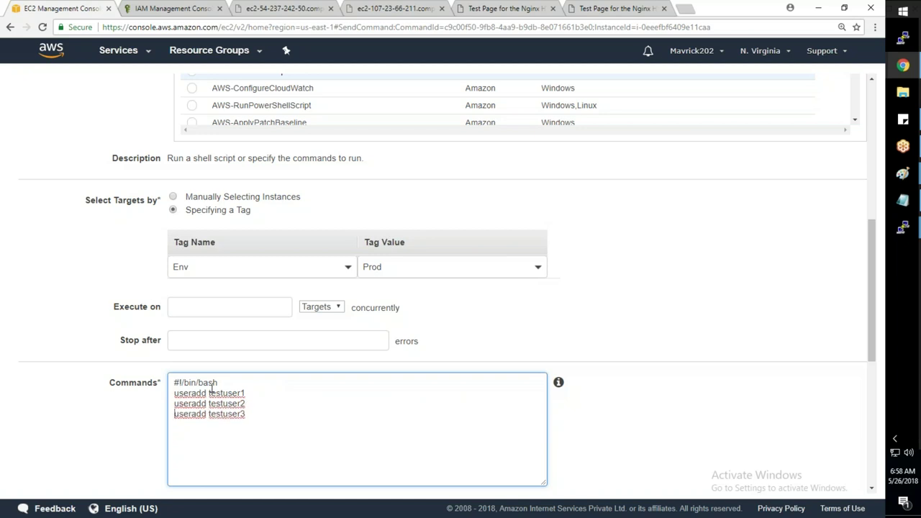
scroll(546, 432, down, 5)
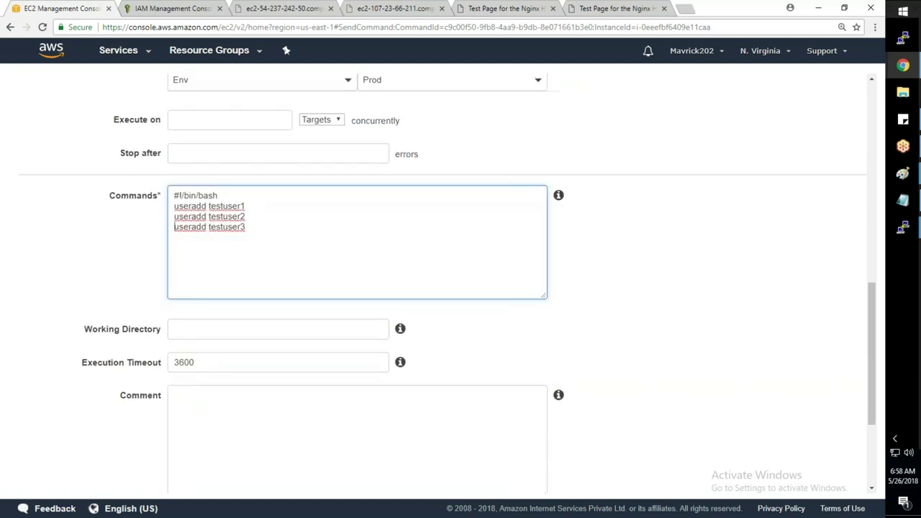
click(845, 477)
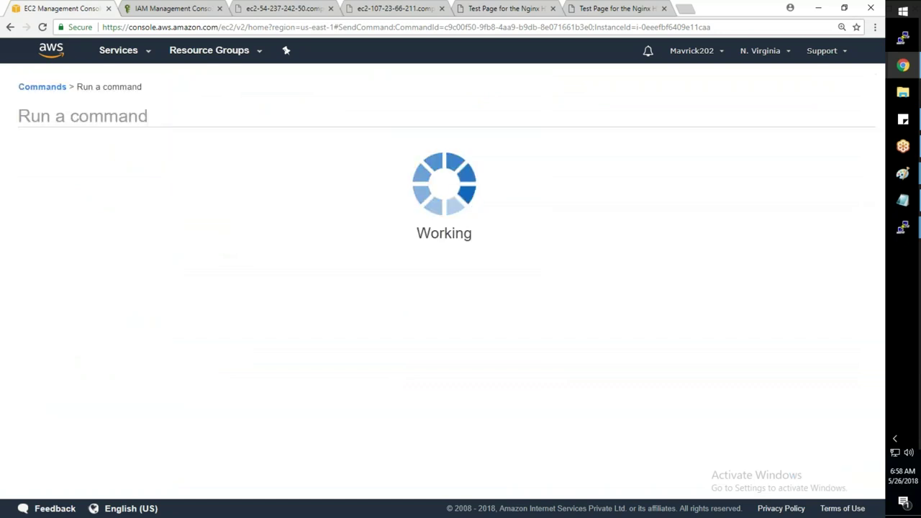
click(582, 274)
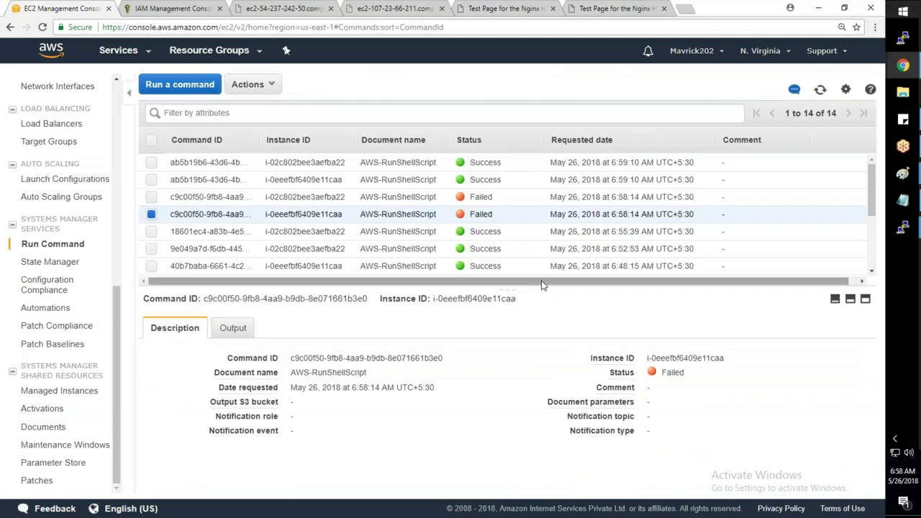
- Check that run ab5b19b6 shows Success on both instances, then bring the ip-10-1-1-100 terminal forward
click(294, 185)
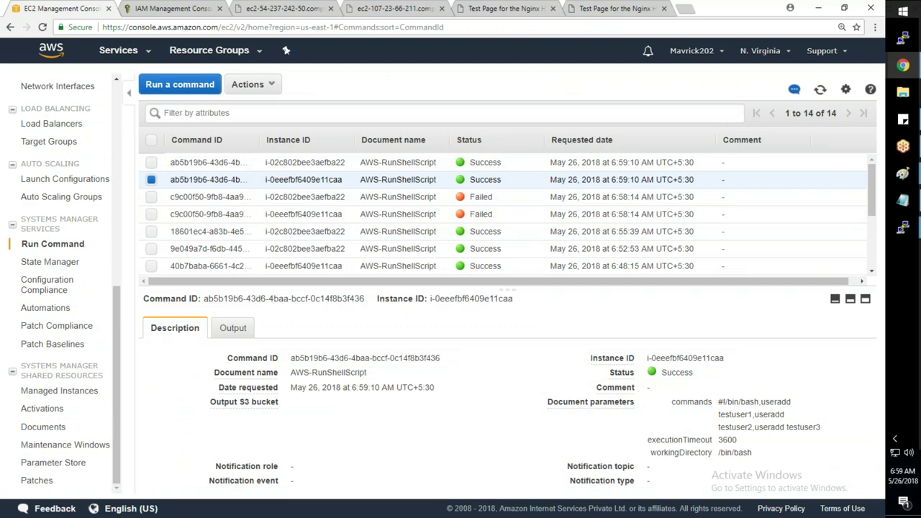
key(Up)
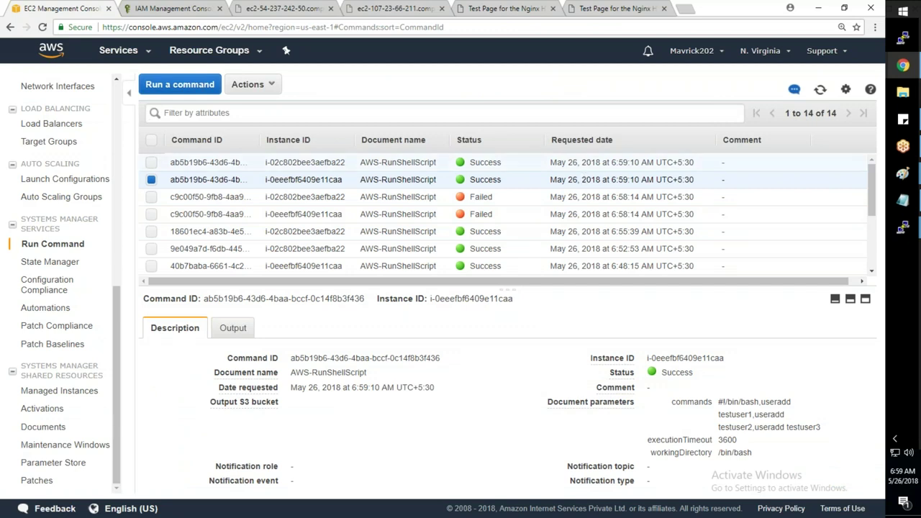
key(Down)
key(Up)
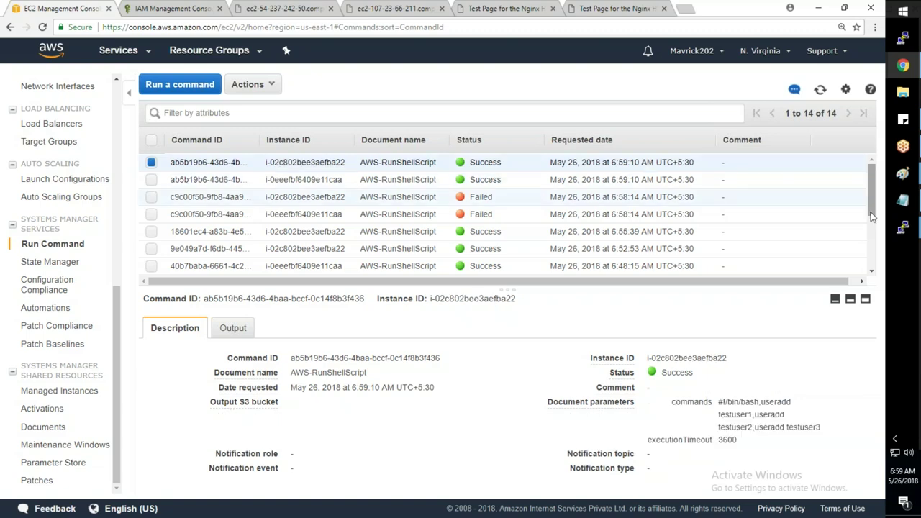
mouse_move(899, 230)
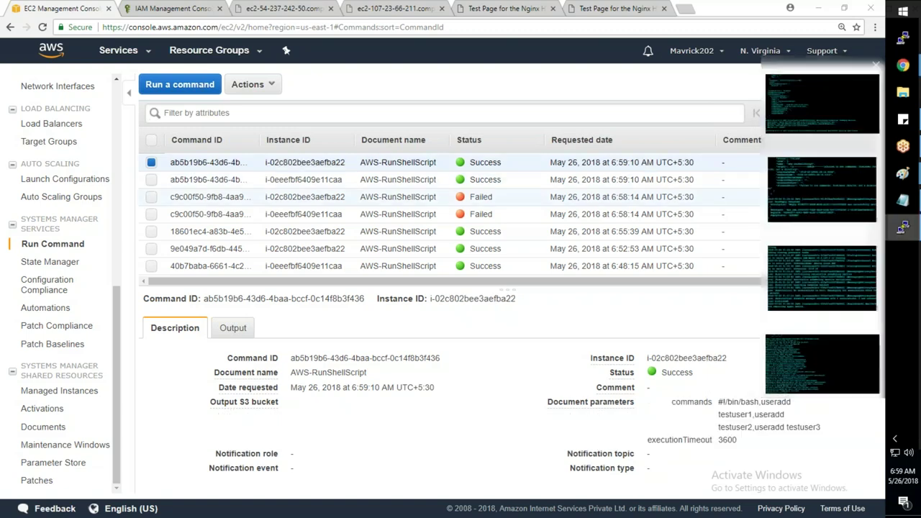
click(872, 176)
- Switch to the ip-10-1-1-100 root session and highlight the testuser1–testuser3 lines in /etc/passwd
click(902, 228)
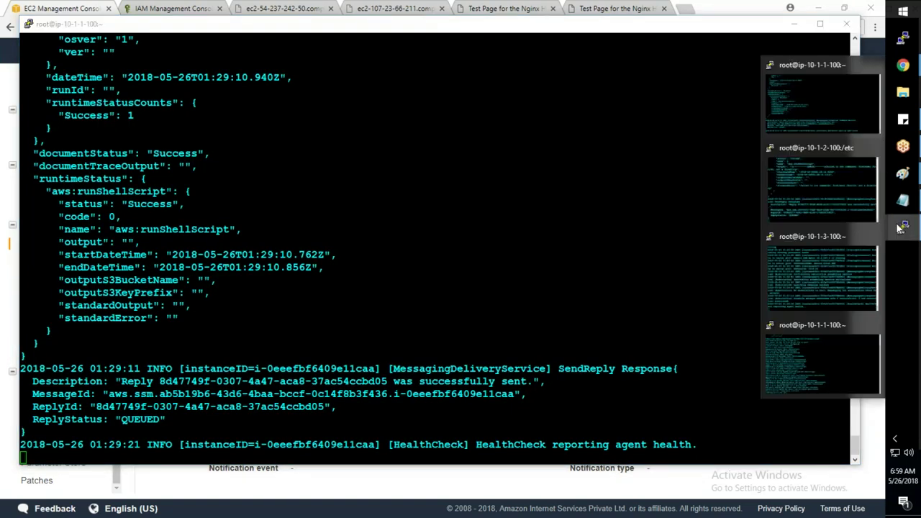
click(836, 205)
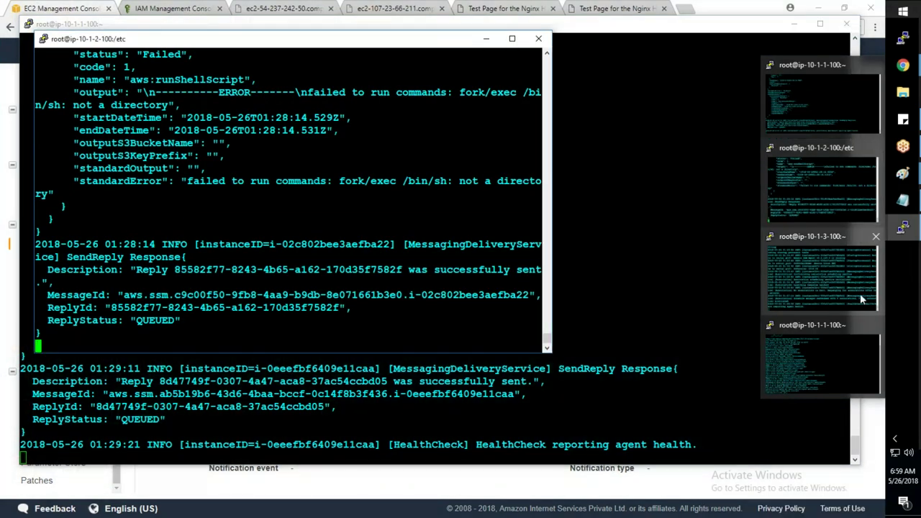
click(836, 291)
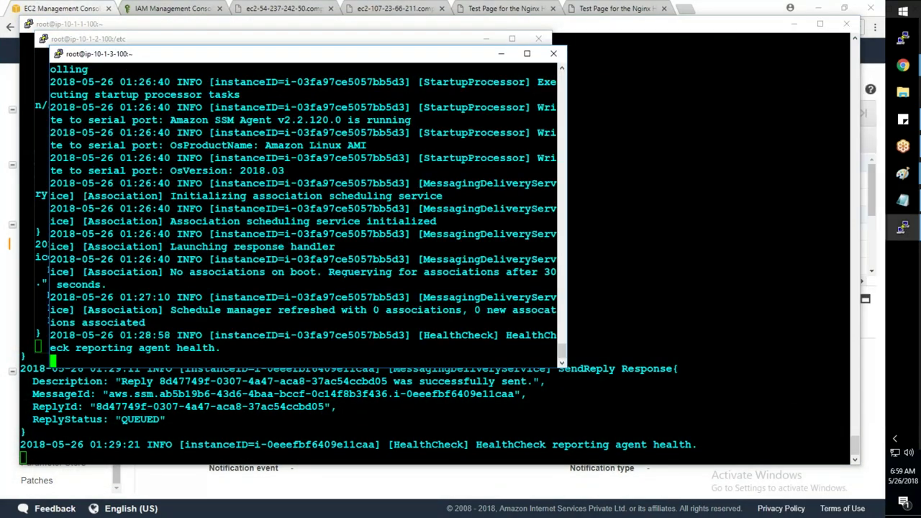
click(902, 227)
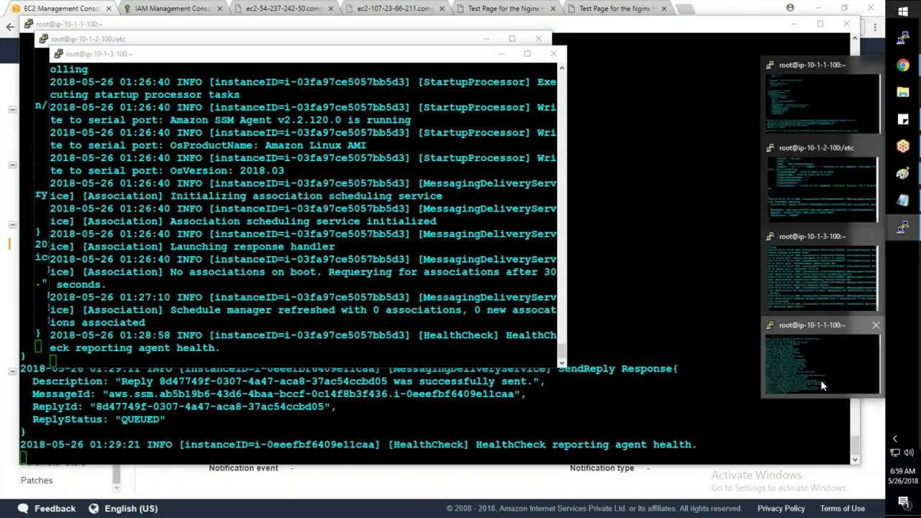
click(824, 386)
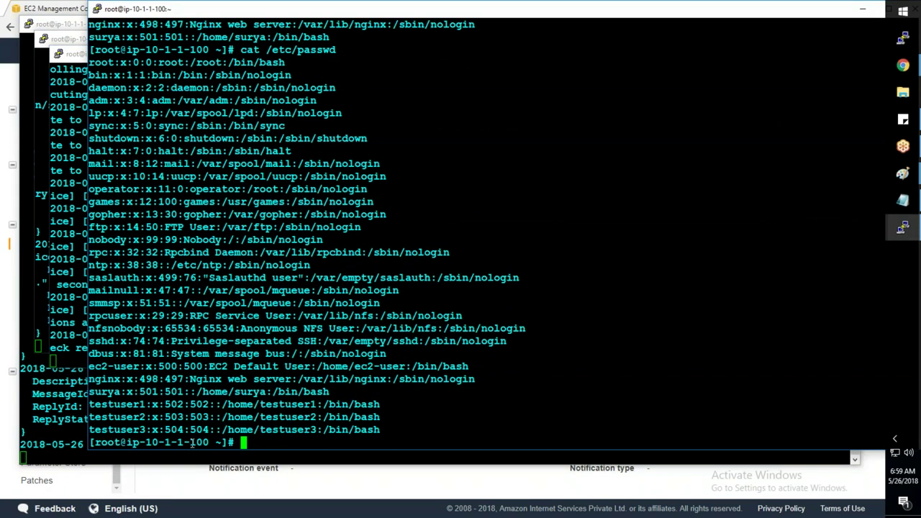
drag(178, 441, 208, 441)
drag(89, 404, 403, 430)
- Bring the ip-10-1-2-100 root session forward and open its session options menu
mouse_move(913, 225)
click(820, 183)
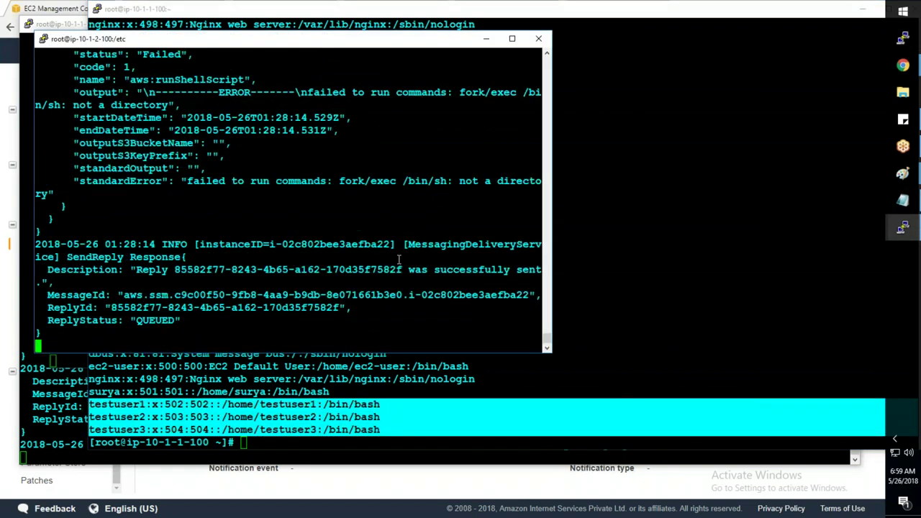
right_click(361, 41)
- Open a duplicate ip-10-1-2-100 session, become root with sudo su -, and cat /etc/passwd
click(421, 179)
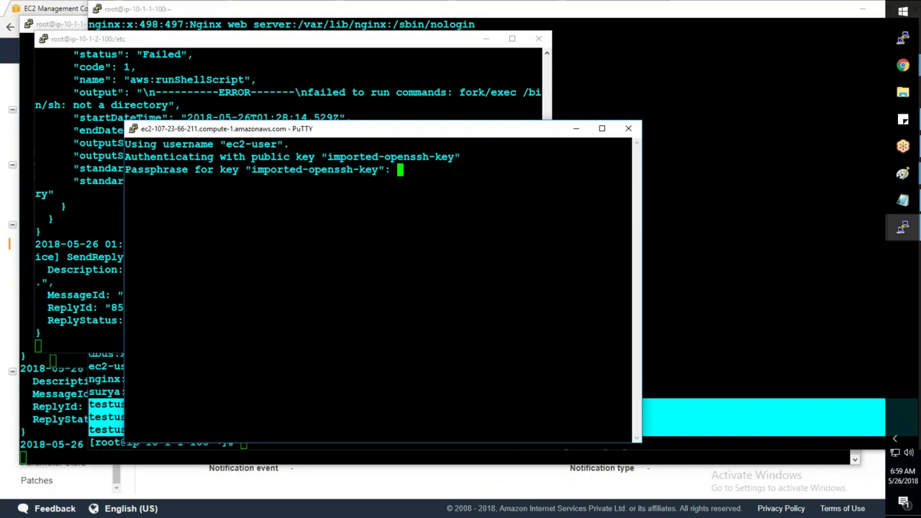
key(Return)
text(sudos u -)
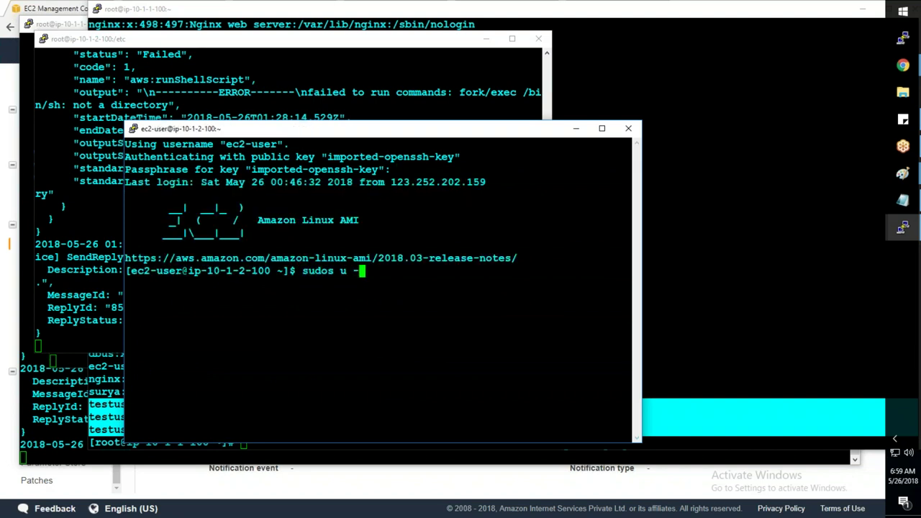
key(Return)
text(su)
key(BackSpace)
key(BackSpace)
text(sudo su -)
key(Return)
text(car)
key(BackSpace)
text(t /e)
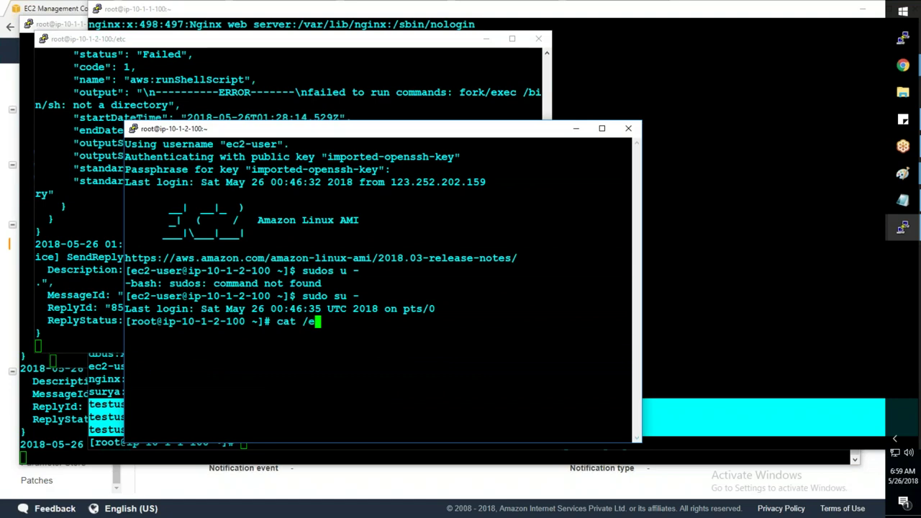
text(tc/passwd)
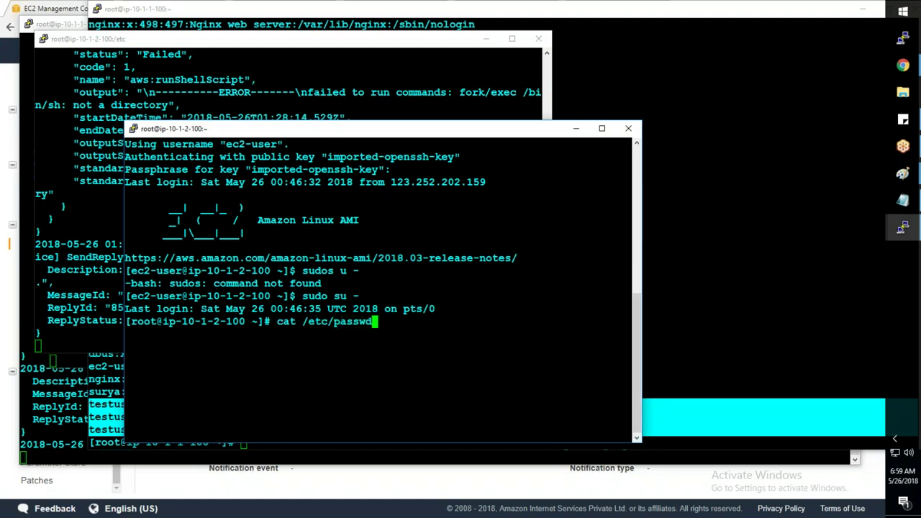
key(Return)
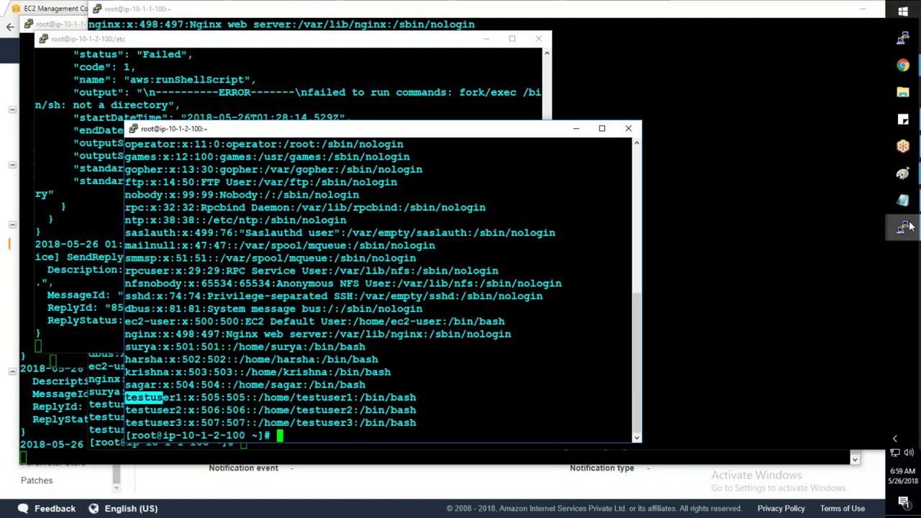
- Bring the ip-10-1-3-100 session forward and duplicate it
click(907, 227)
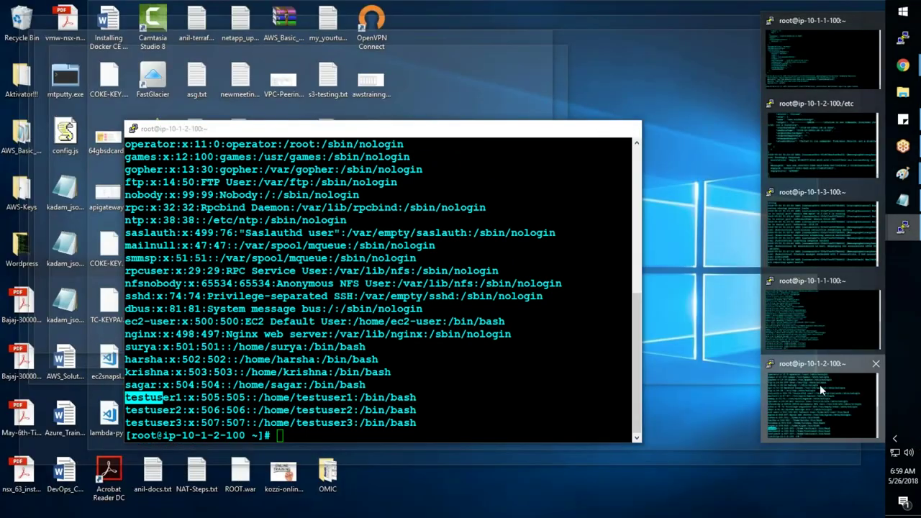
click(812, 223)
right_click(249, 55)
click(295, 195)
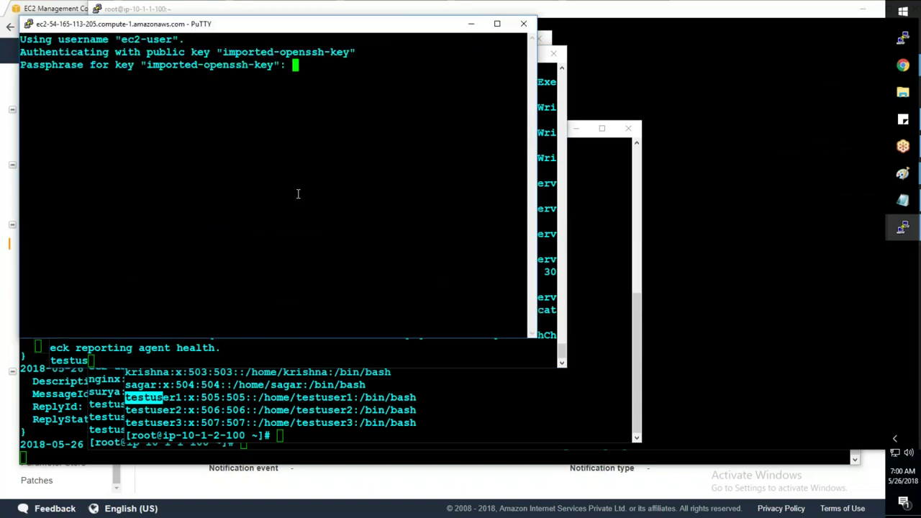
- Log in as root on ip-10-1-3-100 and cat /etc/passwd, which shows no testuser accounts
key(Return)
text(sudo su -)
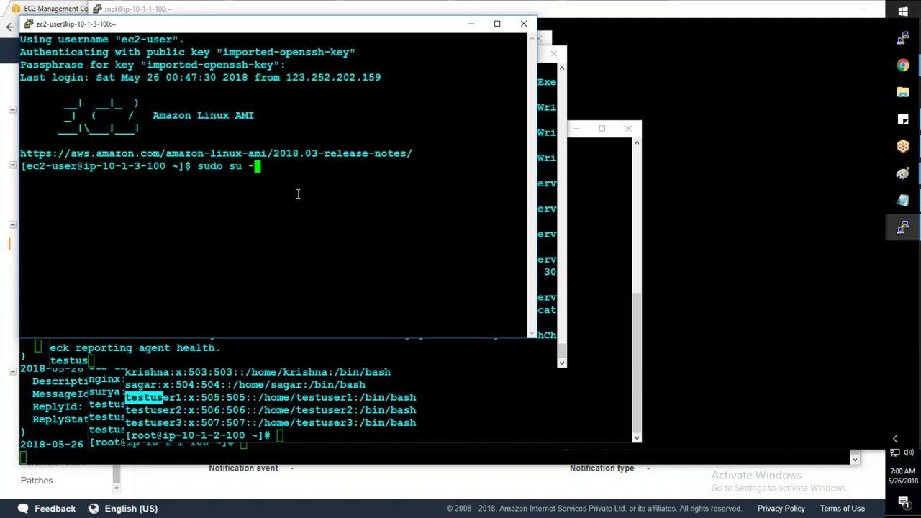
key(Return)
text(cat /e)
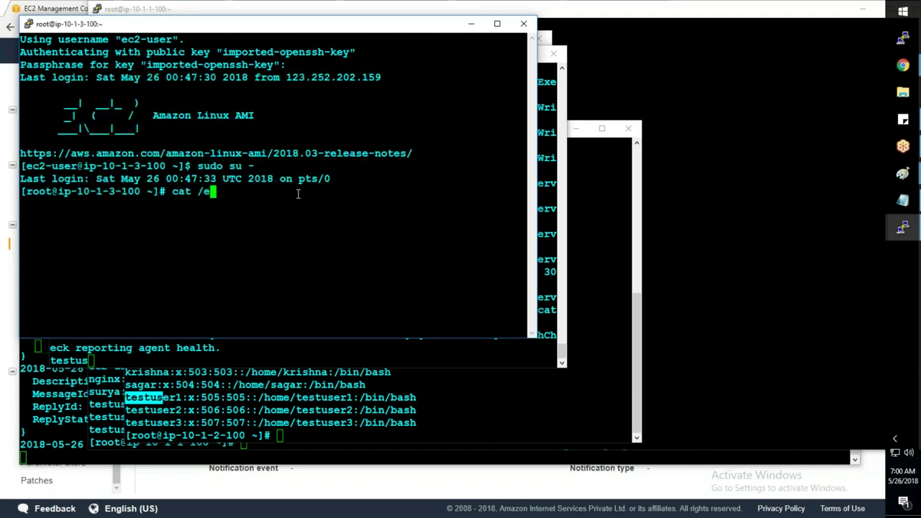
text(tc/passwd)
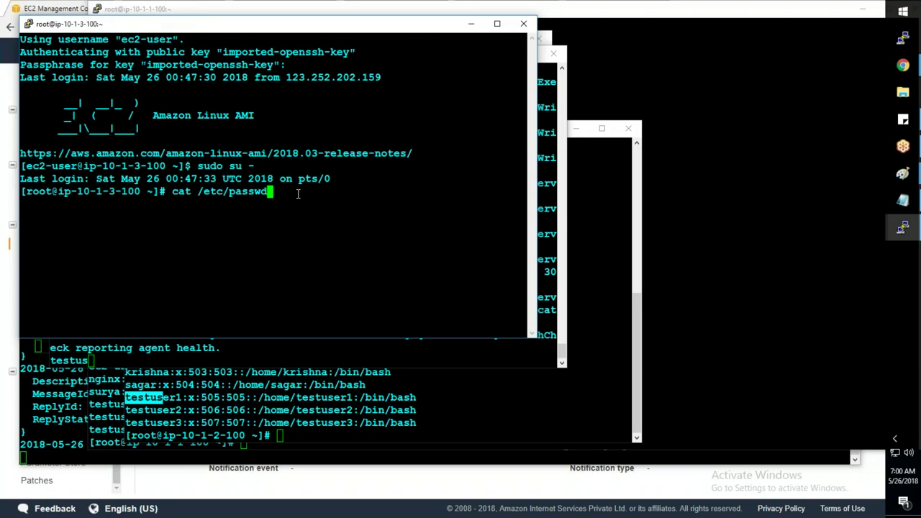
key(Return)
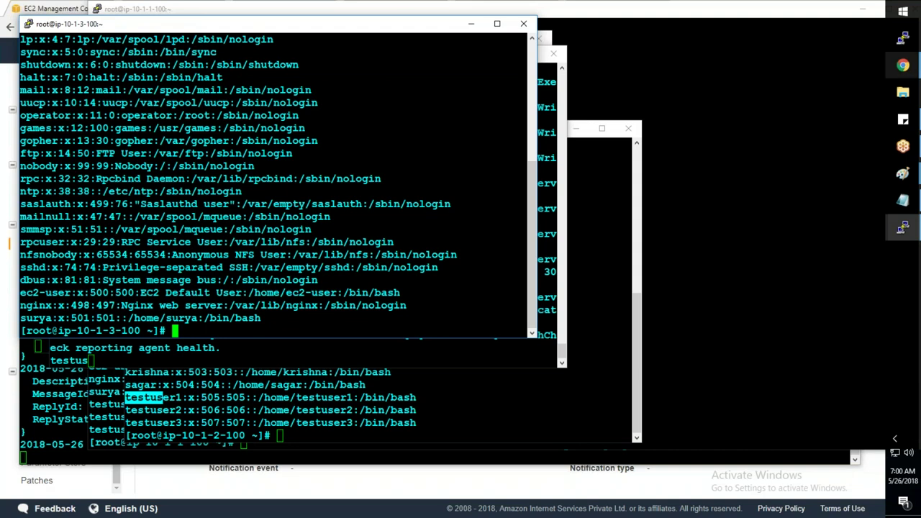
mouse_move(903, 65)
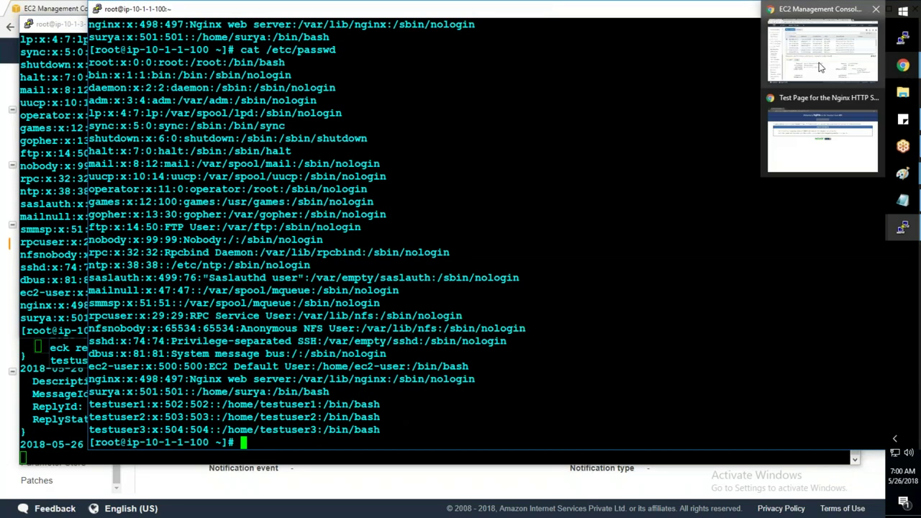
click(820, 67)
- Visit State Manager and Run Command history, reading State Manager's Create a document explanation
click(64, 263)
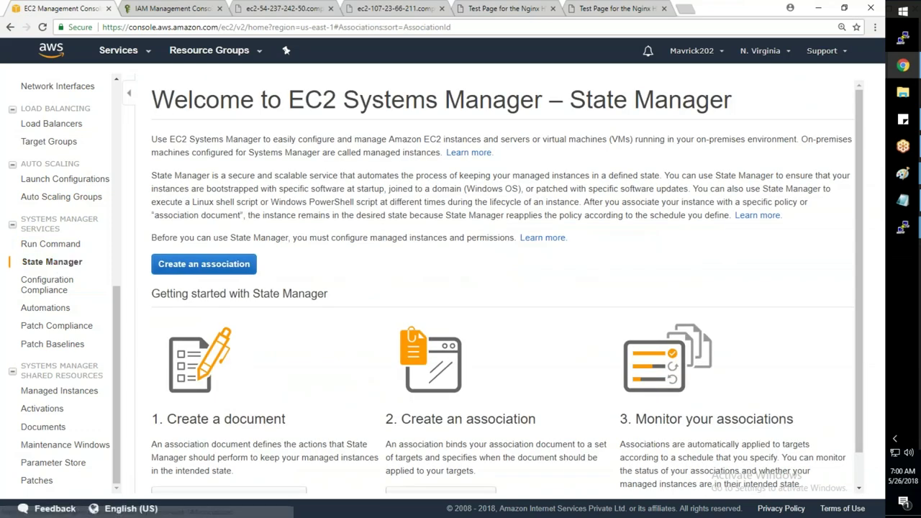
click(43, 246)
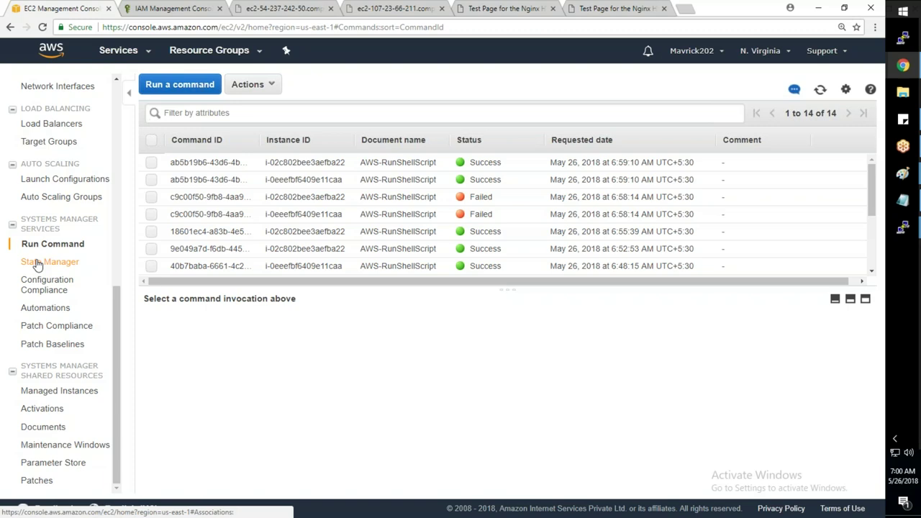
click(39, 264)
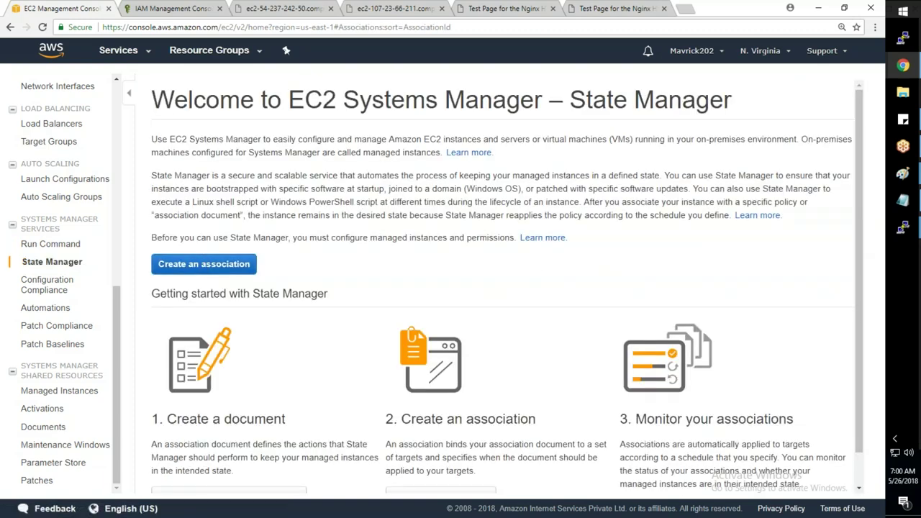
scroll(306, 369, down, 1)
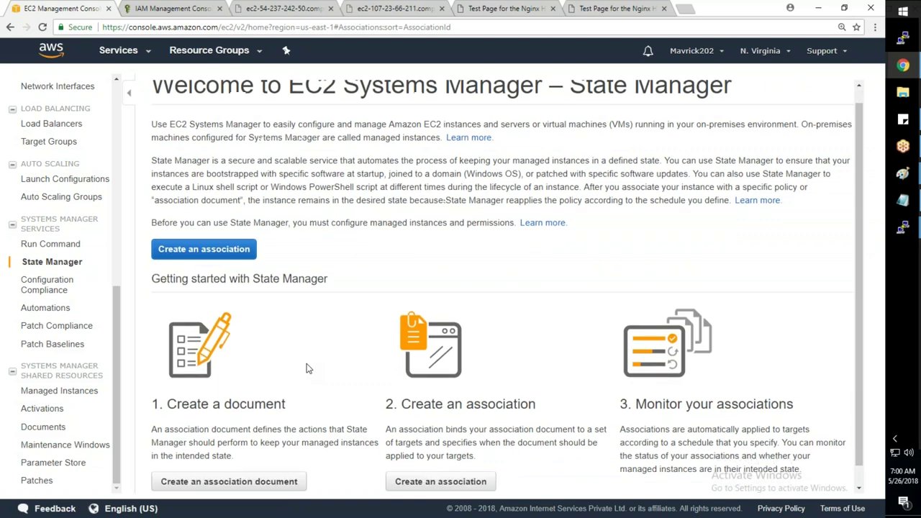
scroll(306, 369, down, 1)
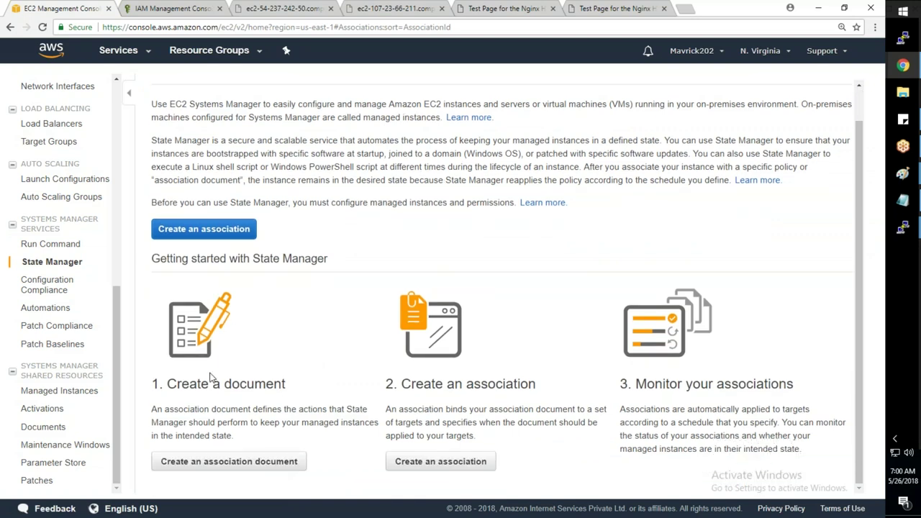
drag(155, 410, 232, 435)
drag(178, 422, 153, 410)
click(413, 408)
- Look over Configuration Compliance and Run Command, then start a new State Manager association
click(49, 286)
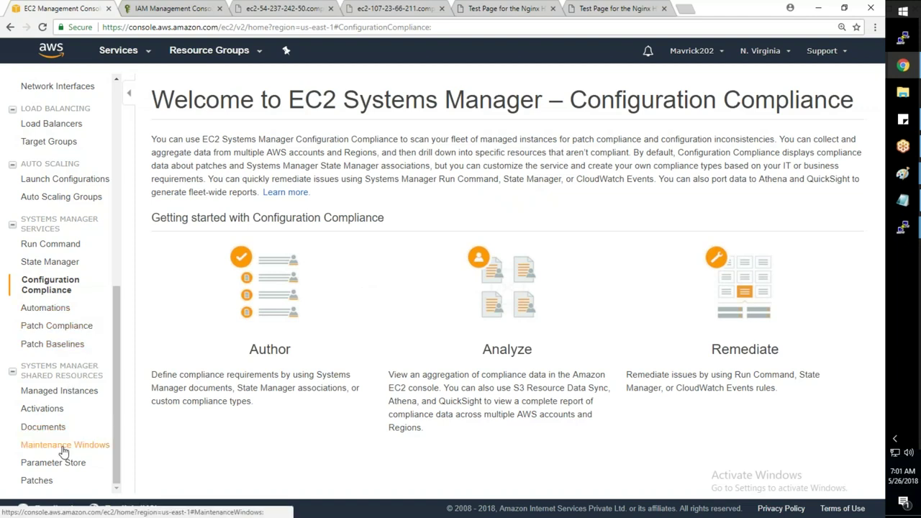
scroll(63, 450, up, 3)
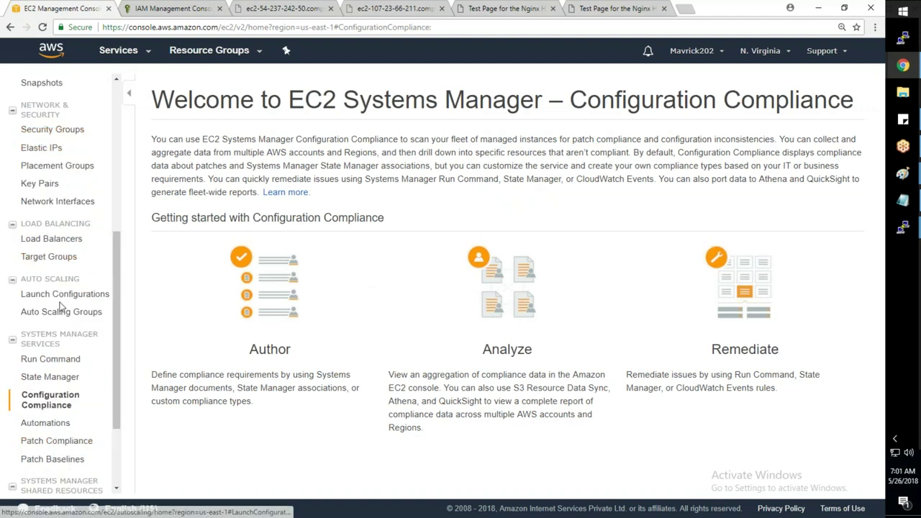
scroll(63, 306, down, 3)
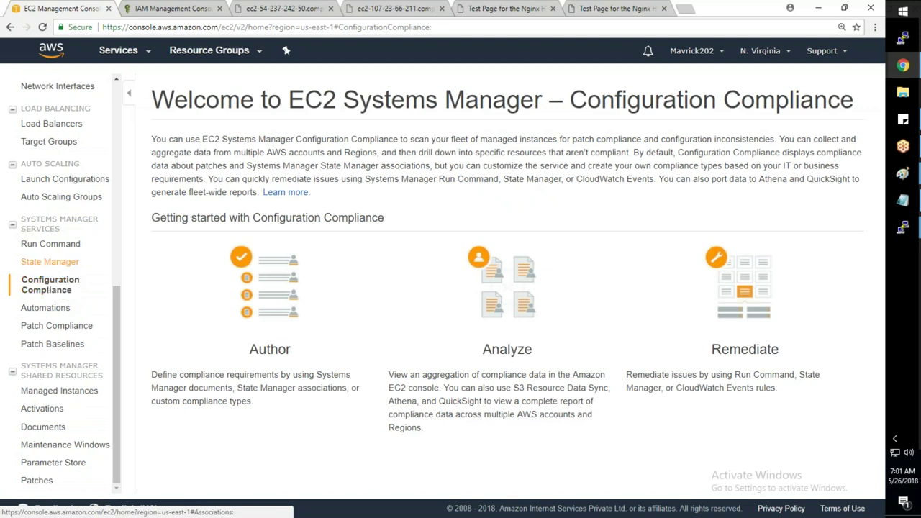
click(66, 245)
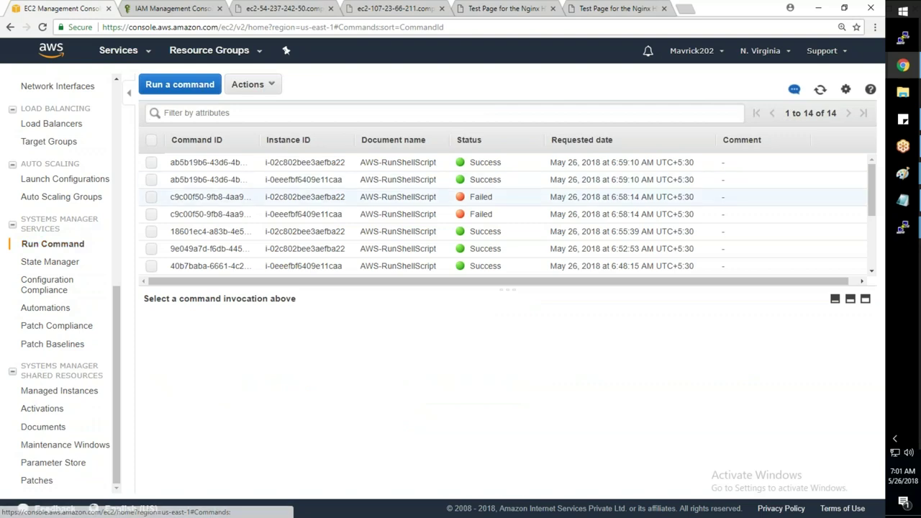
scroll(251, 210, down, 1)
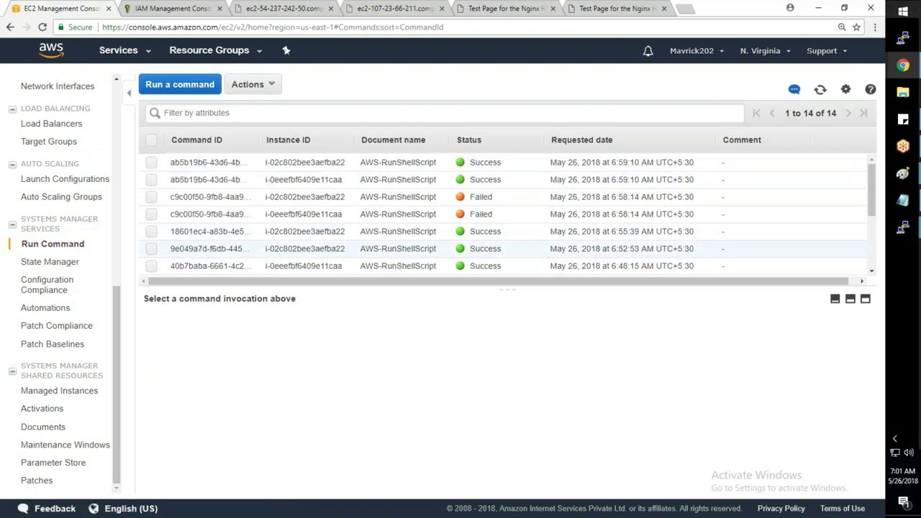
click(52, 261)
click(215, 267)
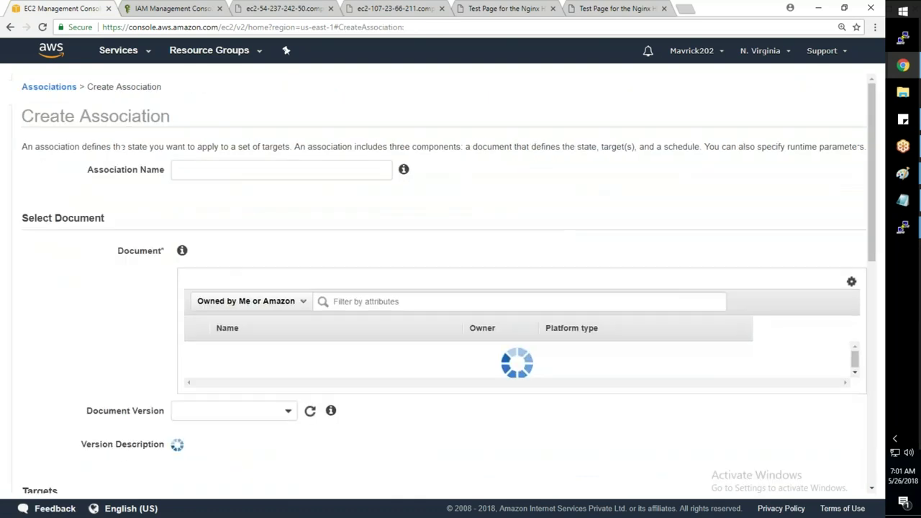
- Name the association MyWebServers and scroll down to the document list
click(175, 170)
text(MyWebServers)
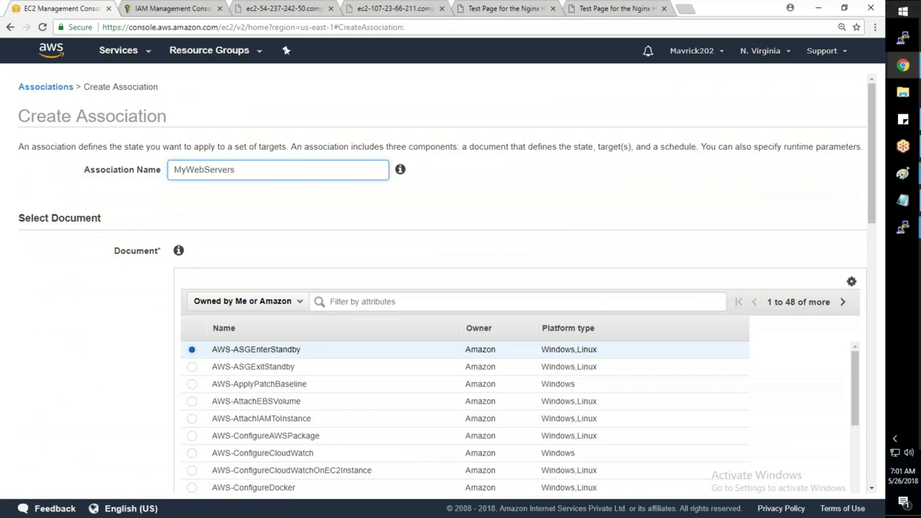
scroll(446, 281, down, 3)
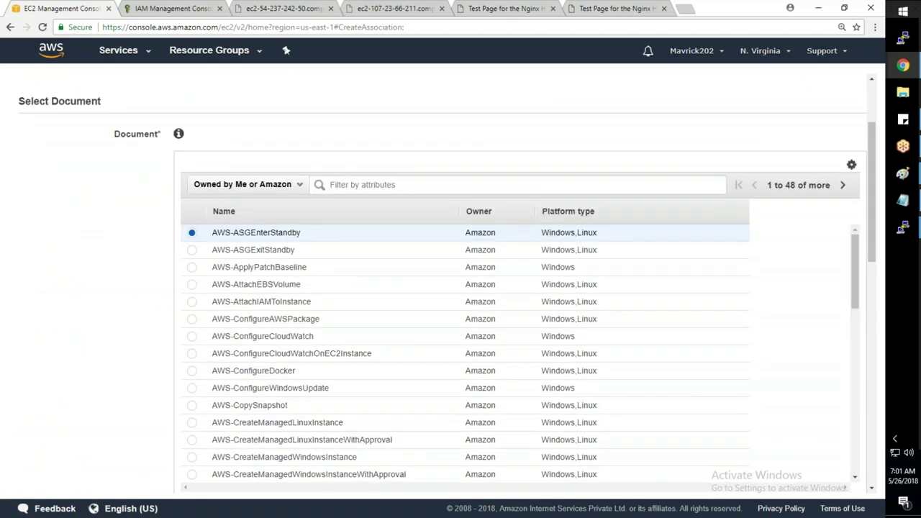
scroll(230, 238, down, 3)
scroll(231, 237, down, 6)
scroll(230, 237, down, 3)
scroll(210, 248, down, 3)
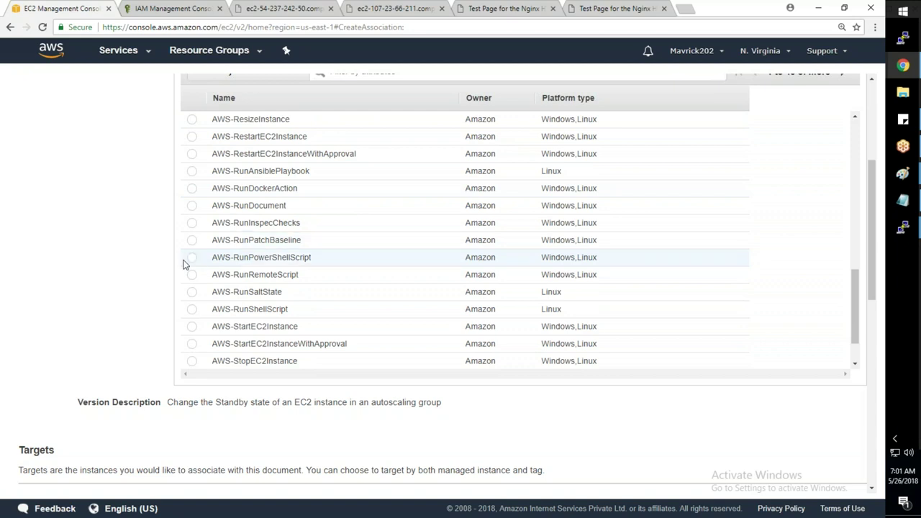
scroll(183, 264, down, 1)
- Choose AWS-RunShellScript as the document and leave the Commands parameter empty
click(183, 262)
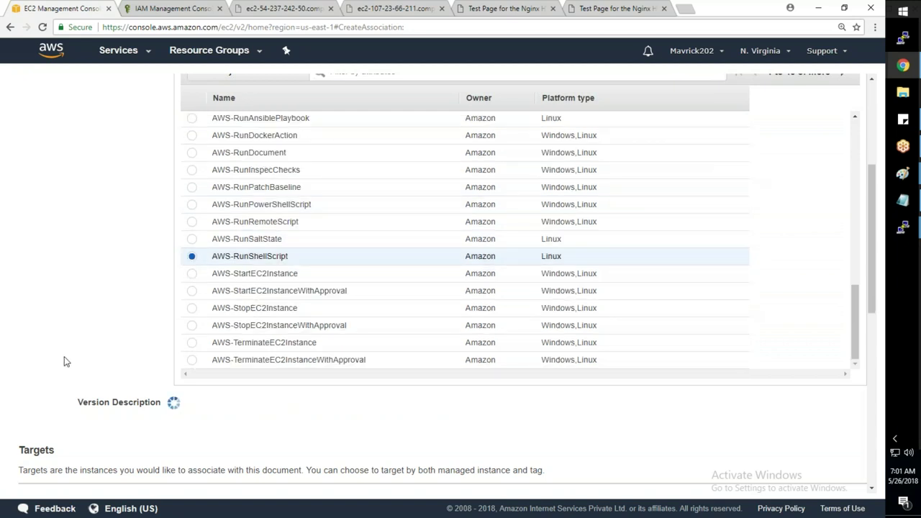
scroll(62, 361, down, 7)
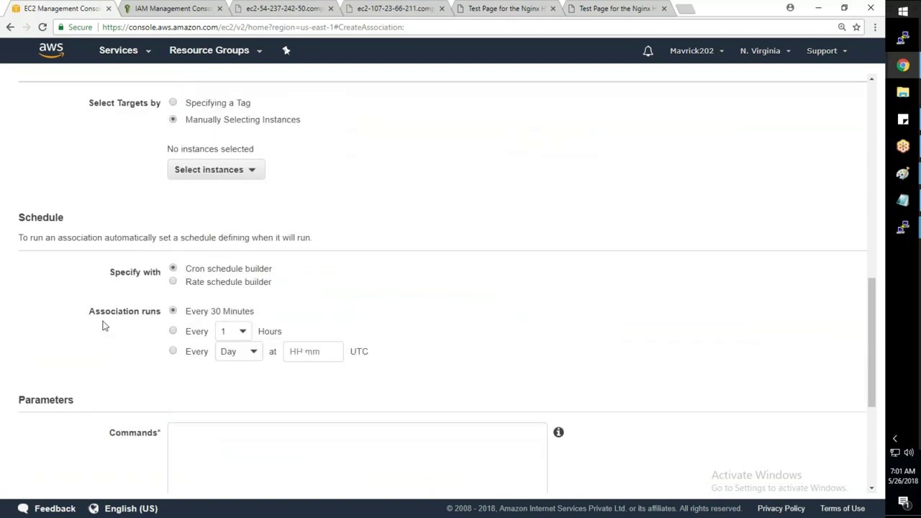
click(185, 261)
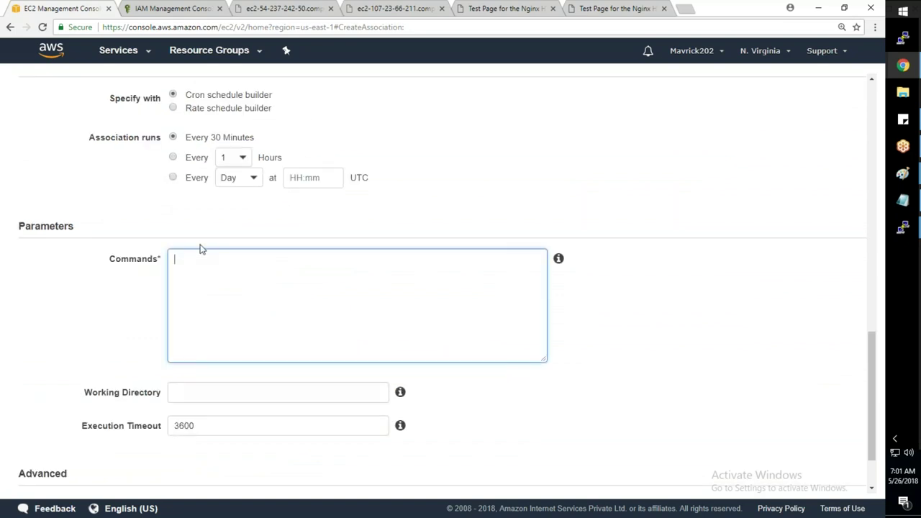
scroll(201, 249, up, 1)
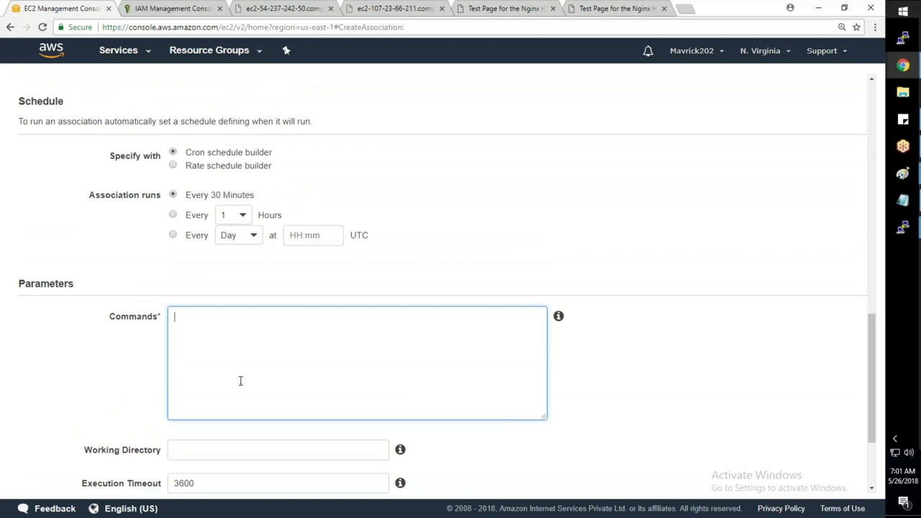
scroll(240, 381, down, 2)
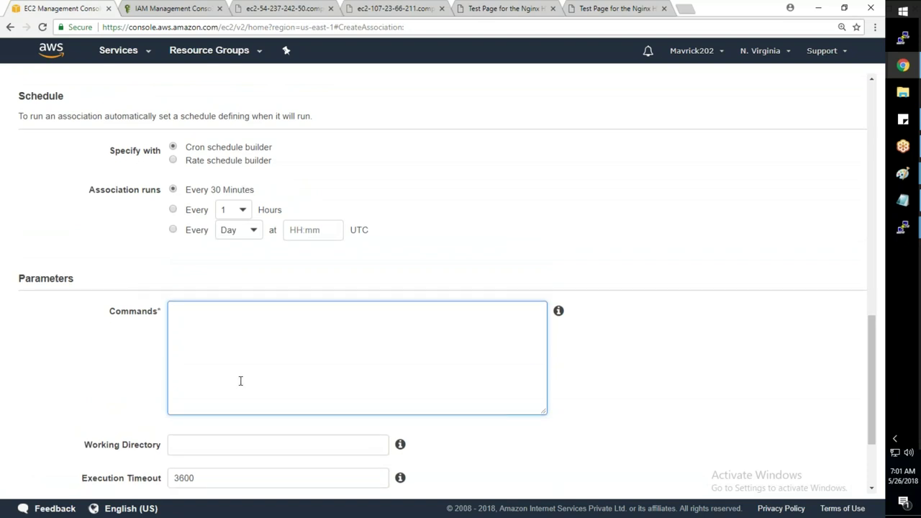
click(744, 477)
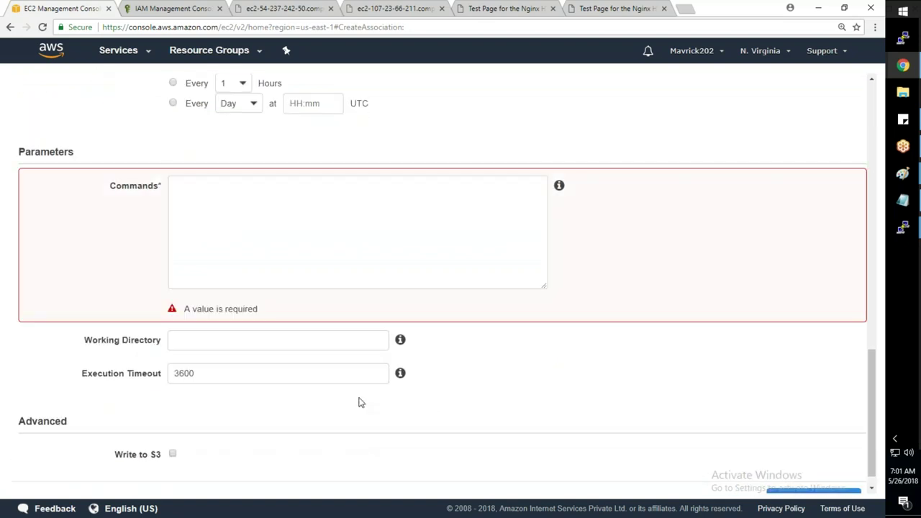
- Cancel the association and browse Compliance, Automations, Patch, Managed Instances, Activations and Documents pages
click(745, 487)
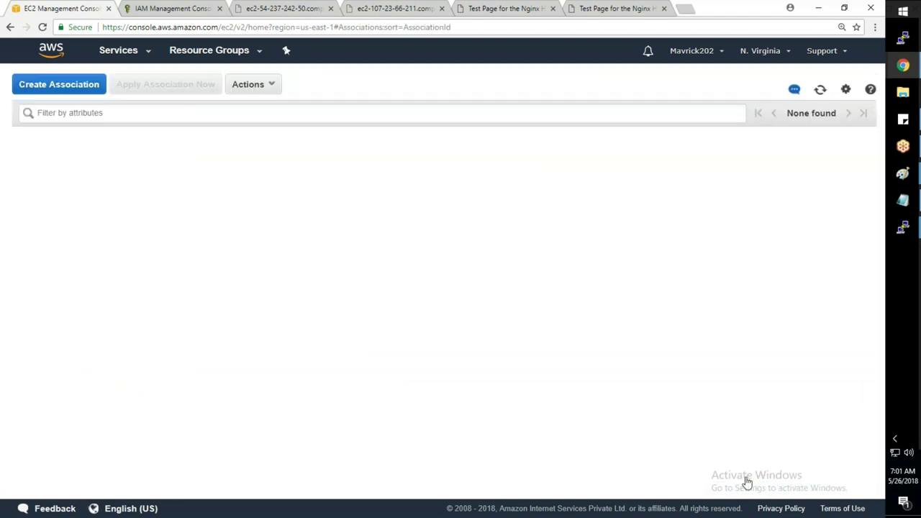
click(61, 295)
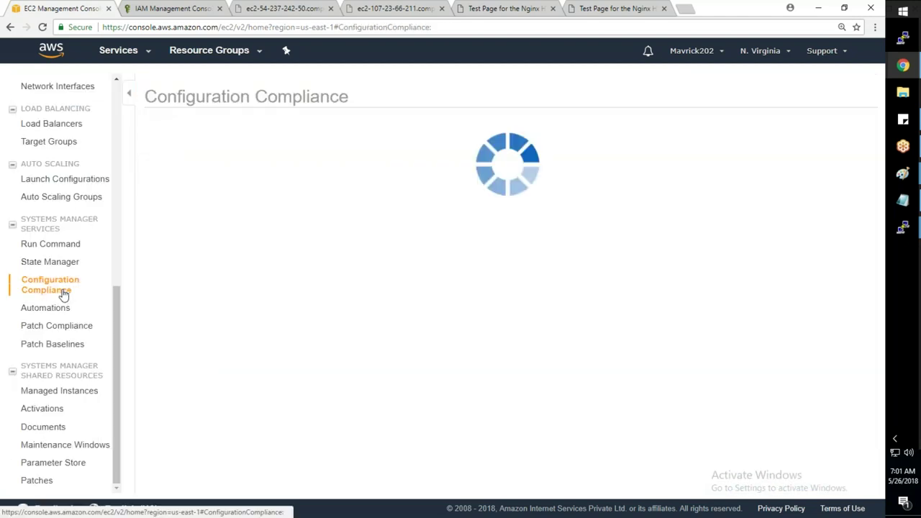
click(58, 310)
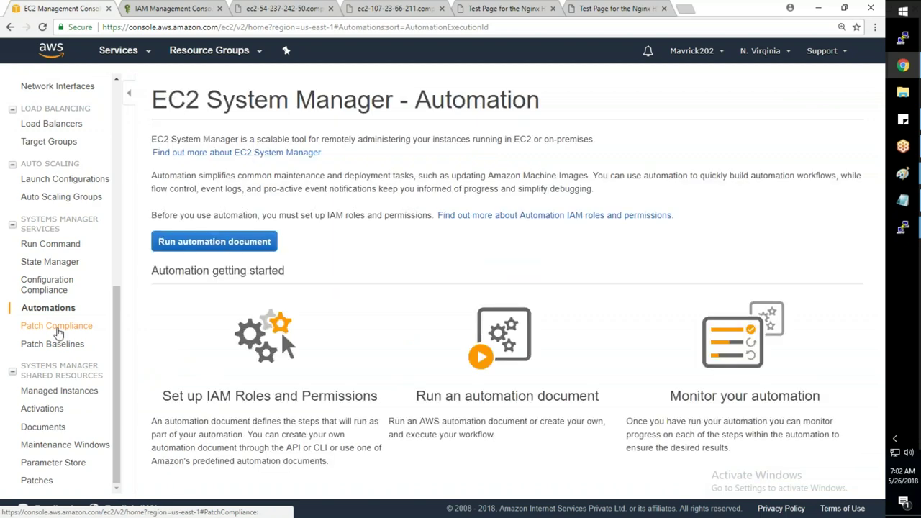
click(57, 327)
click(53, 343)
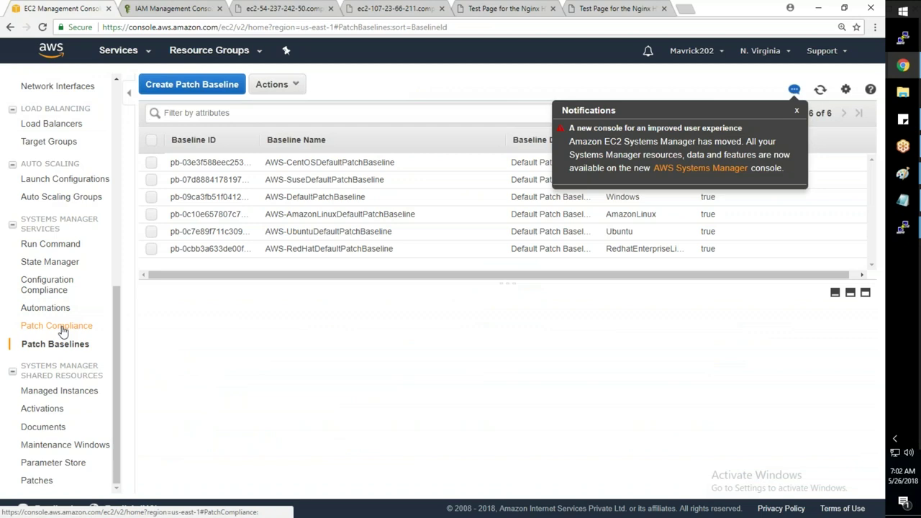
click(56, 395)
click(45, 410)
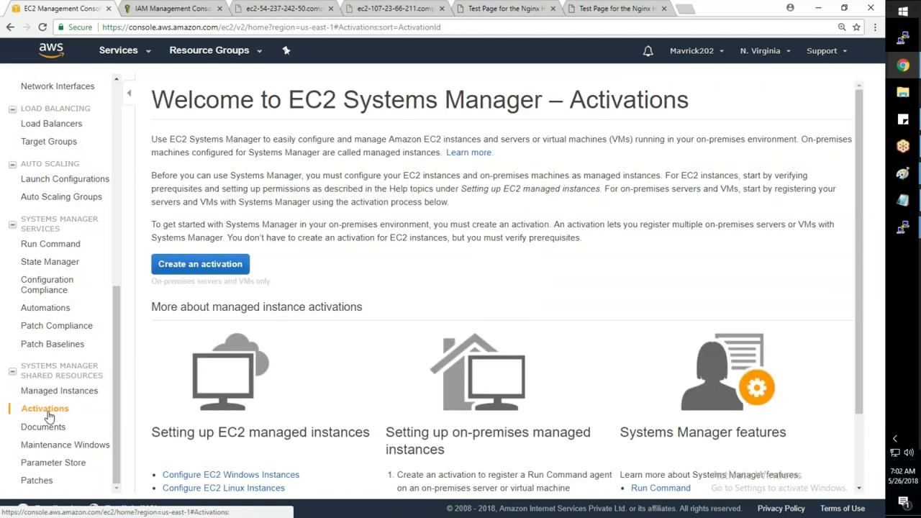
click(43, 426)
scroll(57, 389, up, 3)
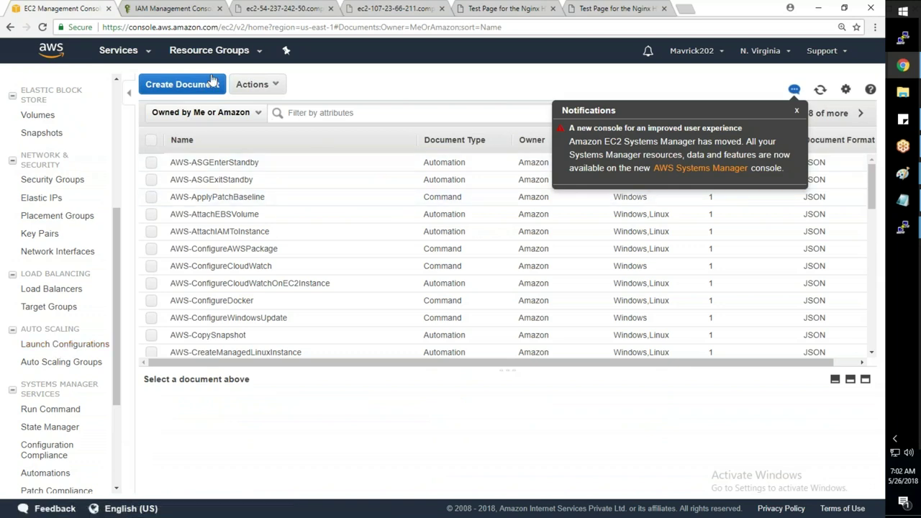
- Show the full AWS services catalogue, close it, and show it again
click(148, 57)
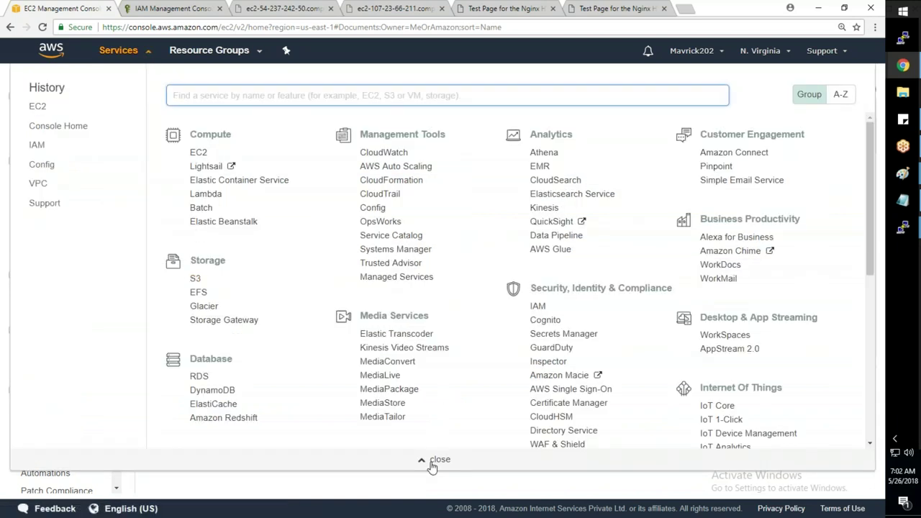
click(433, 461)
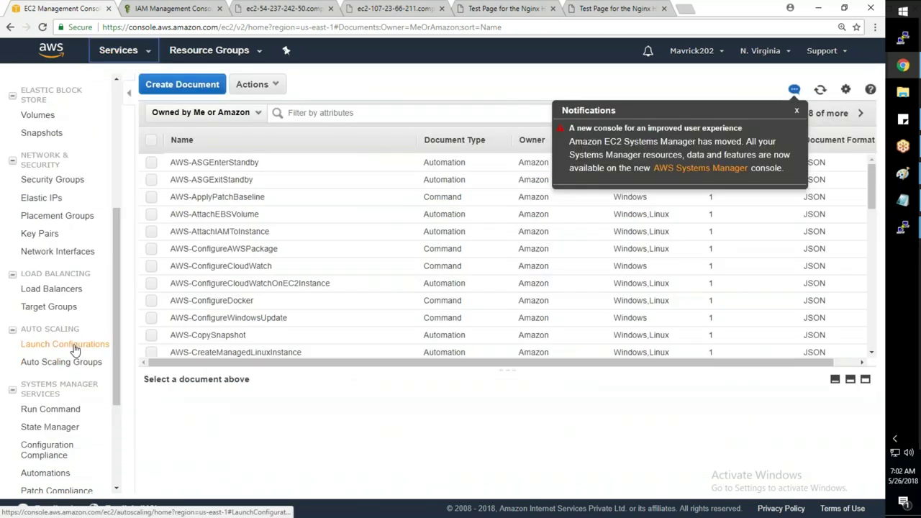
click(121, 51)
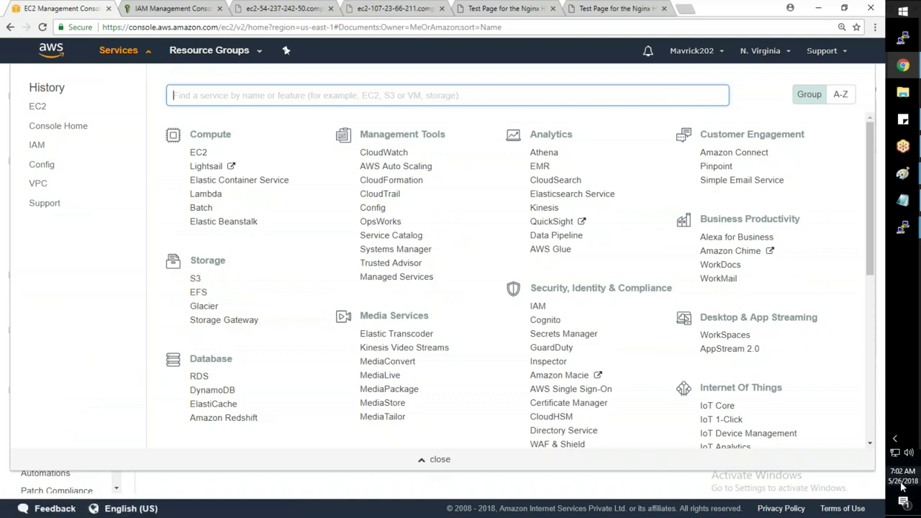
mouse_move(901, 486)
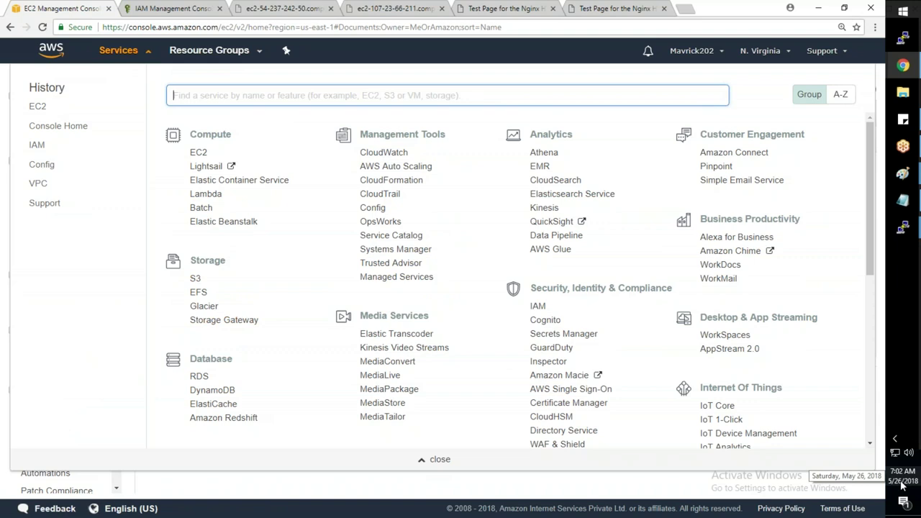
- Close the services catalogue and select WebServer-2, WebServer-3 and WebServer-1 in EC2 Instances
click(436, 461)
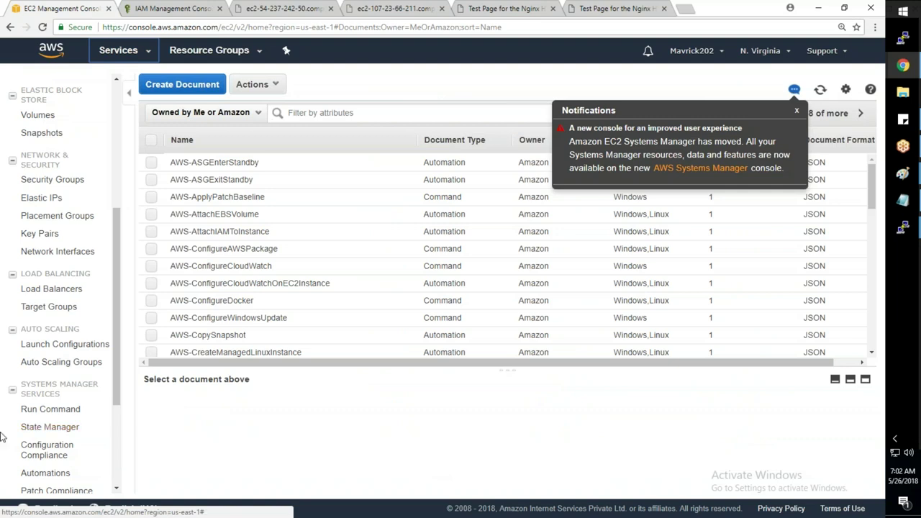
scroll(115, 265, up, 4)
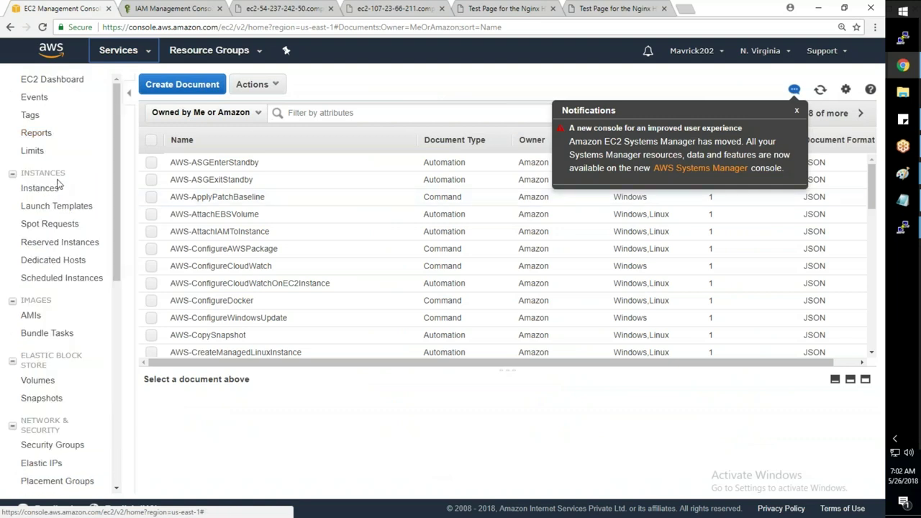
click(42, 188)
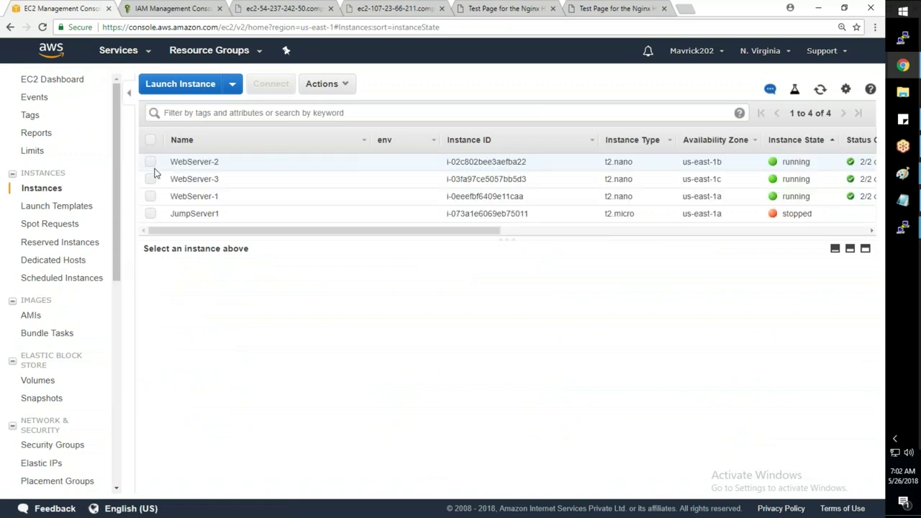
click(152, 162)
click(151, 179)
click(151, 196)
right_click(206, 174)
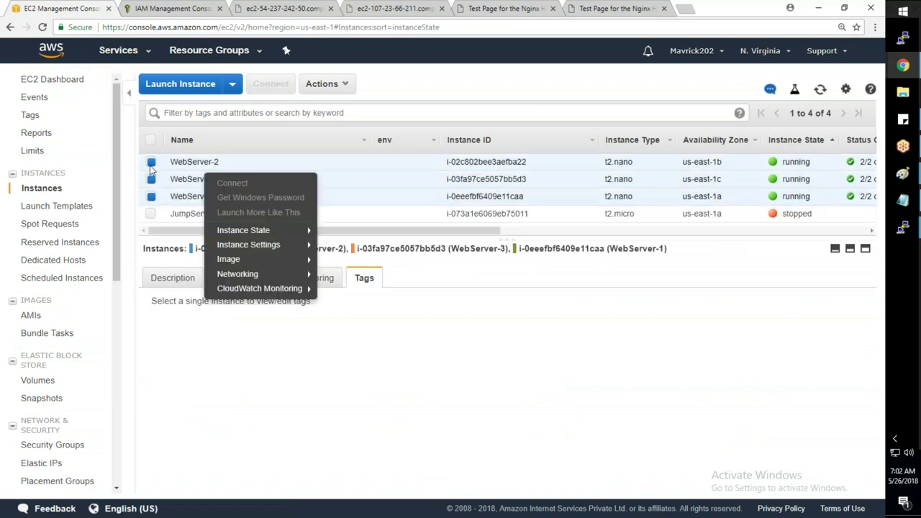
click(479, 391)
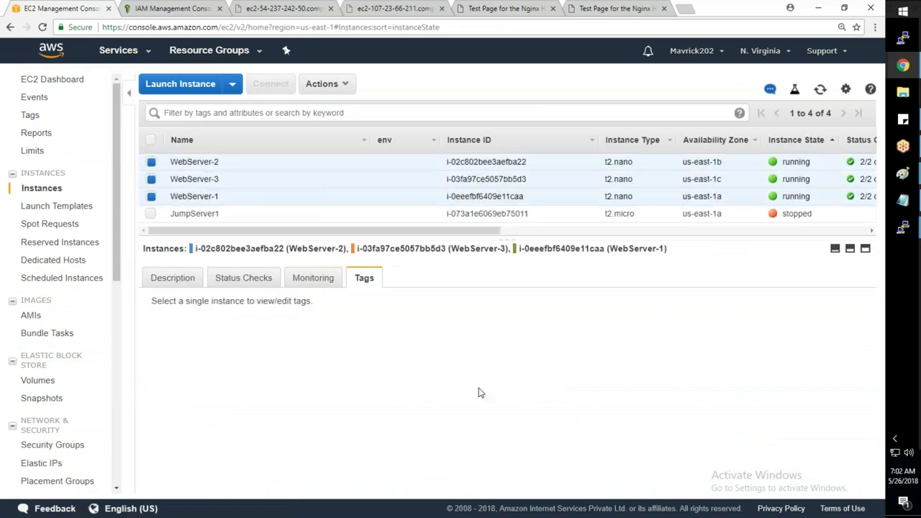
- Deselect WebServer-3 and terminate WebServer-2 and WebServer-1
click(151, 179)
right_click(206, 192)
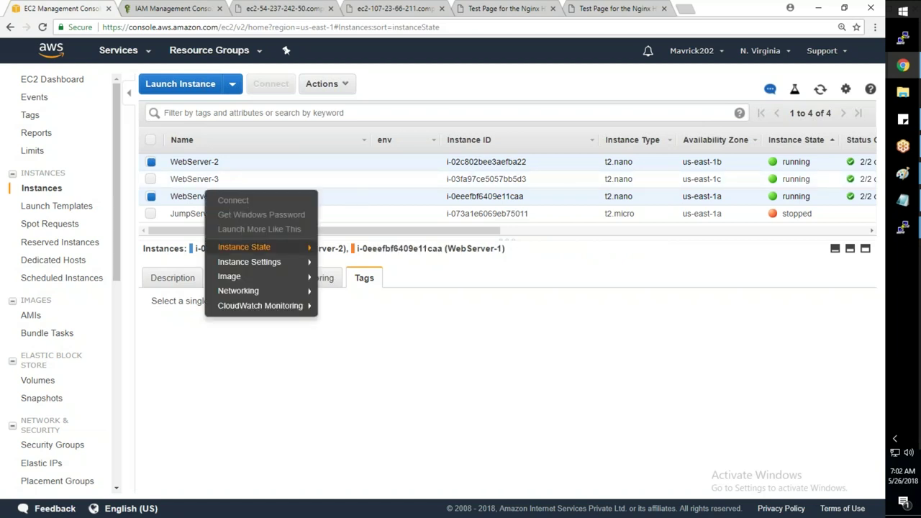
mouse_move(248, 248)
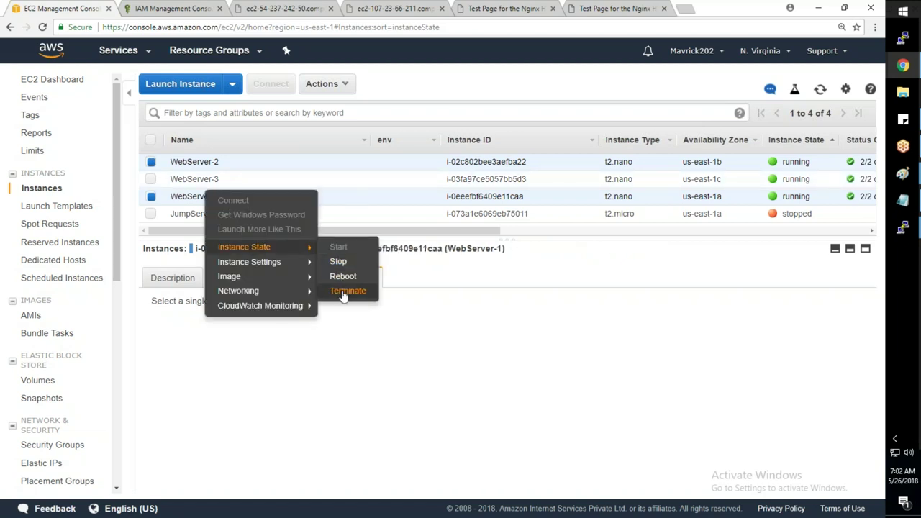
click(344, 294)
click(575, 366)
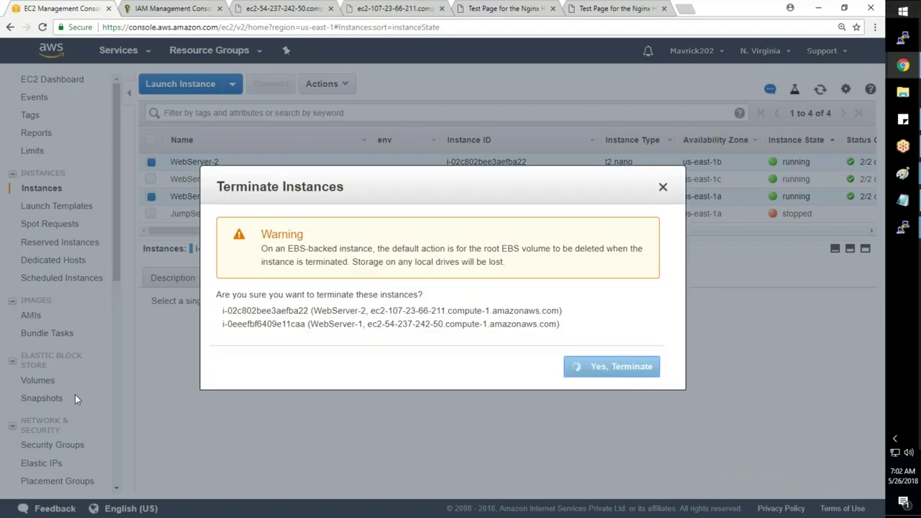
drag(115, 269, 130, 385)
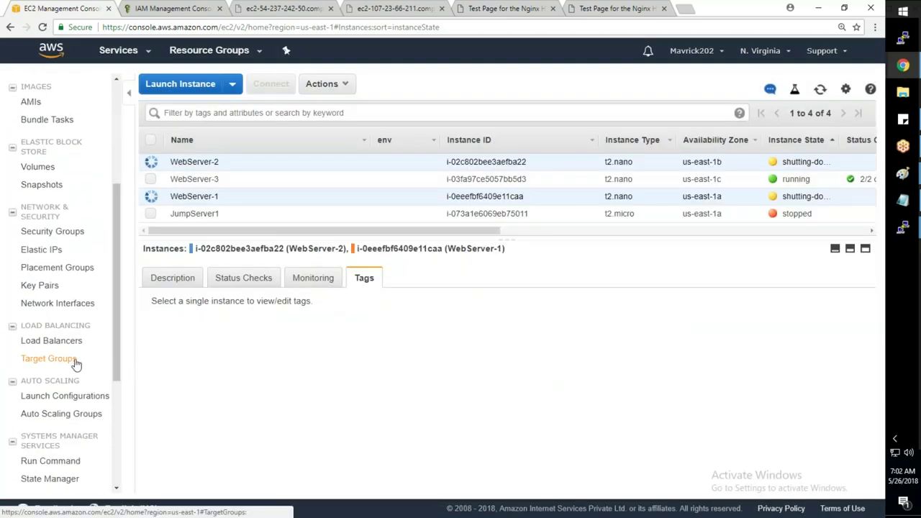
click(76, 365)
- Refresh the target group's registered targets list
click(820, 96)
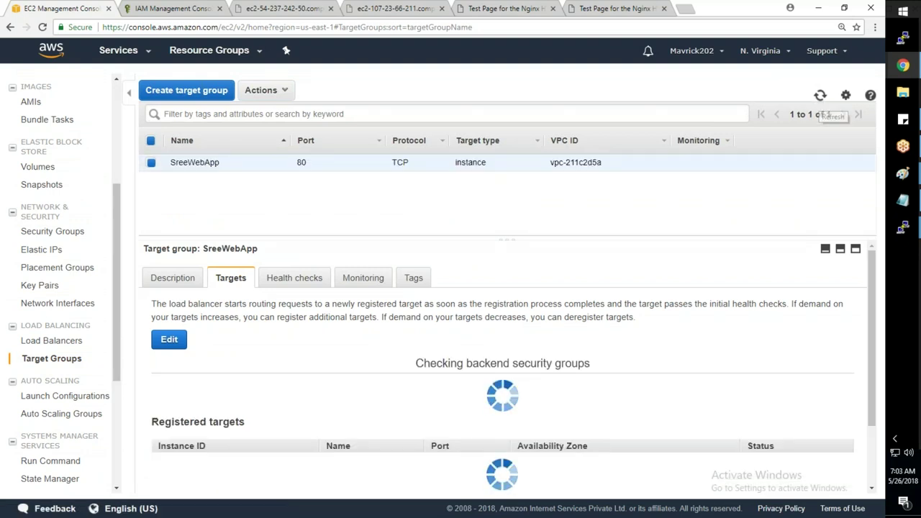
drag(814, 403, 419, 417)
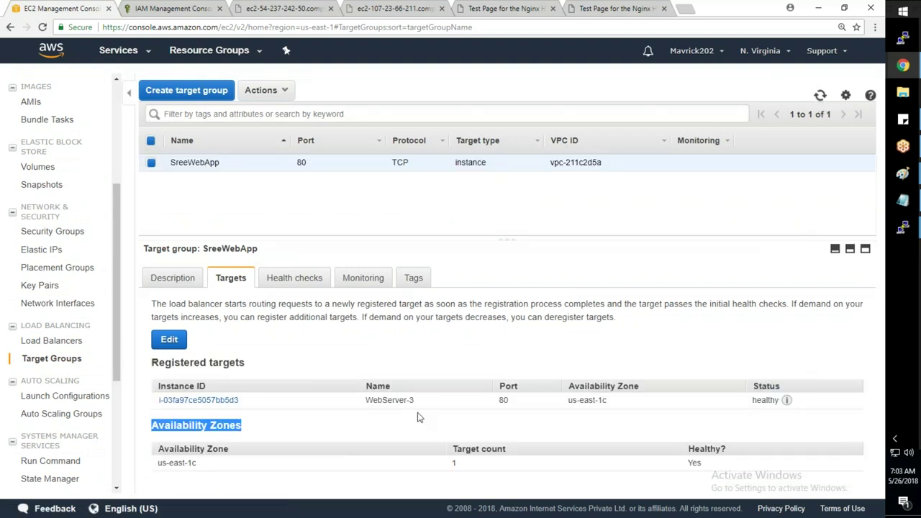
click(390, 421)
mouse_move(786, 400)
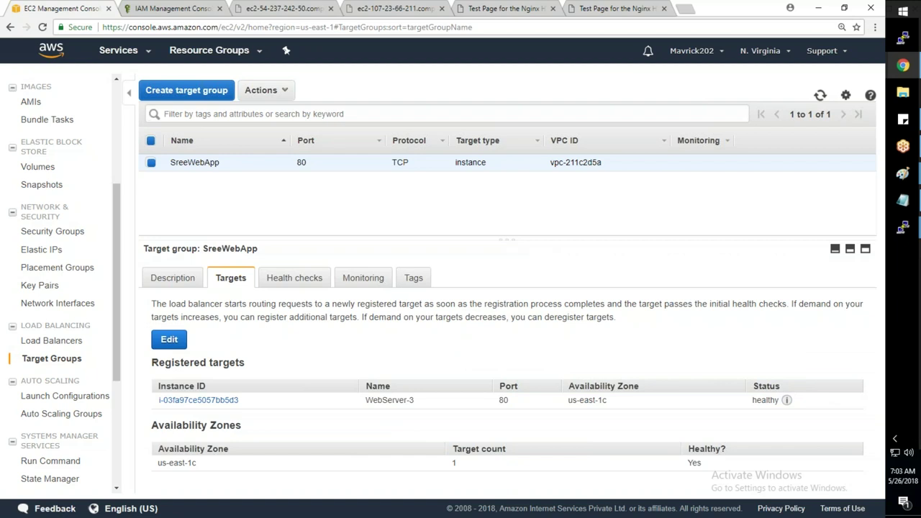
- Delete the sreeapp load balancer
click(60, 344)
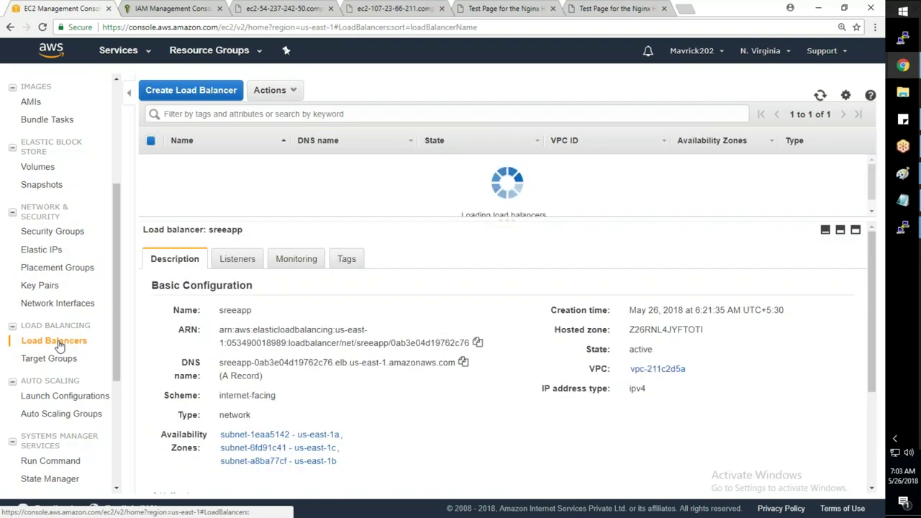
click(270, 90)
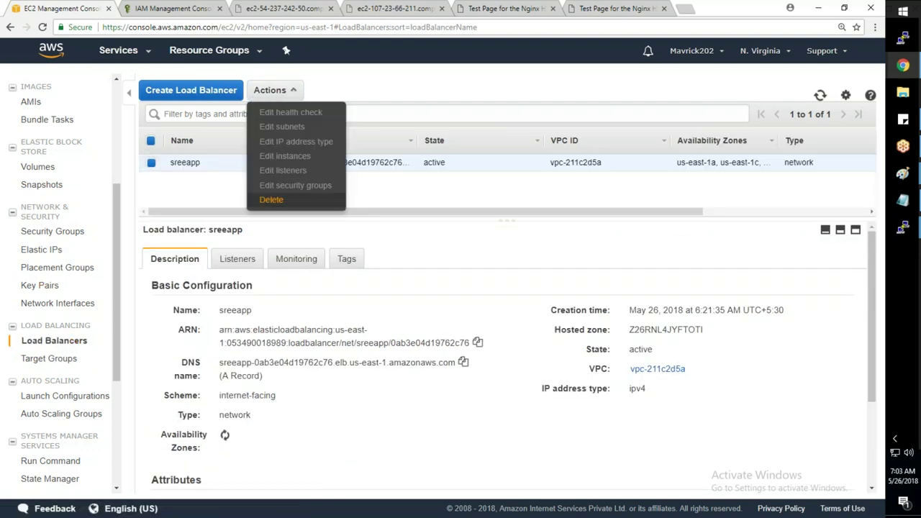
click(271, 199)
click(525, 320)
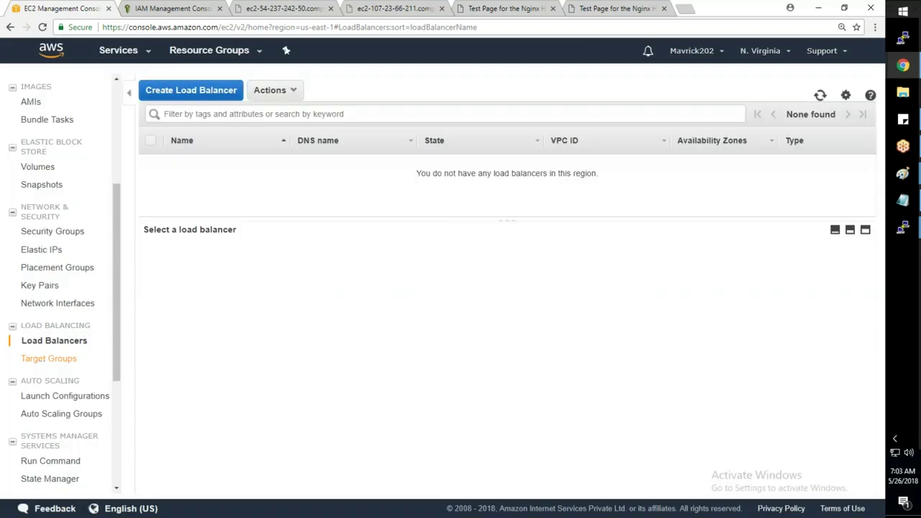
- Review the SreeWebApp target group's health check settings, then go to State Manager
click(51, 358)
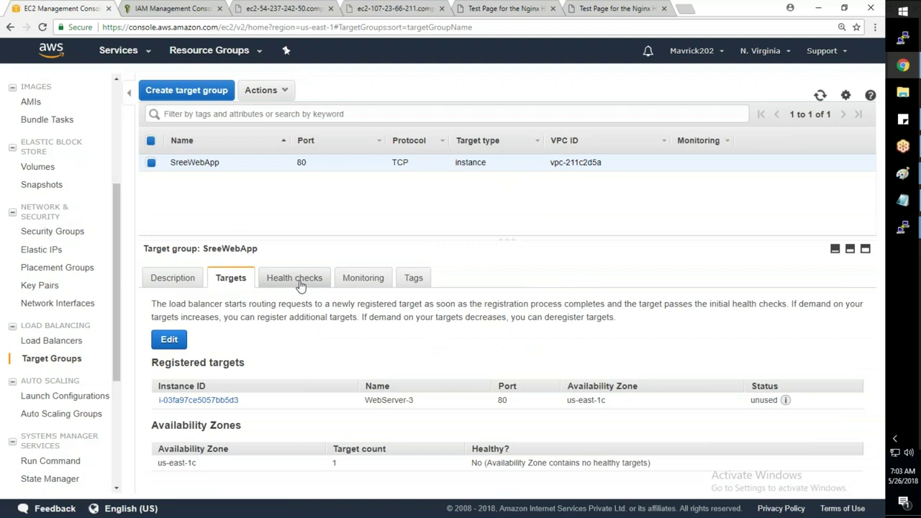
click(307, 281)
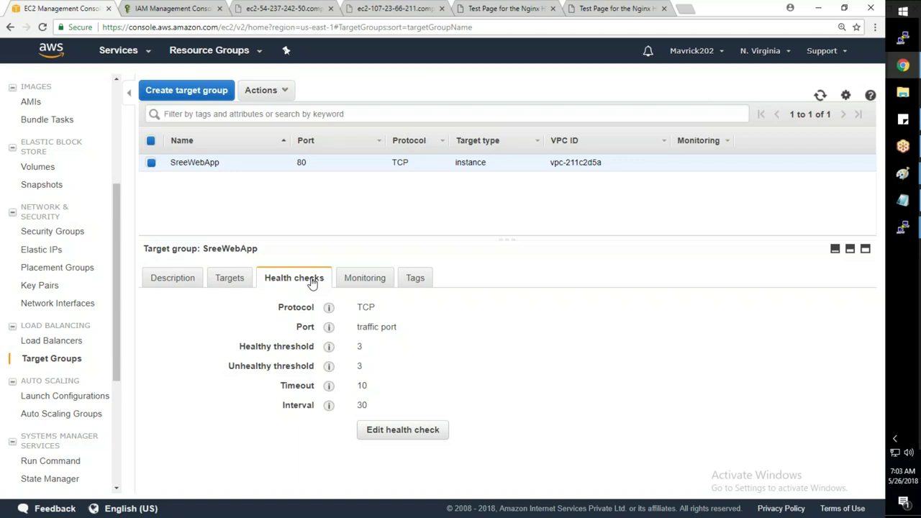
scroll(112, 331, down, 1)
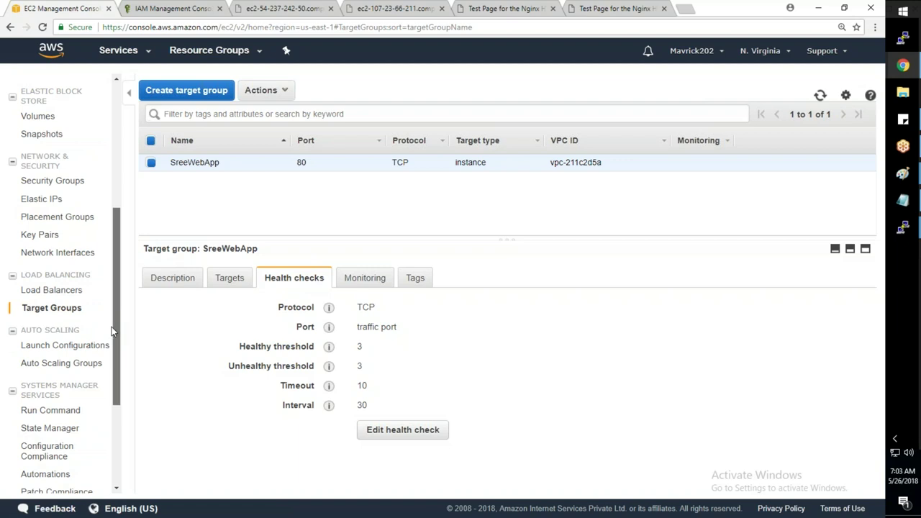
scroll(112, 338, down, 2)
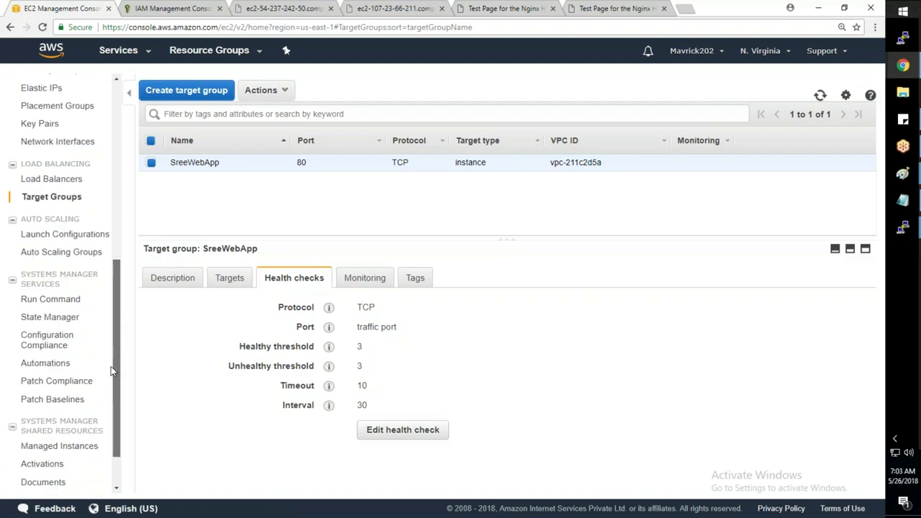
click(50, 316)
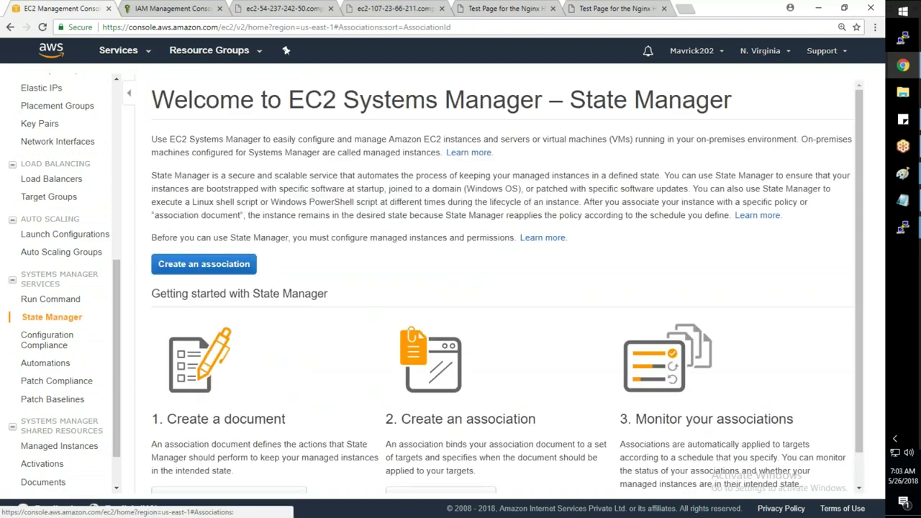
- Start a new State Manager association and scroll through the whole Create Association form
click(216, 265)
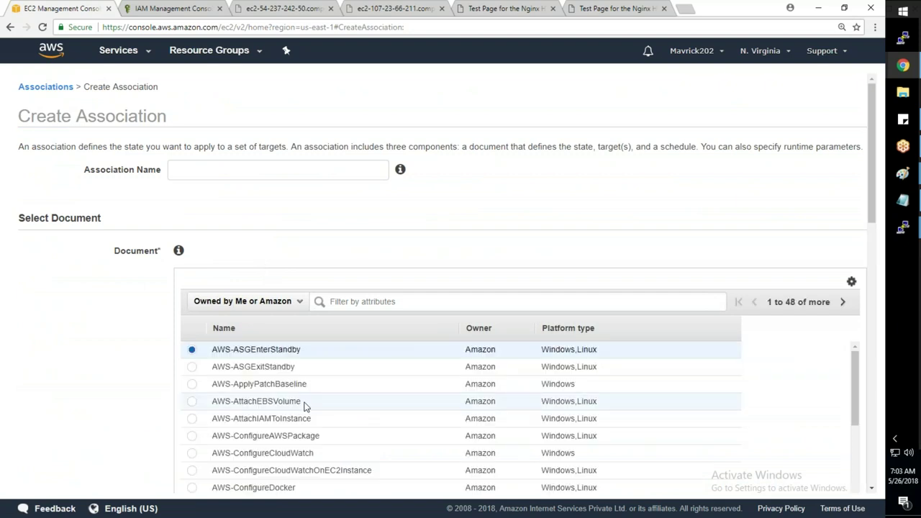
scroll(304, 406, down, 1)
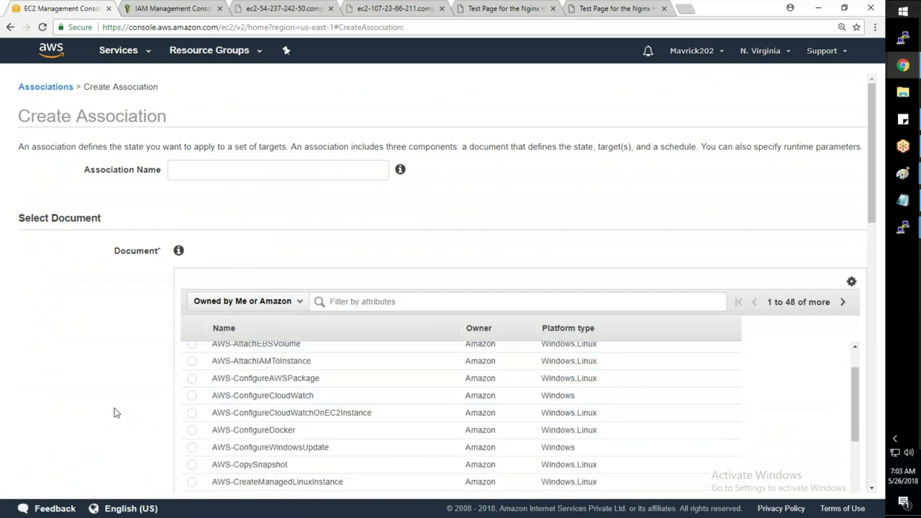
scroll(114, 412, down, 2)
scroll(113, 412, down, 1)
scroll(281, 335, down, 3)
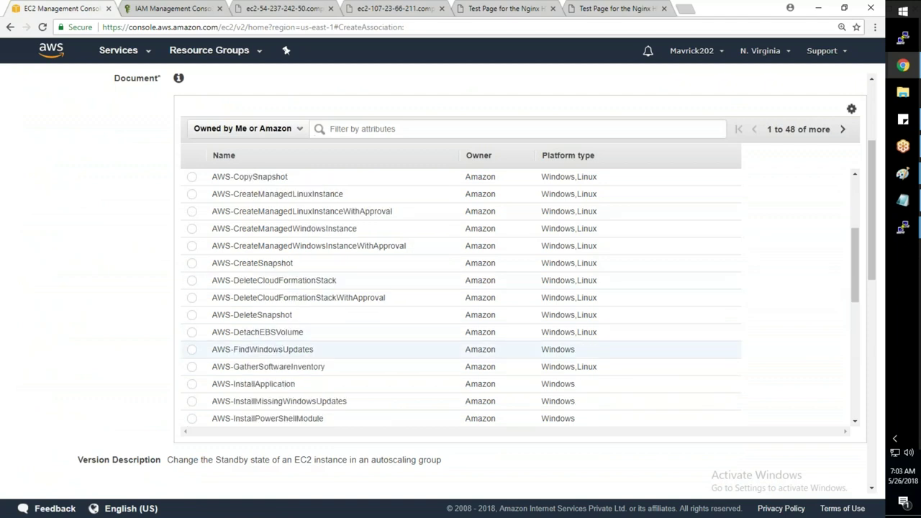
scroll(280, 353, down, 8)
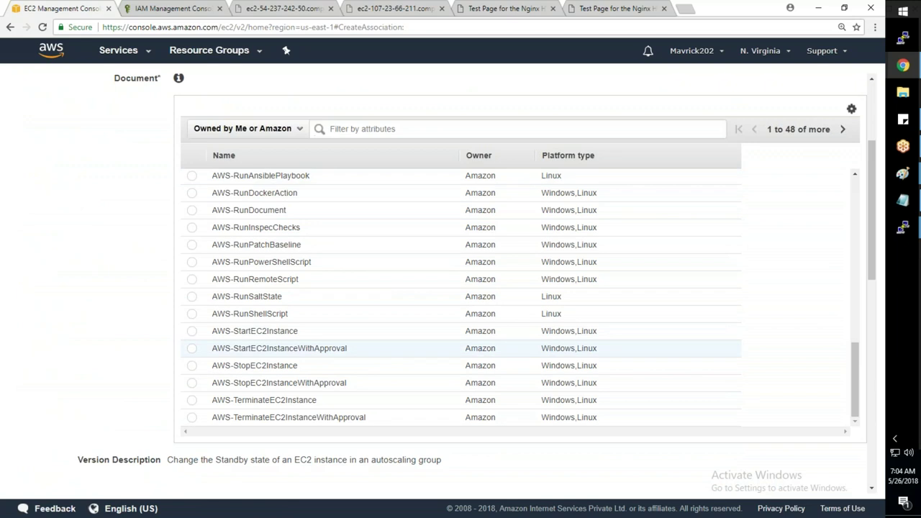
scroll(280, 360, up, 3)
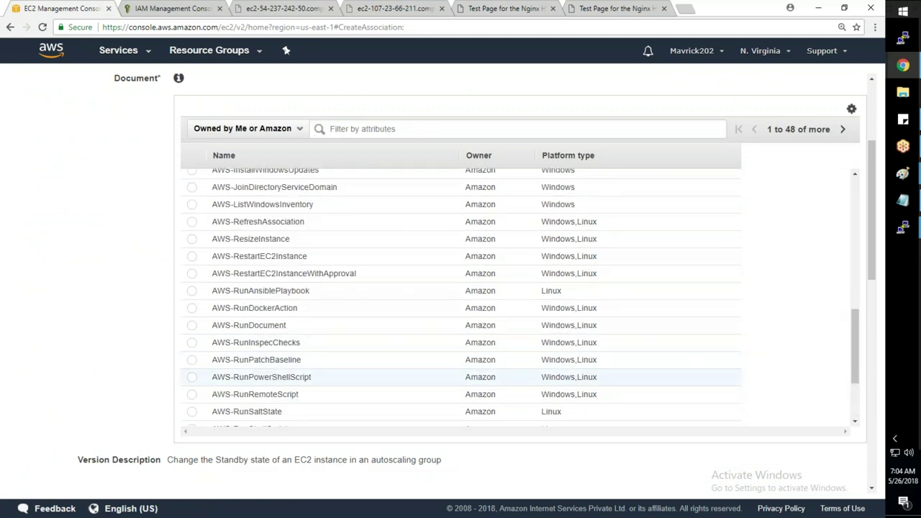
scroll(222, 371, down, 3)
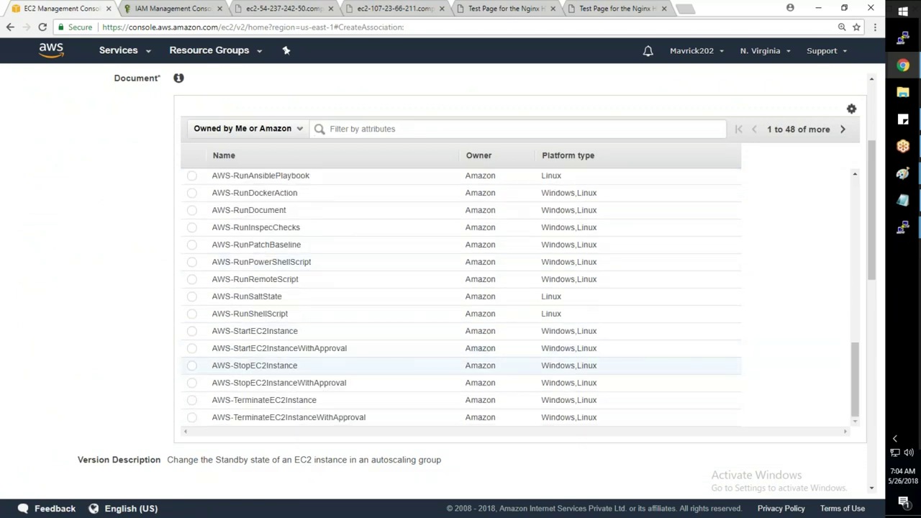
scroll(220, 369, down, 1)
scroll(223, 374, down, 6)
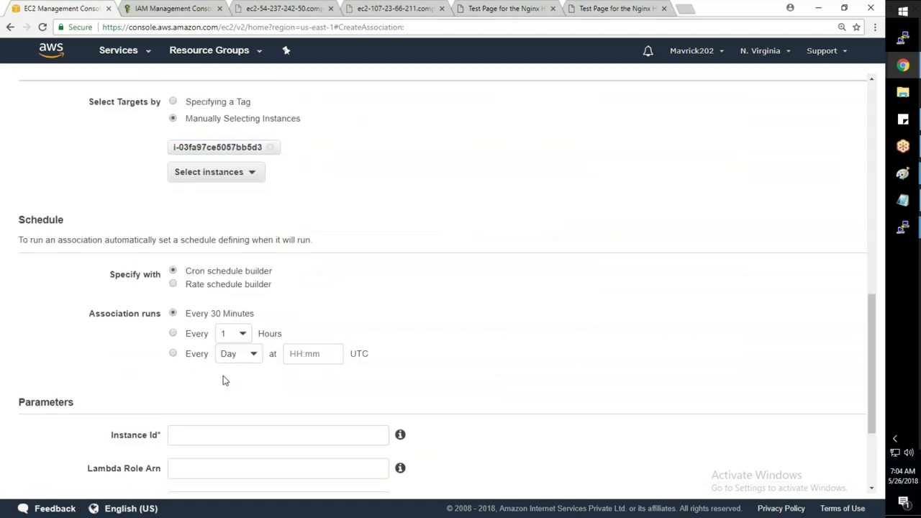
scroll(341, 376, down, 1)
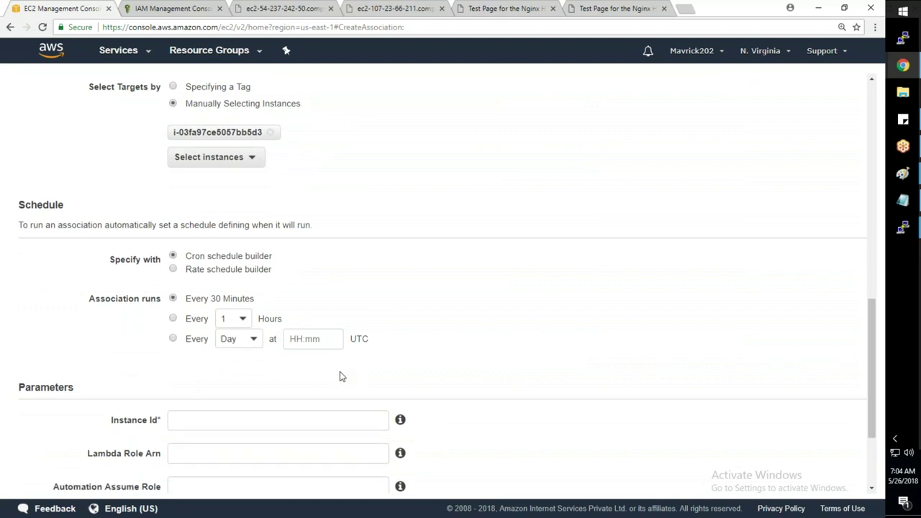
scroll(341, 376, down, 2)
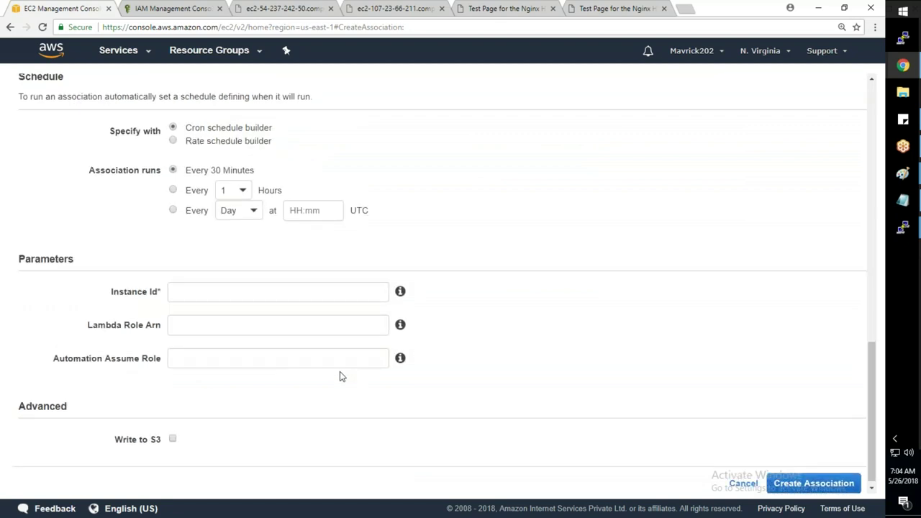
scroll(341, 376, up, 8)
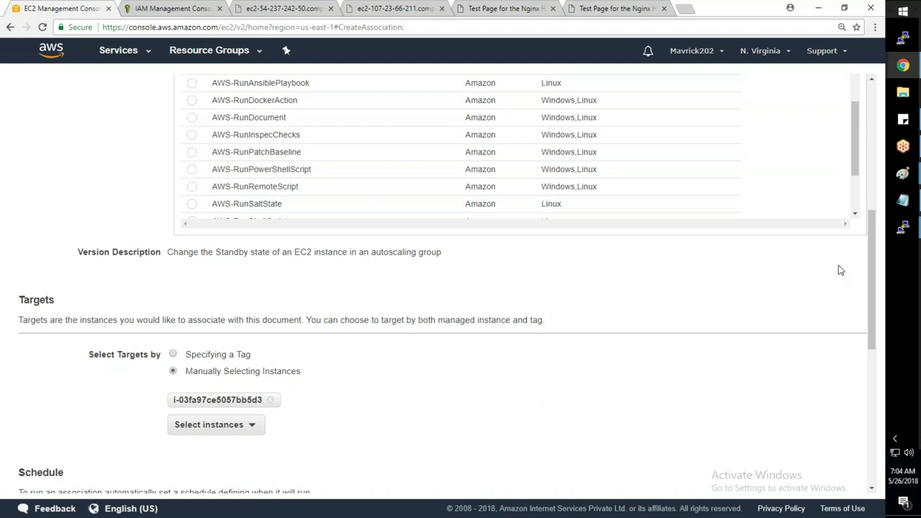
scroll(838, 270, up, 4)
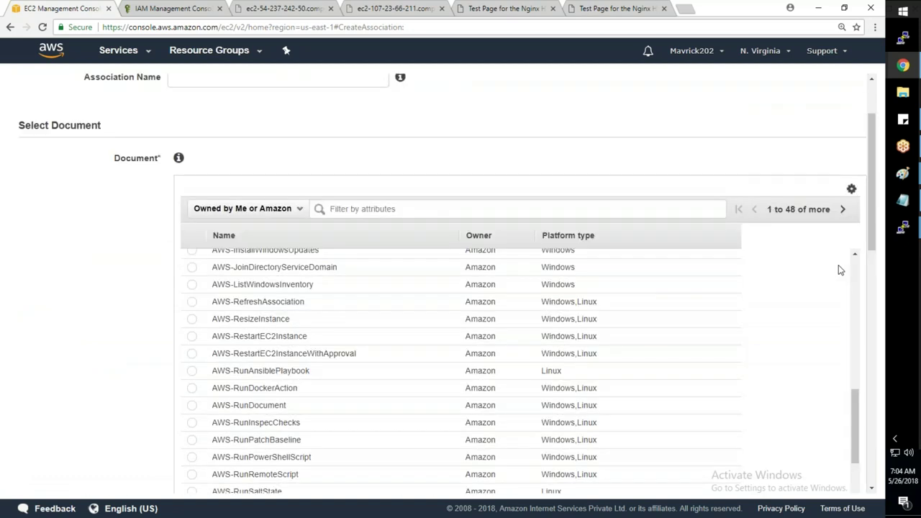
scroll(838, 270, up, 2)
- Search the document list for 'pup', then replace the search with 'ansible'
click(438, 303)
text(pup)
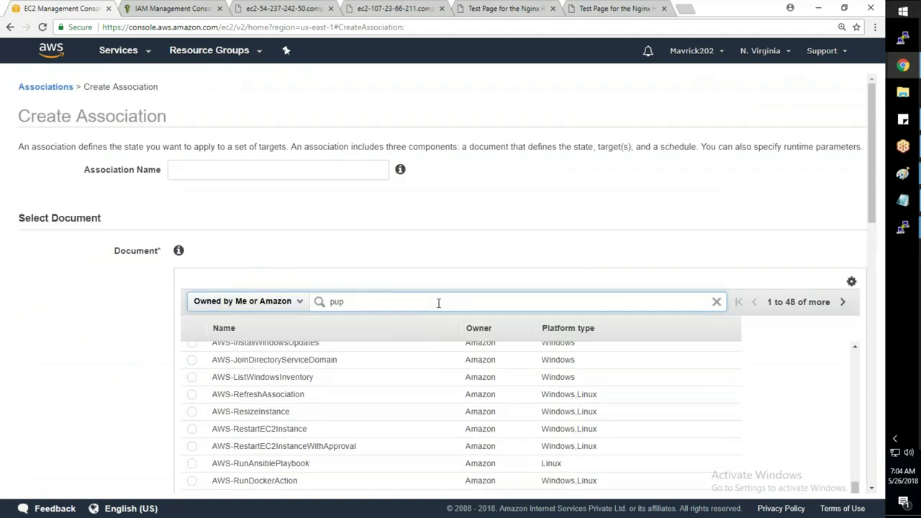
key(Return)
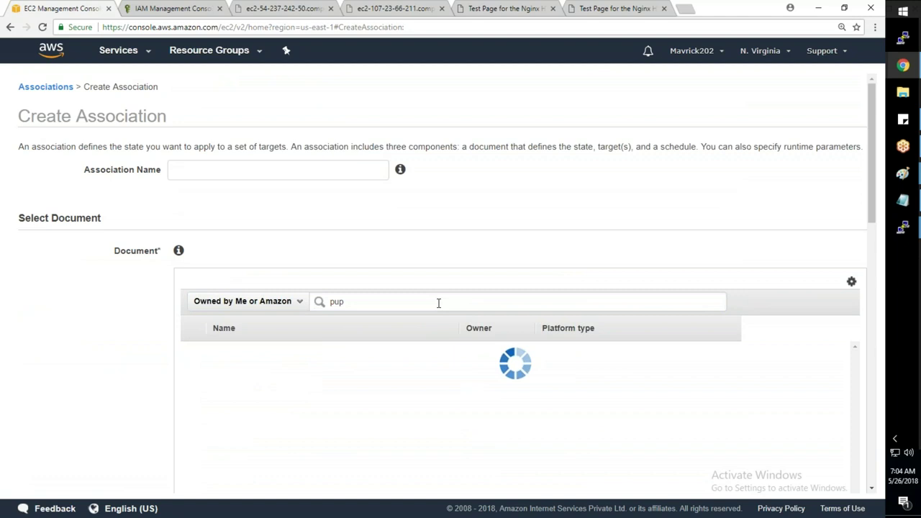
double_click(438, 303)
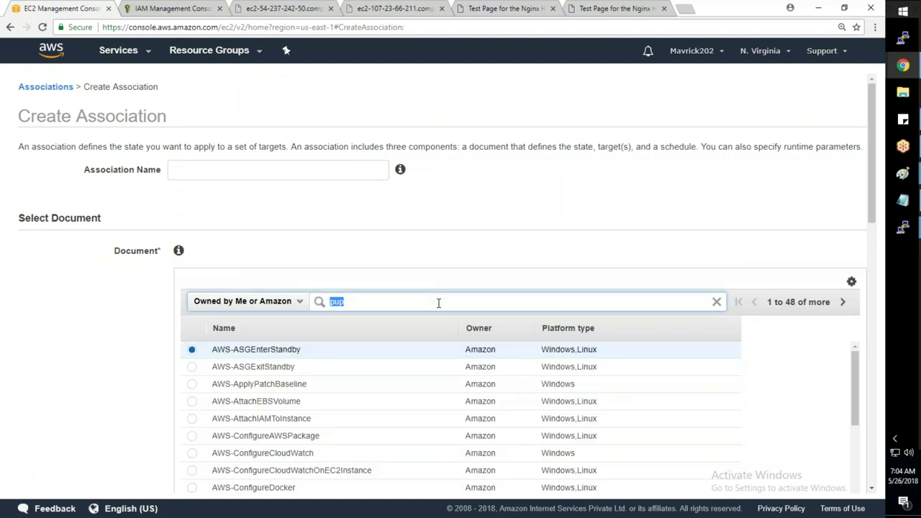
text(ans)
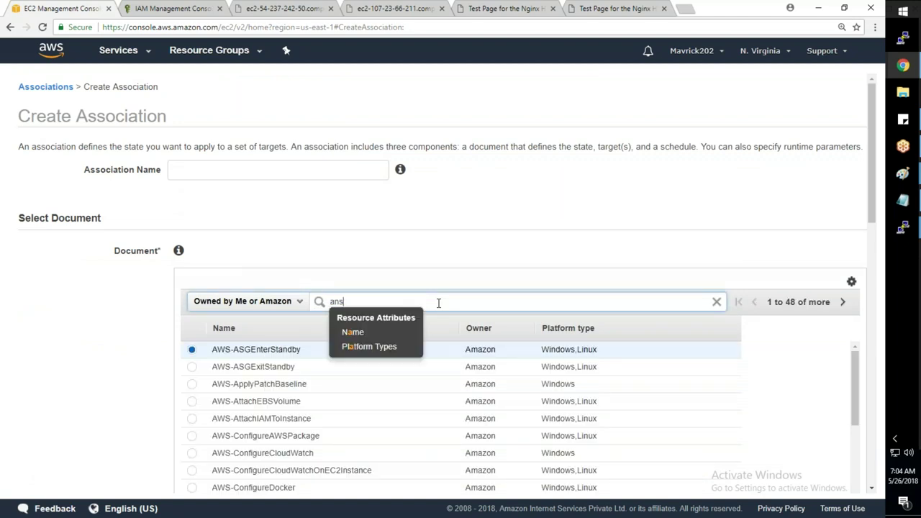
text(ible)
key(Return)
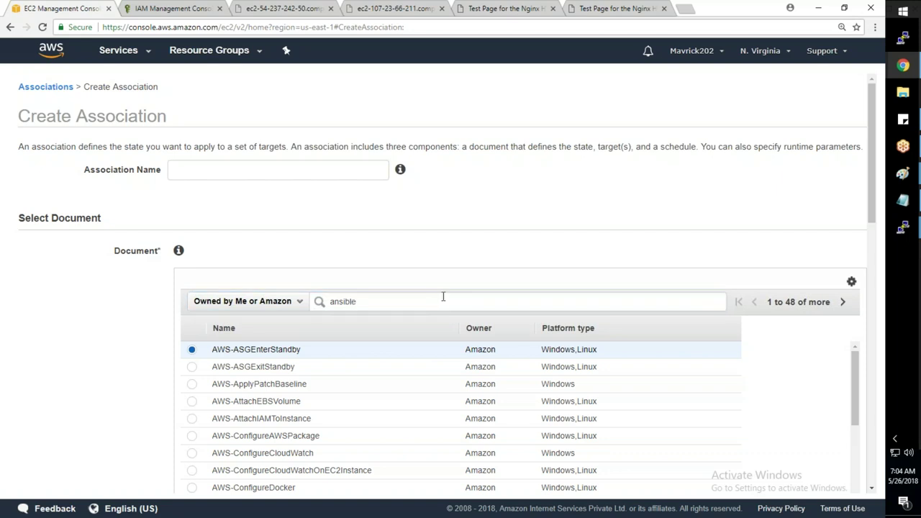
scroll(443, 297, down, 3)
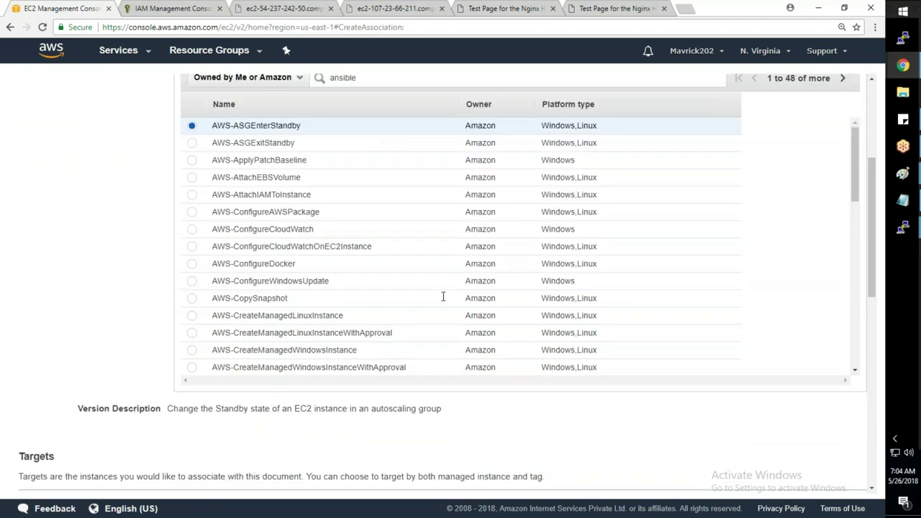
scroll(342, 101, up, 1)
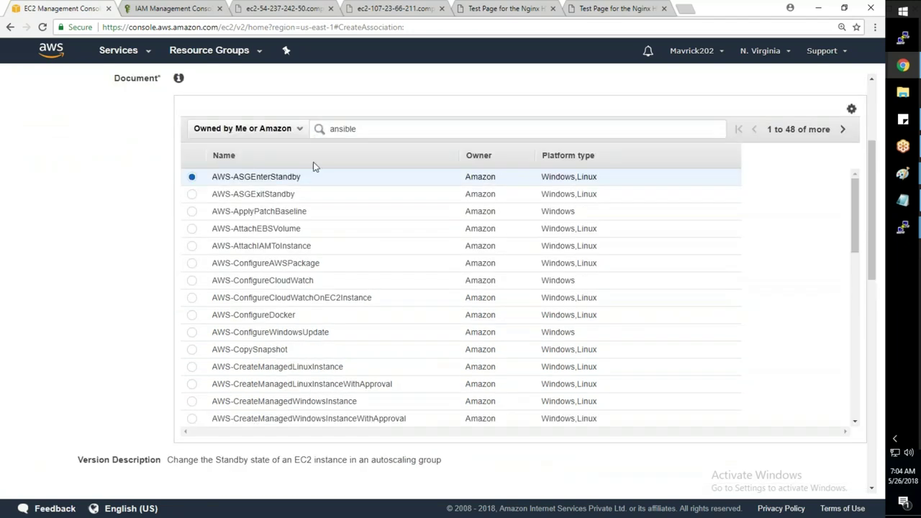
double_click(371, 128)
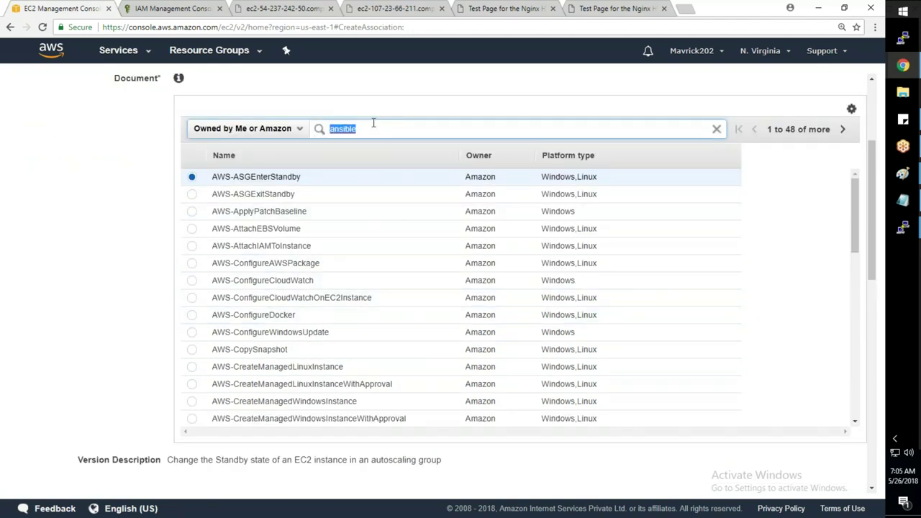
click(384, 130)
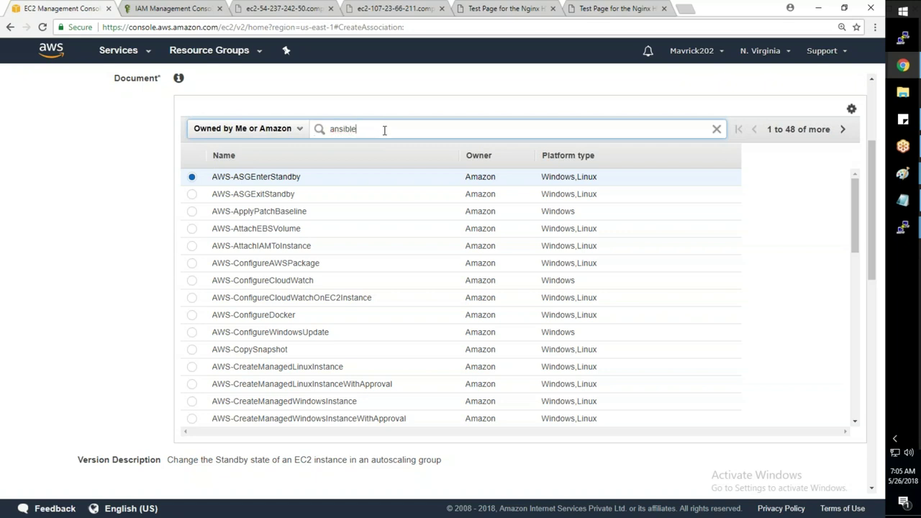
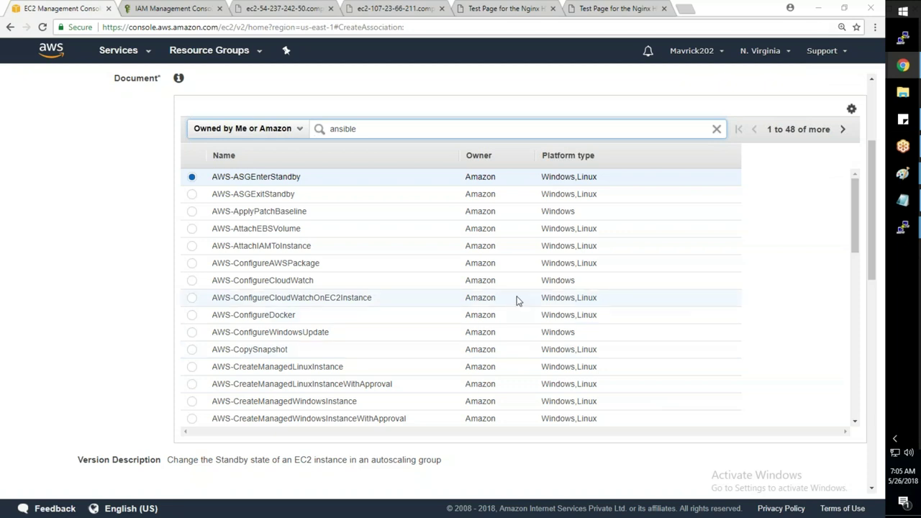
- Review the Create Association form to the bottom, then cancel it without creating anything
scroll(517, 301, down, 5)
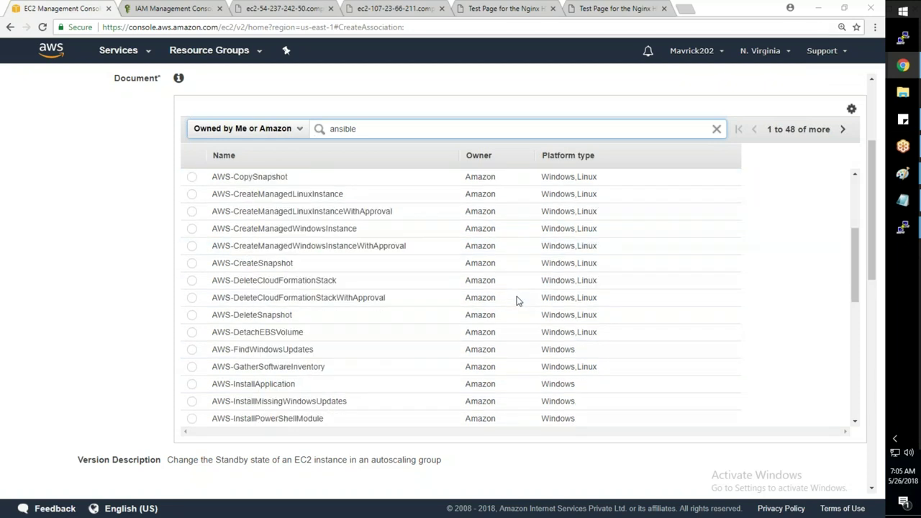
scroll(517, 300, down, 3)
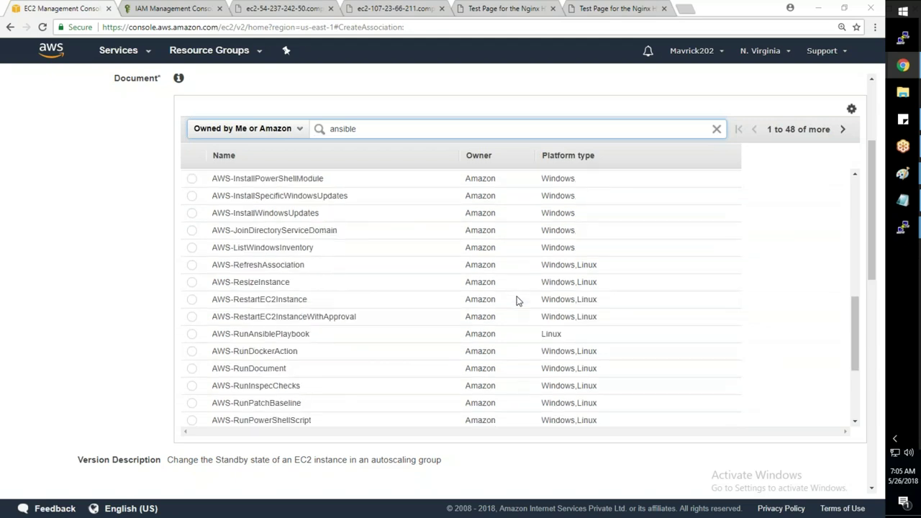
scroll(332, 475, down, 3)
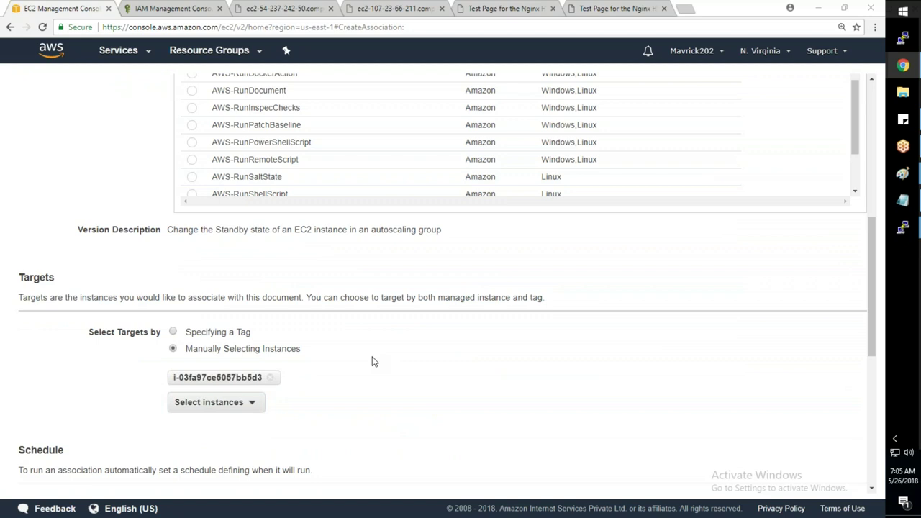
scroll(372, 361, down, 5)
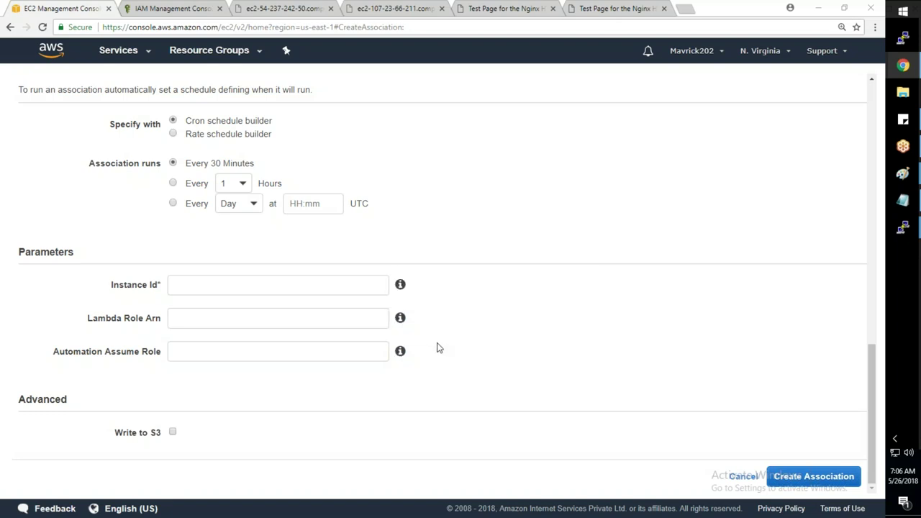
scroll(437, 348, up, 5)
scroll(437, 348, down, 4)
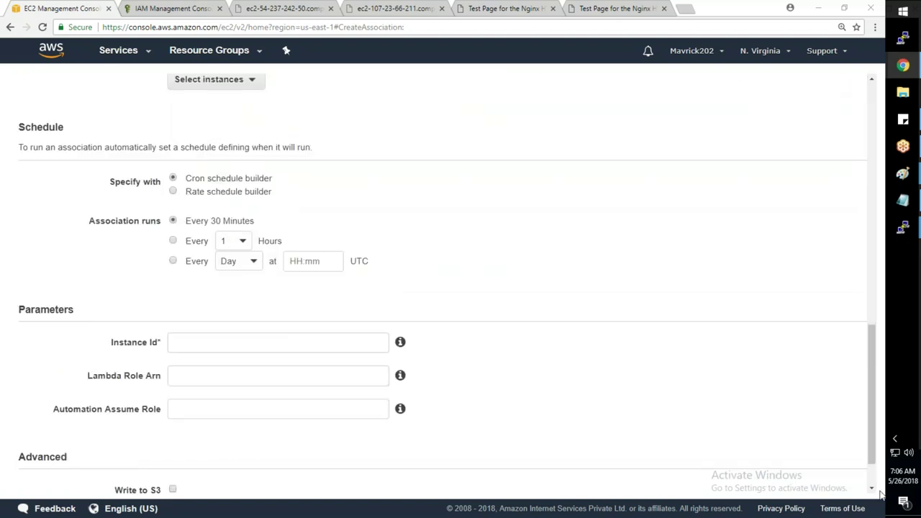
drag(872, 452, 872, 471)
click(831, 481)
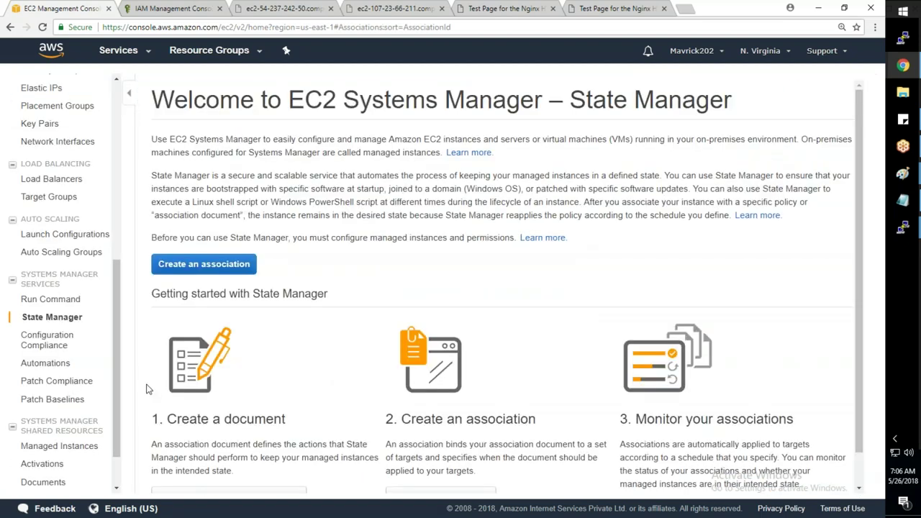
- Go to the EC2 Instances list showing WebServer-3, JumpServer1, WebServer-1 and WebServer-2
scroll(79, 466, down, 1)
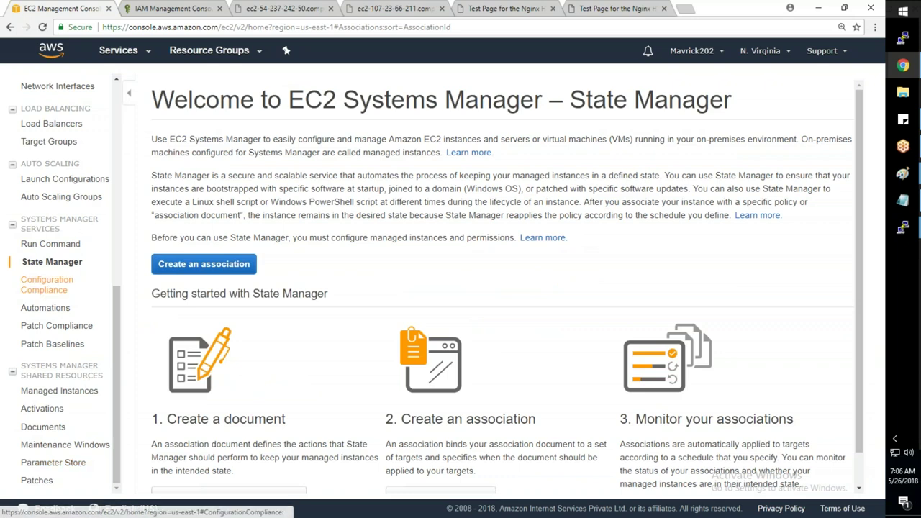
scroll(57, 238, up, 4)
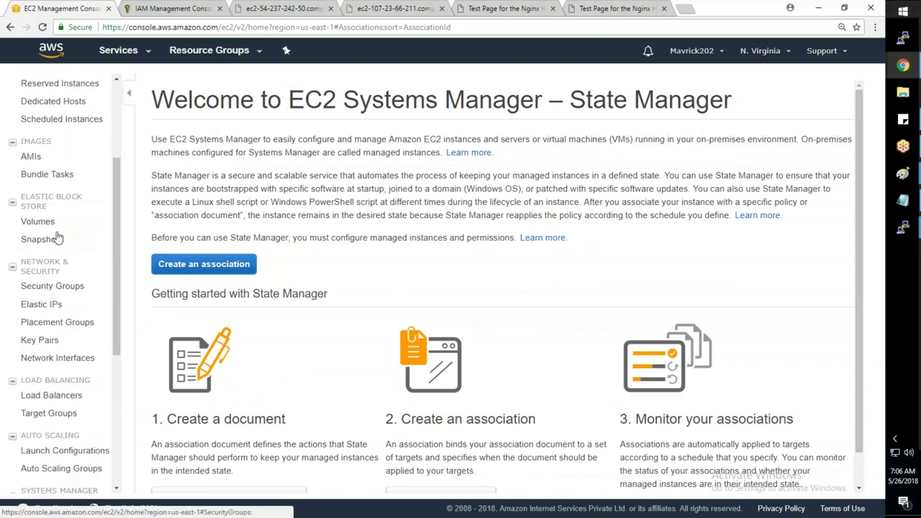
scroll(57, 237, up, 3)
click(43, 189)
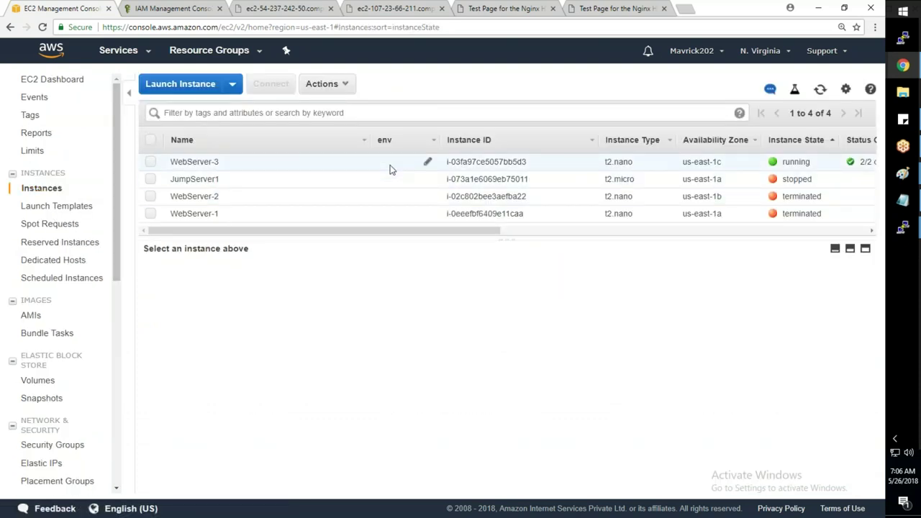
- Terminate the WebServer-3 instance via Instance State > Terminate and confirm with Yes, Terminate
click(389, 169)
right_click(391, 168)
mouse_move(471, 215)
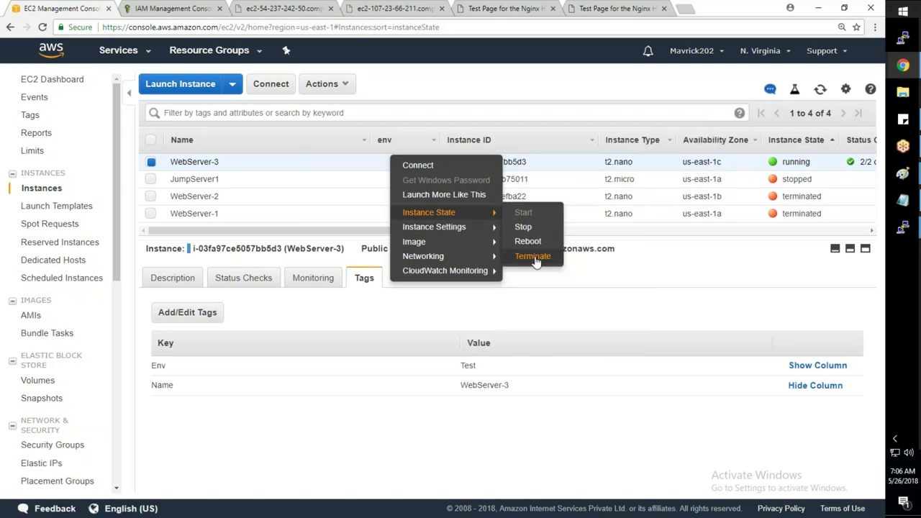
click(533, 257)
click(591, 360)
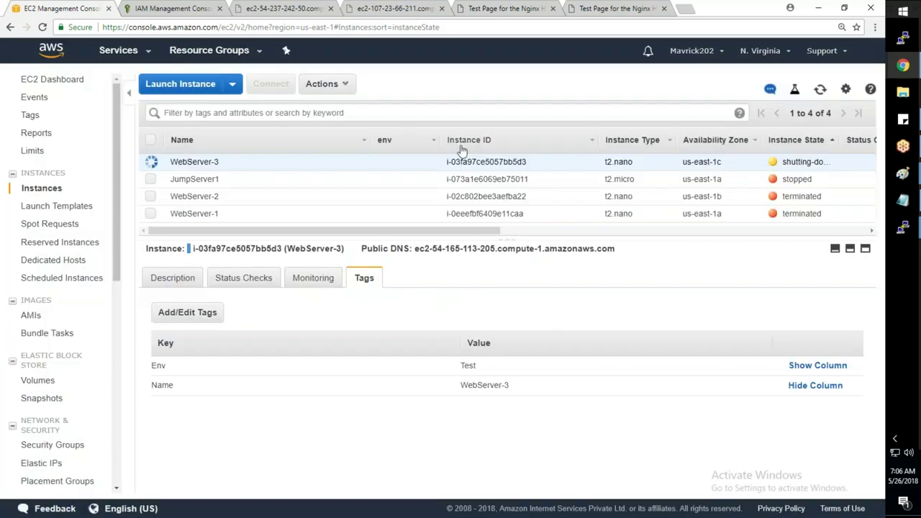
scroll(65, 442, down, 5)
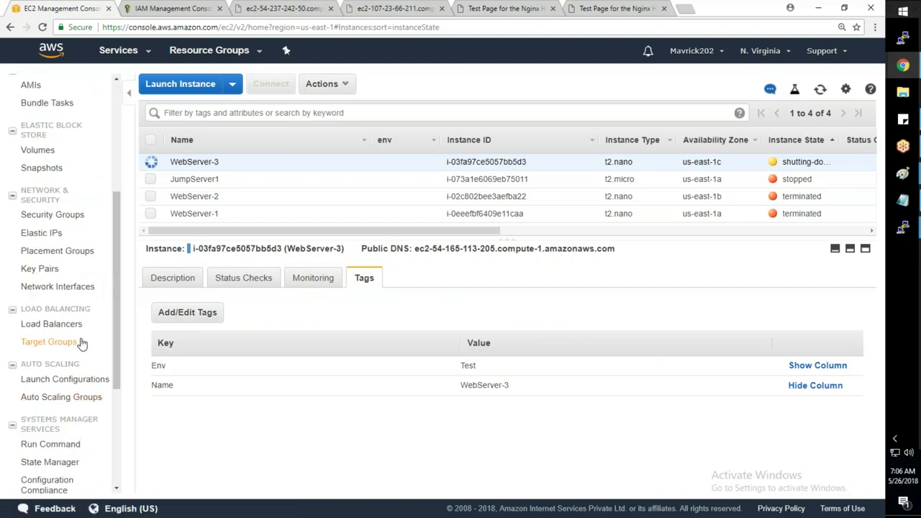
- Try deleting the SreeWebApp target group from Target Groups and dismiss the resulting error
click(51, 324)
click(50, 343)
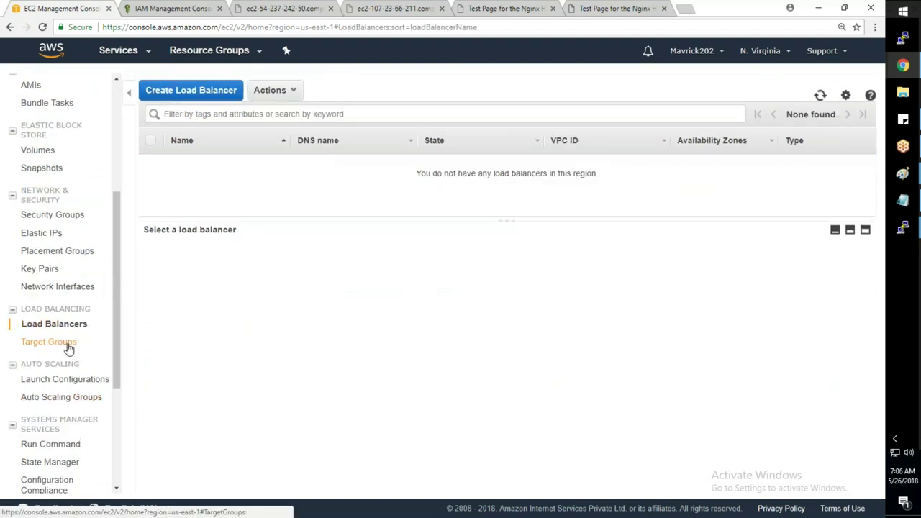
right_click(476, 162)
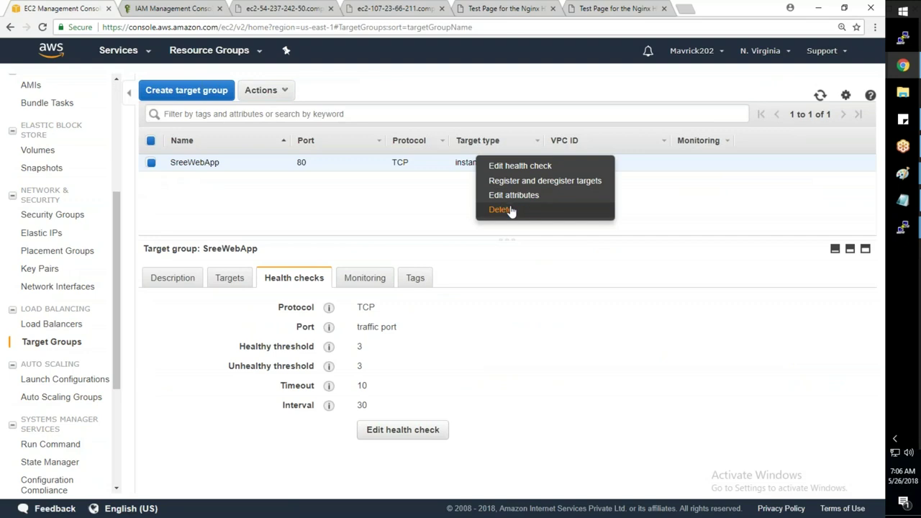
click(501, 209)
click(515, 318)
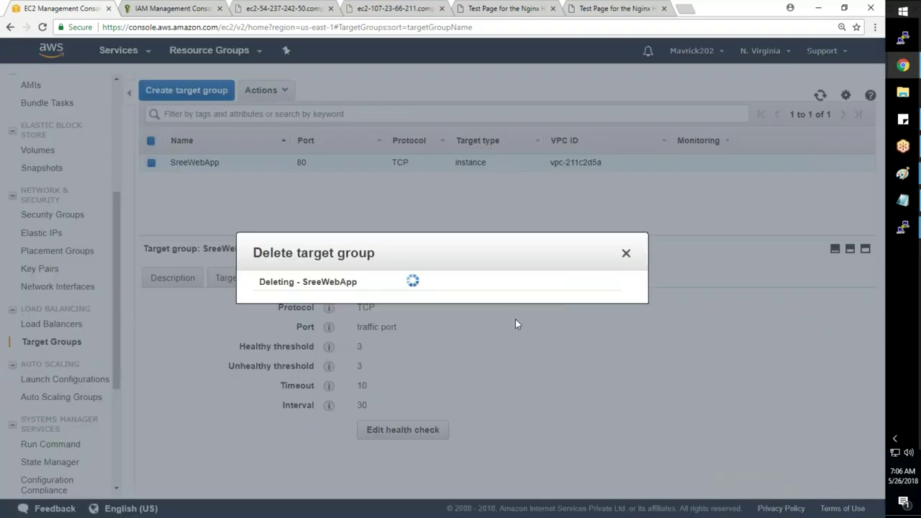
click(625, 253)
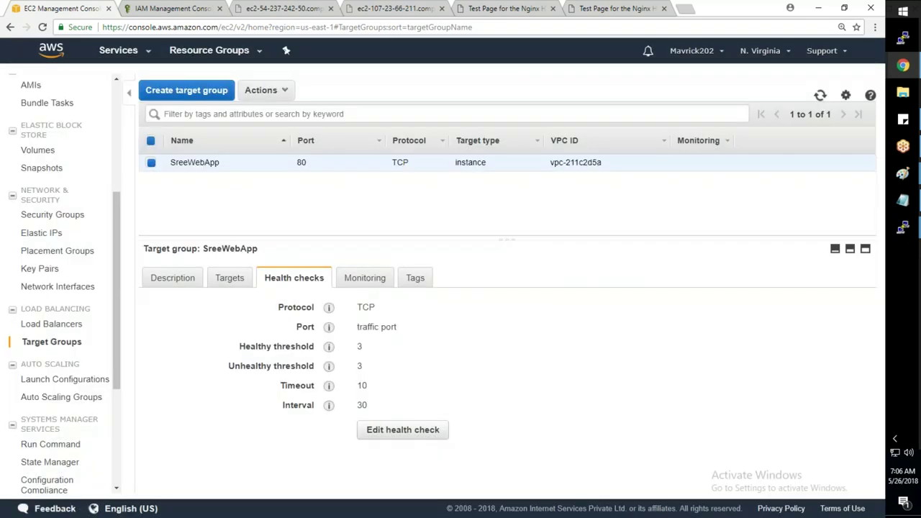
- Verify SreeWebApp has no registered targets, then delete the target group again and confirm
click(241, 280)
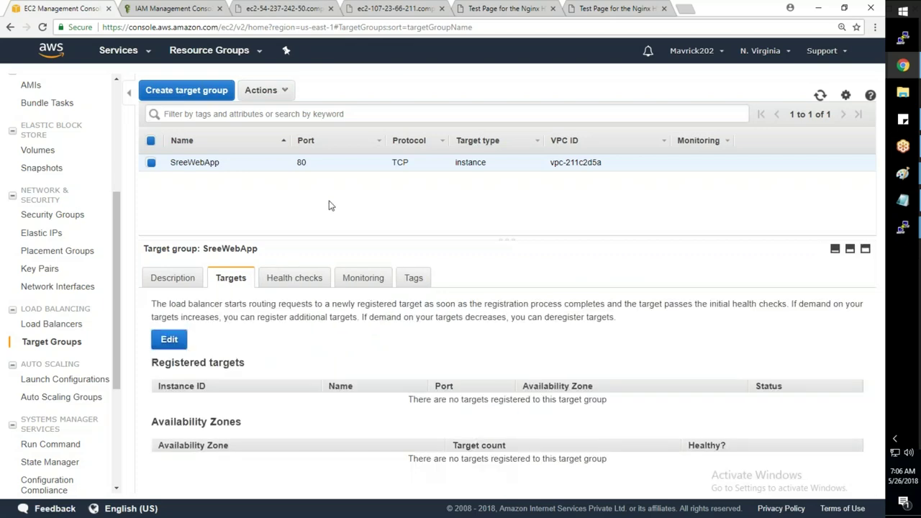
click(169, 338)
key(Escape)
right_click(440, 160)
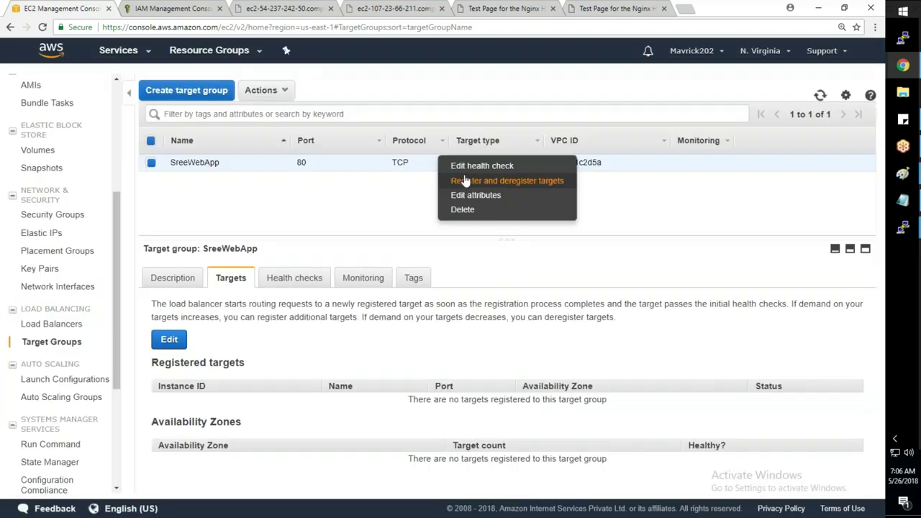
click(464, 209)
click(601, 318)
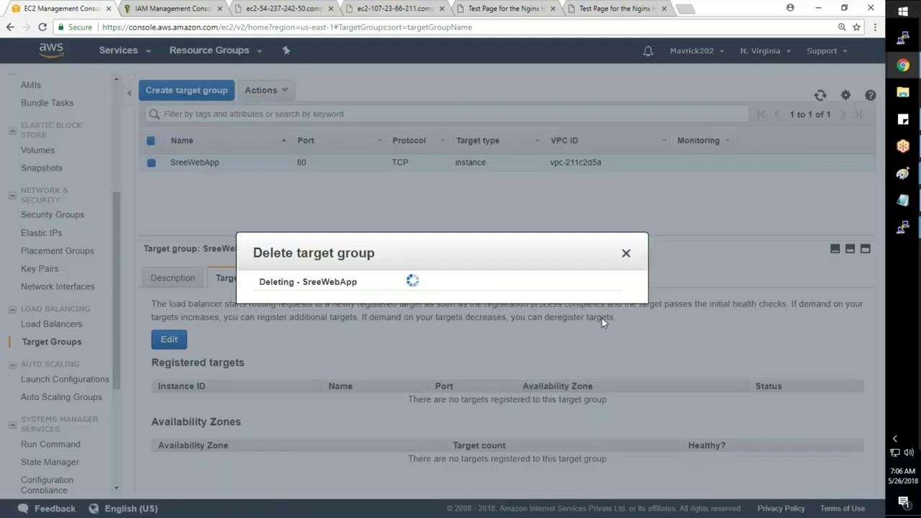